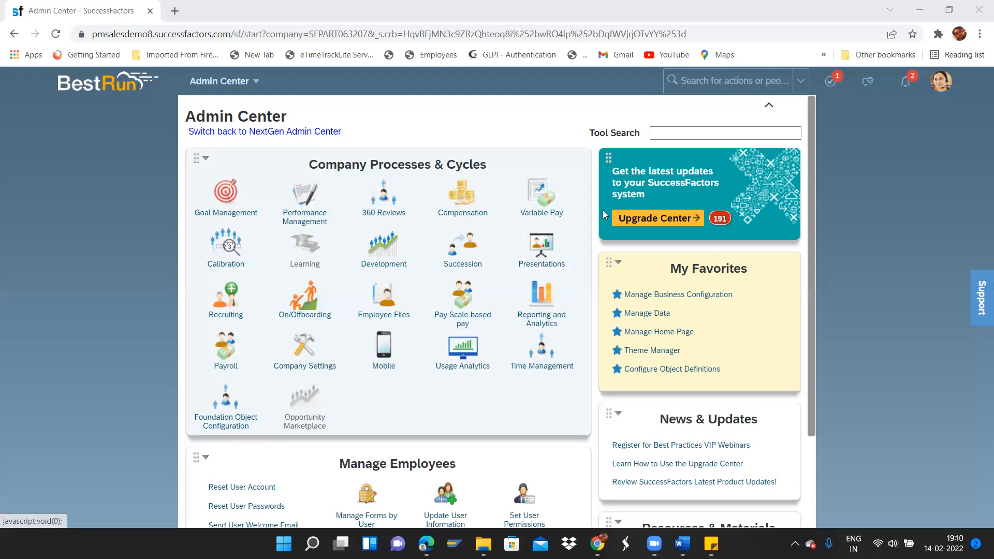
Search the header for 'permission role' and open Manage Permission Roles.
click(701, 81)
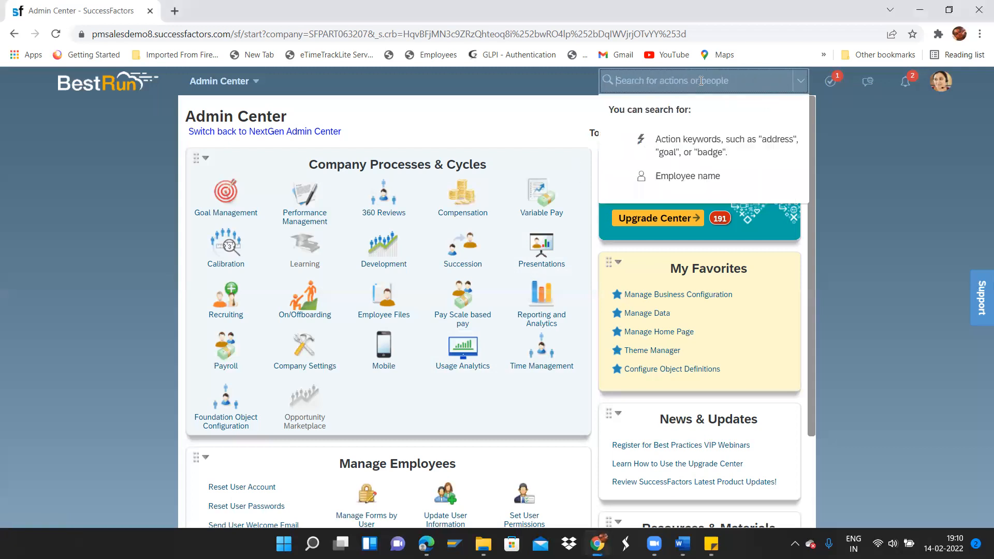
text(per)
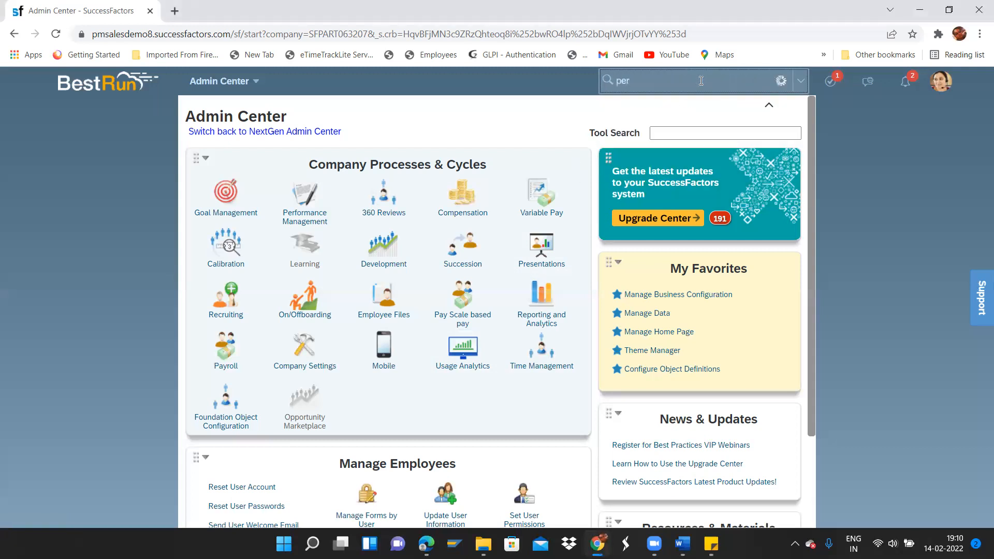
text(mission role)
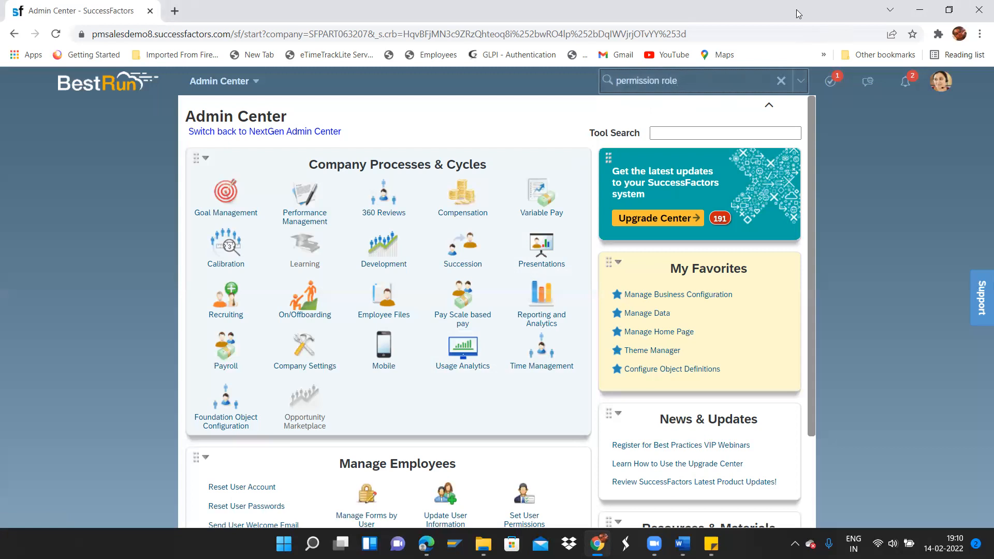
click(658, 147)
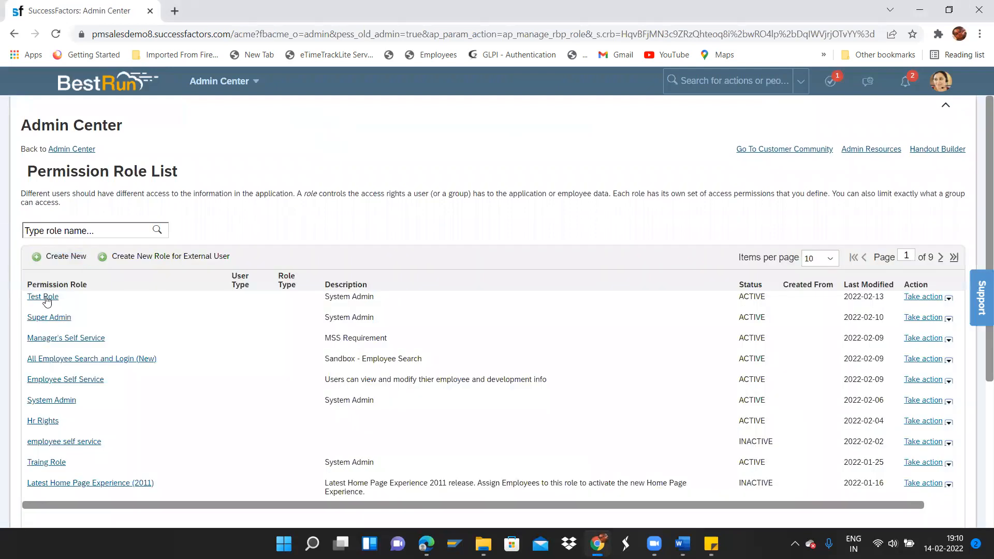
Open the Employee Self Service role from the Permission Role List.
click(74, 381)
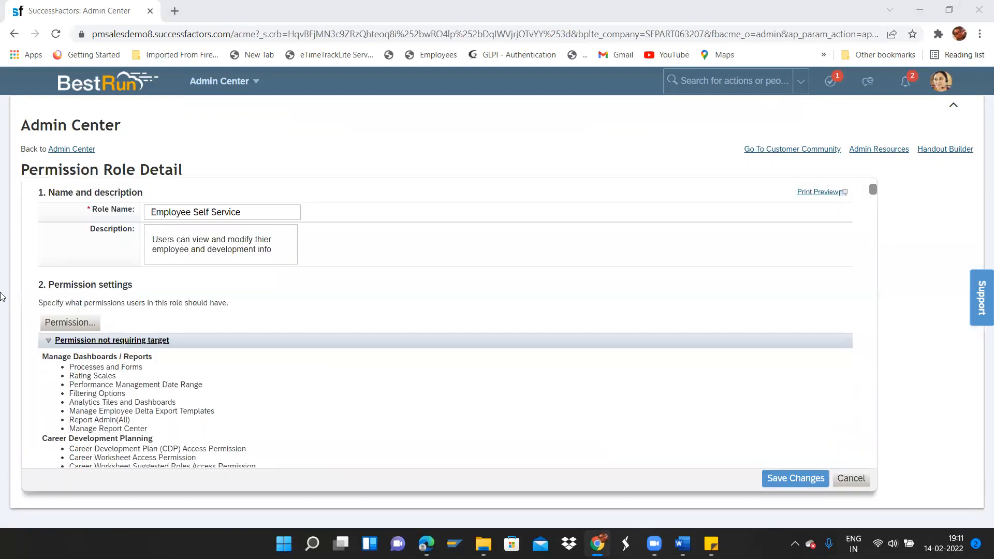
Look through Employee Self Service's permission settings and close them without changes.
click(78, 323)
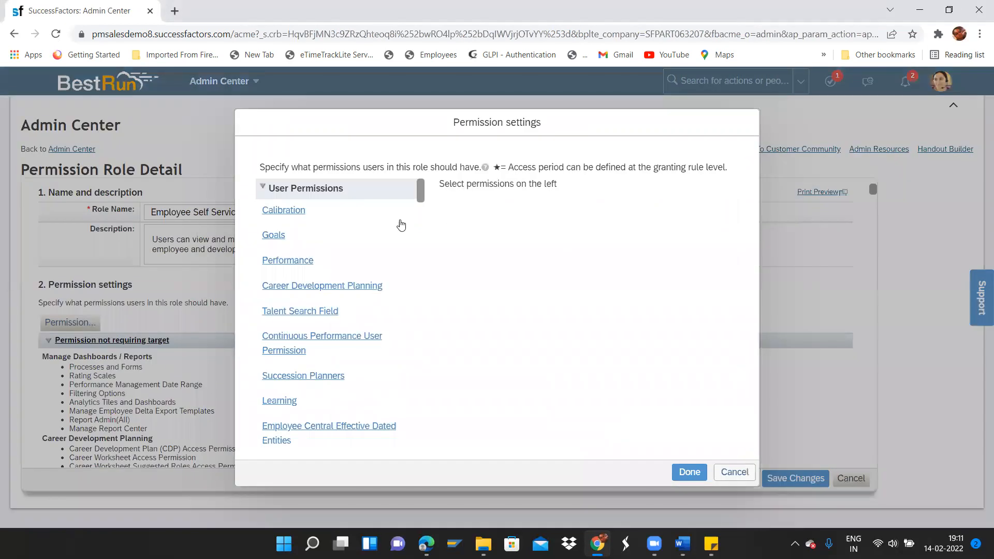
drag(422, 194, 434, 258)
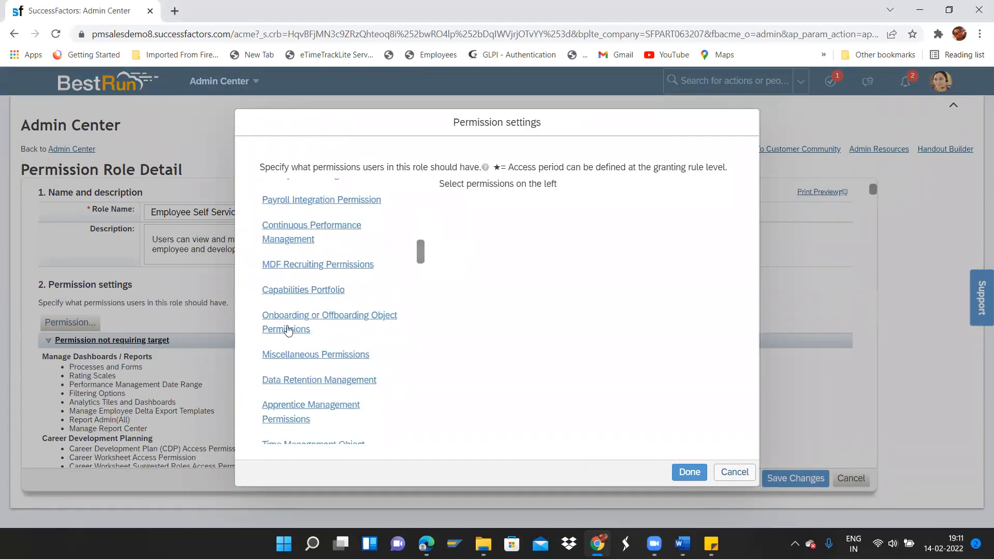
click(750, 477)
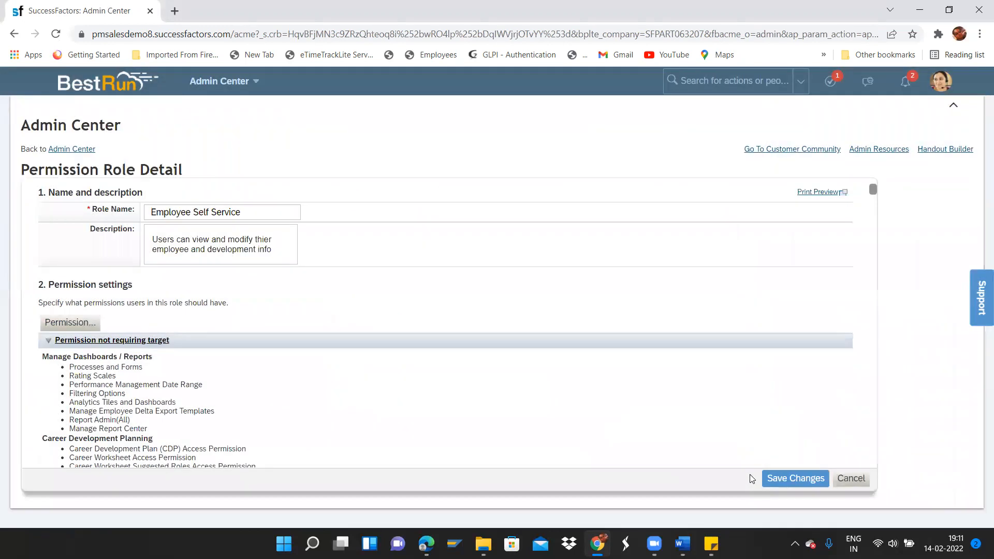
Open Edit Granting for the first grantee row in the grant table.
drag(873, 197, 848, 468)
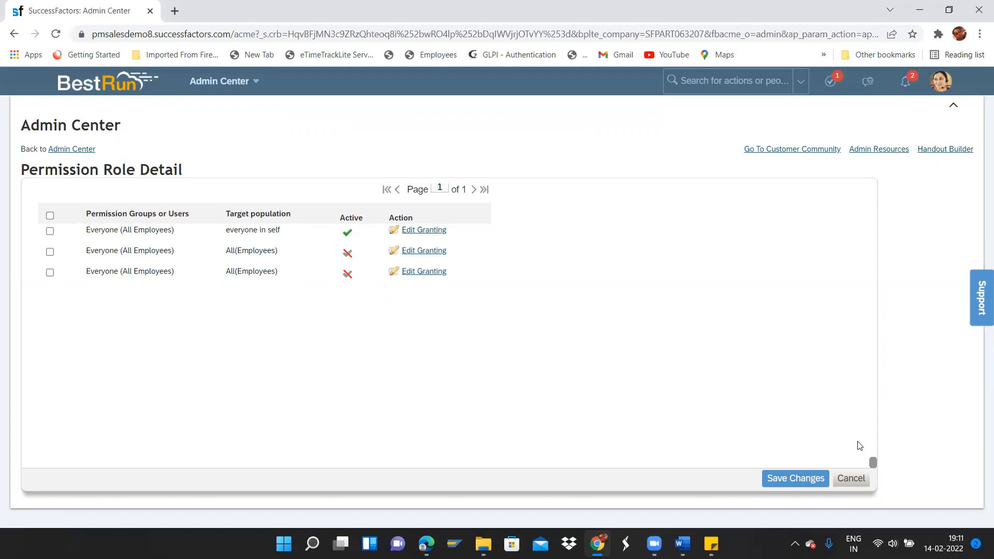
scroll(873, 462, up, 6)
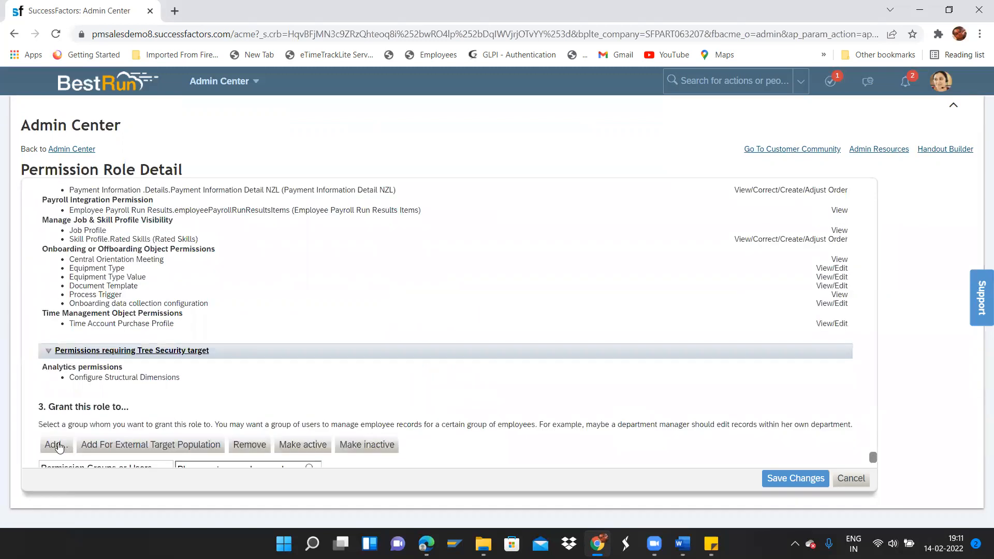
drag(873, 457, 874, 461)
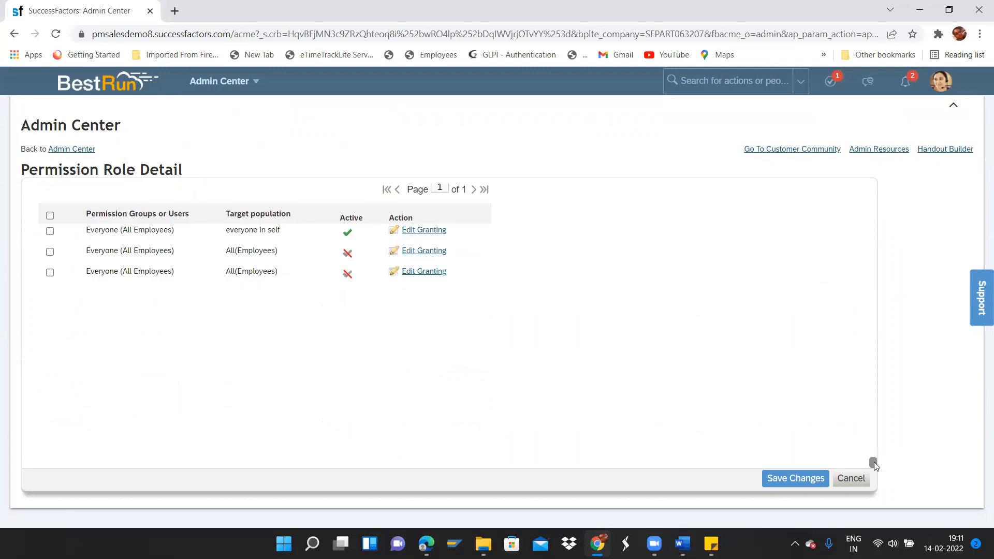
click(422, 231)
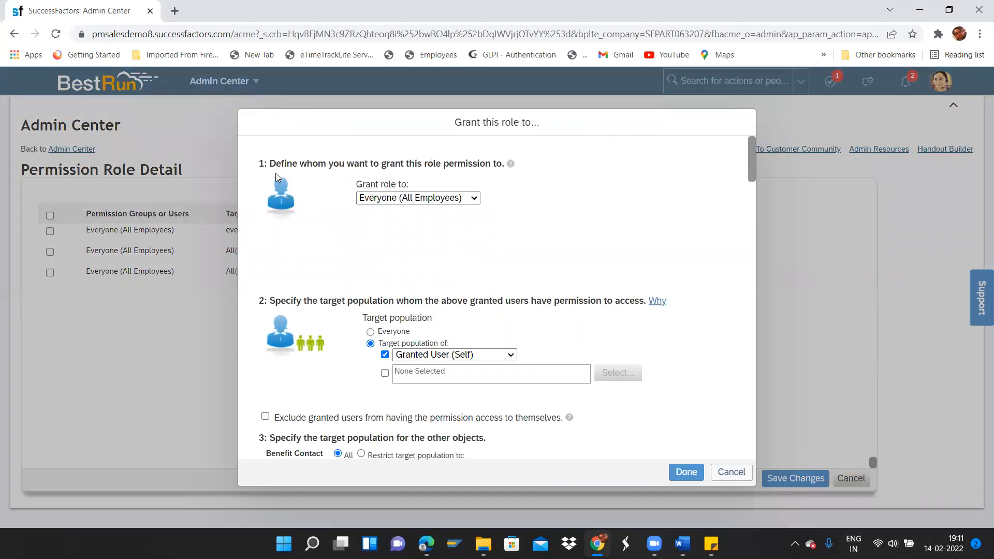
Confirm the grant stays Everyone (All Employees) targeting Granted User (Self), then cancel the dialog.
click(477, 199)
click(504, 202)
click(511, 356)
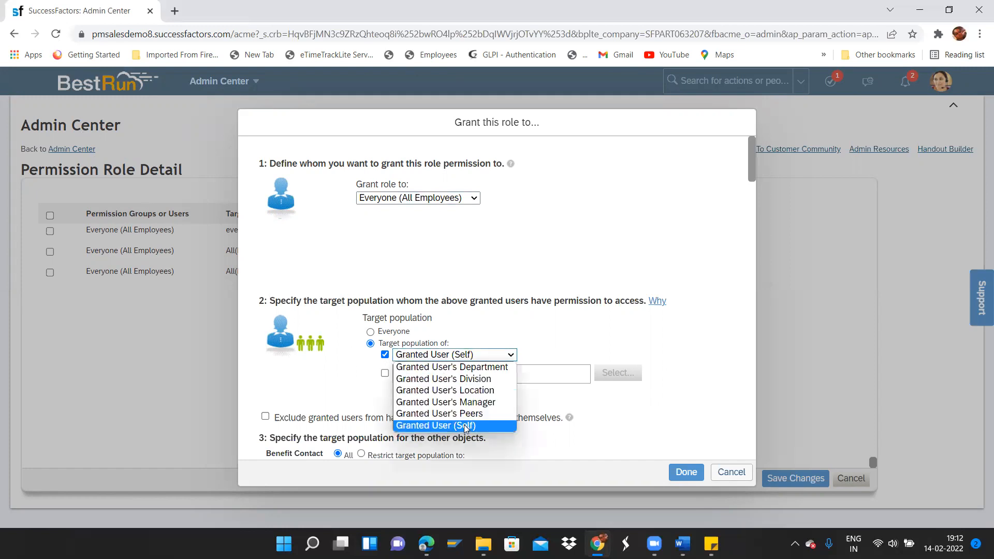
click(556, 341)
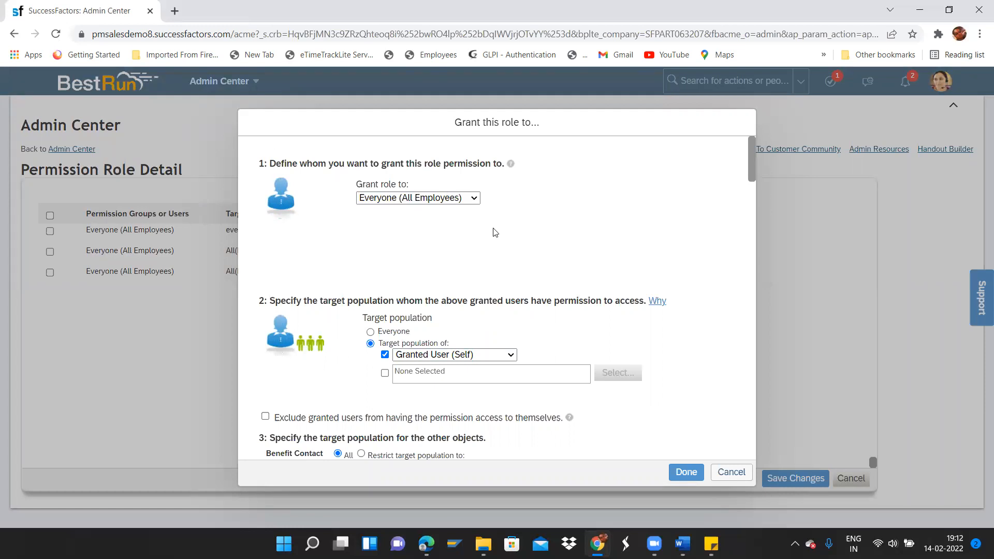
click(511, 354)
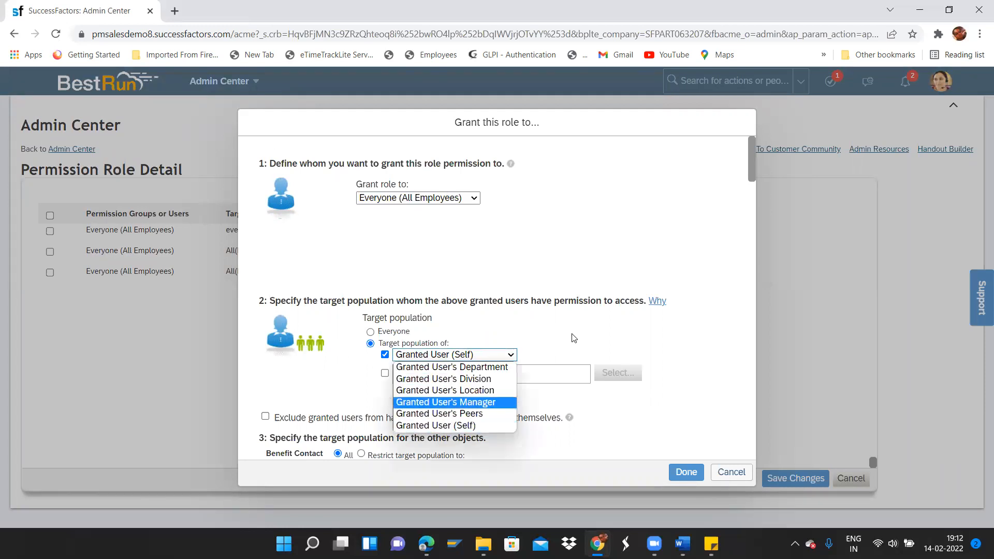
click(440, 425)
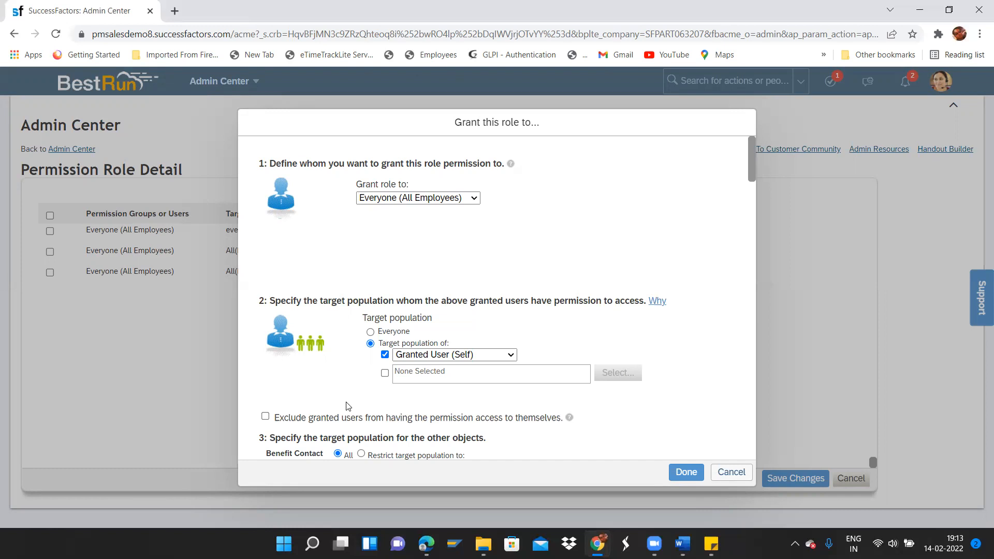
mouse_move(753, 169)
mouse_down()
mouse_move(752, 186)
mouse_move(752, 170)
mouse_up()
click(727, 472)
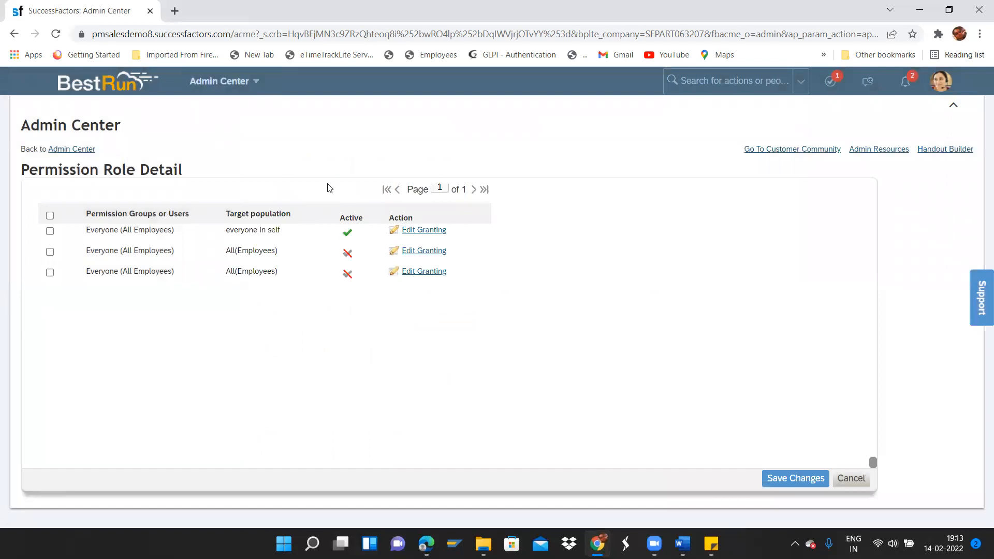
Return to the role list and open All Employee Search and Login (New).
click(868, 479)
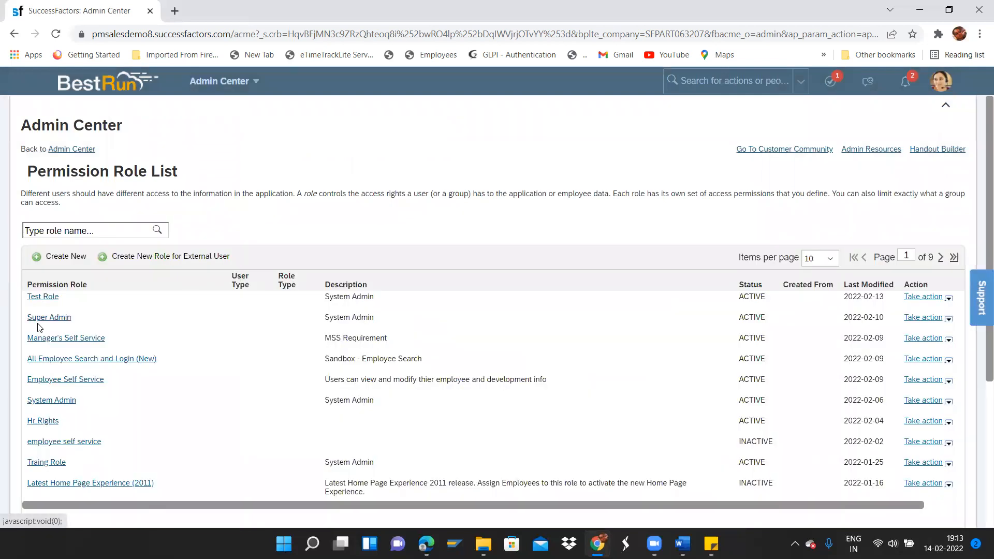
click(59, 359)
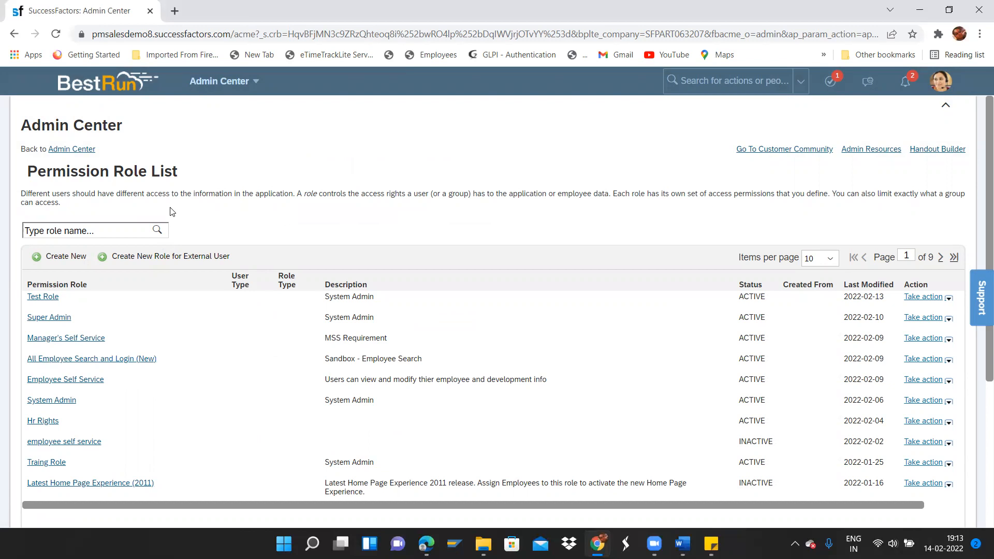
click(127, 360)
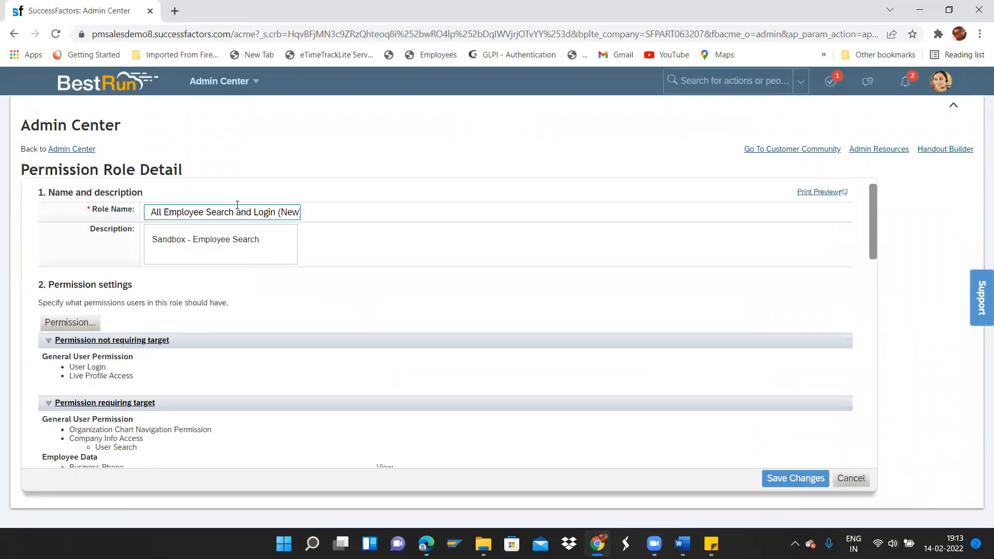
Review the role's Employee Central Effective Dated Entities and Employee Views permissions, closing without changes.
drag(155, 212, 324, 218)
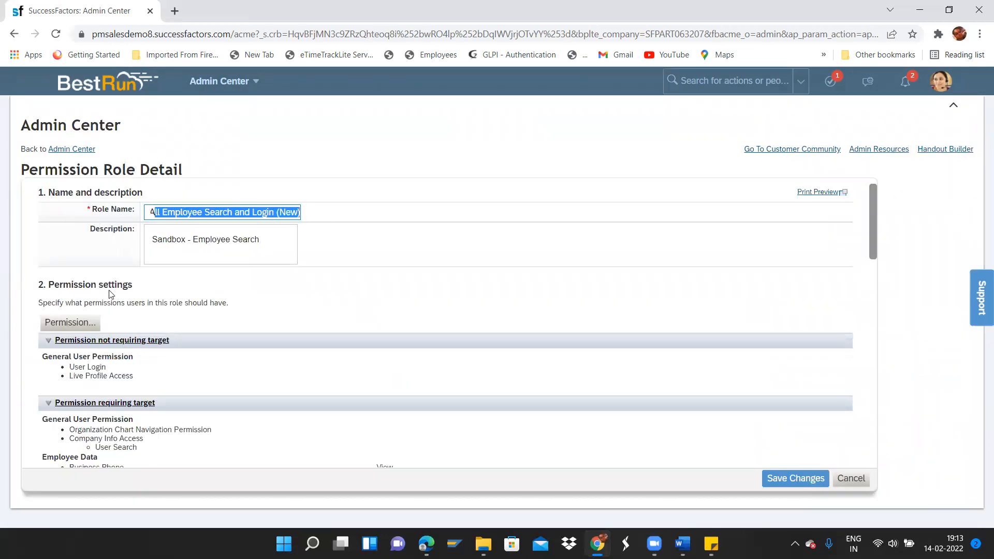
click(67, 324)
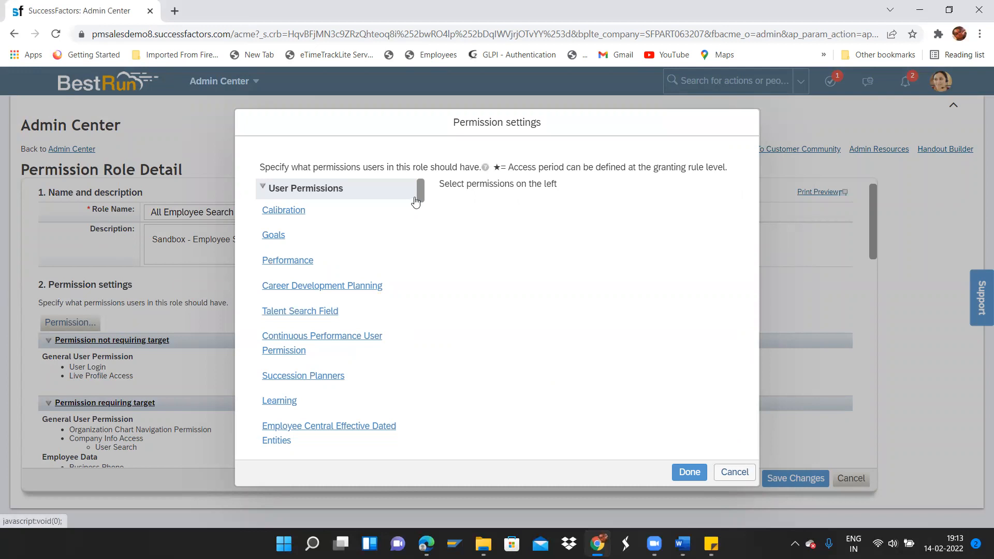
scroll(422, 203, down, 2)
scroll(422, 207, down, 3)
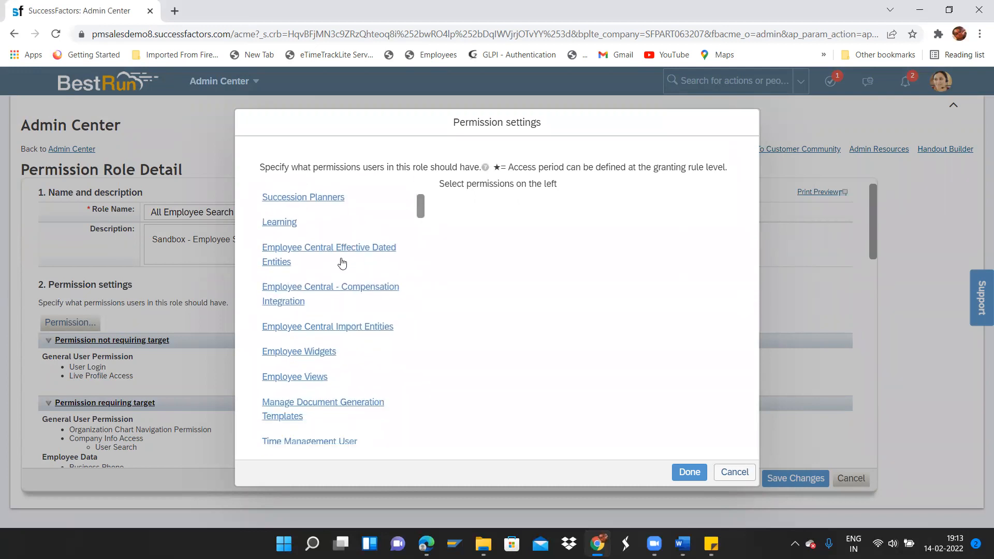
click(300, 249)
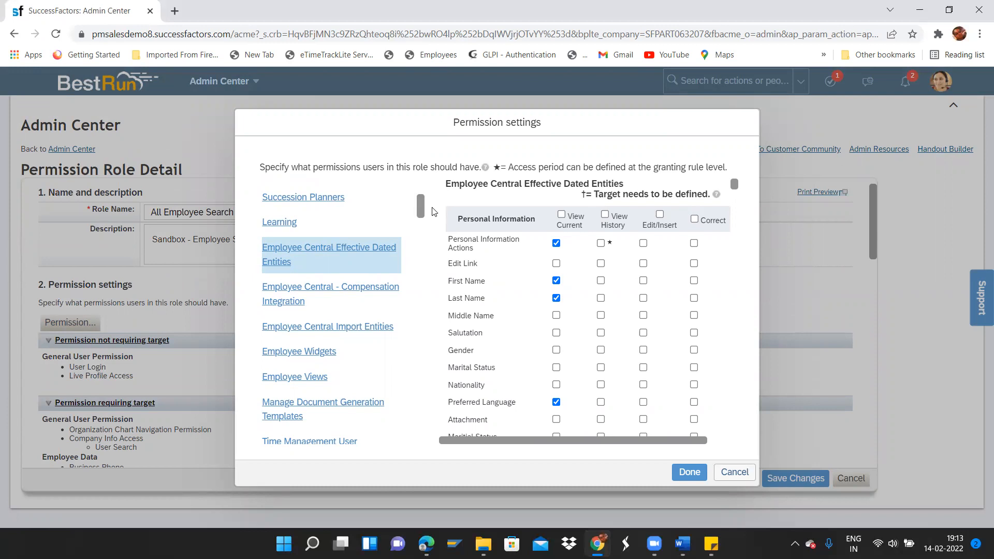
drag(419, 211, 422, 217)
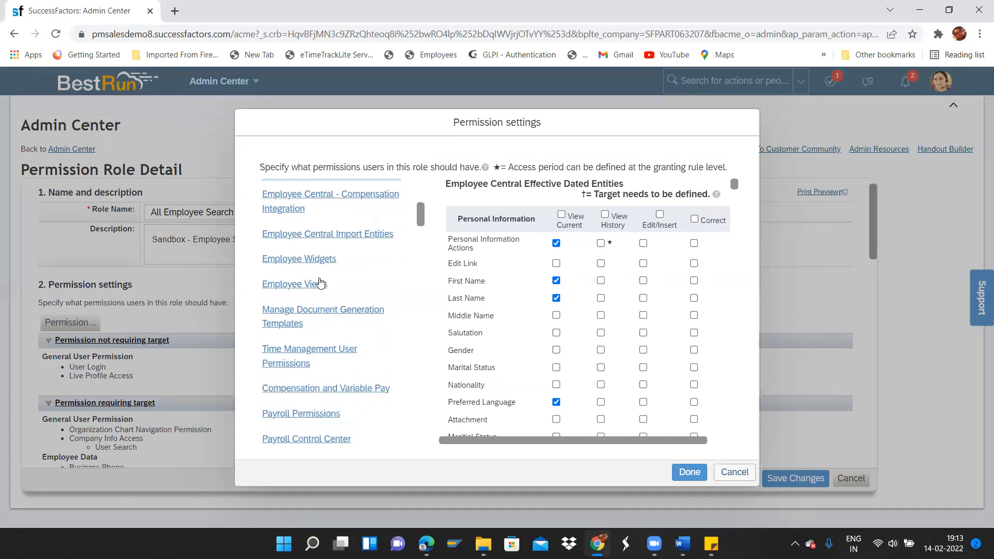
click(319, 283)
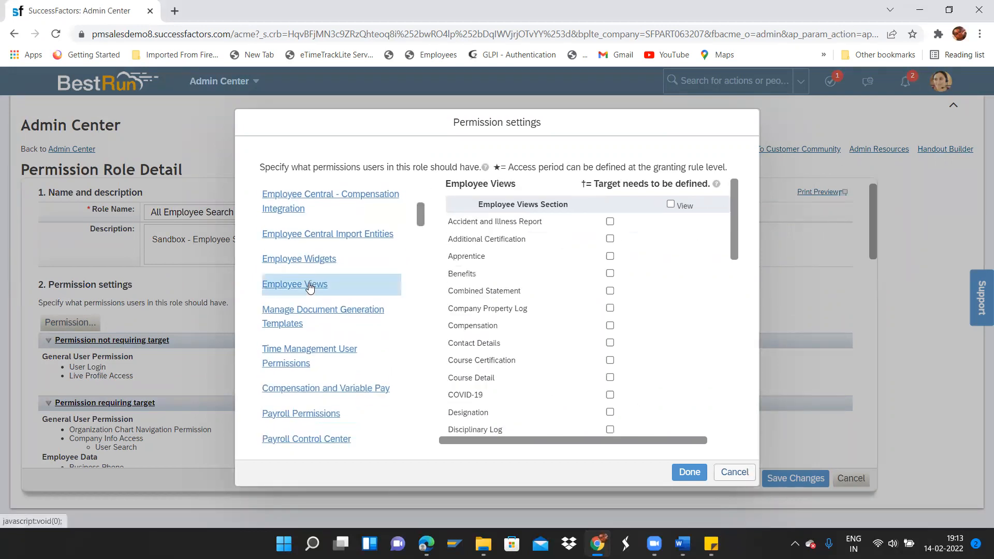
drag(732, 233, 734, 310)
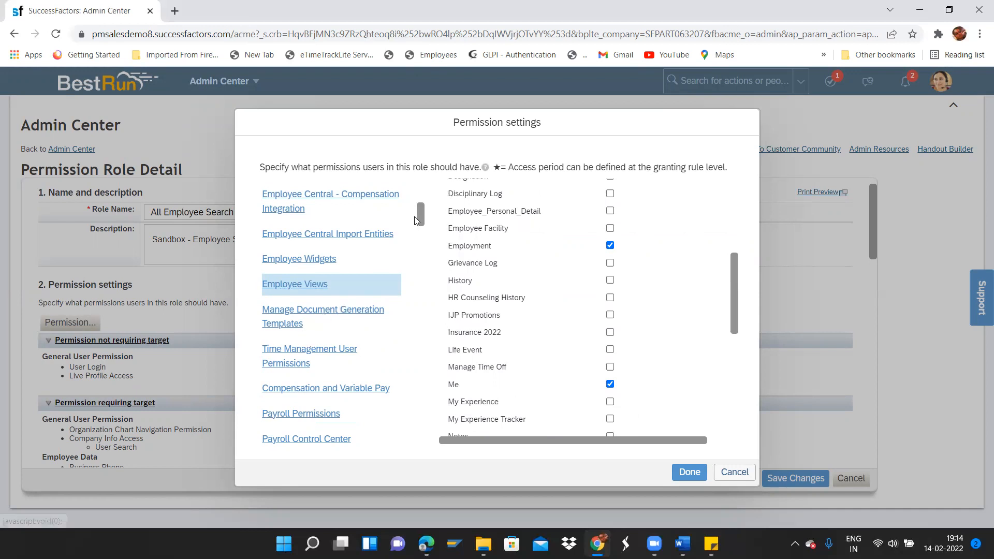
drag(421, 218, 421, 225)
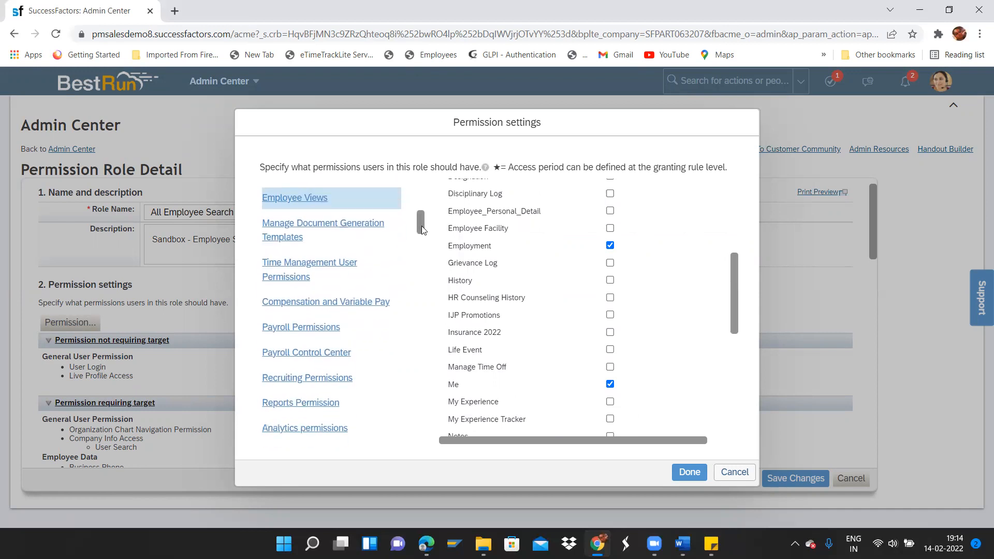
click(730, 475)
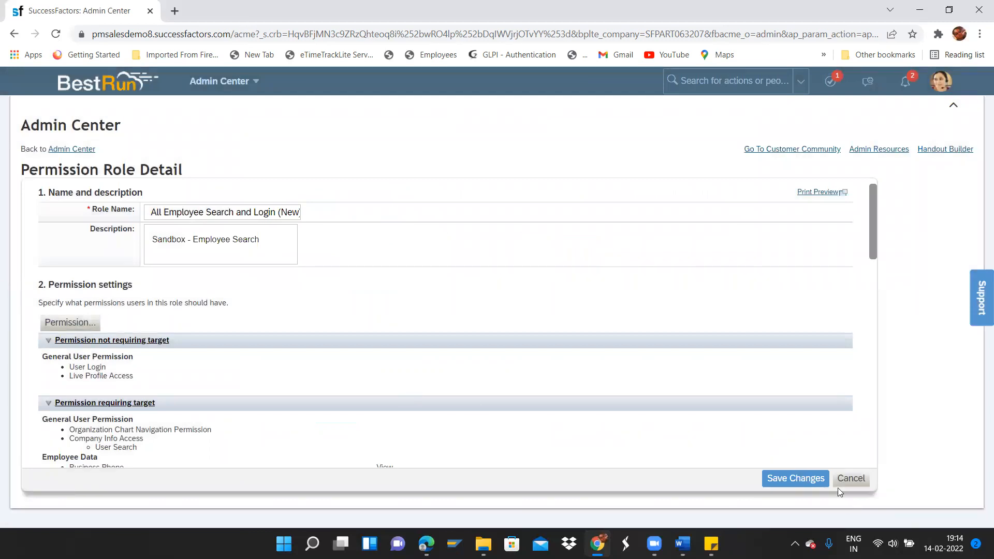
Duplicate the admin tab and clear a stray 'kuala' people search.
right_click(119, 20)
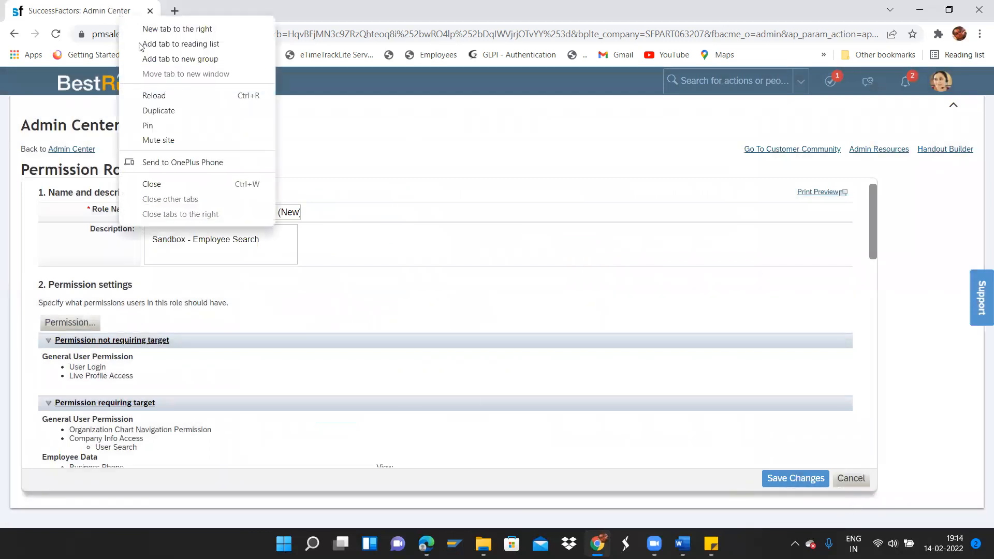
click(173, 114)
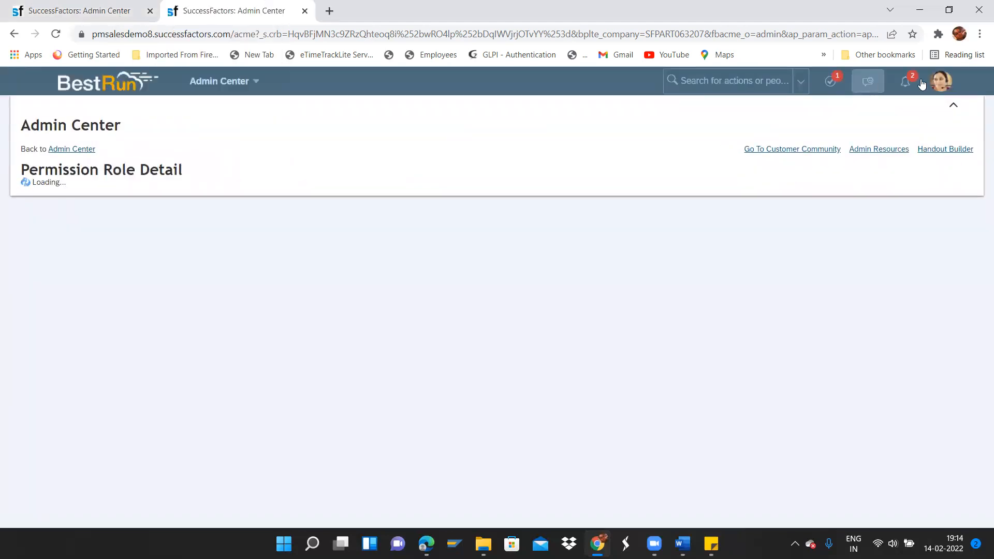
click(936, 82)
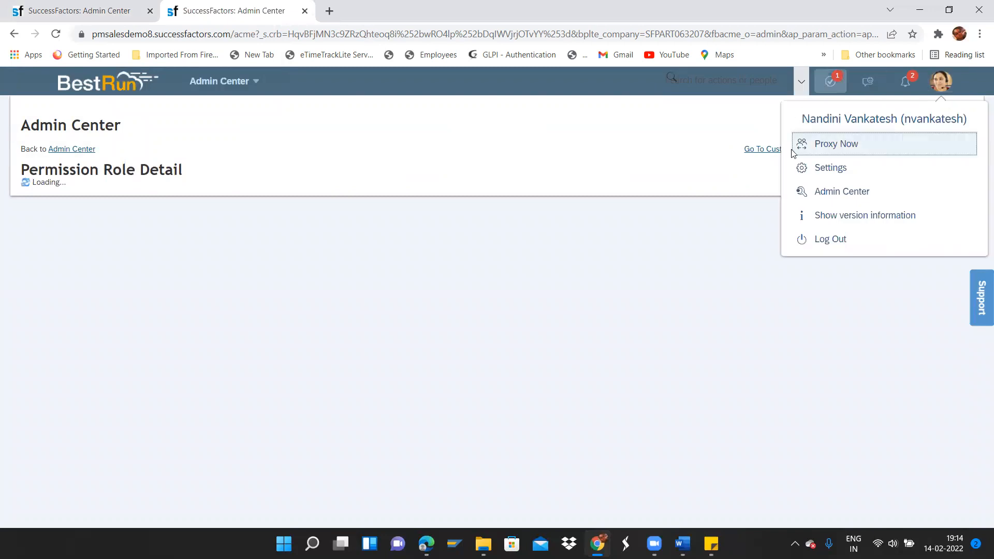
click(732, 83)
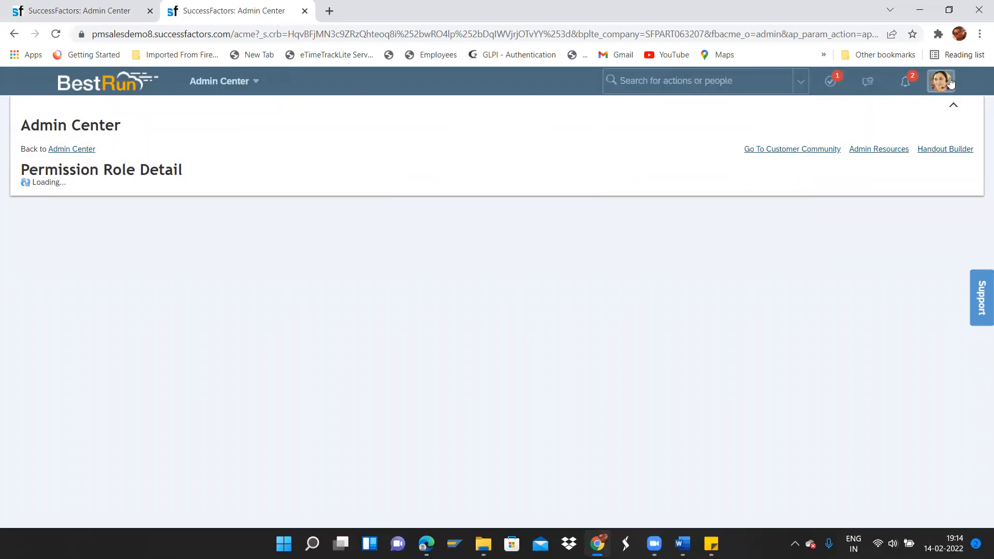
click(941, 81)
click(732, 79)
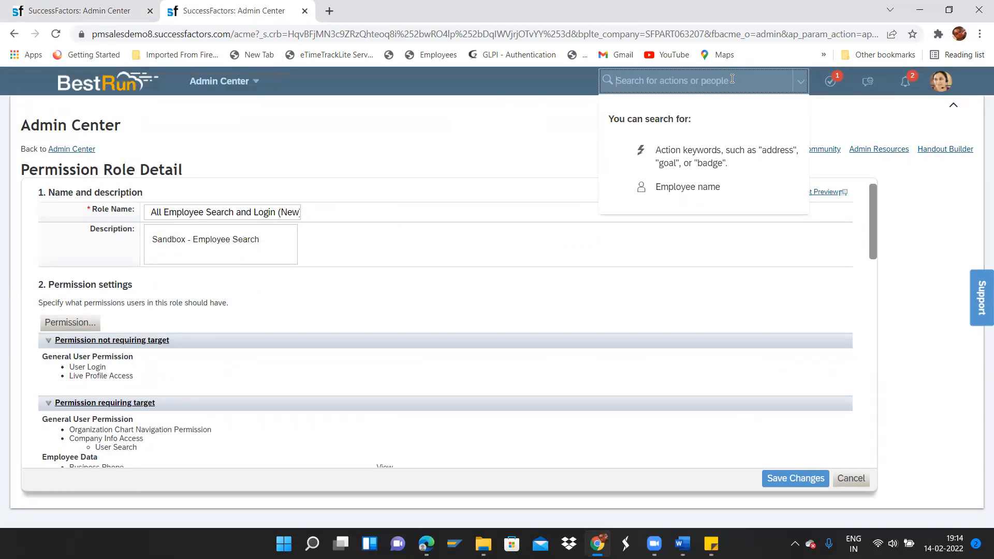
text(kual)
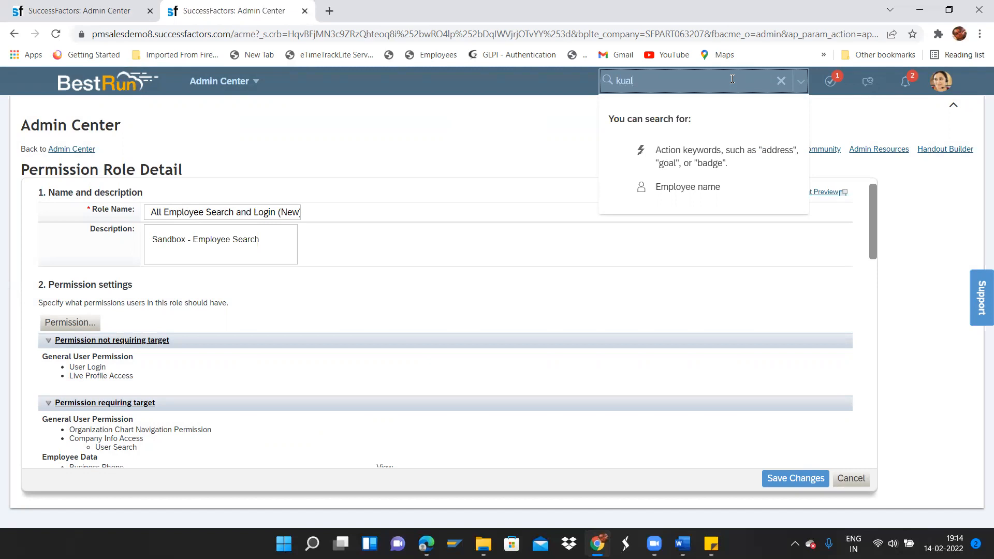
text(a)
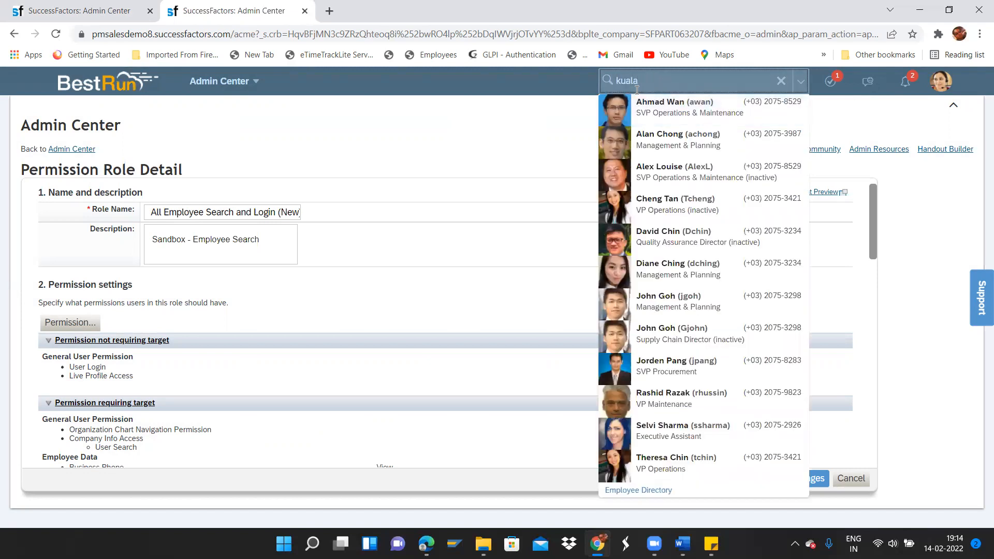
drag(564, 77, 499, 76)
key(BackSpace)
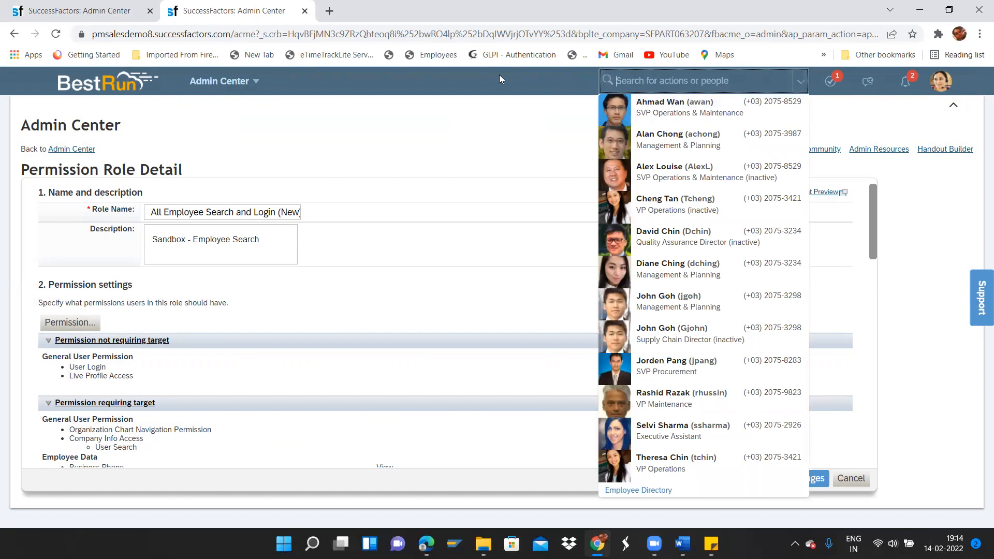
Proxy in as the target employee found by name search via Proxy Now.
click(940, 81)
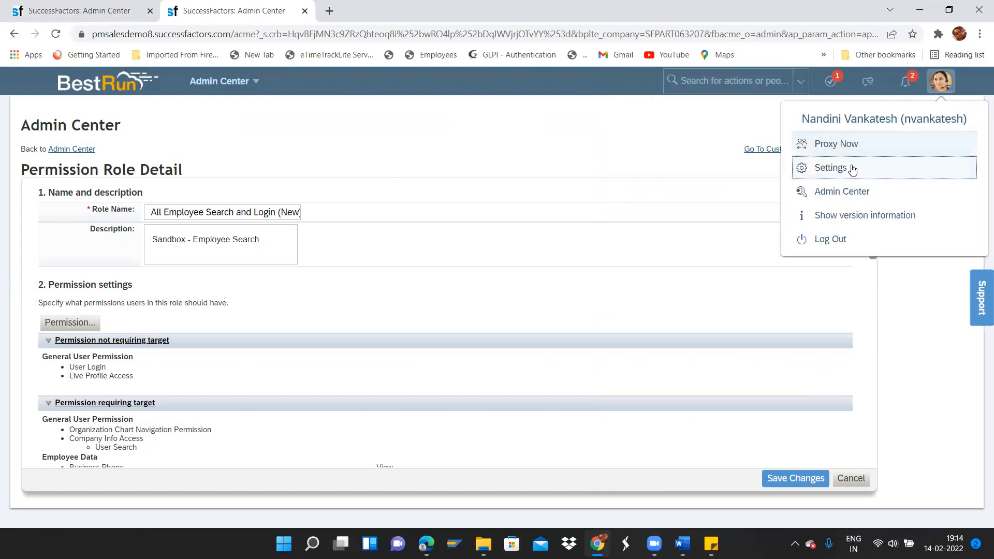
click(836, 144)
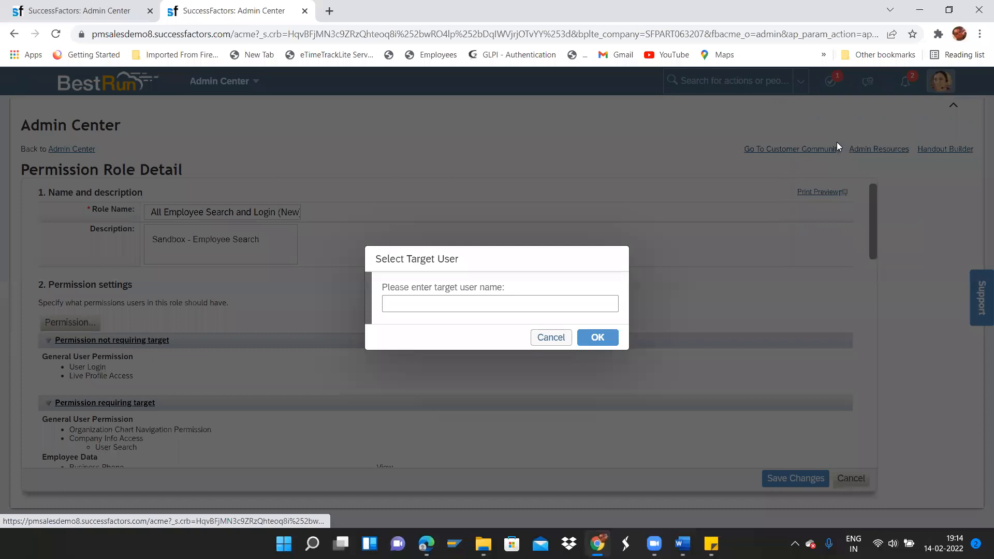
text(alan c)
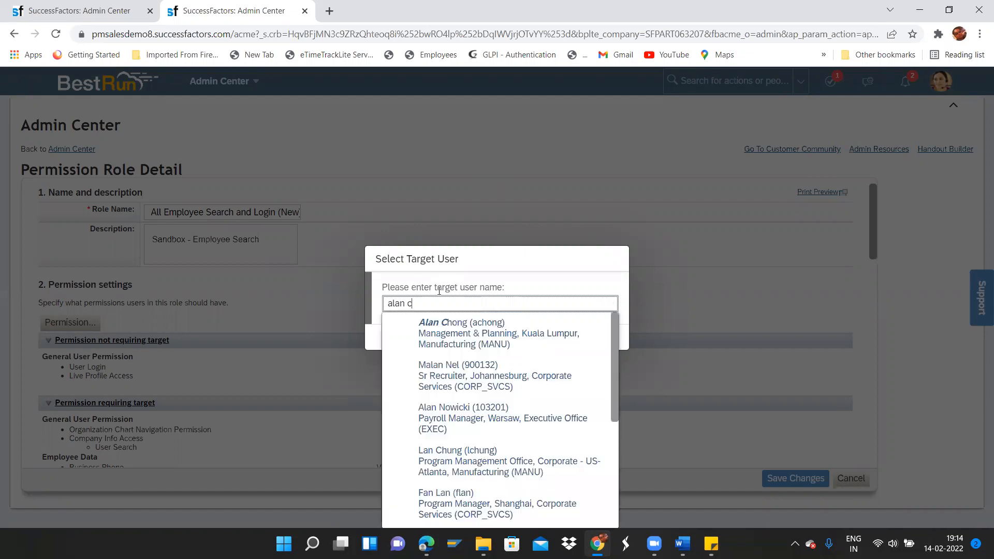
click(439, 329)
click(589, 337)
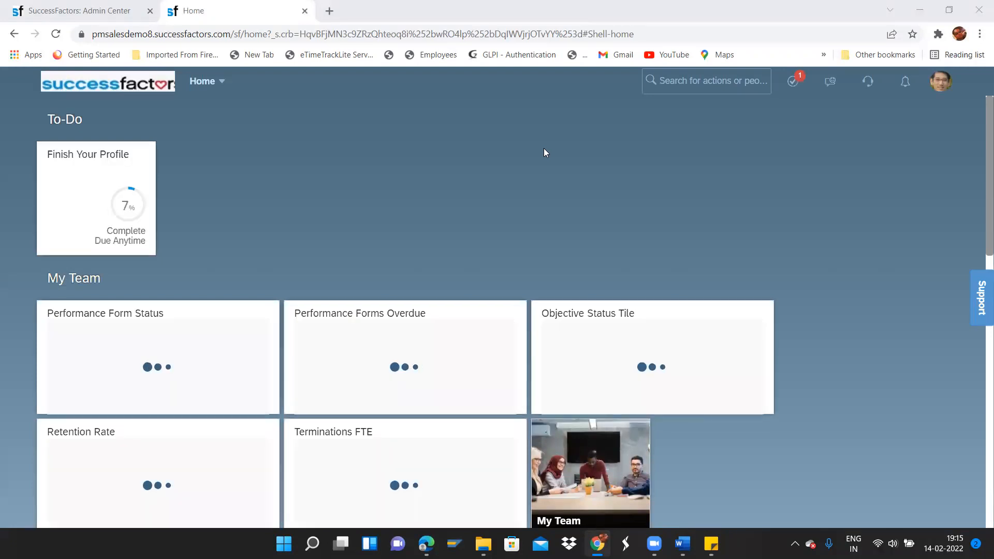
Choose My Employee File from the Home navigation menu.
click(216, 92)
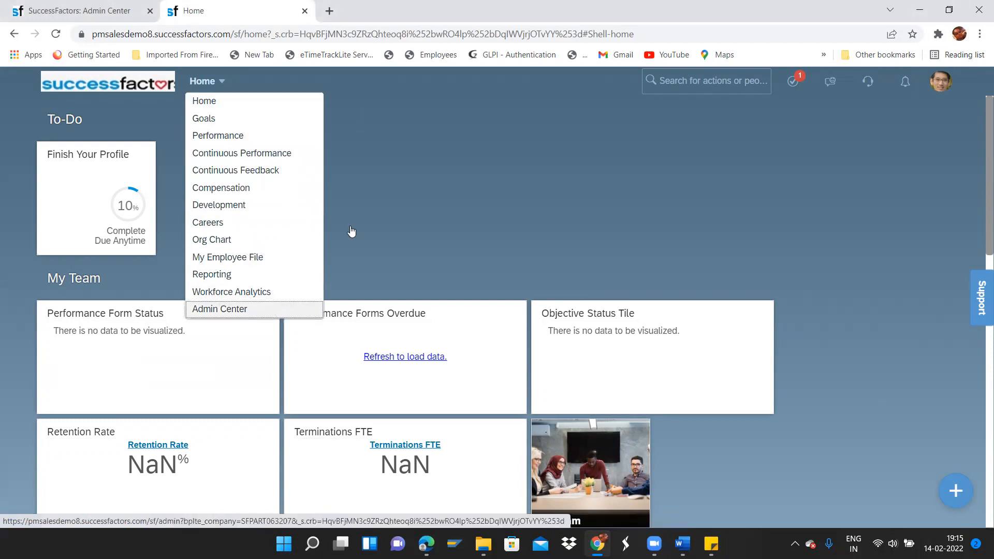
click(467, 140)
click(215, 80)
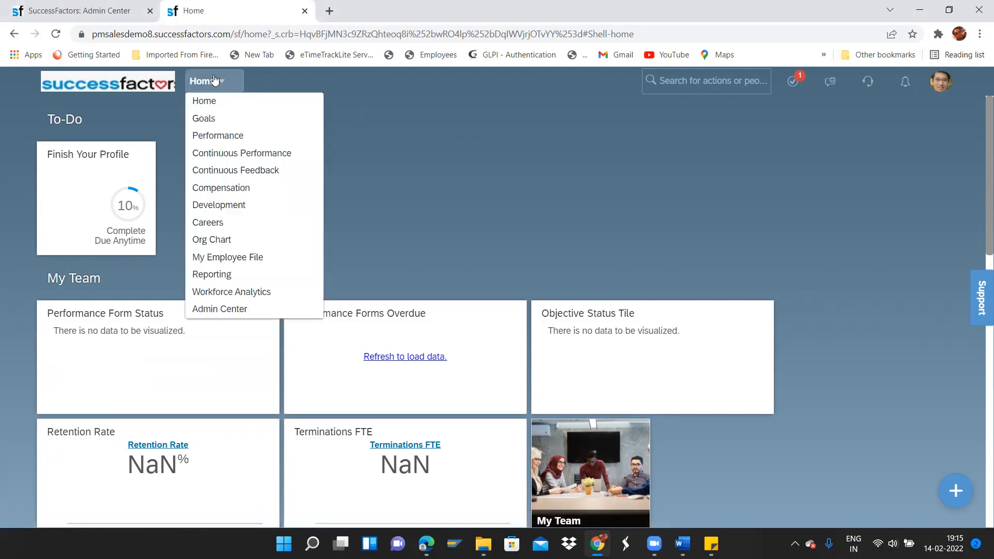
click(224, 260)
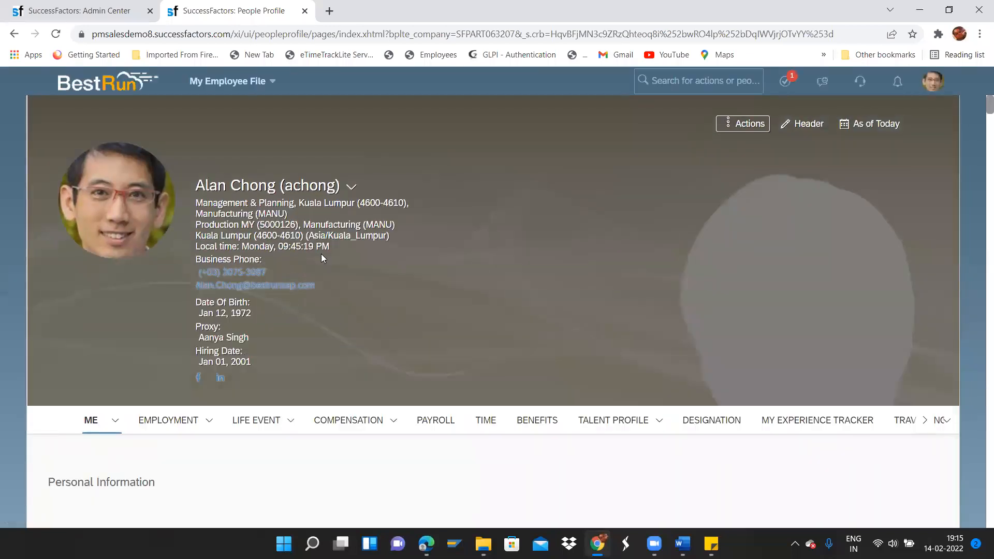
Scroll through the employee's People Profile, then switch back to the Admin Center tab.
scroll(979, 129, down, 8)
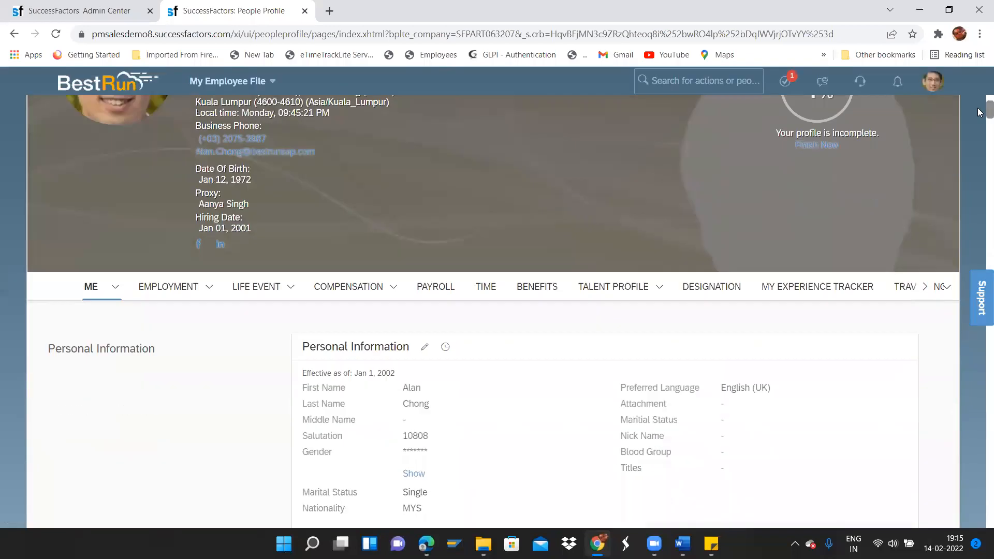
drag(980, 130, 980, 190)
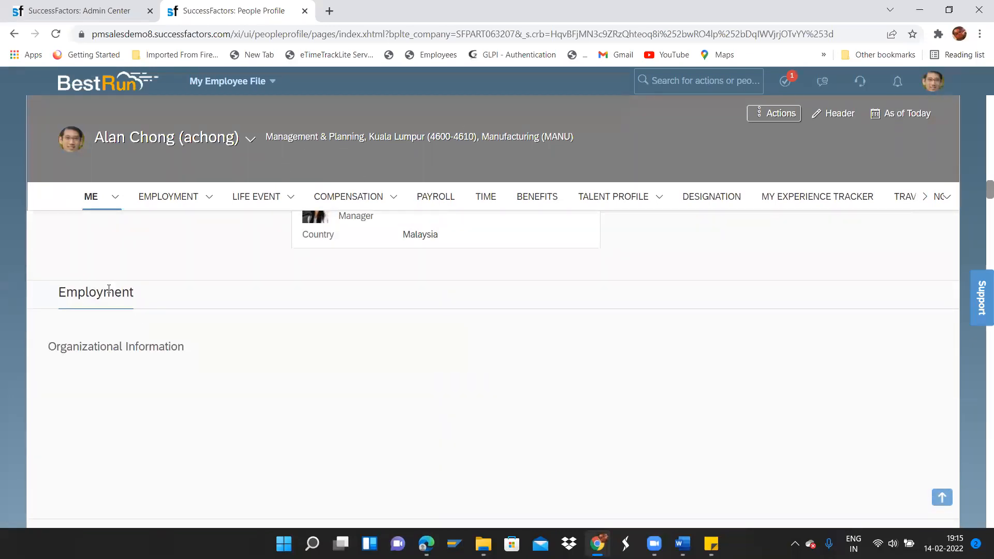
click(132, 7)
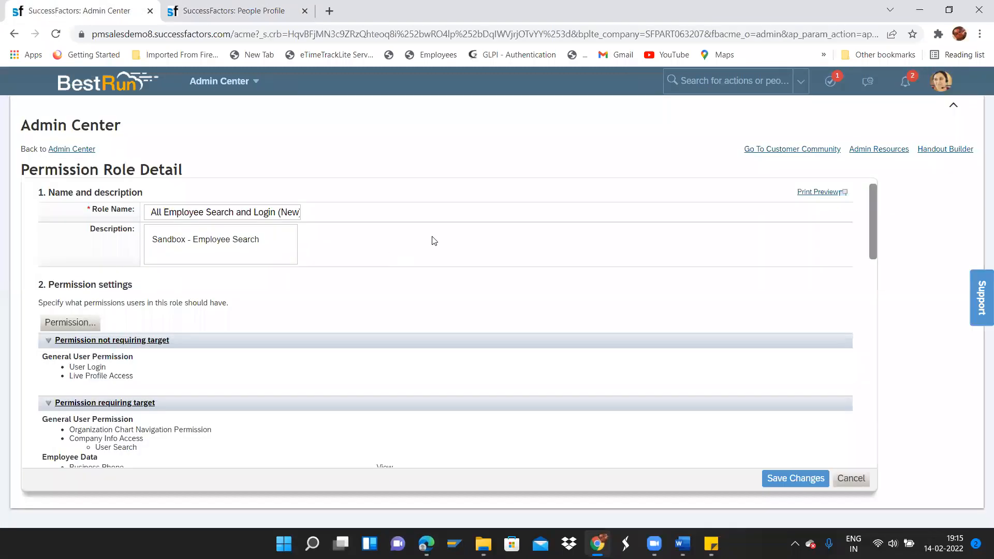
Browse the role's Edit Granting target population options, cancel unchanged, and return to the profile tab.
drag(869, 218, 874, 447)
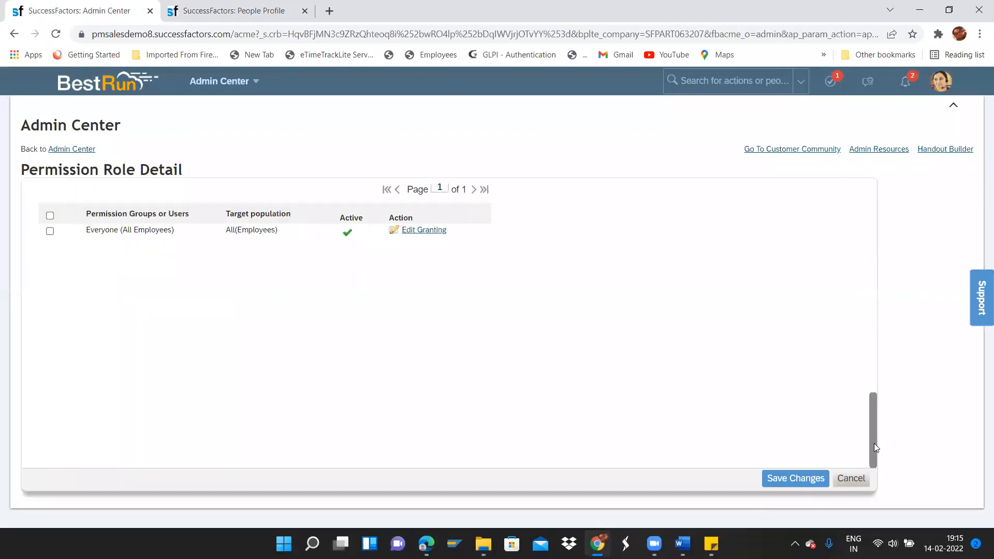
click(424, 230)
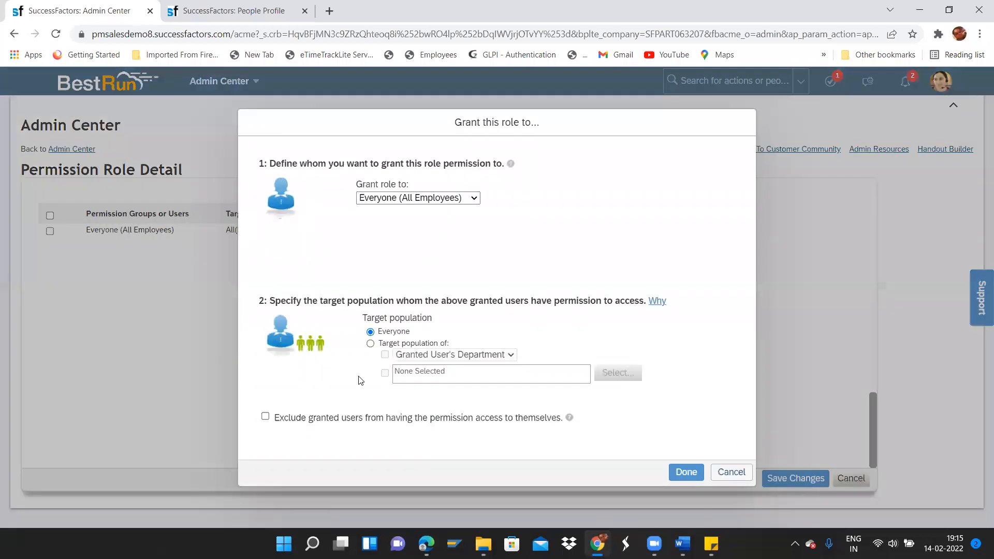
click(370, 343)
click(385, 354)
click(501, 354)
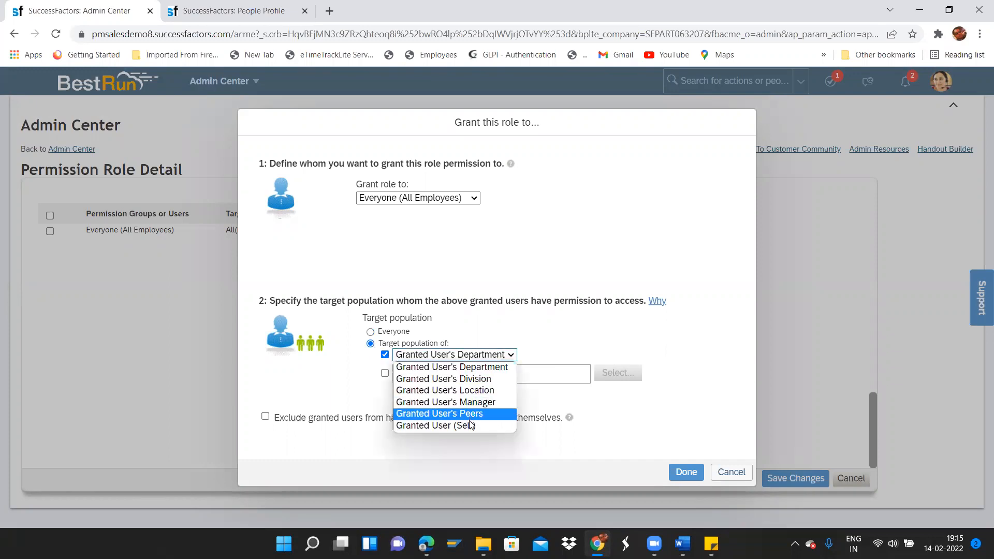
click(732, 472)
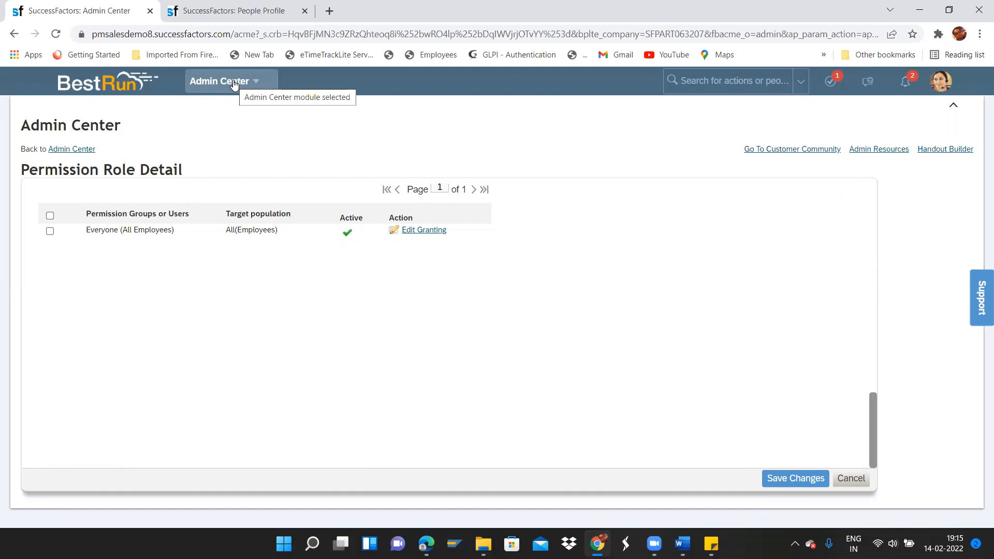
click(251, 8)
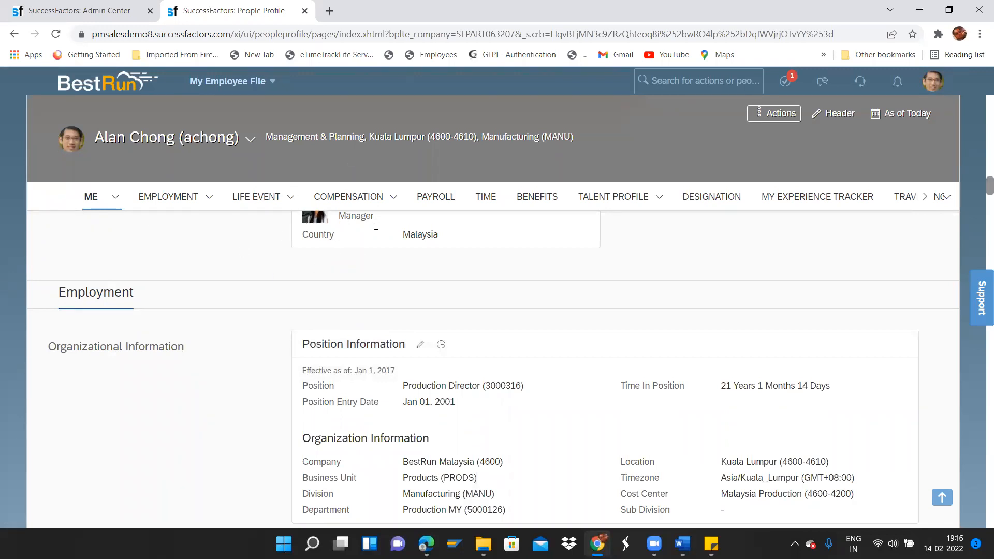
Search people for 'jo', open a matching employee's profile twice, then return to the Admin Center tab.
click(685, 87)
text(john)
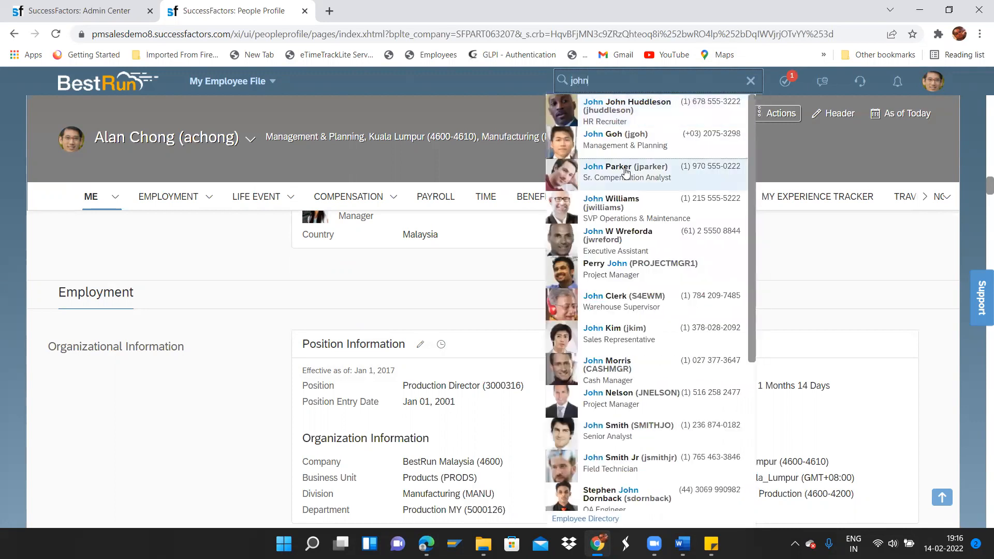
click(624, 184)
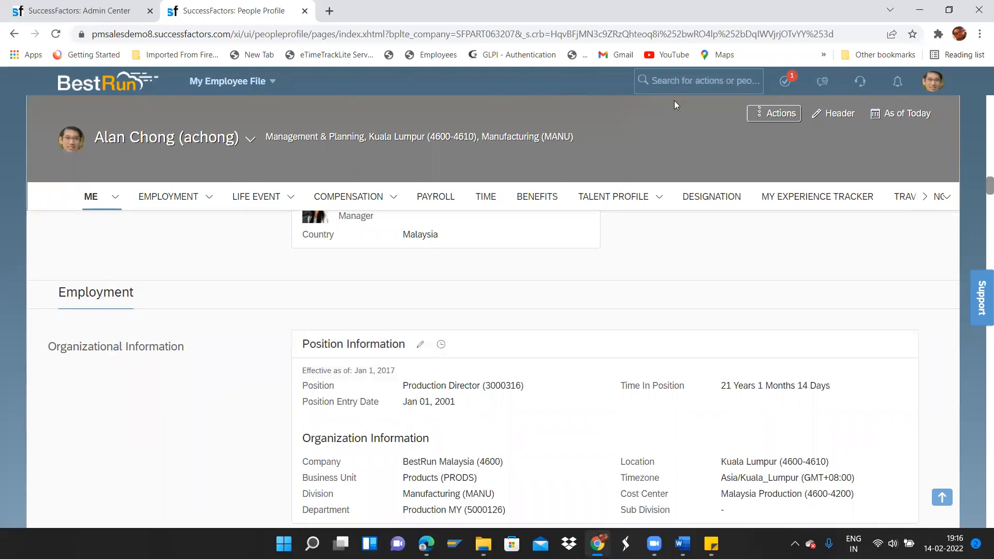
click(675, 87)
text(john)
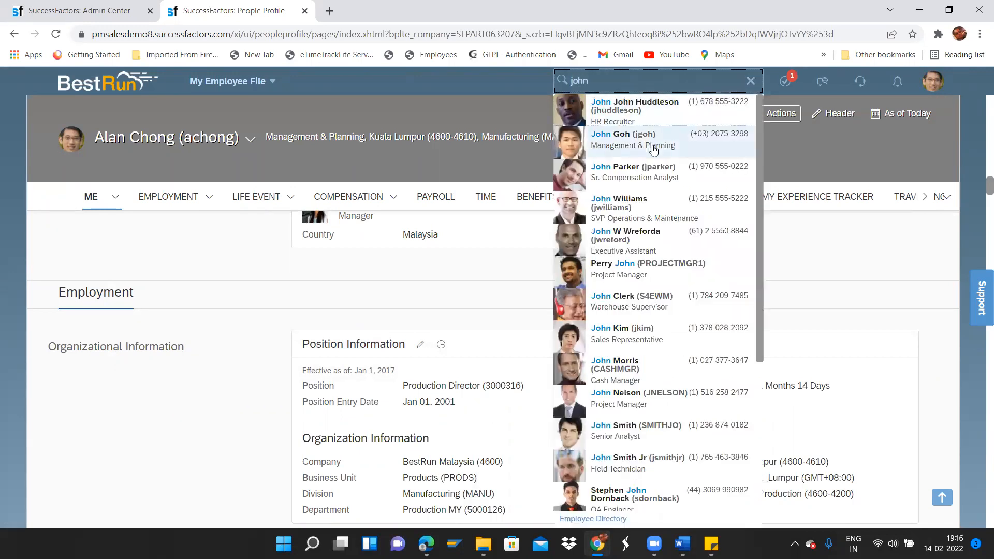
click(651, 166)
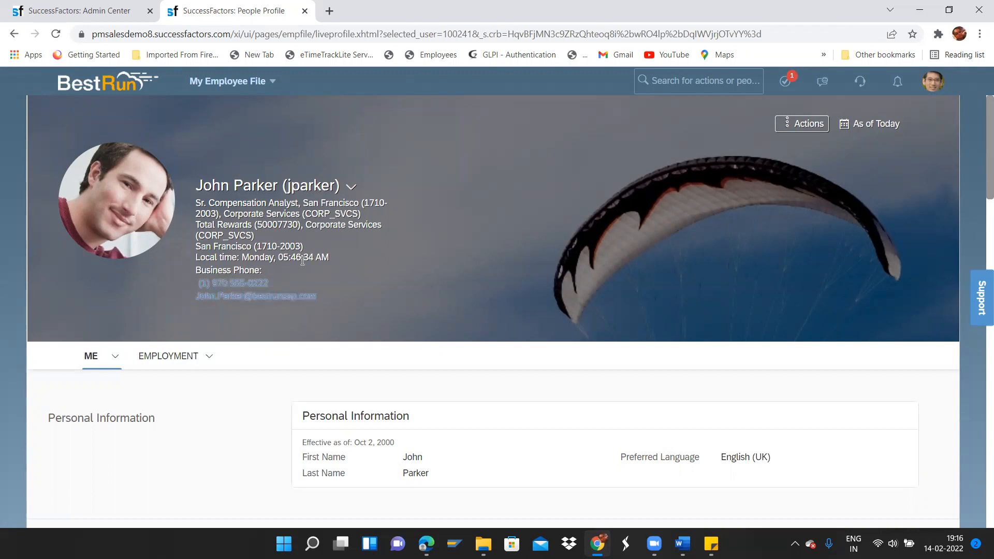
click(87, 6)
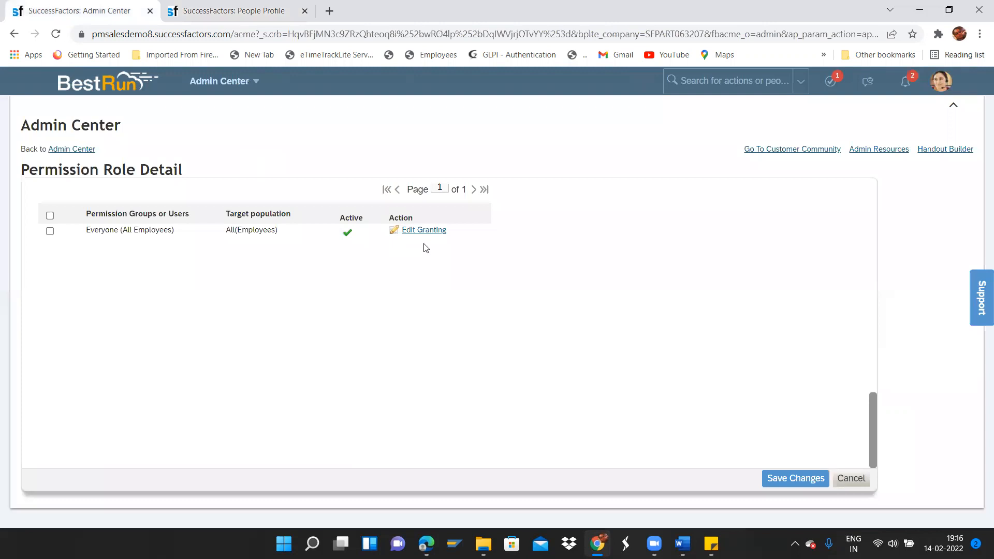
Open the role's Everyone (All Employees) grant rule, then cancel out of it and the role unchanged.
click(440, 236)
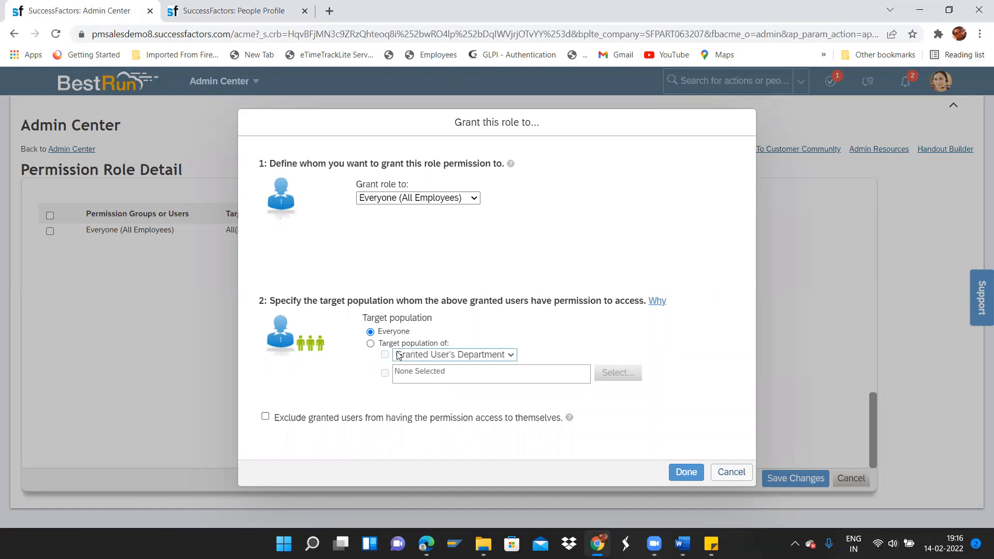
click(530, 57)
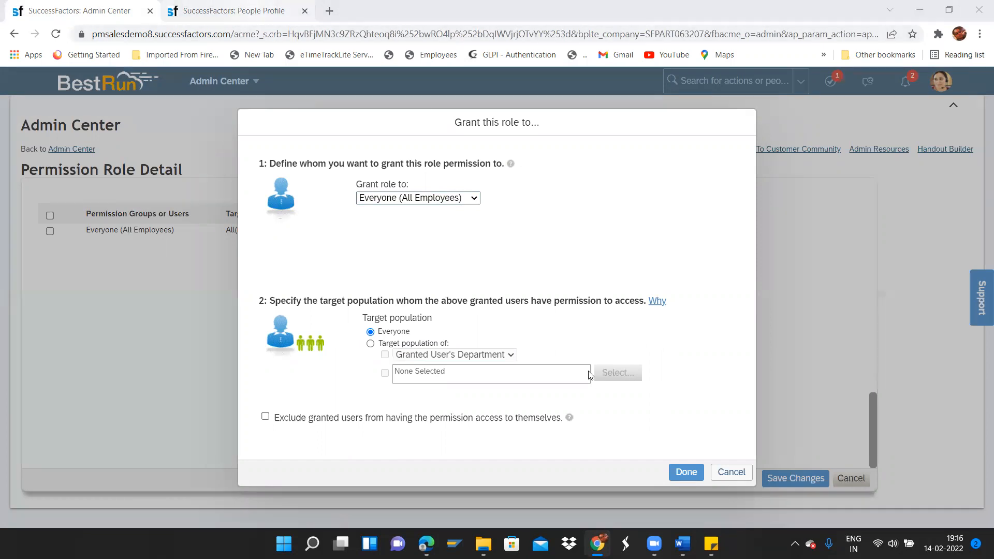
click(730, 469)
click(842, 479)
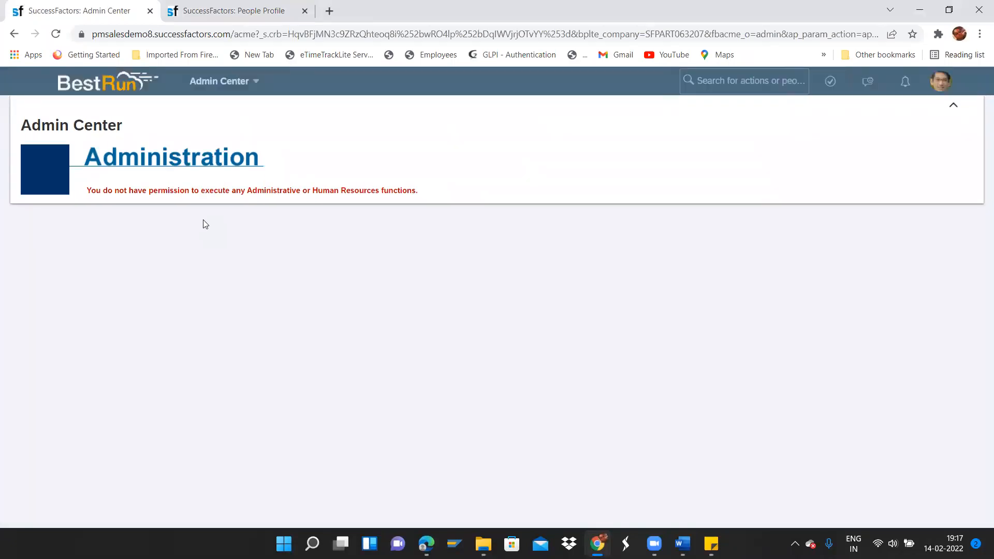
Use Become Self in the People Profile tab to stop proxying for the other user.
click(254, 11)
click(933, 81)
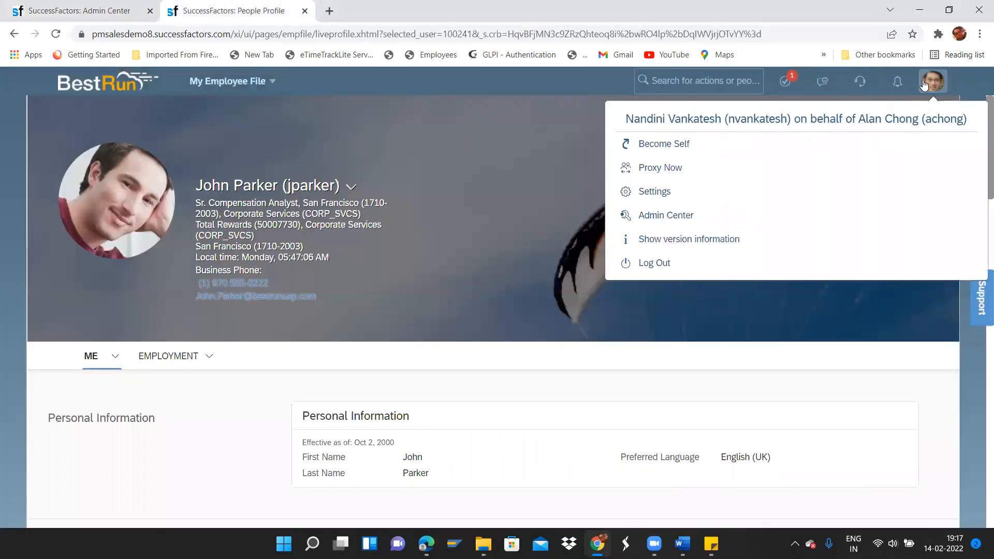
click(672, 149)
Reload the Admin Center page so the Permission Role List appears again.
click(80, 6)
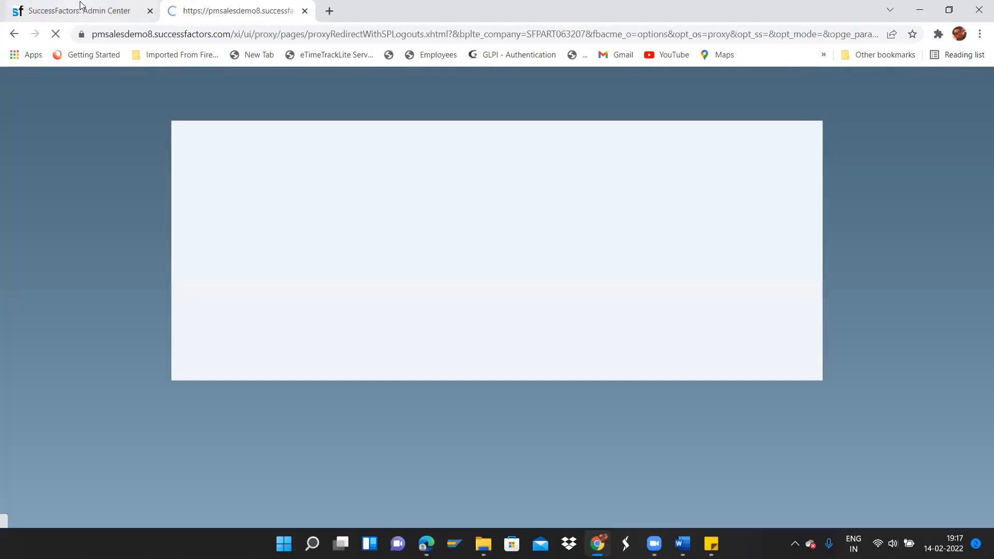
click(217, 5)
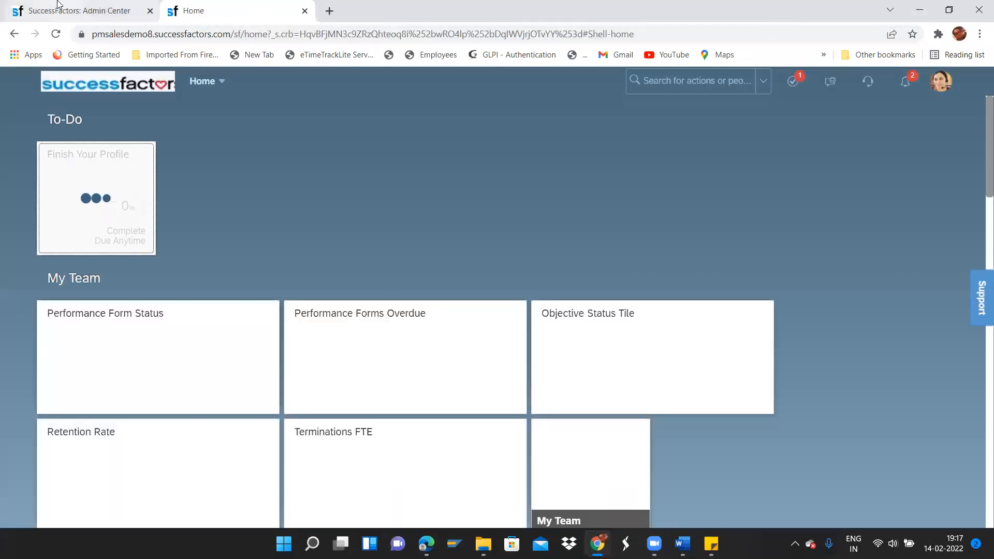
click(108, 10)
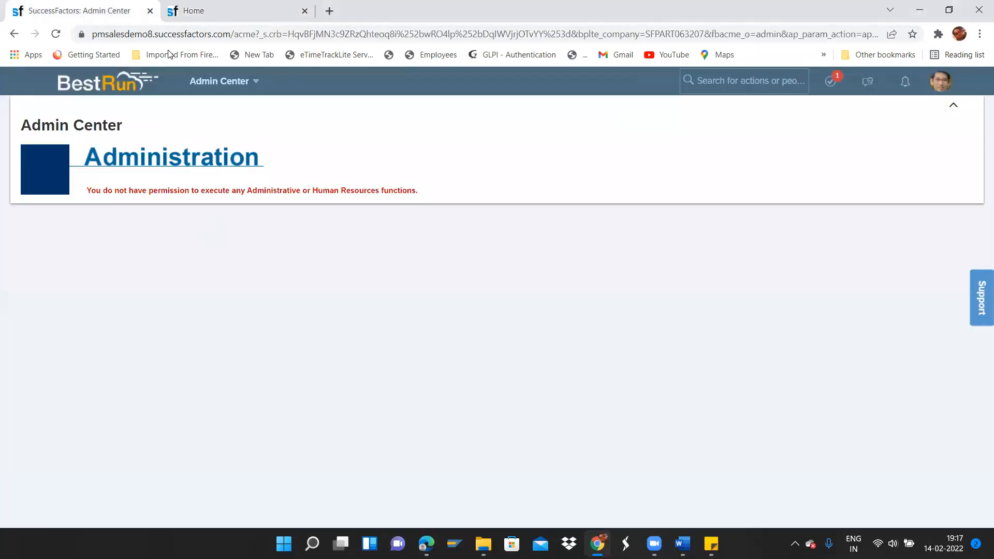
click(173, 40)
key(Return)
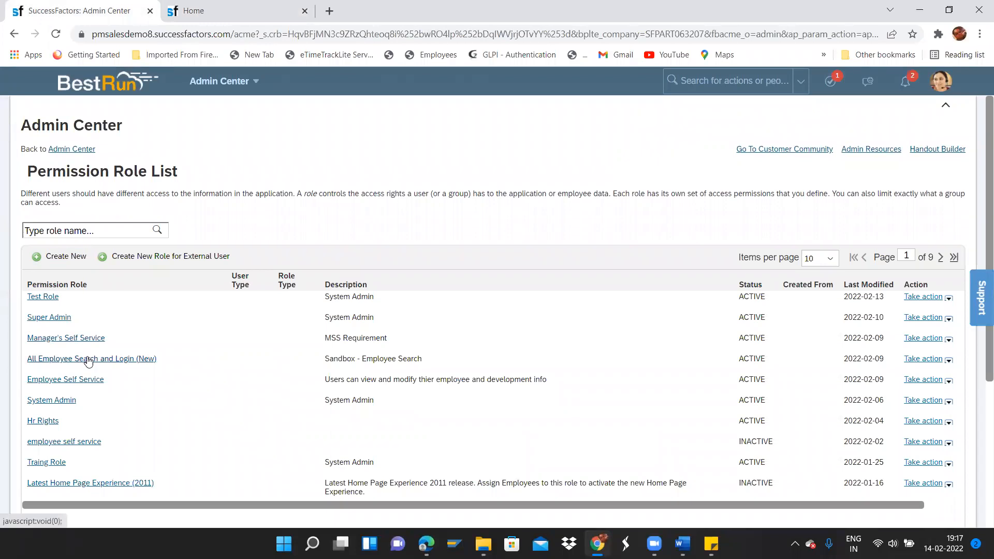
Open Employee Self Service's permissions for Employee Central Effective Dated Entities.
click(71, 385)
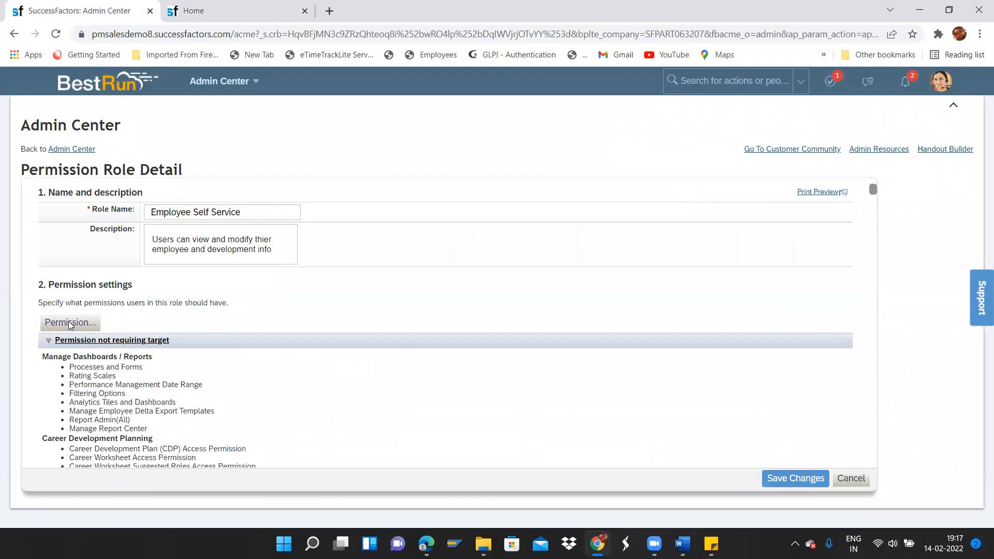
click(69, 324)
drag(421, 196, 423, 215)
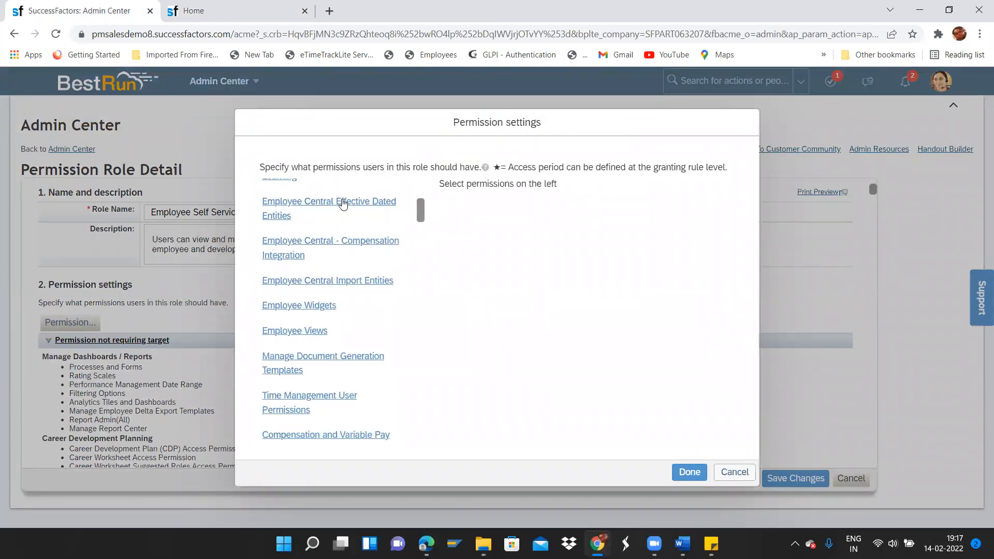
click(342, 203)
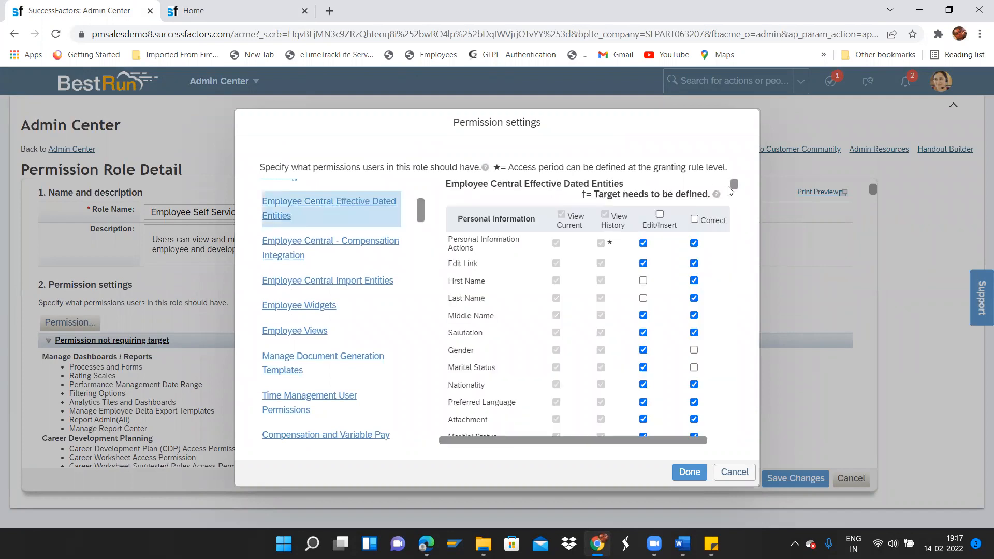
drag(734, 191, 707, 434)
scroll(707, 434, up, 2)
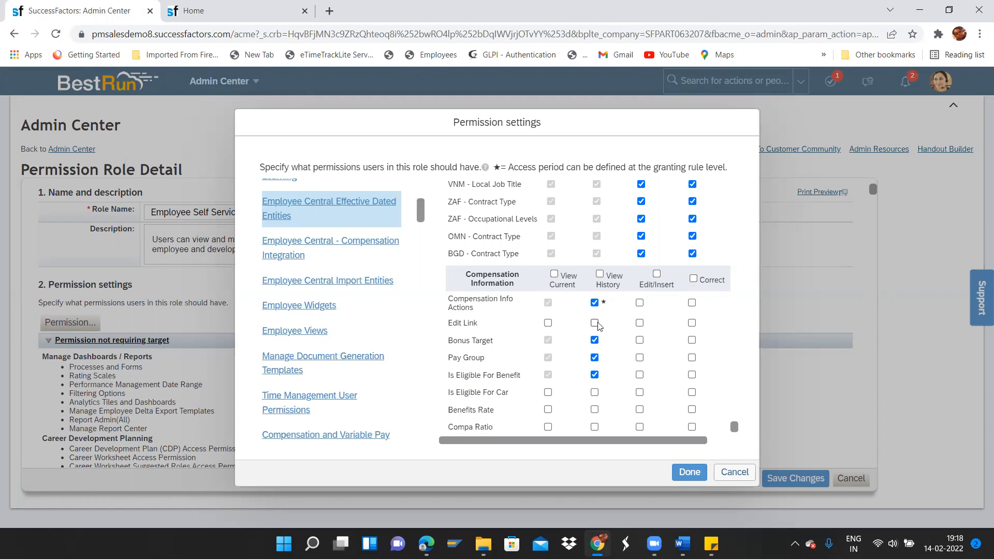
Toggle Compensation Information Edit Link view and history on and off, then cancel without saving.
click(548, 323)
click(593, 323)
click(595, 323)
click(548, 323)
click(734, 467)
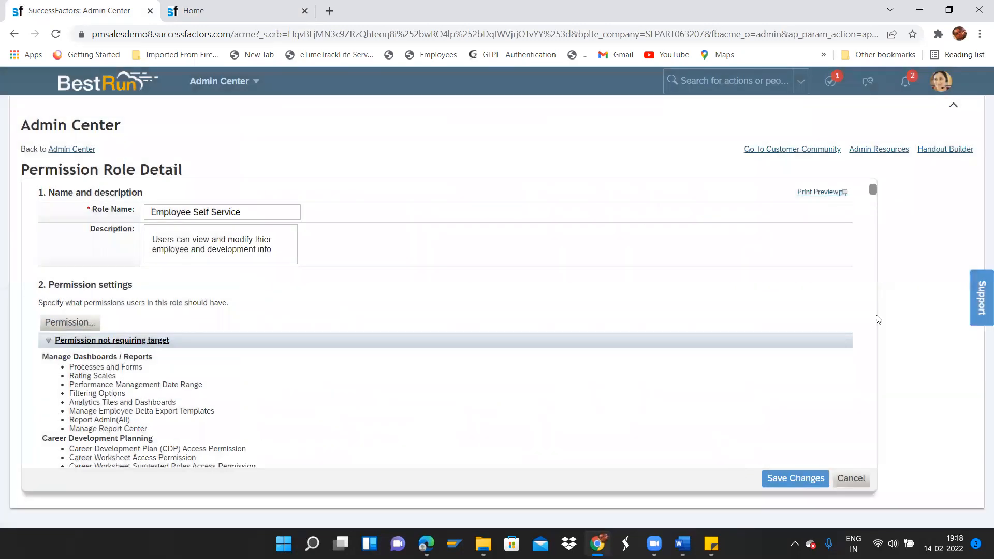
scroll(876, 319, down, 15)
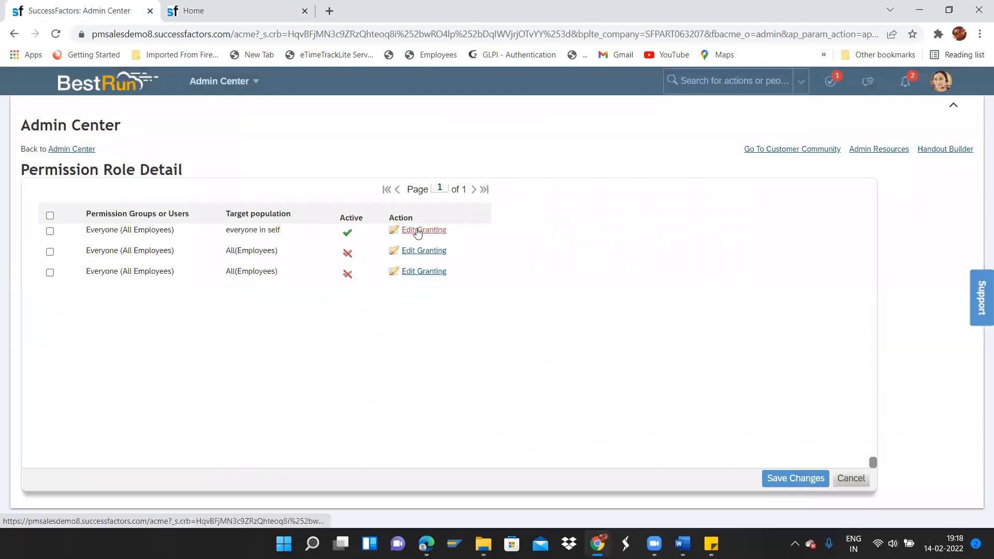
Check the 'everyone in self' grant rule, then cancel out of it and the role page.
click(420, 231)
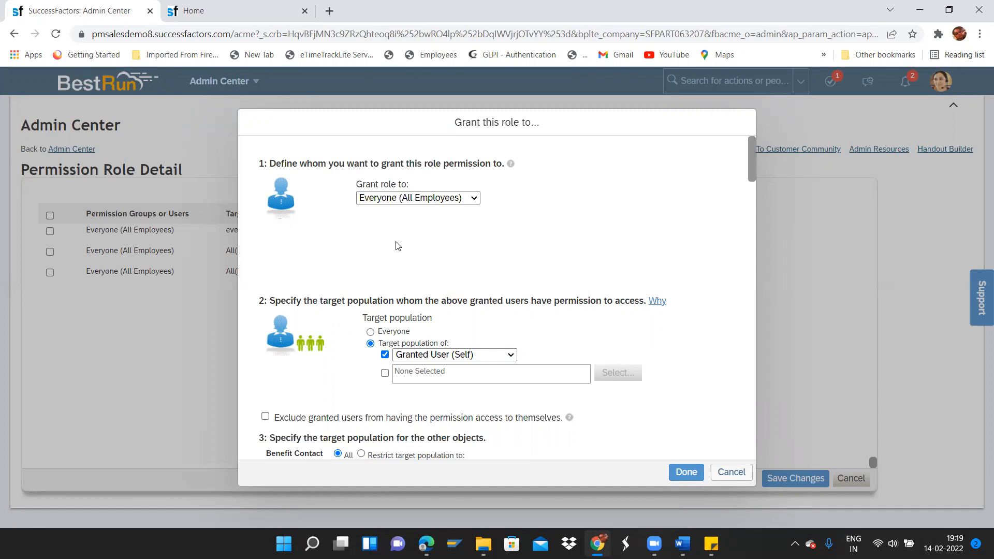
click(739, 472)
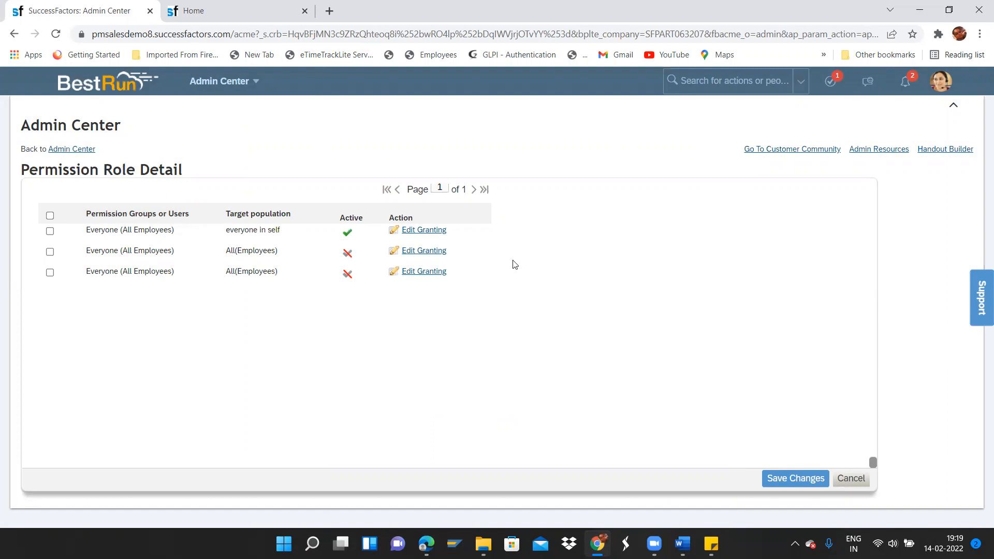
click(862, 480)
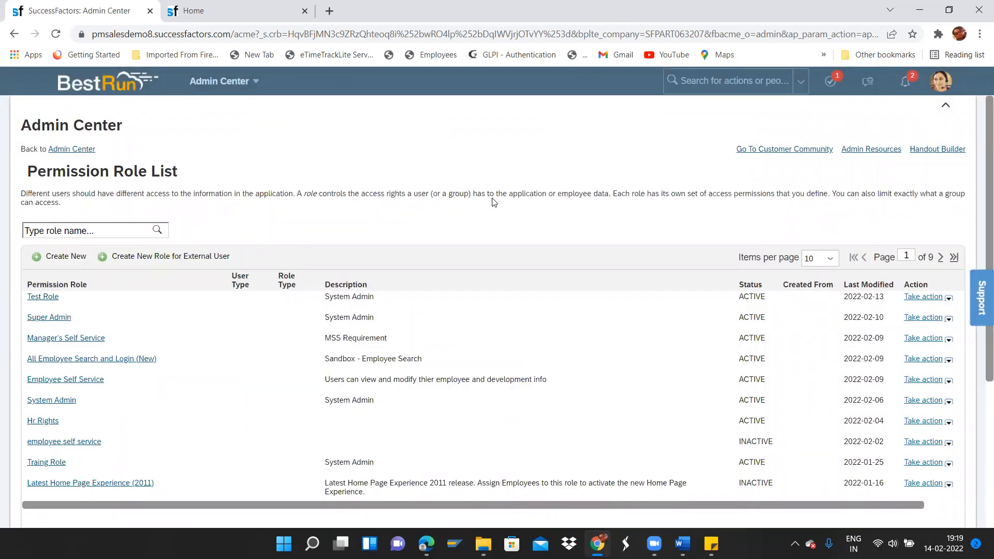
Open and scroll the All Employee Search and Login (New) role, then go to the Home tab.
click(123, 359)
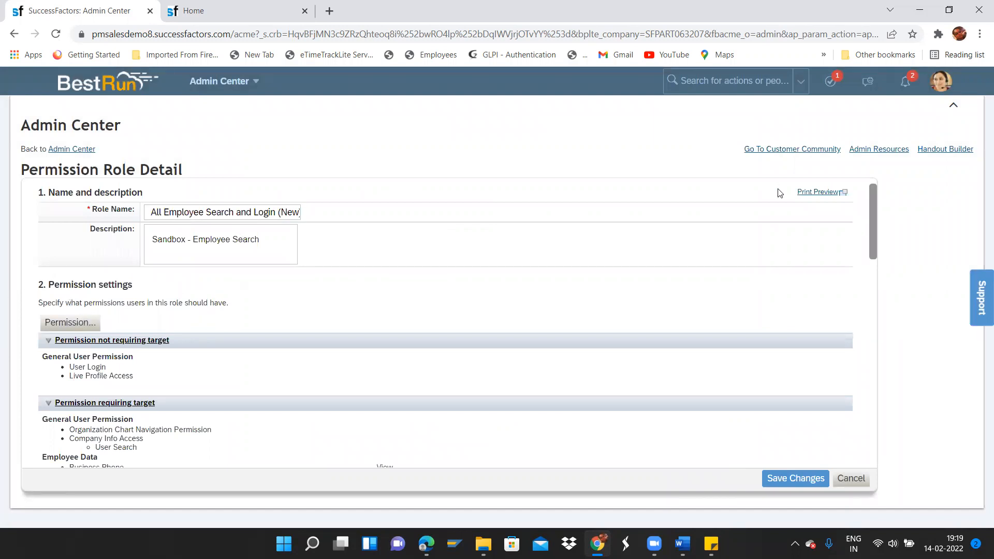
scroll(873, 243, down, 3)
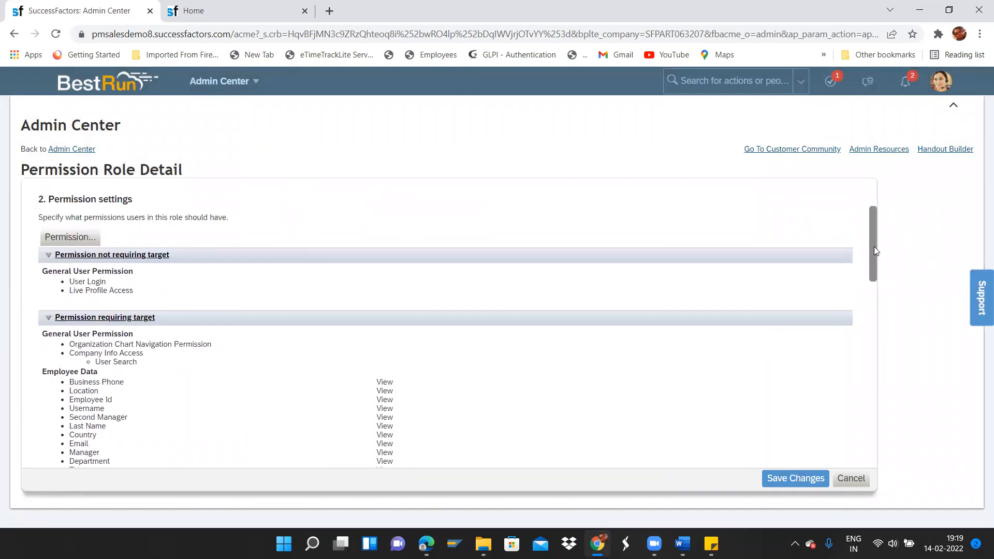
click(226, 7)
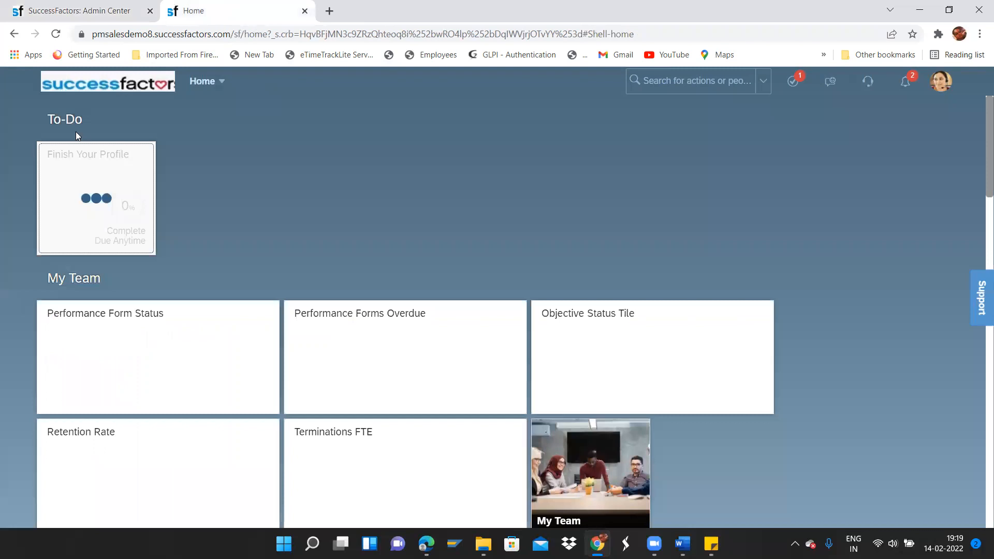
Open My Employee File from the Home menu, then return to the Admin Center role details.
click(219, 96)
click(223, 361)
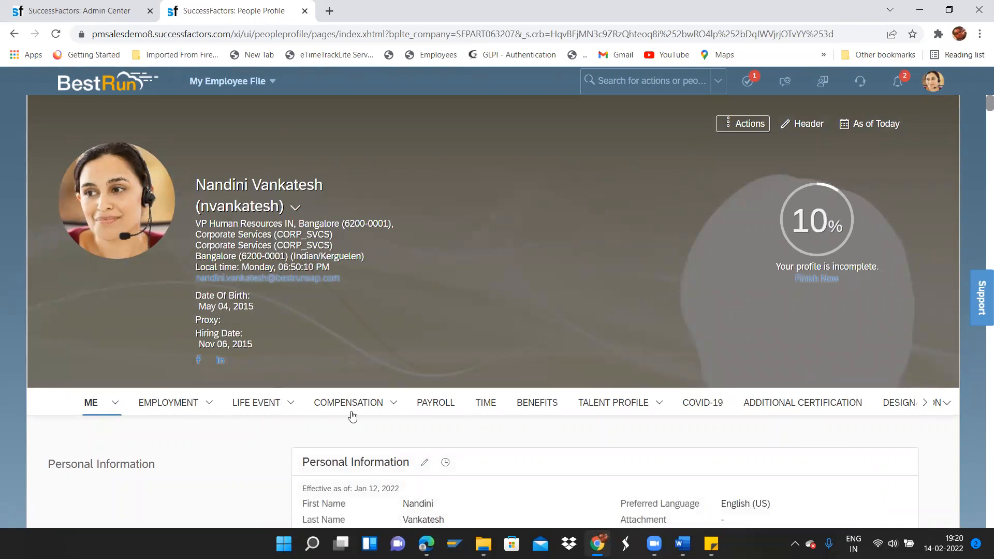
click(93, 13)
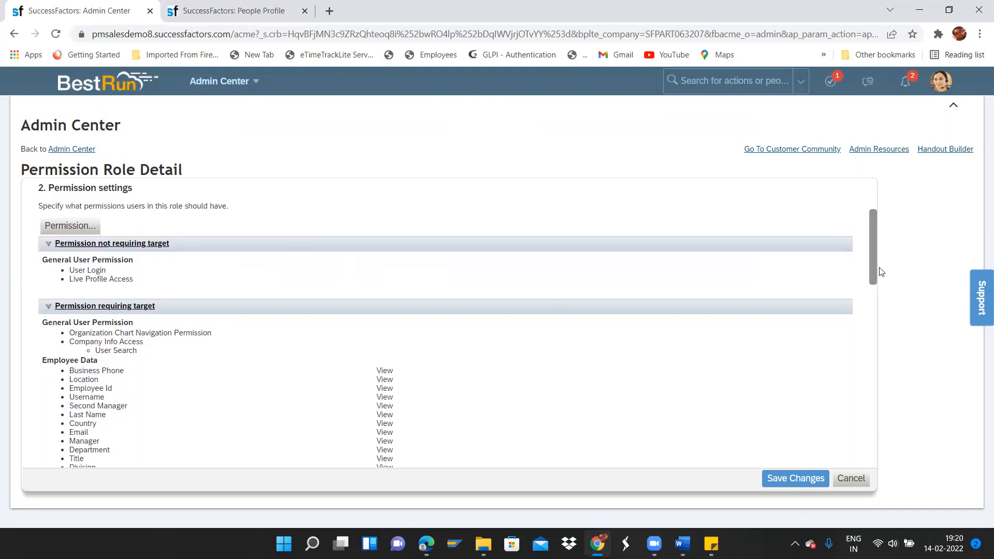
click(220, 7)
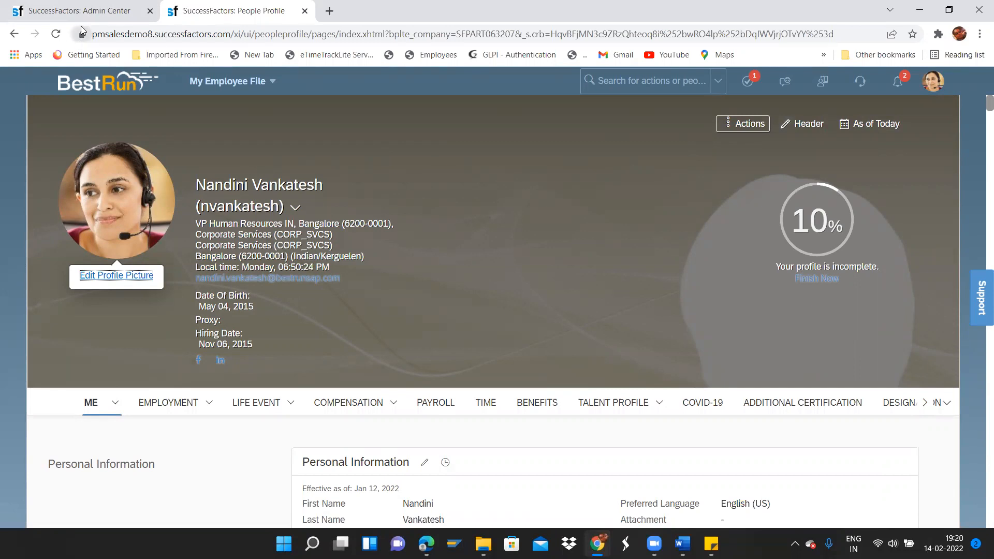
click(80, 11)
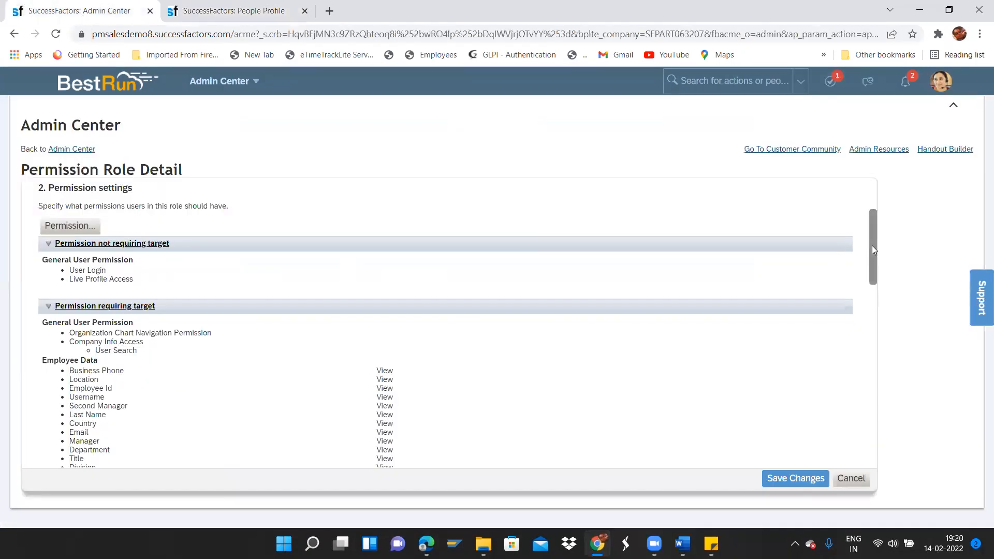
drag(872, 246, 872, 454)
click(426, 230)
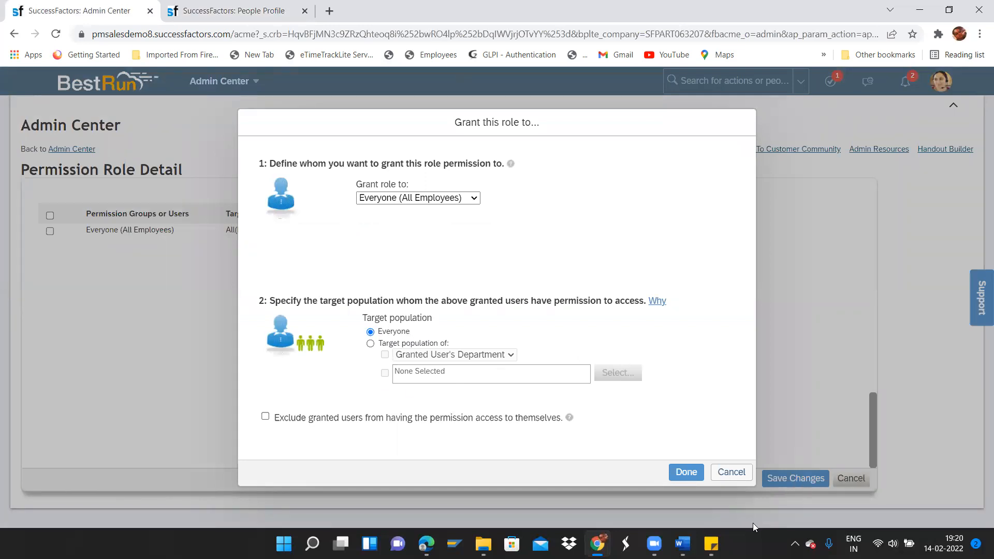
click(731, 472)
drag(873, 399, 907, 187)
click(93, 320)
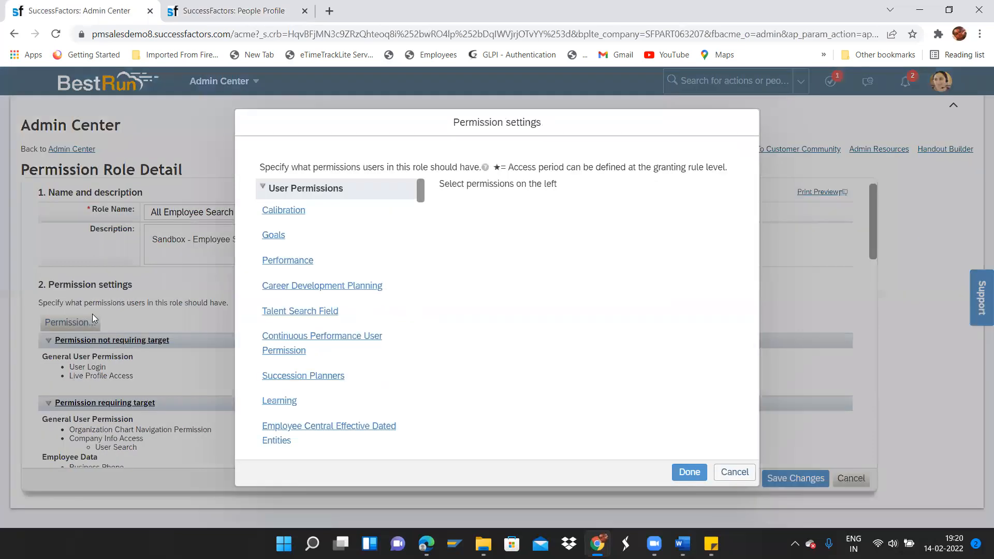
drag(420, 194, 425, 212)
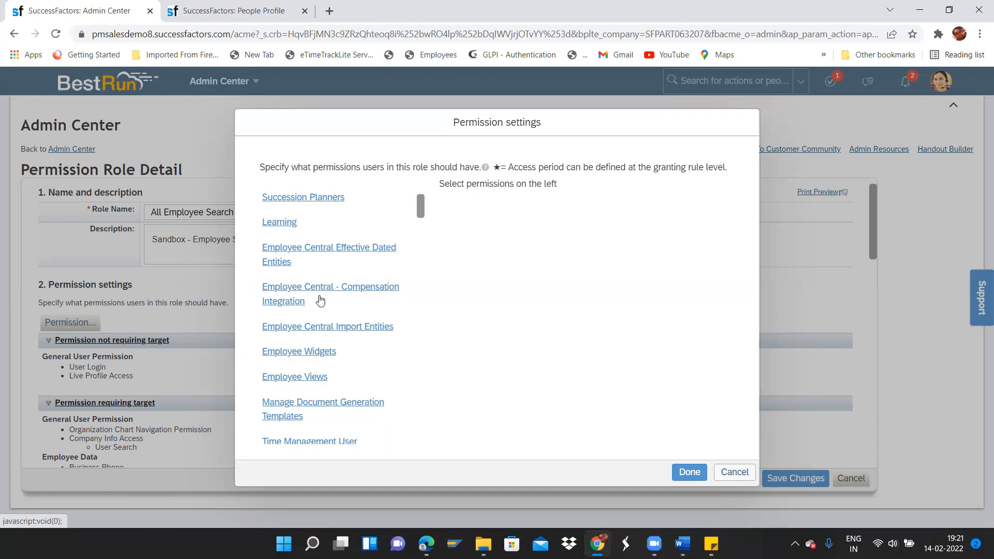
drag(423, 210, 423, 234)
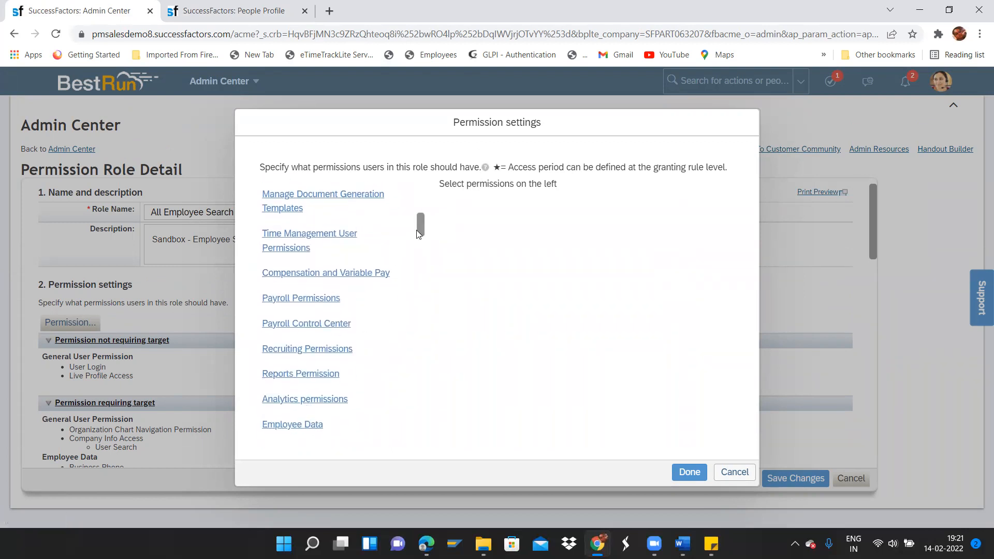
click(727, 471)
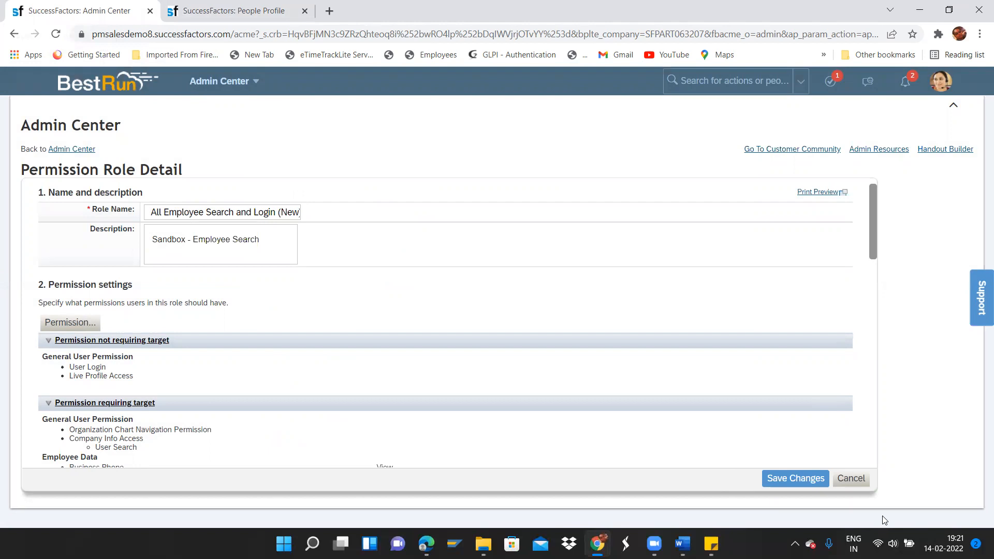
Leave the current role unsaved and open the Manager's Self Service role from the list.
click(856, 478)
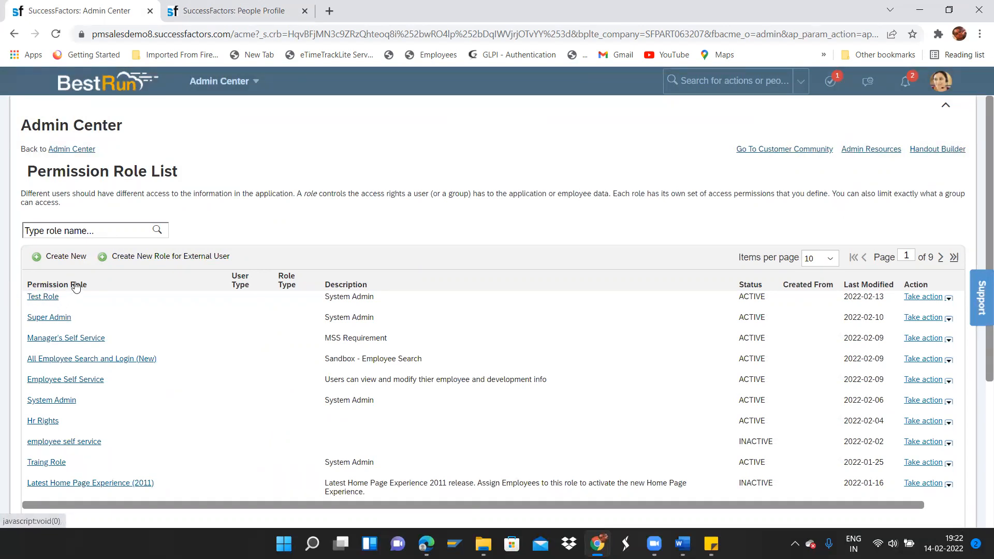
click(60, 339)
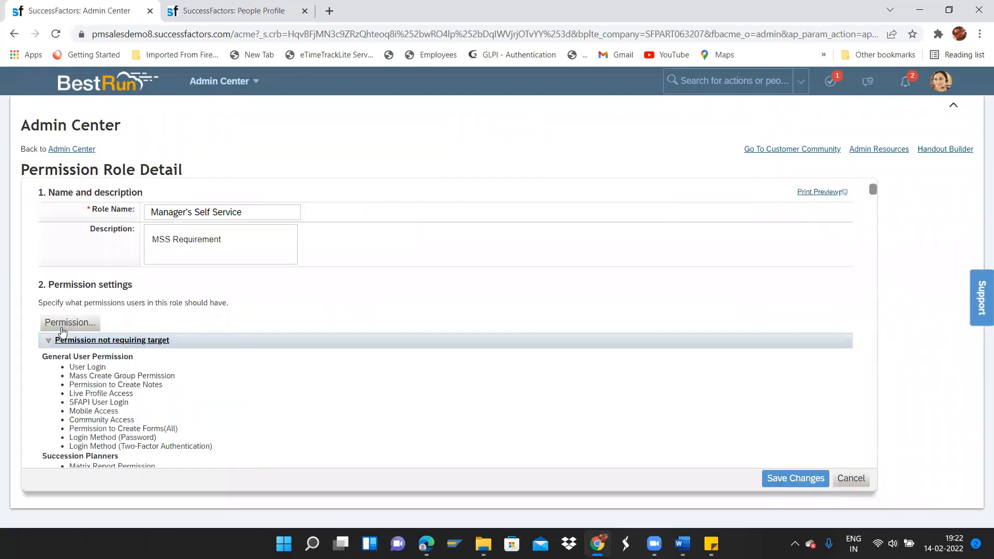
Review Goals, Performance, Continuous Performance, Talent Search Field and Career Development Planning user permissions.
click(66, 326)
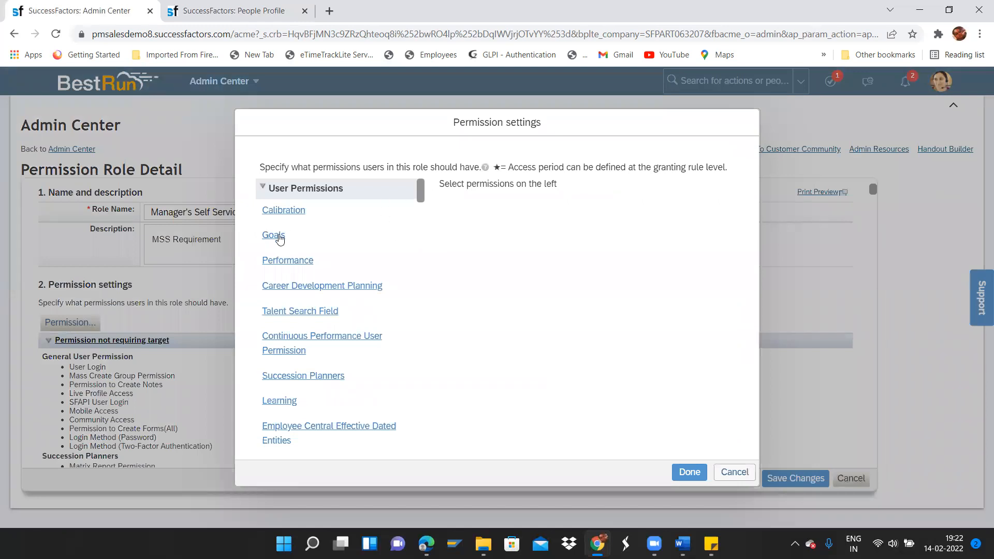
click(276, 236)
click(279, 257)
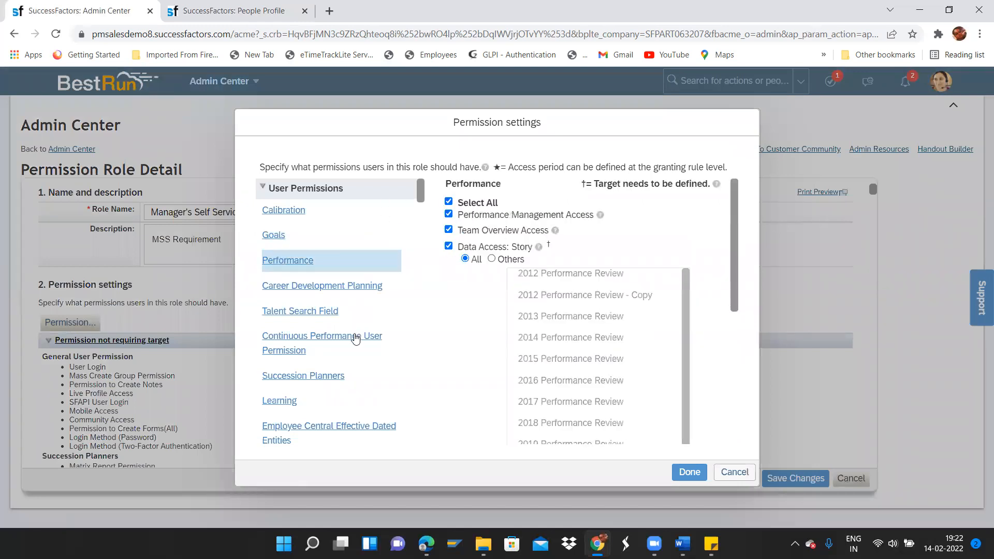
scroll(341, 241, down, 2)
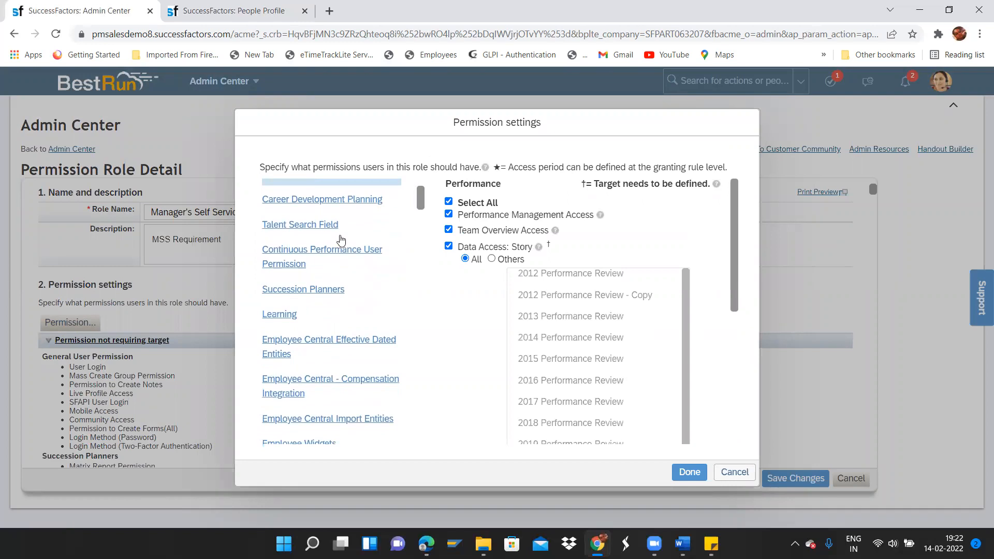
click(290, 255)
click(291, 227)
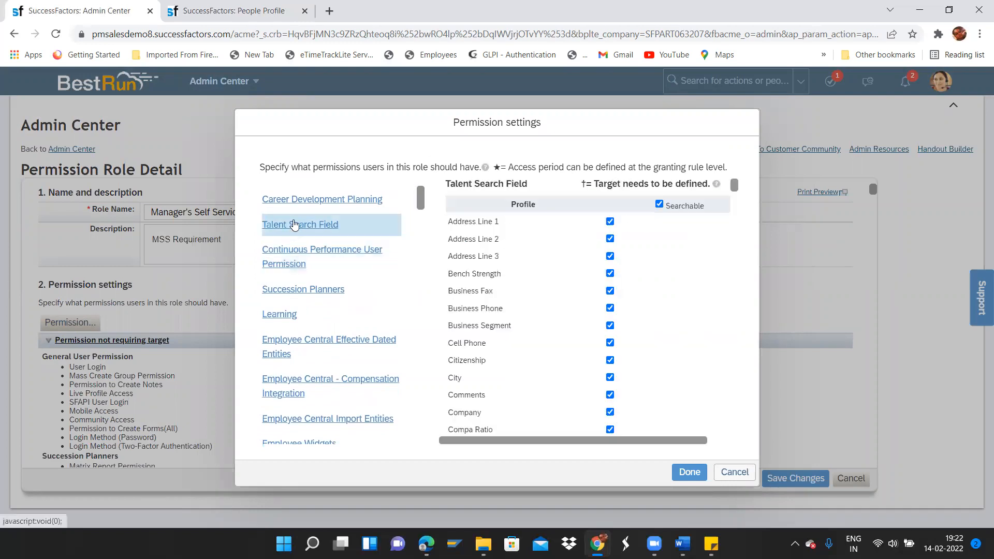
click(311, 203)
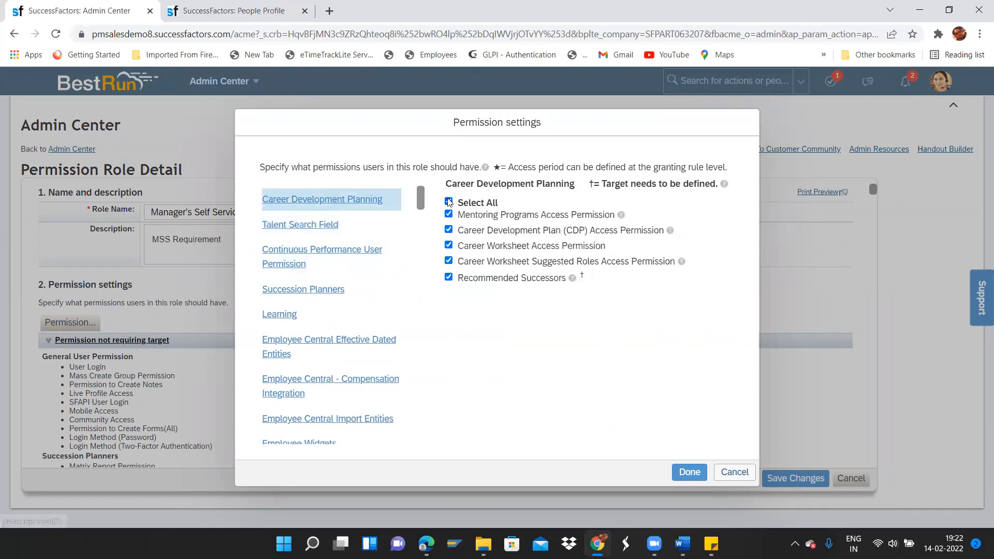
Review Manage Goals, Continuous Performance, Succession, Presentations and Talent Card administrator permissions.
drag(420, 197, 427, 276)
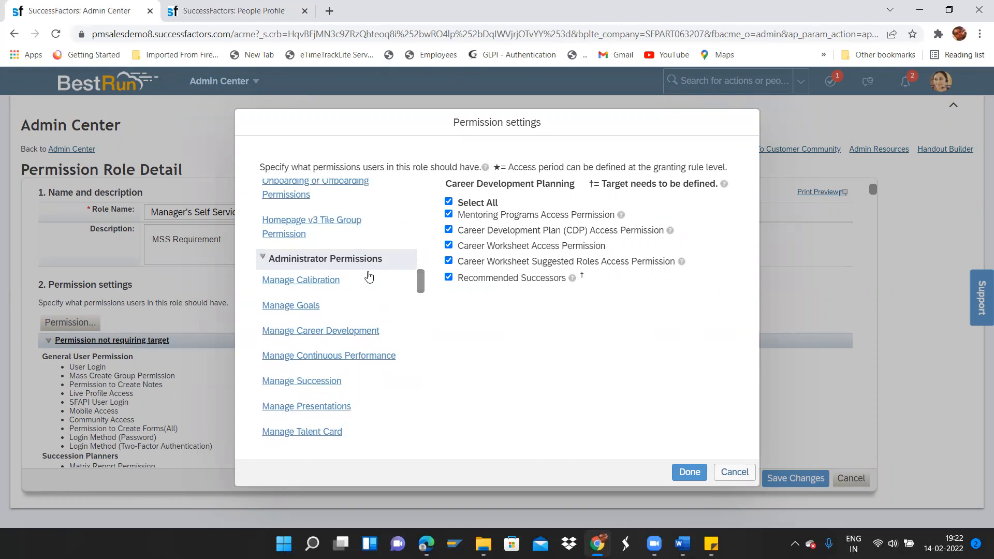
click(305, 308)
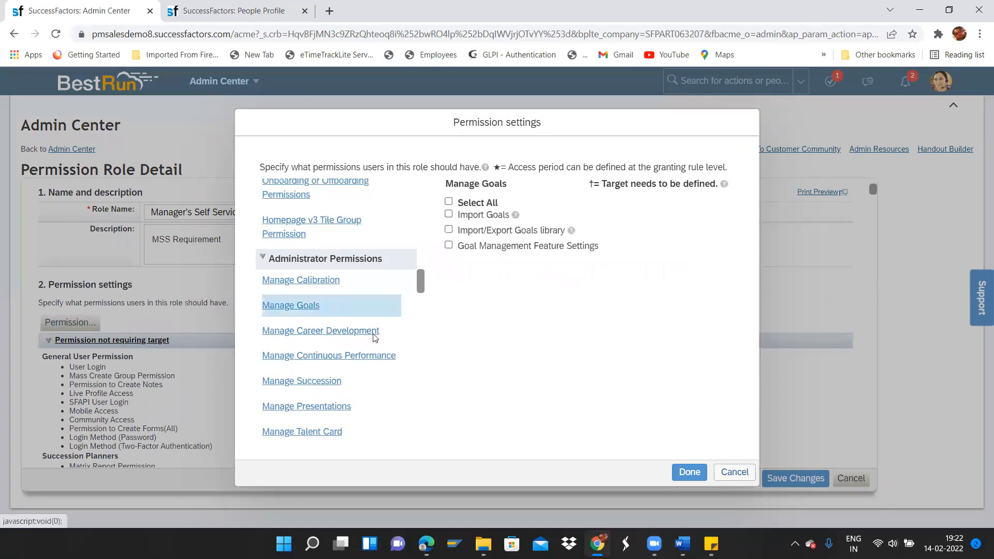
scroll(422, 282, down, 1)
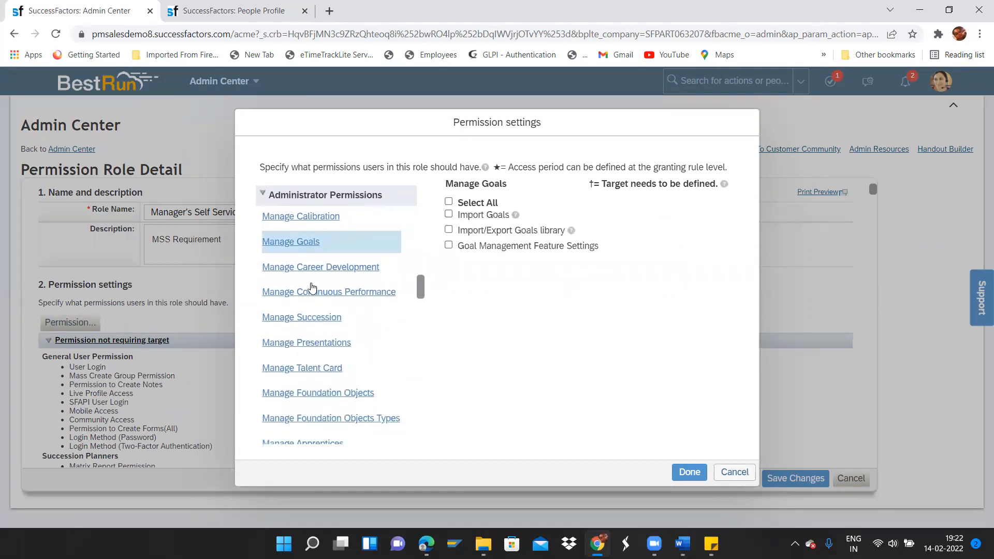
click(304, 299)
click(304, 321)
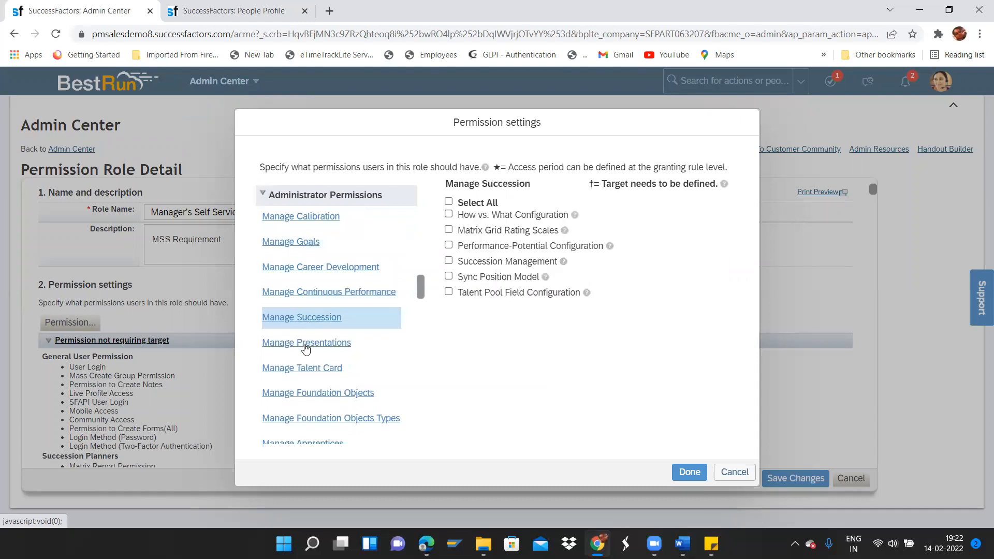
click(306, 350)
click(305, 370)
Review Manage Time, Time Off, Document Generation and Benefits administrator permissions.
drag(420, 289, 422, 309)
click(304, 261)
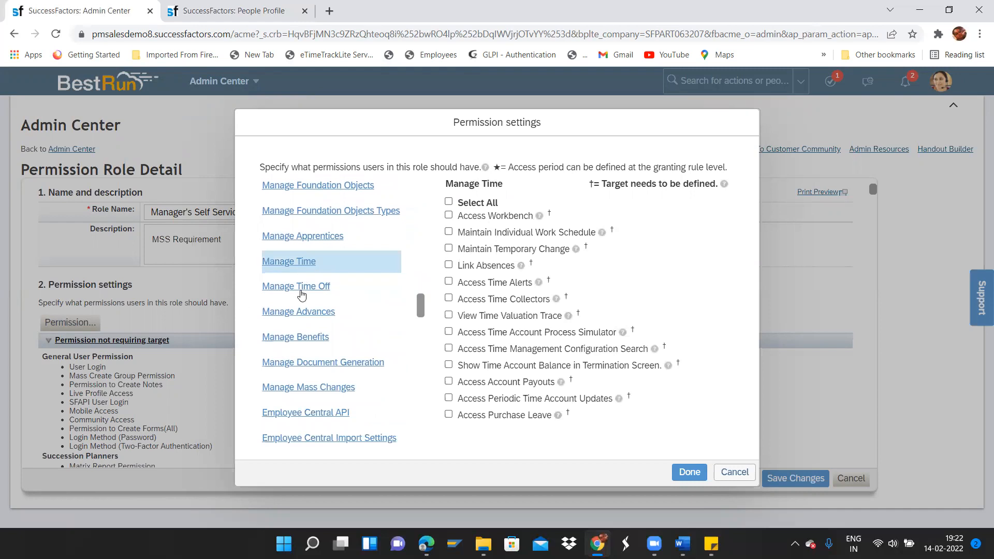
click(298, 289)
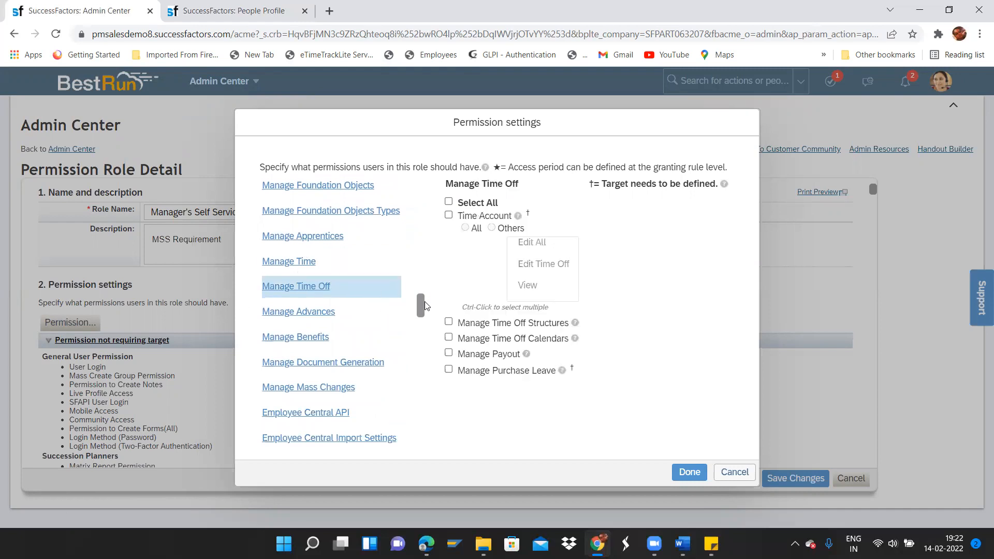
click(312, 364)
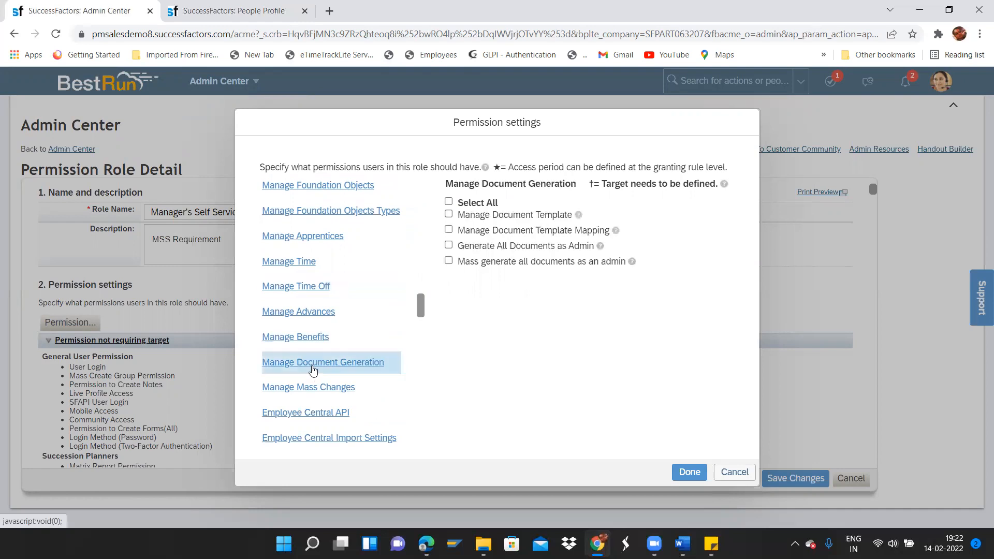
click(300, 337)
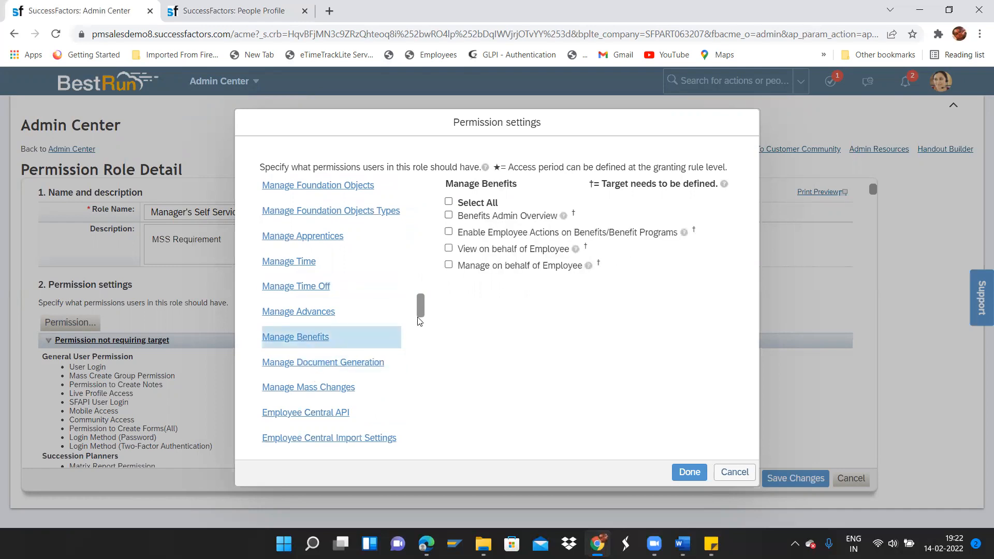
drag(421, 309, 423, 331)
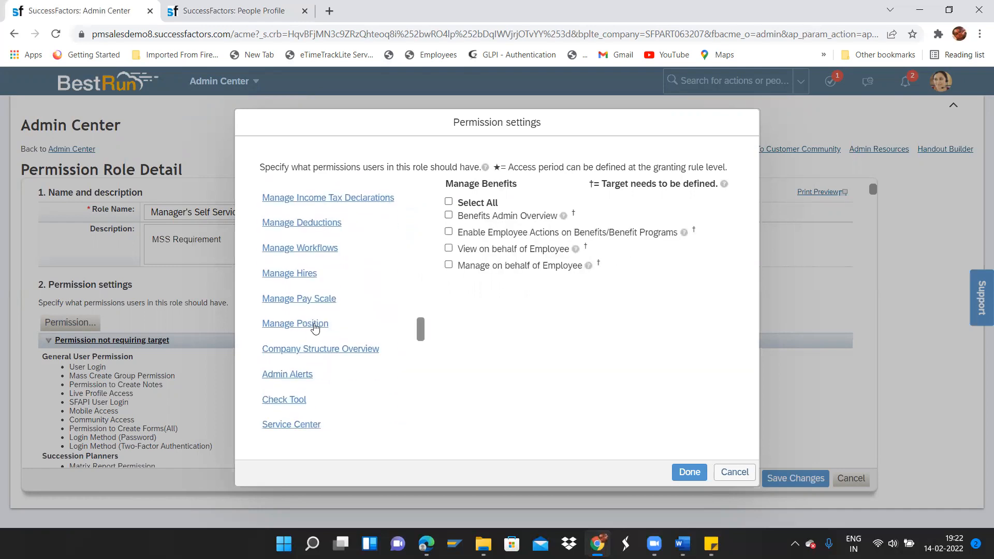
Review Manage Position, Manage Pay Scale and Manage Hires, where every option is granted.
click(317, 323)
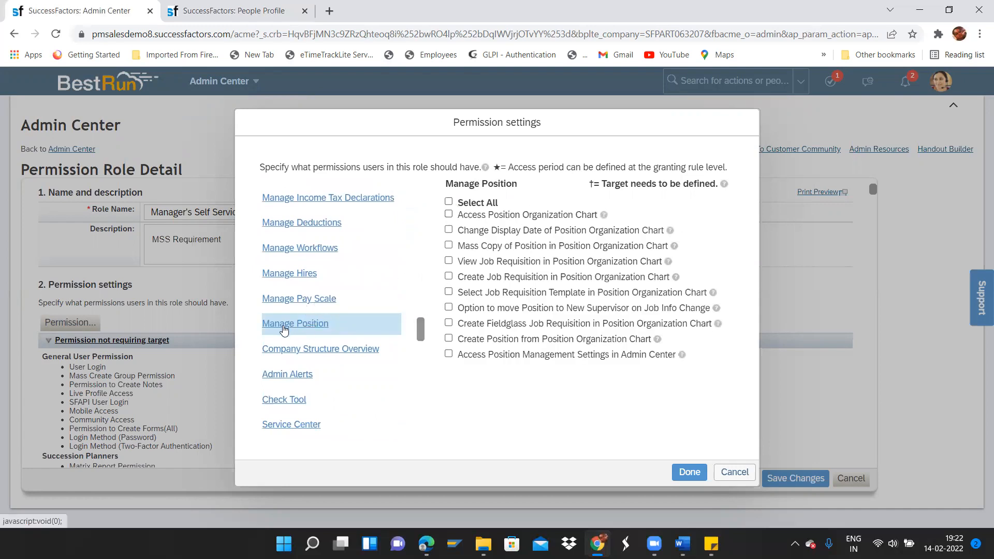
click(310, 304)
click(312, 325)
click(323, 304)
click(309, 272)
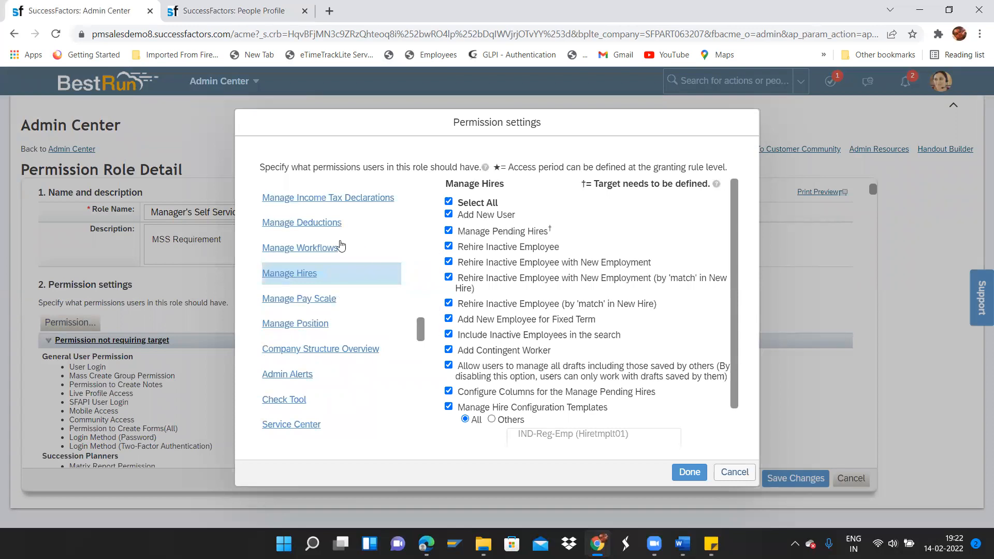
click(341, 245)
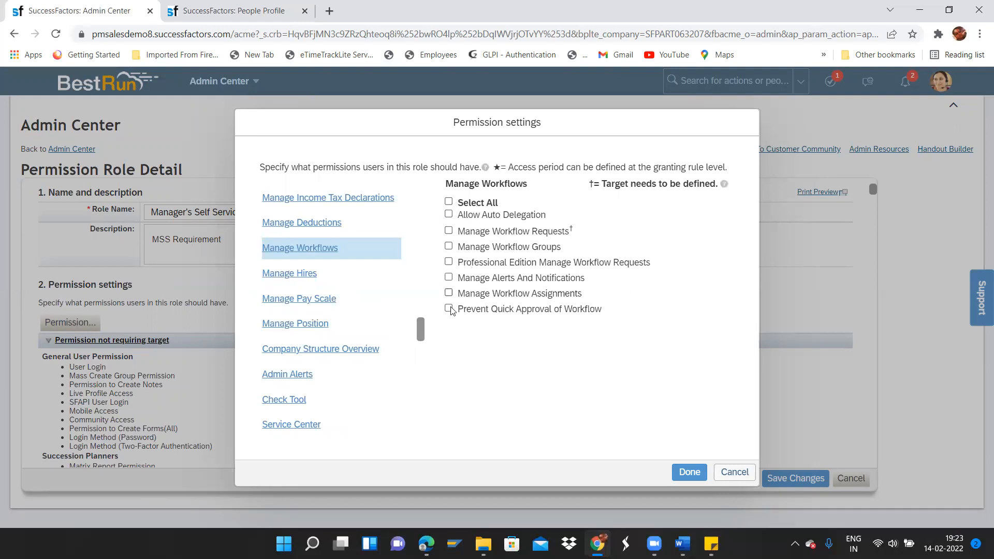
Review Manage Dashboards / Reports, Manage Documents and Manage User, where nothing is granted.
drag(420, 330, 427, 363)
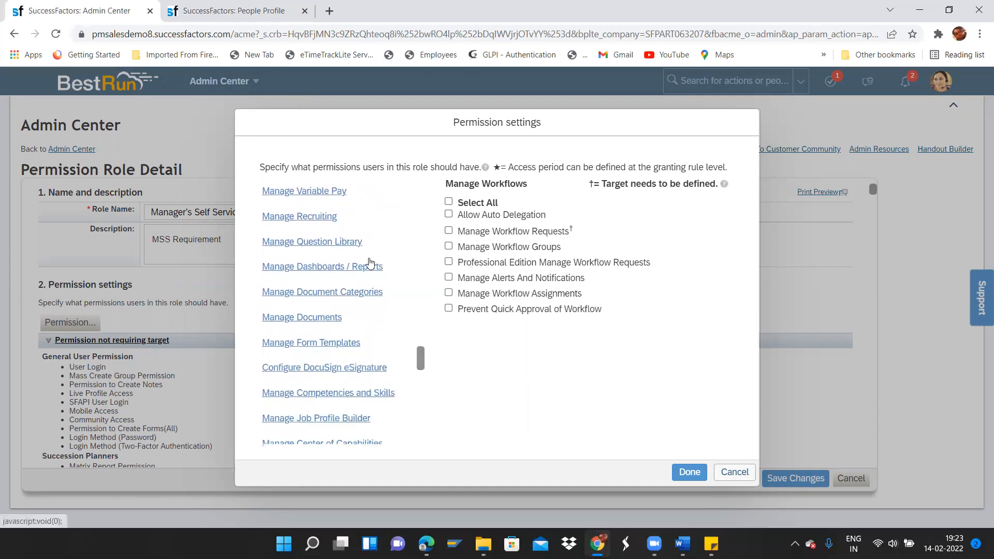
click(371, 263)
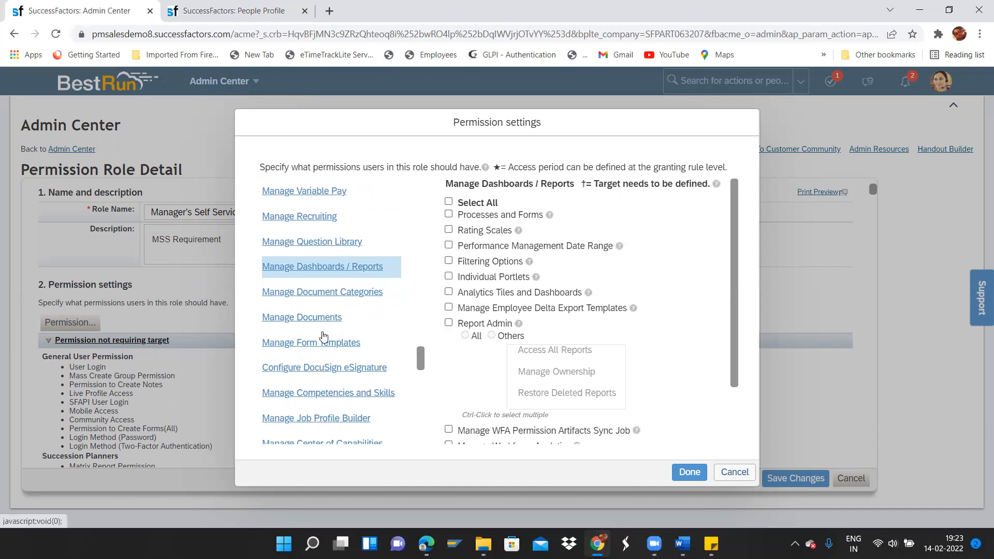
click(319, 320)
drag(420, 357, 421, 373)
click(292, 316)
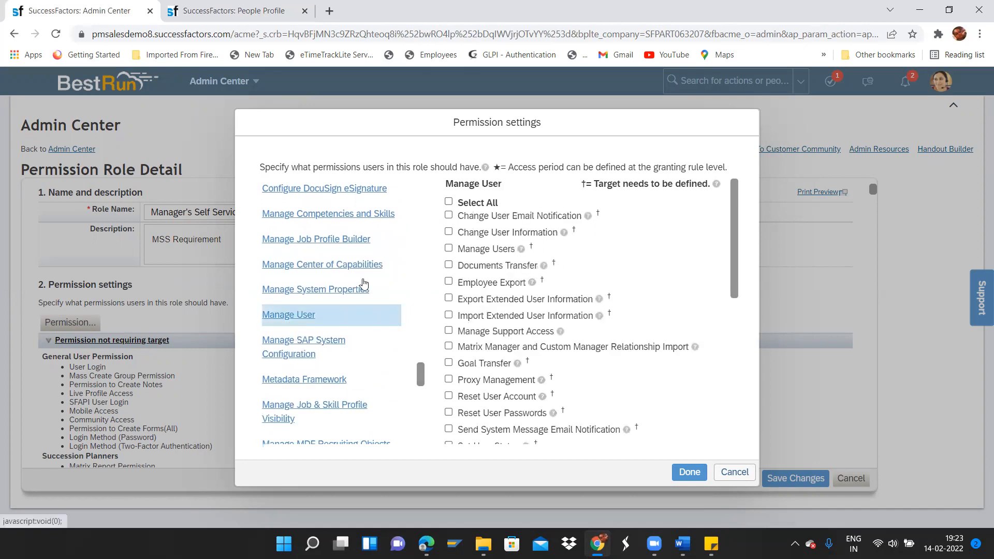
drag(738, 251, 724, 267)
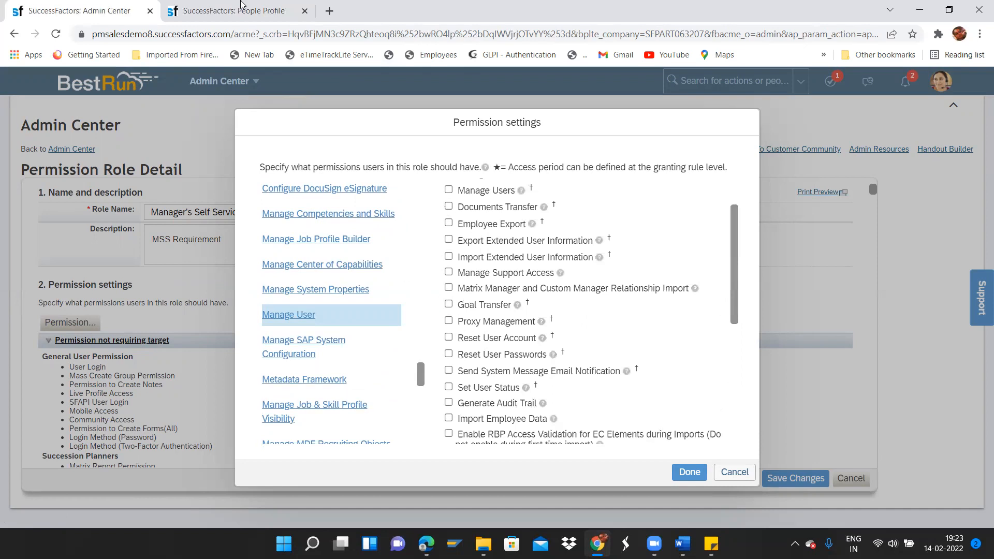
Replace the employee profile tab with the Admin Center home page, then return to the role's permission settings tab.
click(218, 10)
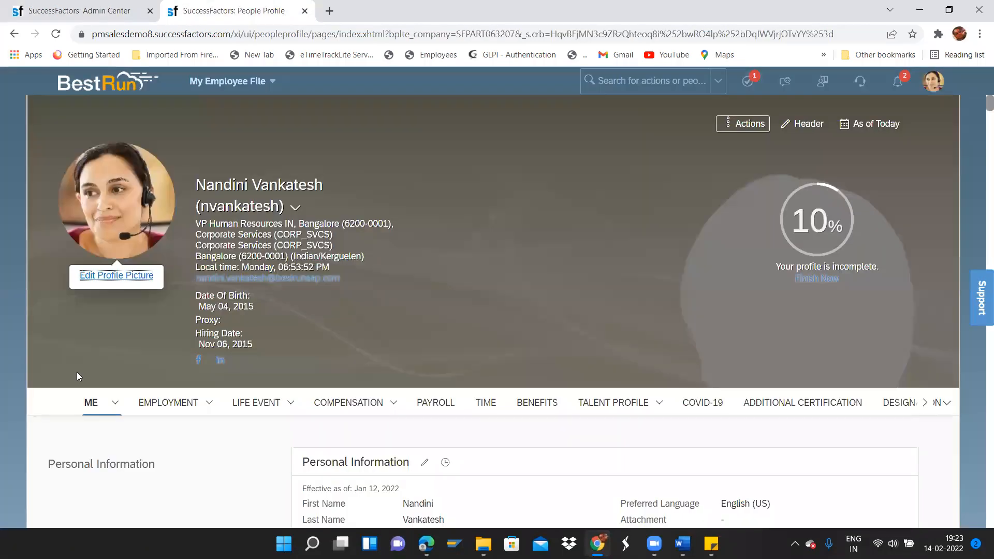
click(239, 82)
click(236, 412)
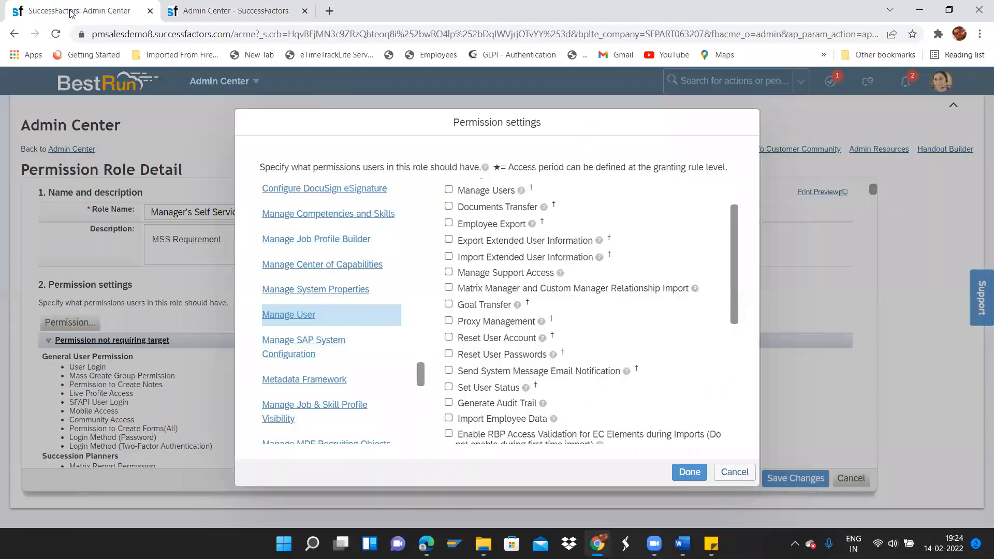
click(72, 12)
Browse the MDF Foundation Objects and Manage Business Configuration permission categories.
drag(421, 378, 421, 399)
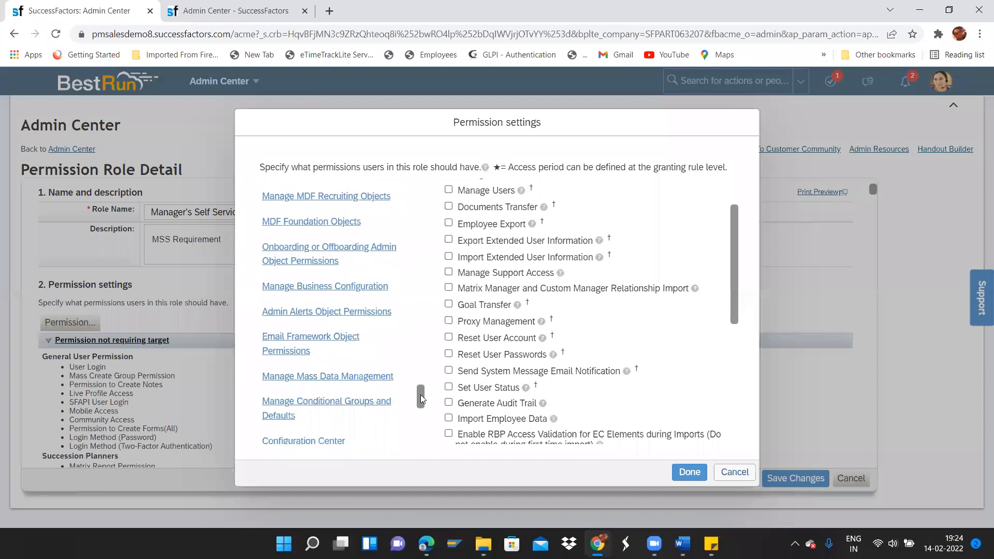
click(321, 221)
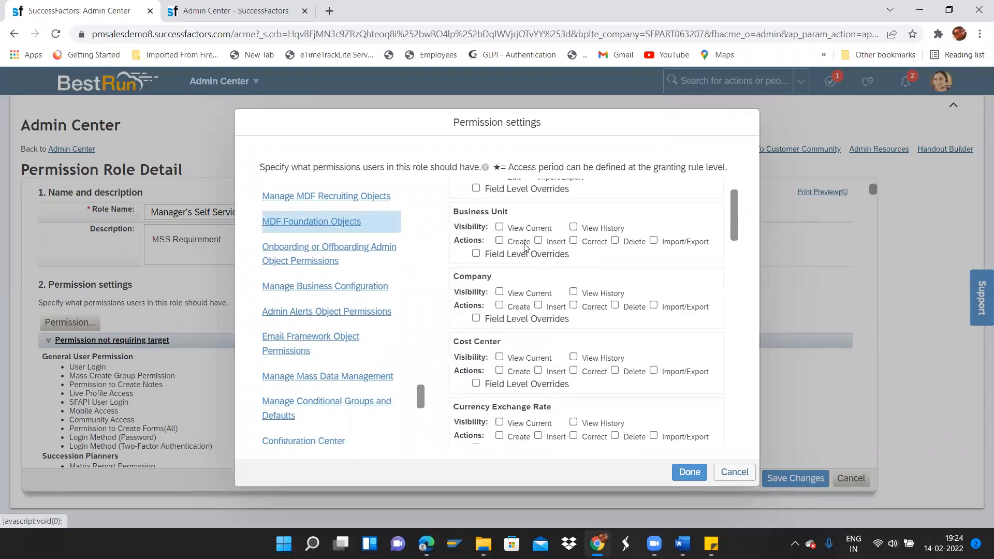
drag(737, 236, 738, 203)
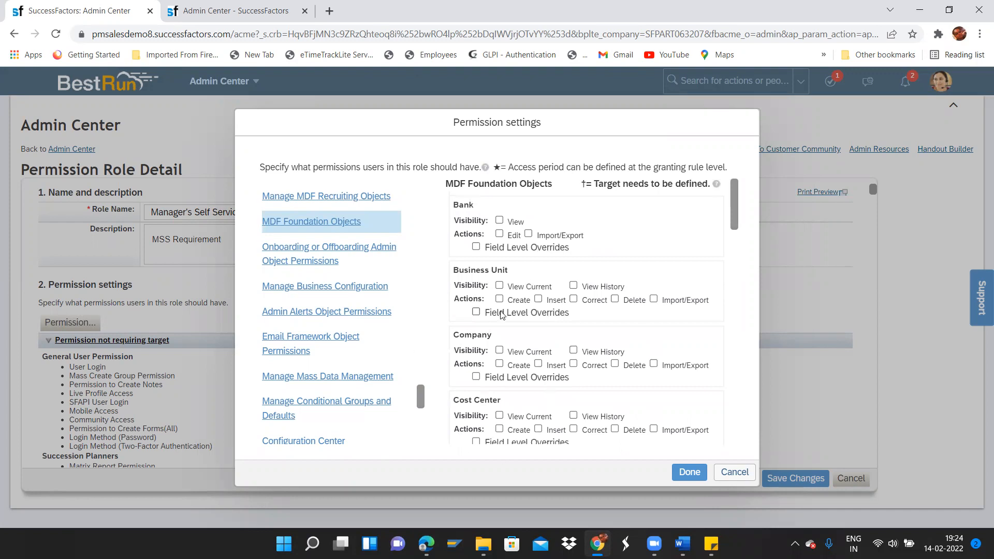
drag(457, 336, 499, 340)
click(293, 288)
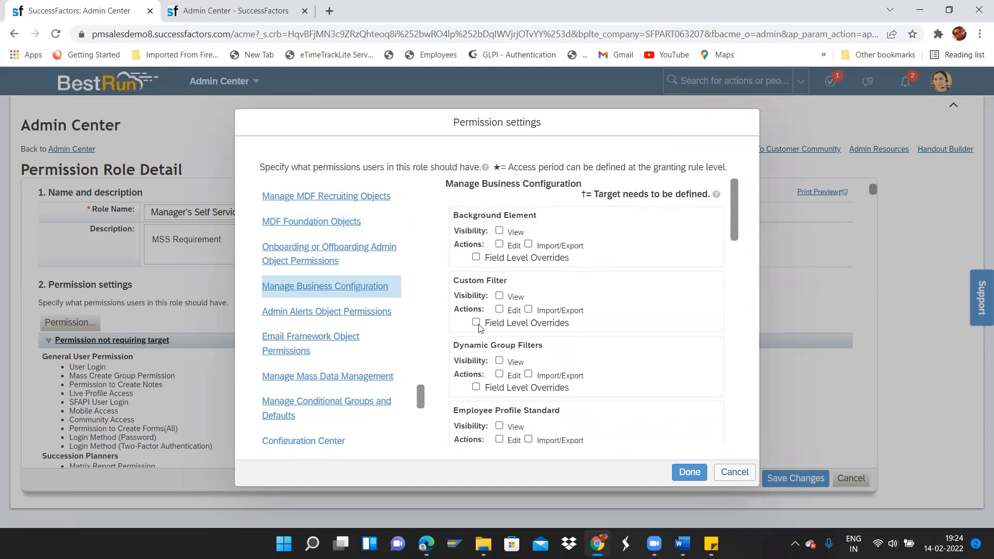
Show the Admin Center Permissions checkboxes, all unchecked, and scroll the categories back to the top.
scroll(422, 408, down, 1)
drag(422, 408, 423, 439)
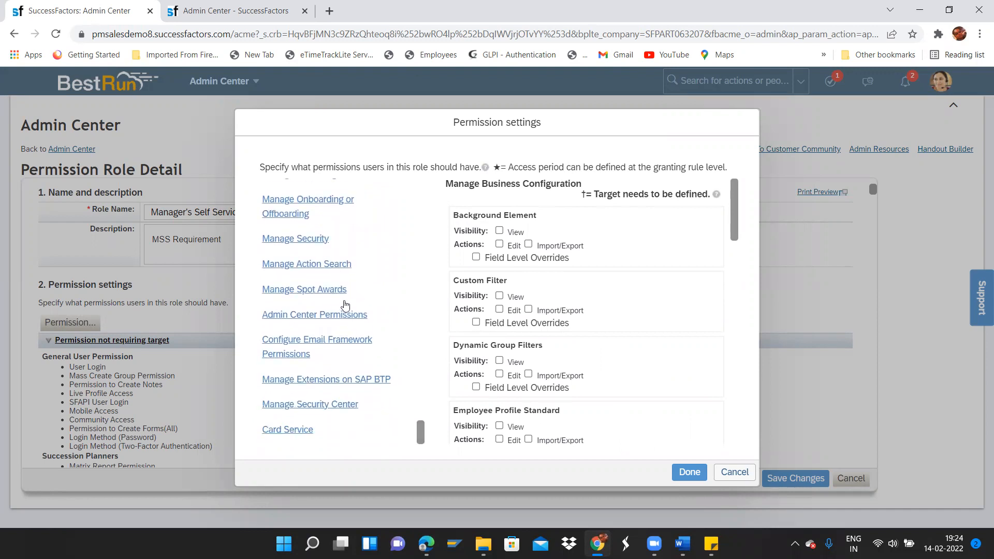
click(345, 314)
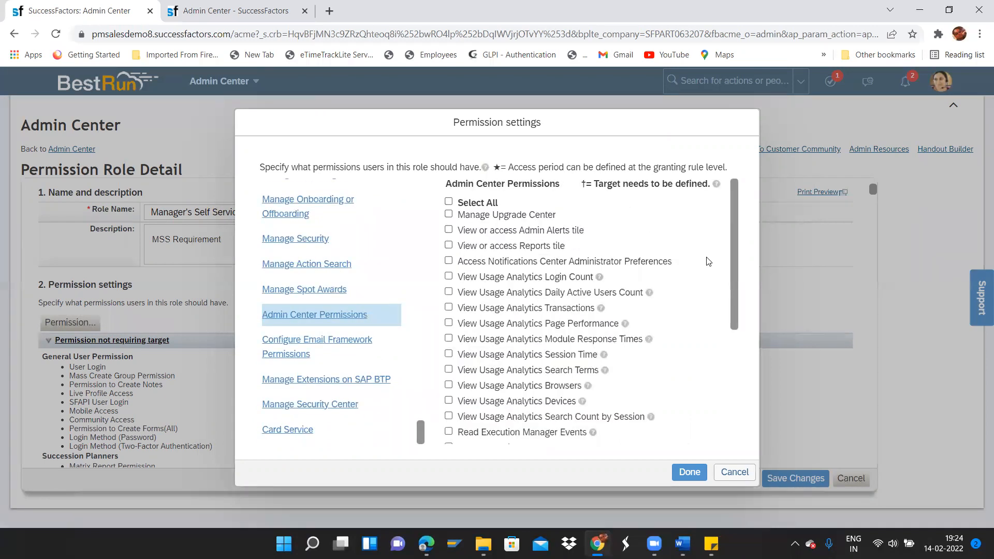
drag(735, 280, 776, 422)
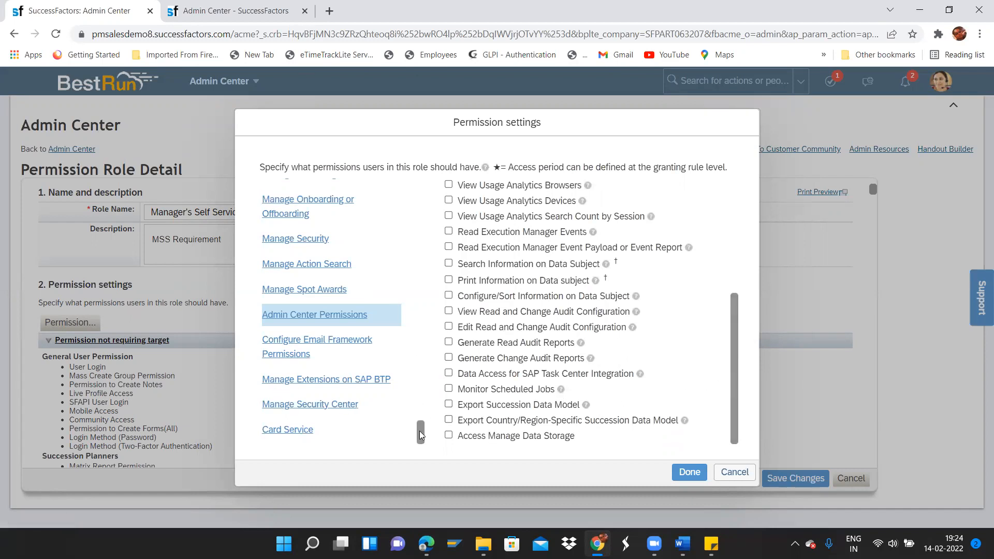
mouse_move(420, 435)
mouse_down()
mouse_move(420, 422)
mouse_move(420, 436)
mouse_up()
scroll(727, 382, up, 3)
drag(418, 434, 439, 319)
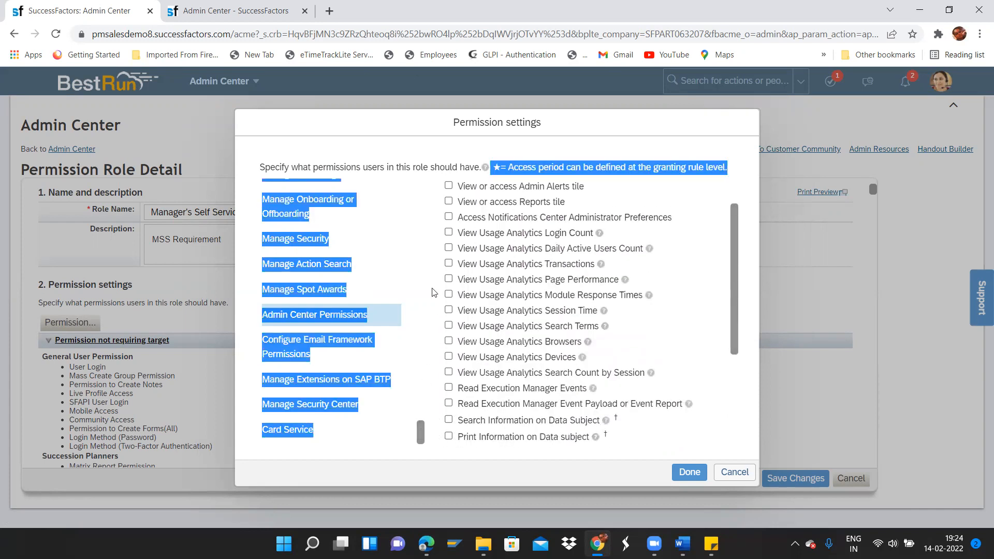
scroll(420, 242, up, 5)
triple_click(409, 347)
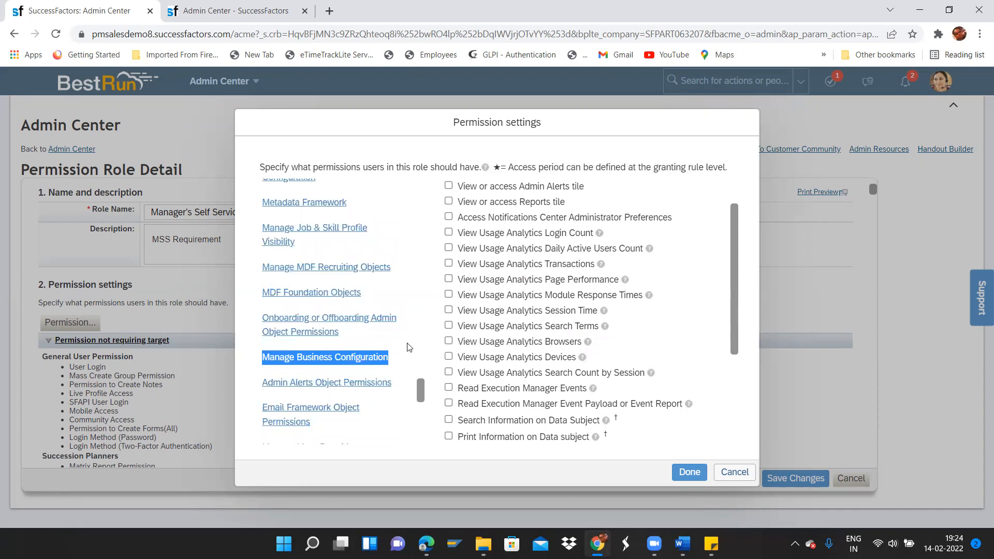
drag(420, 392, 450, 187)
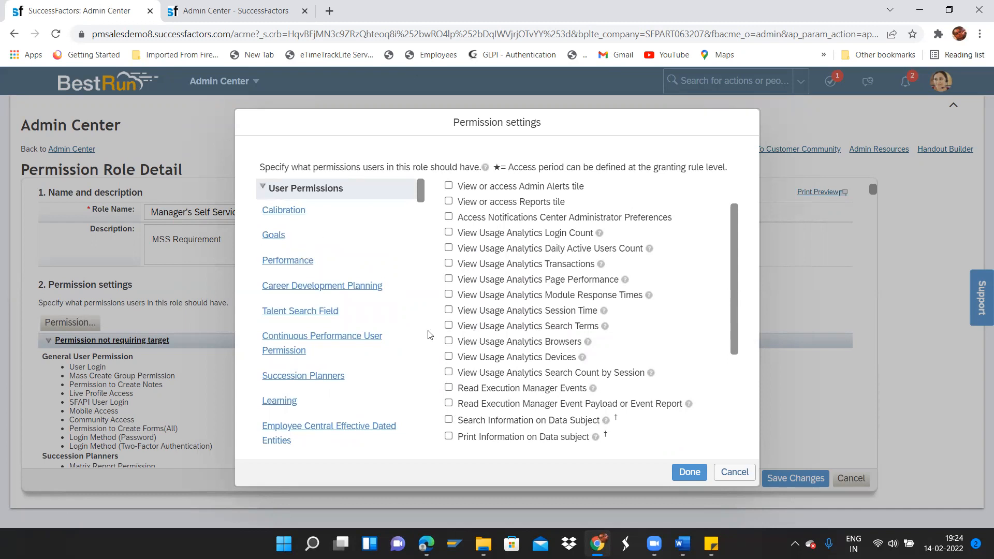
Expand User Permissions and open the Employee Data permission category.
drag(424, 187, 425, 138)
click(262, 187)
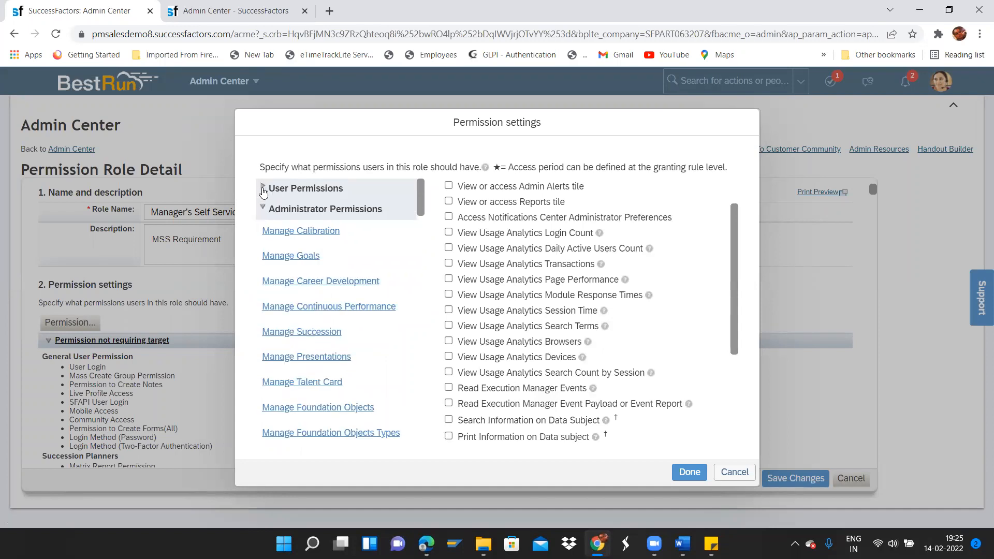
click(262, 188)
scroll(422, 201, down, 1)
drag(422, 201, 427, 237)
click(280, 326)
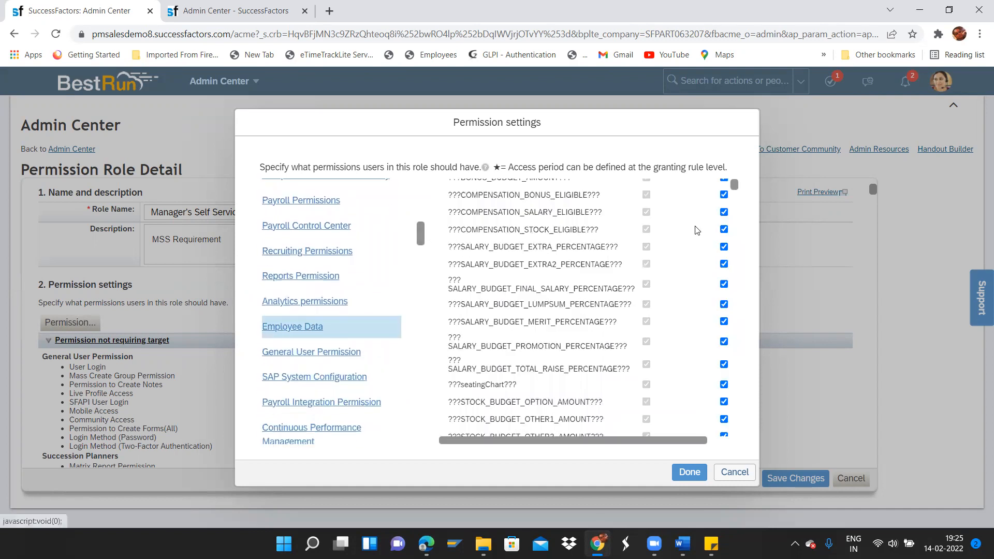
Review the unchecked Job Information and Future Dated Transaction Alert options, then cancel without saving.
drag(735, 187, 775, 257)
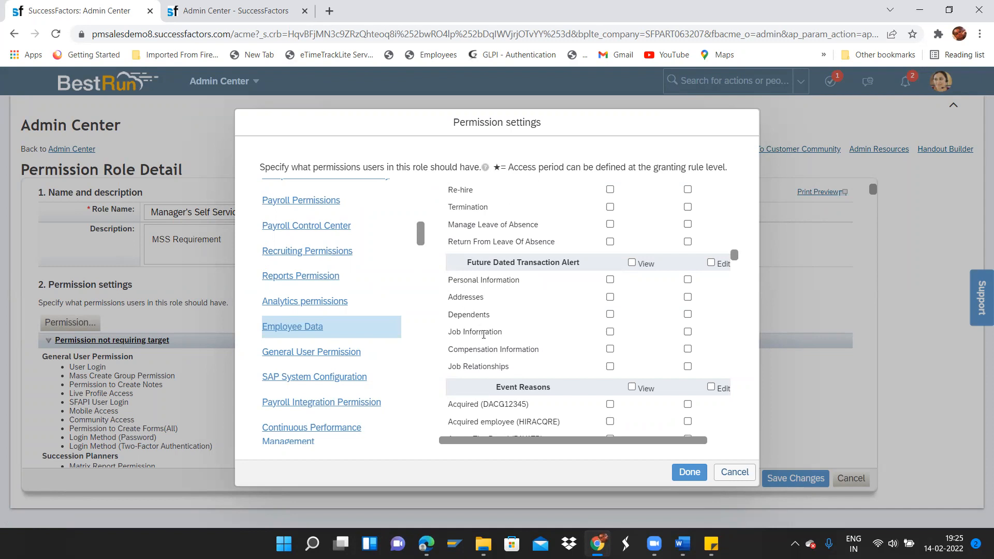
triple_click(449, 333)
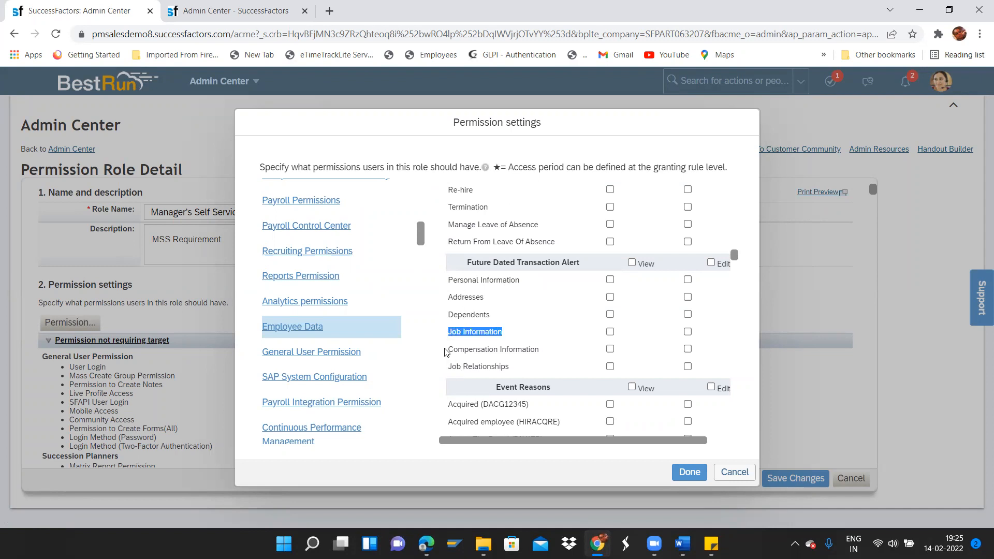
drag(446, 352, 524, 349)
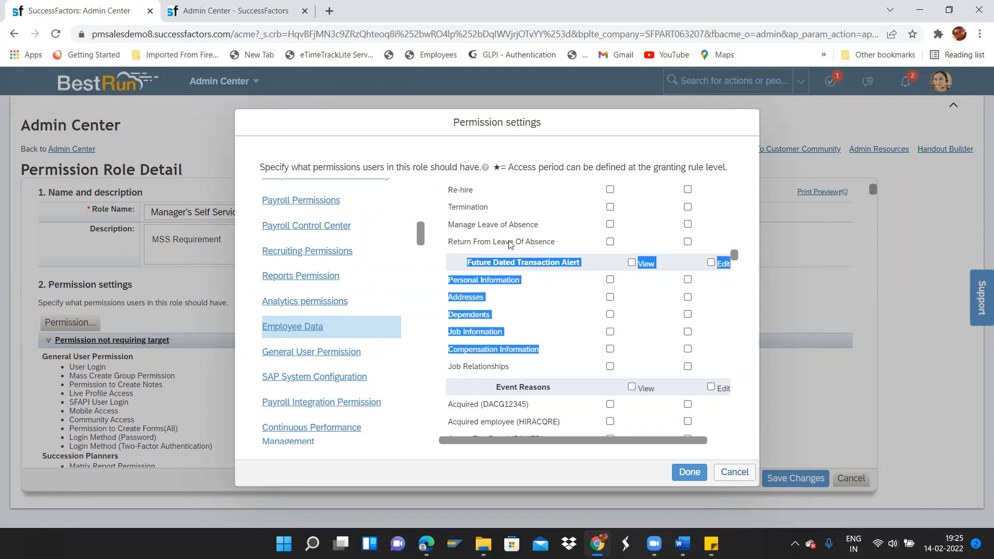
click(735, 472)
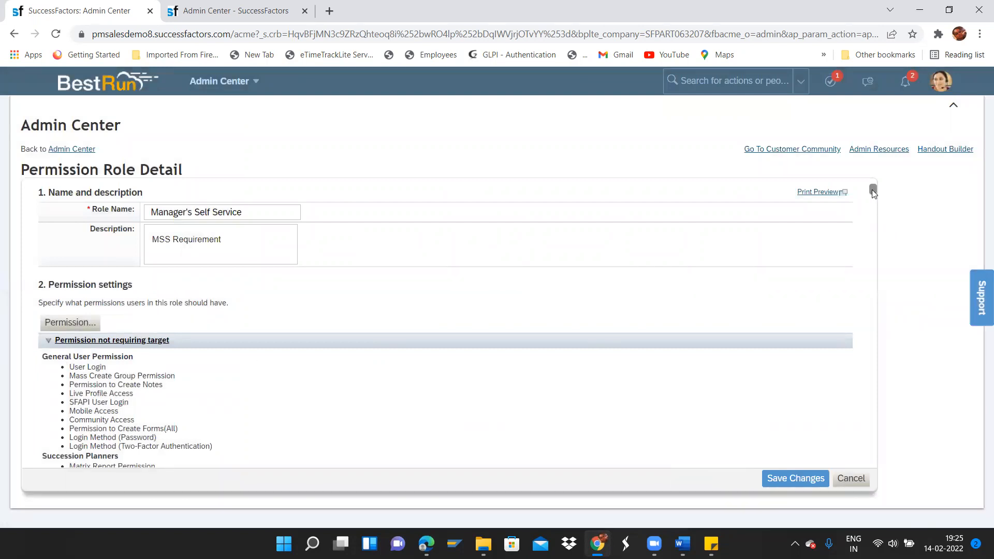
Scroll down to the grant table showing All Managers targeting all-level direct reports and self.
scroll(873, 200, down, 8)
scroll(875, 200, down, 1)
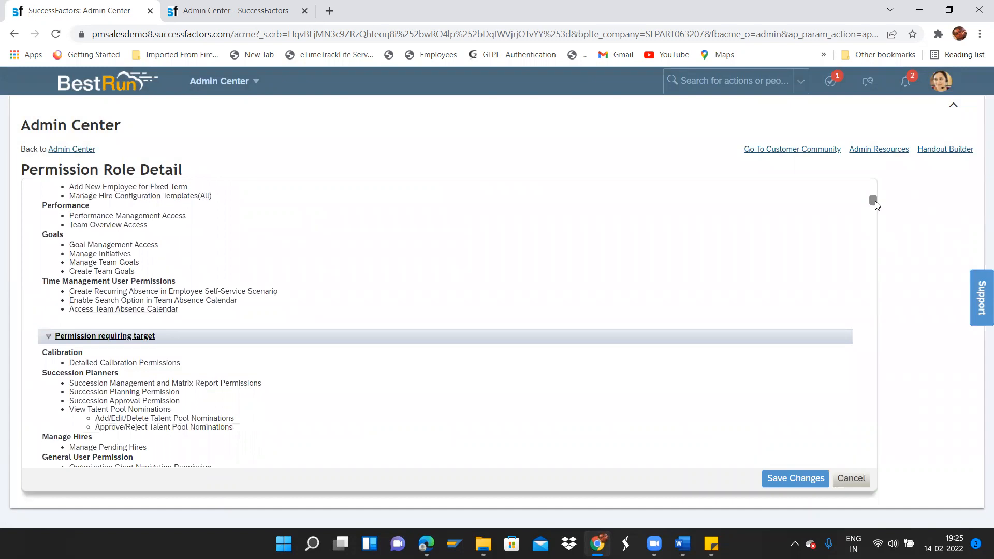
drag(874, 204, 905, 466)
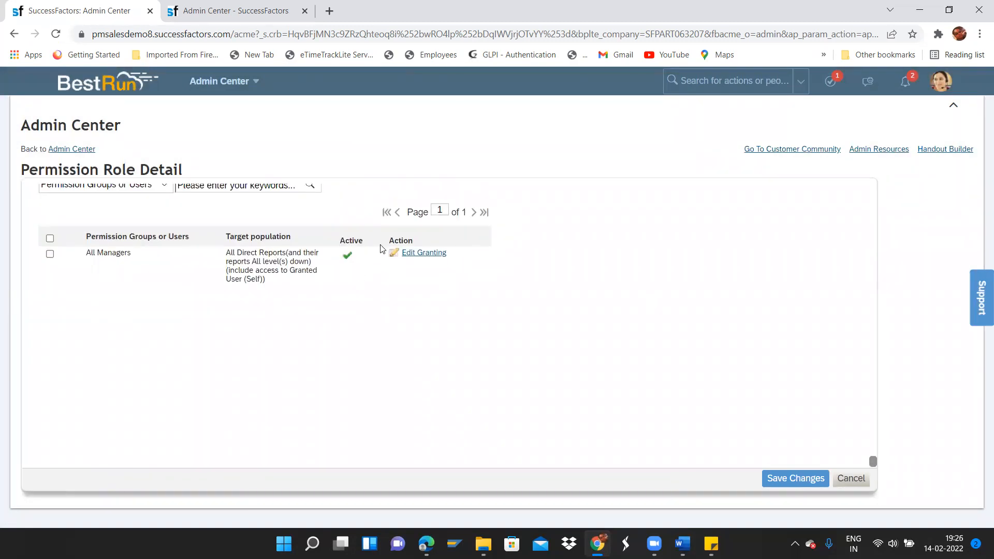
Open Edit Granting for the All Managers rule, keeping Managers as the Grant role to choice.
click(407, 255)
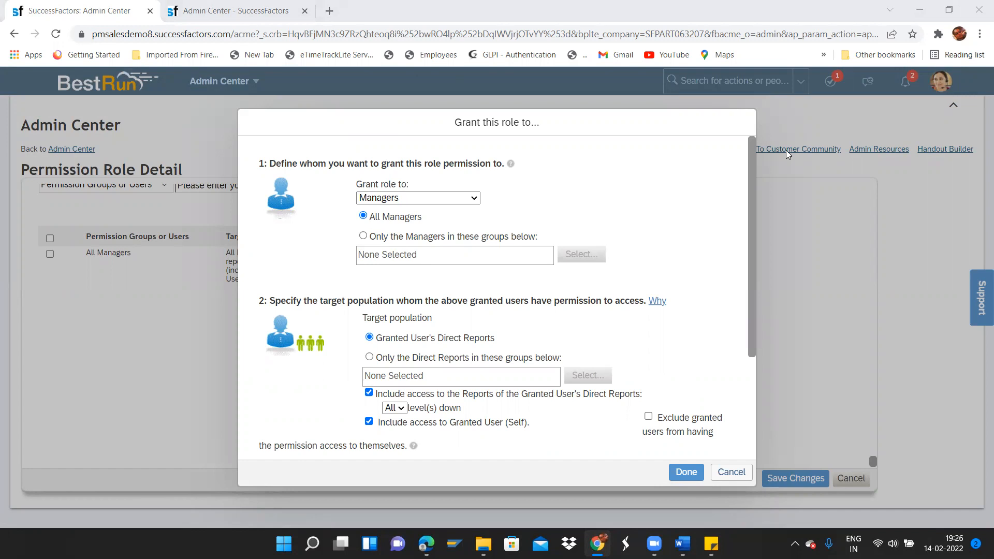
click(754, 219)
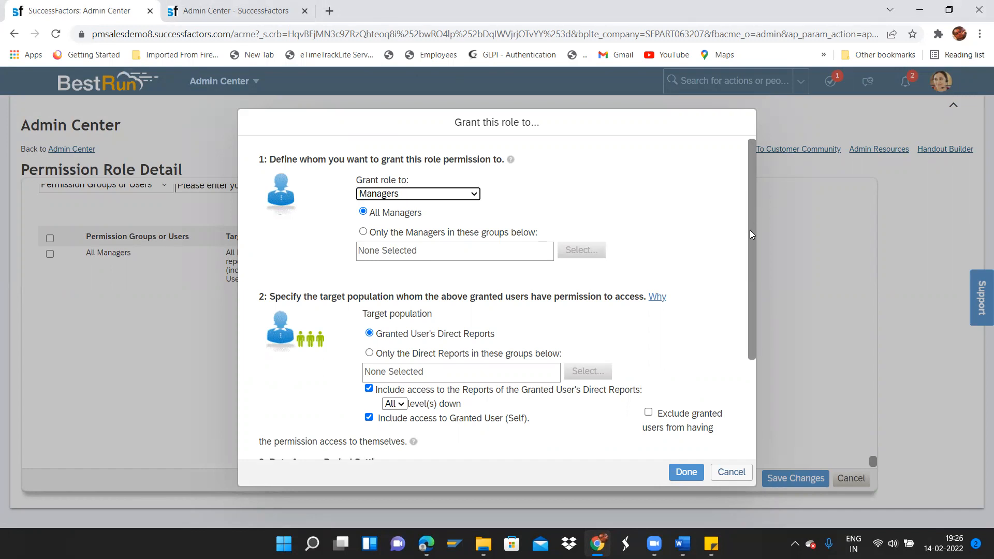
mouse_move(751, 238)
mouse_down()
mouse_move(754, 263)
mouse_move(754, 241)
mouse_up()
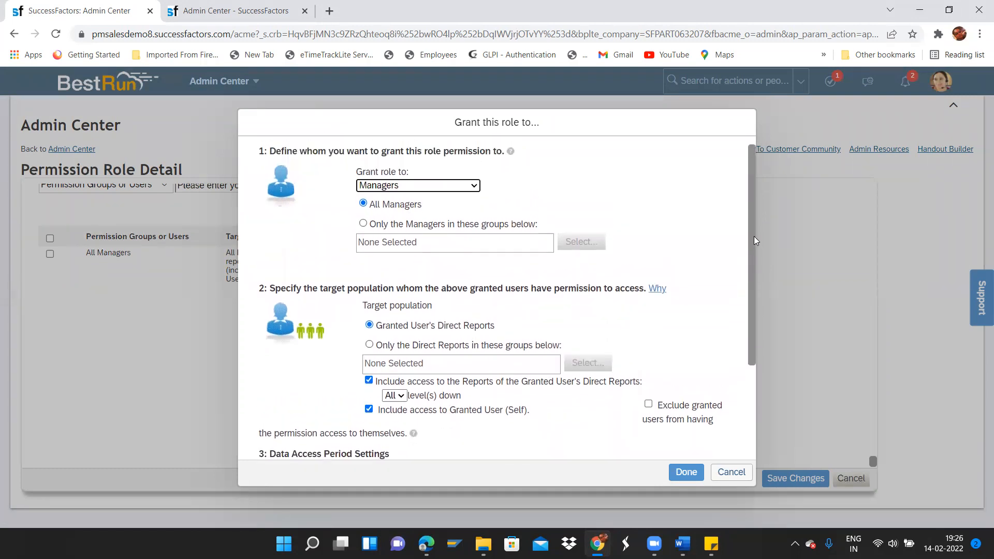
click(473, 188)
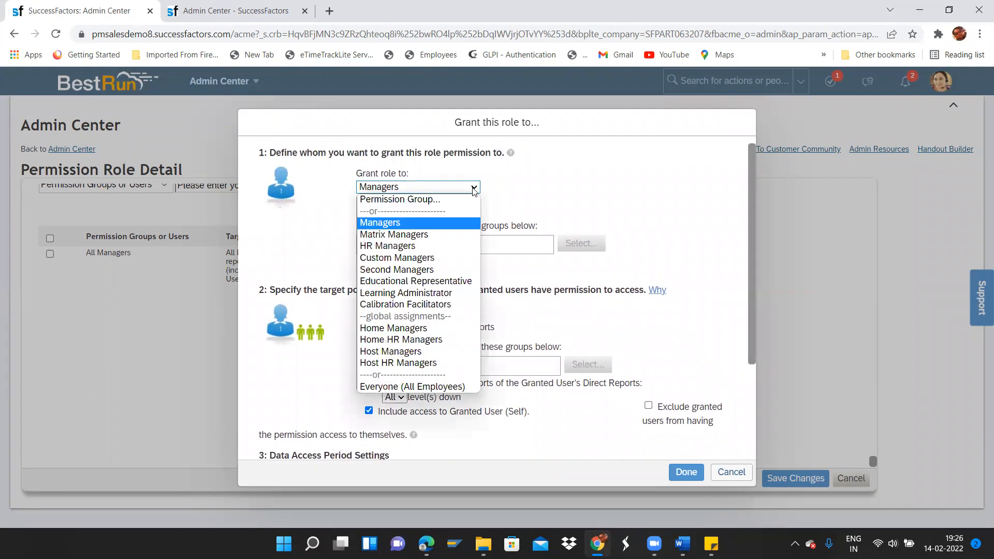
click(513, 200)
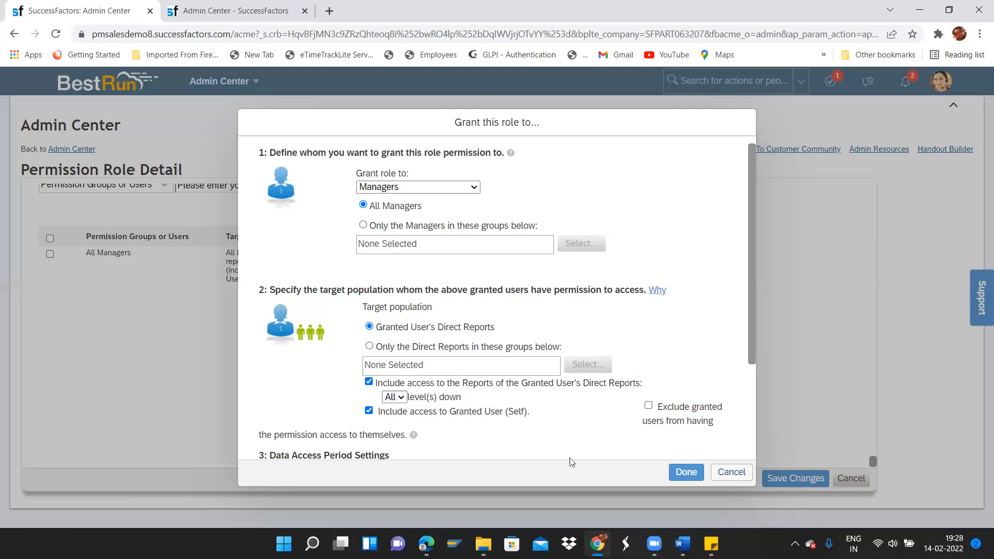
click(731, 472)
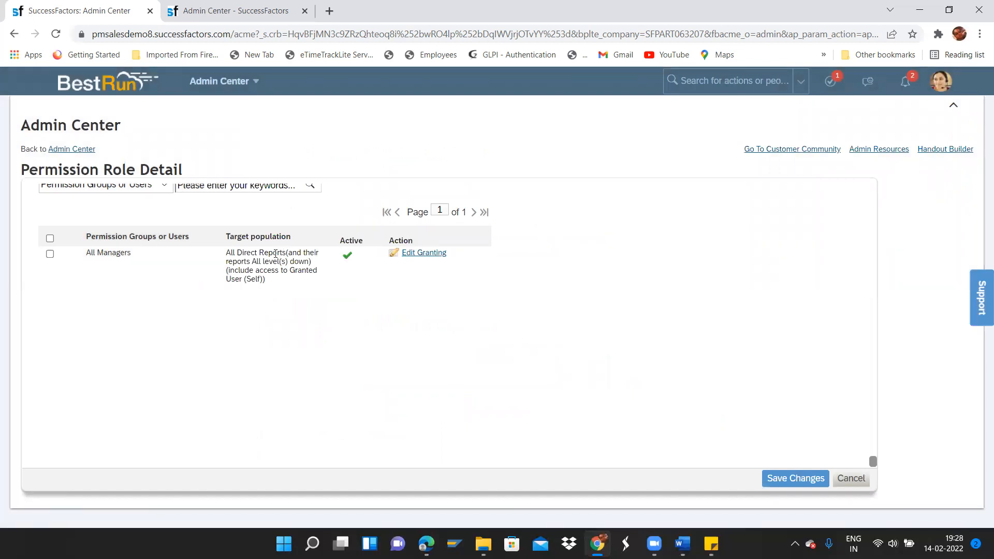
click(440, 257)
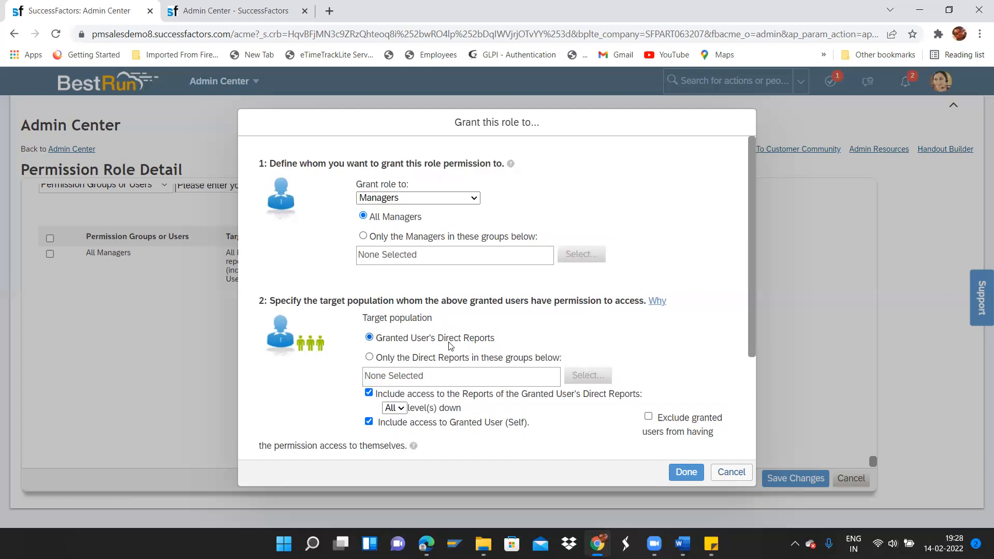
Keep the target as Granted User's Direct Reports and grant only to managers in chosen groups, no group selected.
click(370, 358)
click(578, 381)
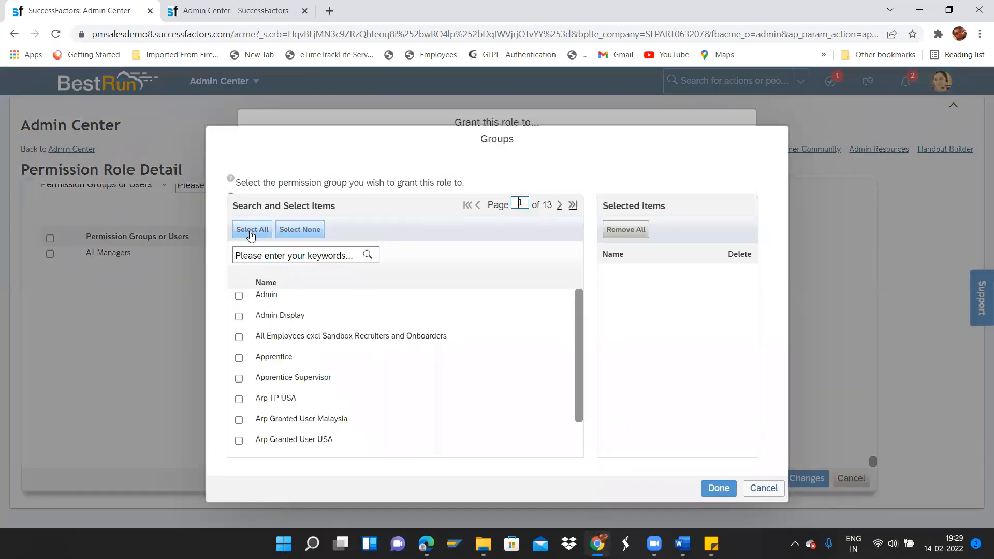
click(755, 486)
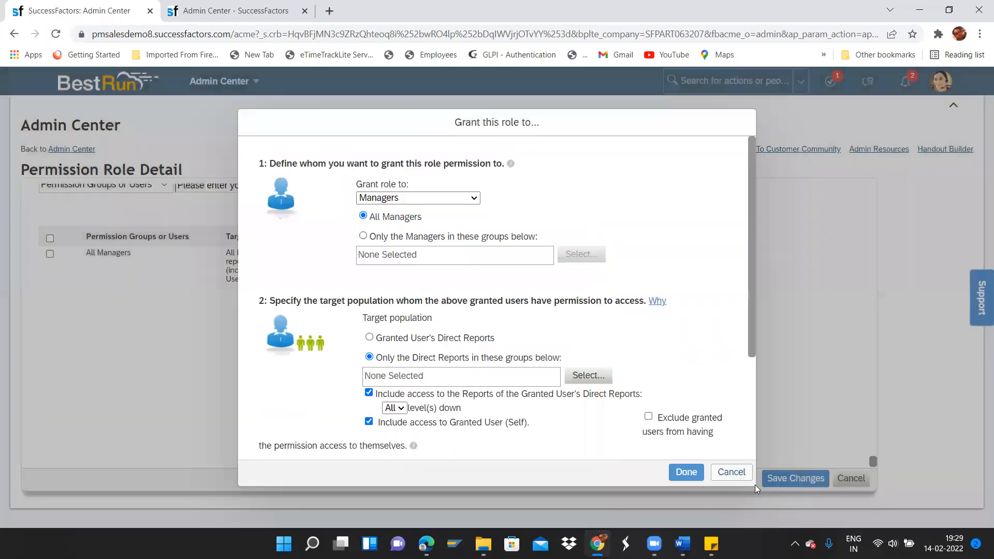
click(369, 338)
click(362, 238)
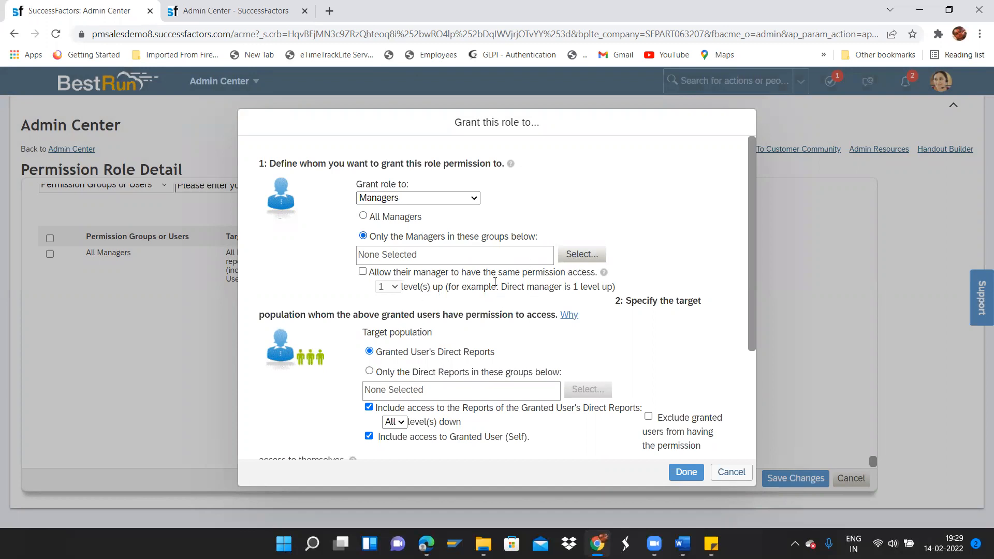
Cancel the manager Groups dialog without a selection and switch back to granting All Managers.
click(585, 255)
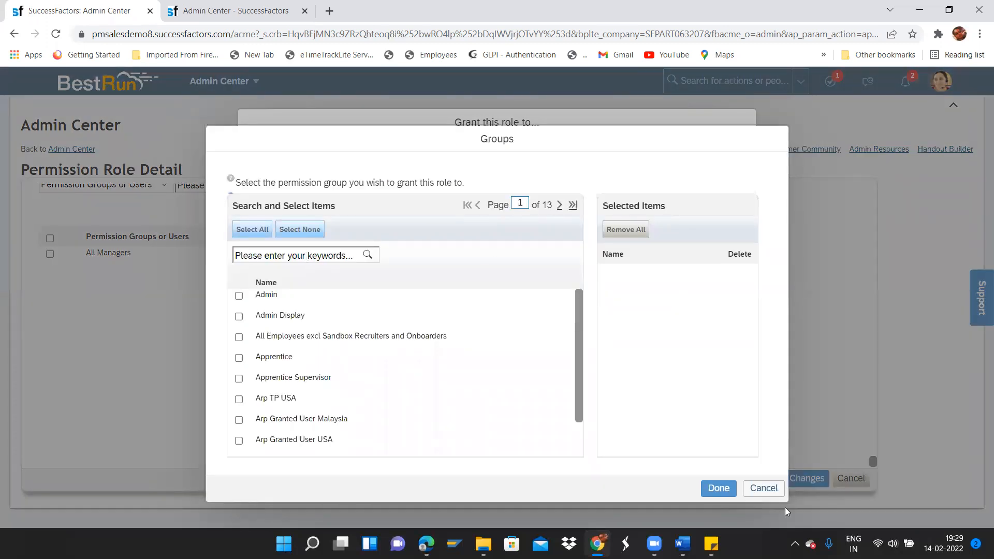
click(762, 487)
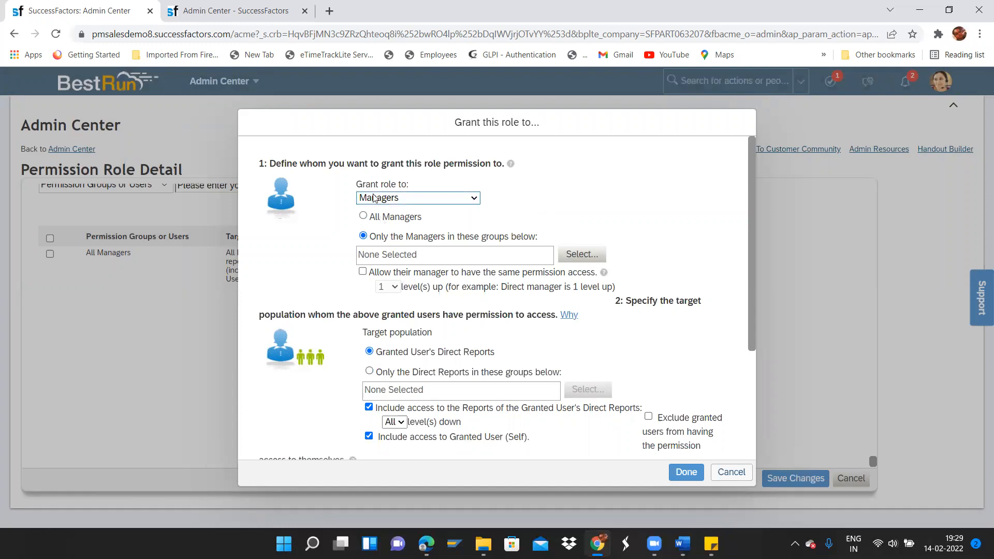
click(364, 216)
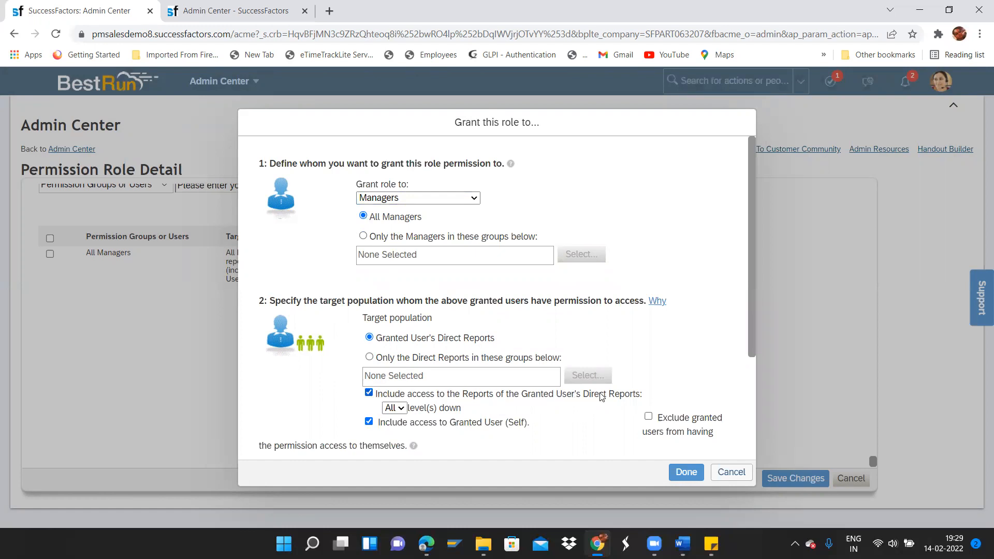
Keep All levels down for direct reports, uncheck Include access to Granted User (Self), and click Done.
click(400, 409)
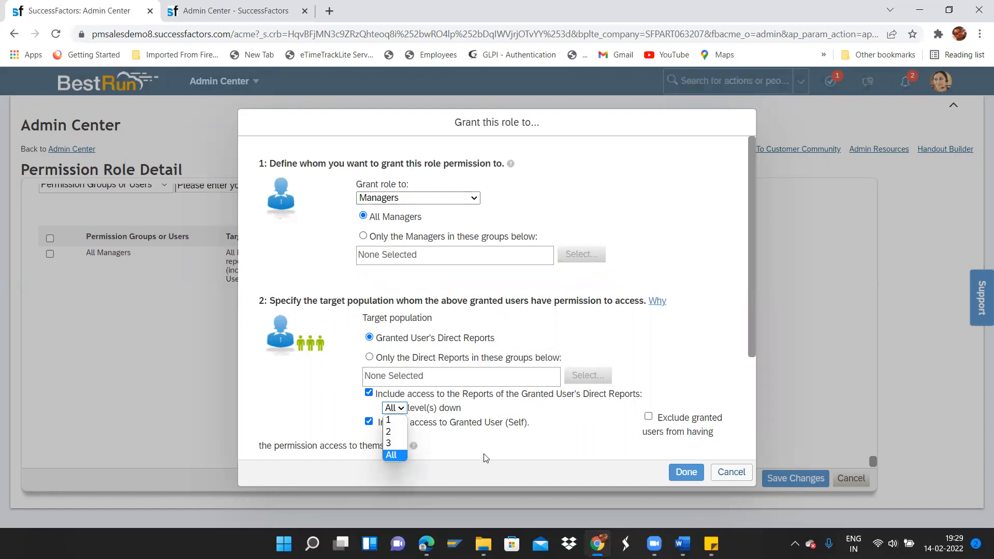
click(425, 459)
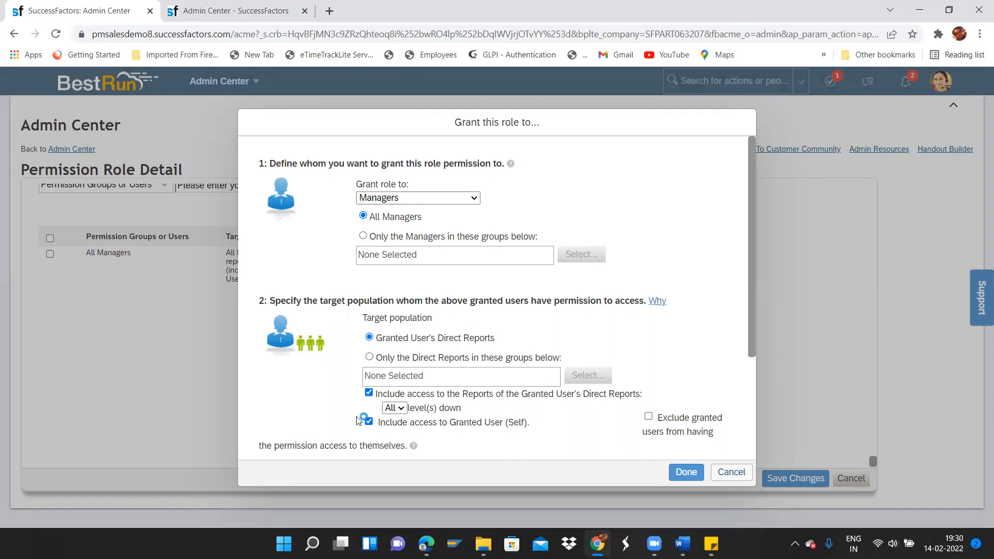
click(369, 422)
click(369, 422)
click(369, 422)
click(686, 472)
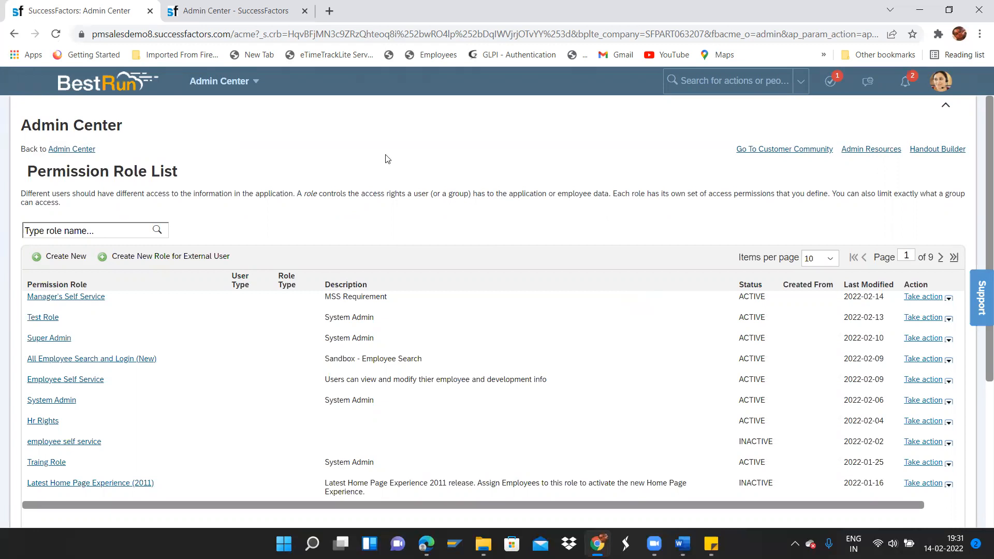
Duplicate the Admin Center tab and Proxy Now as the SVP Operations & Maintenance employee, searched by name.
right_click(122, 5)
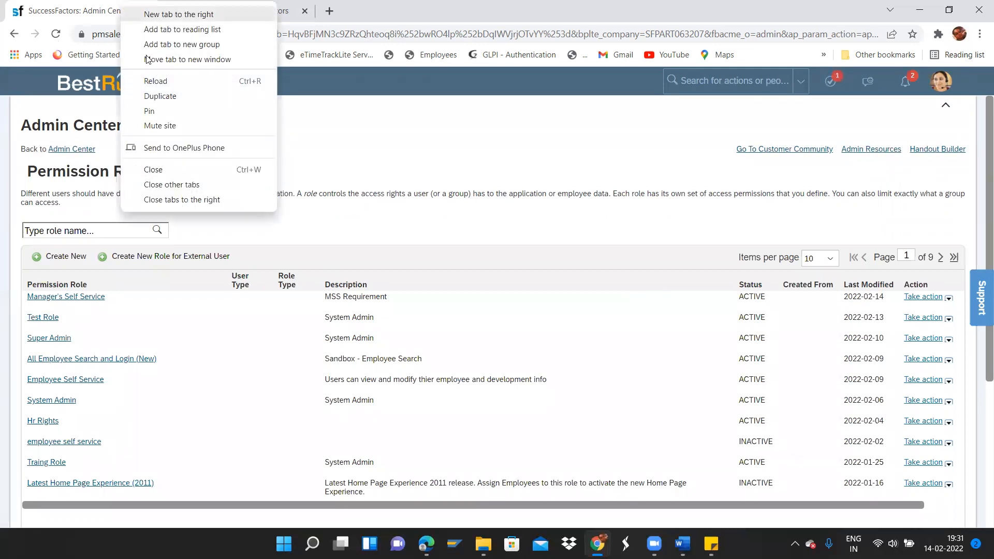
click(202, 94)
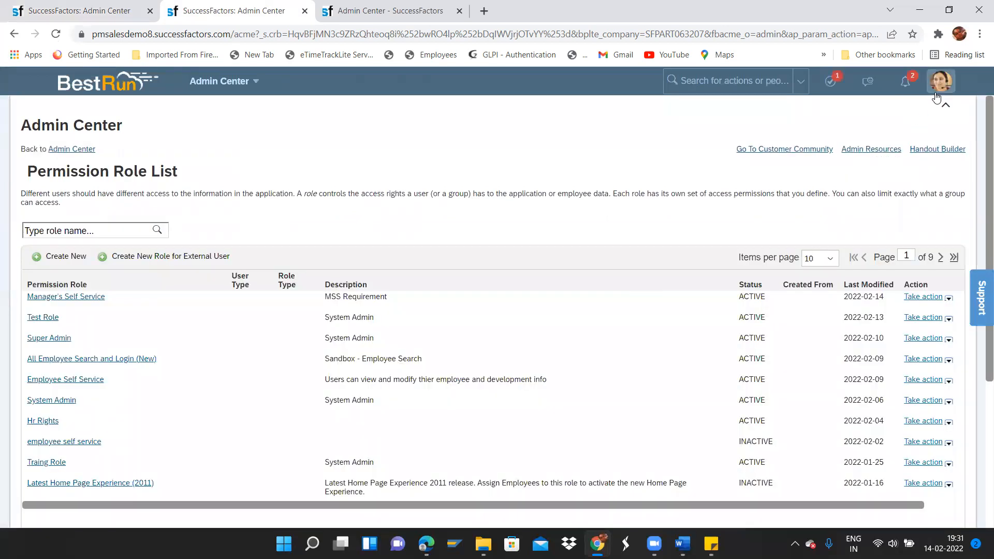
click(937, 96)
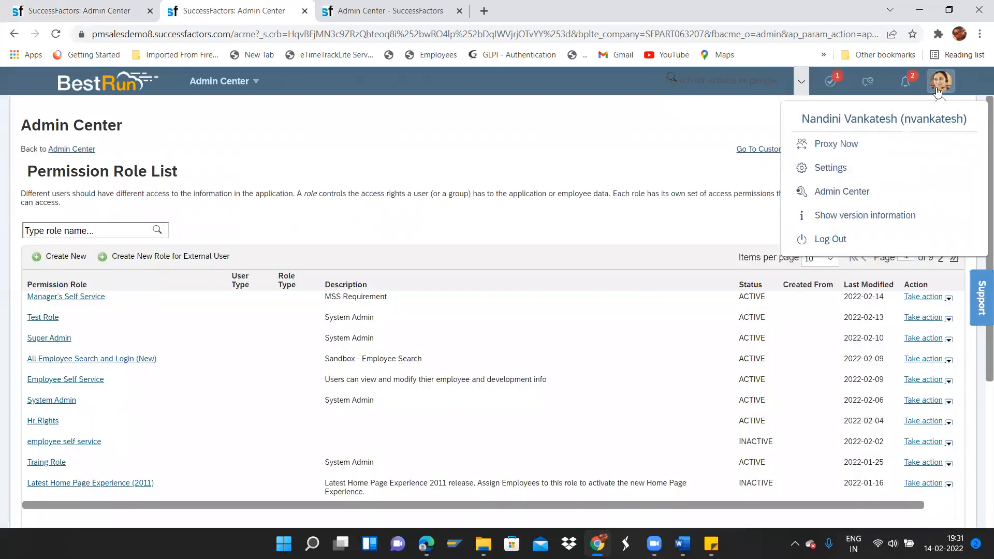
click(866, 146)
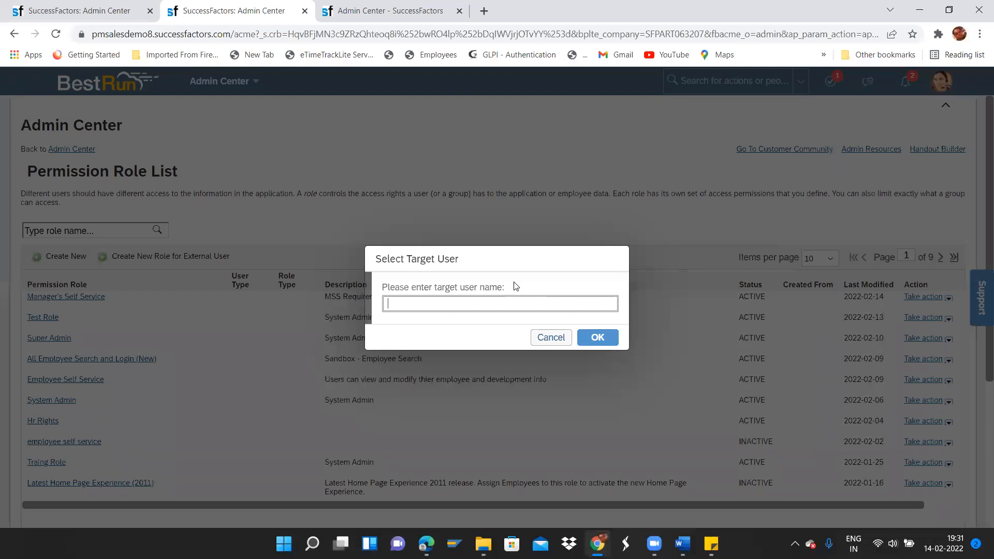
text(a)
key(BackSpace)
text(ahmad)
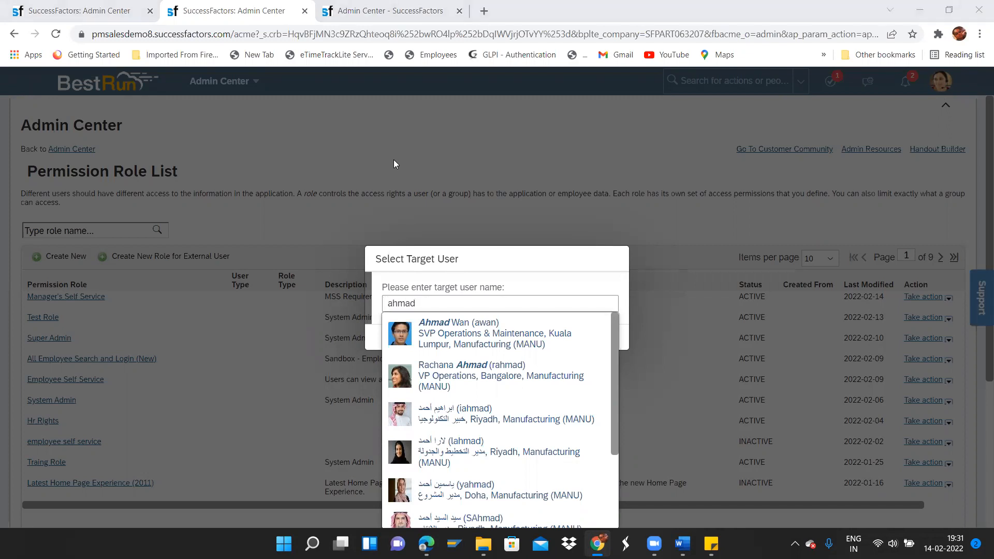
click(488, 339)
click(601, 338)
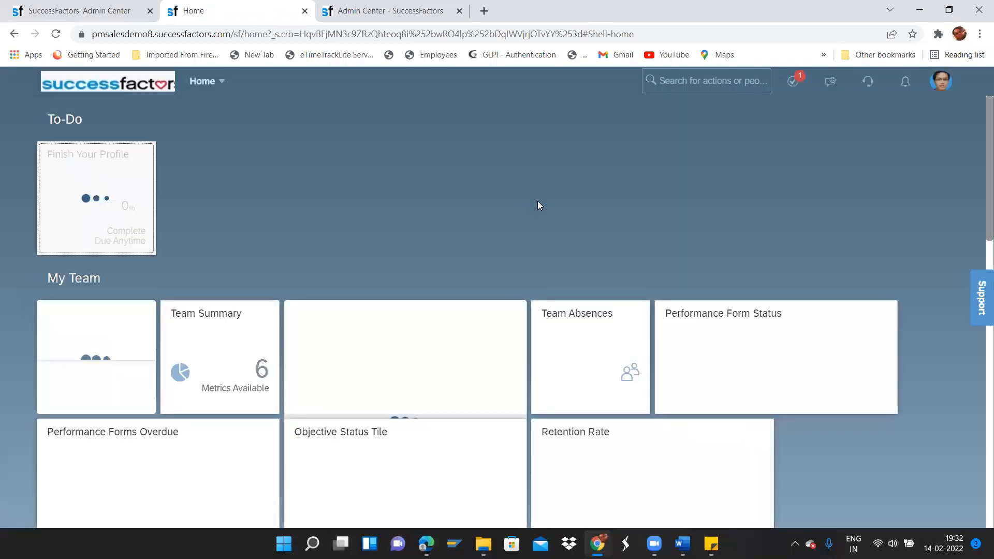
Open Employee Files from the Home menu and scroll through the Me, Employment and Personal Information sections.
click(207, 86)
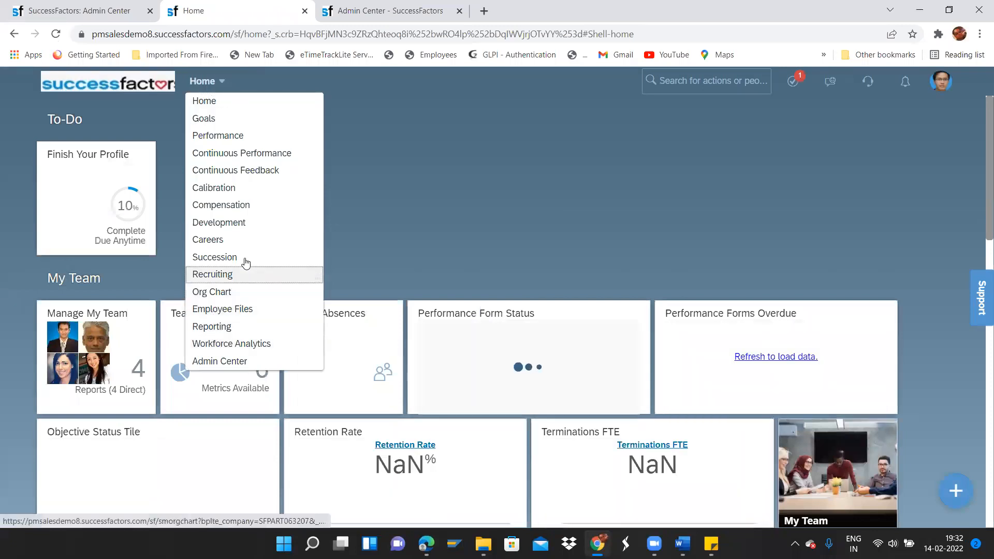
click(237, 309)
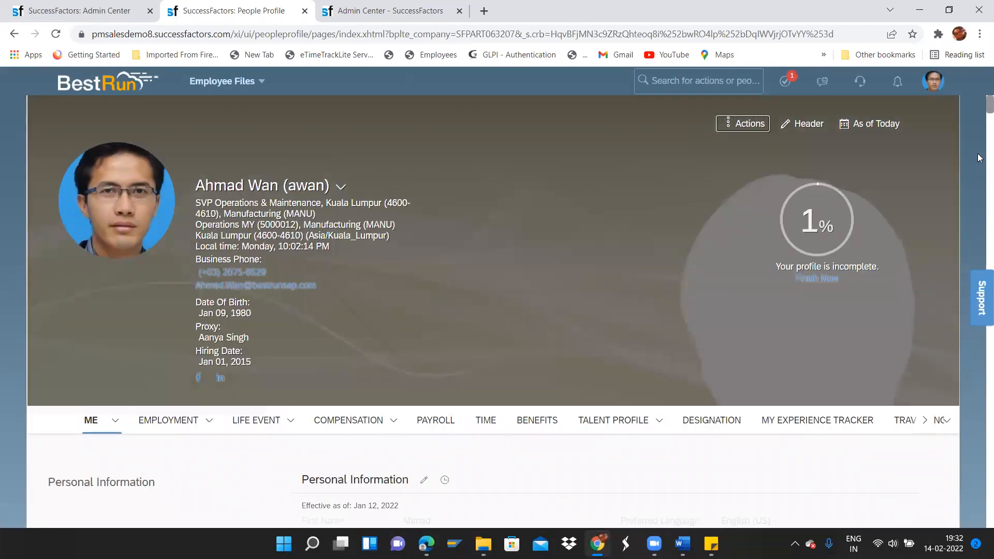
scroll(979, 124, down, 5)
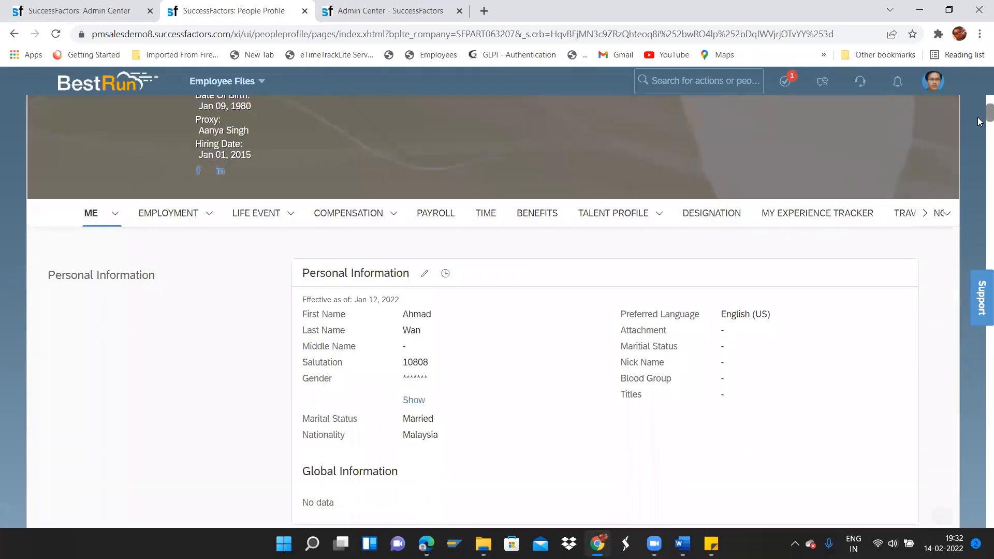
scroll(535, 270, down, 6)
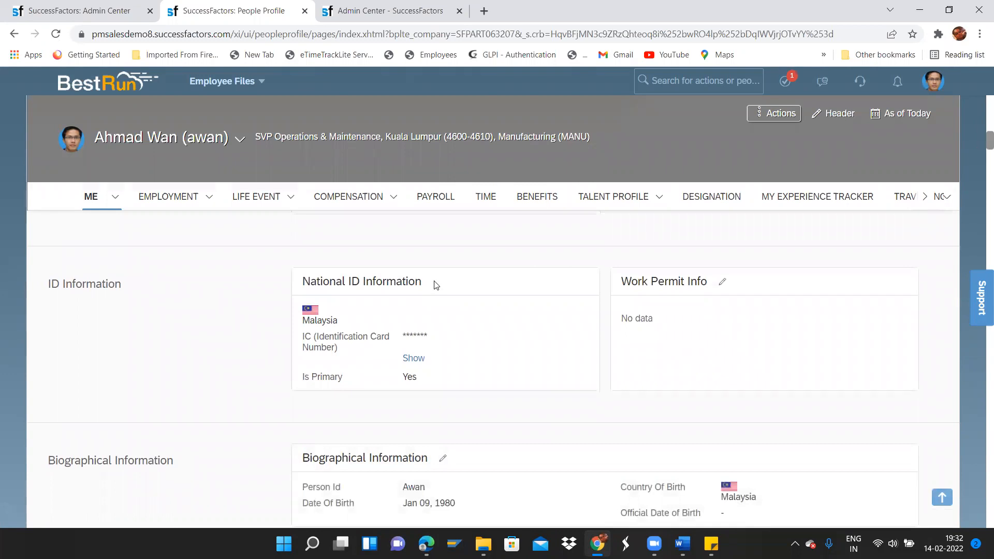
scroll(979, 157, down, 3)
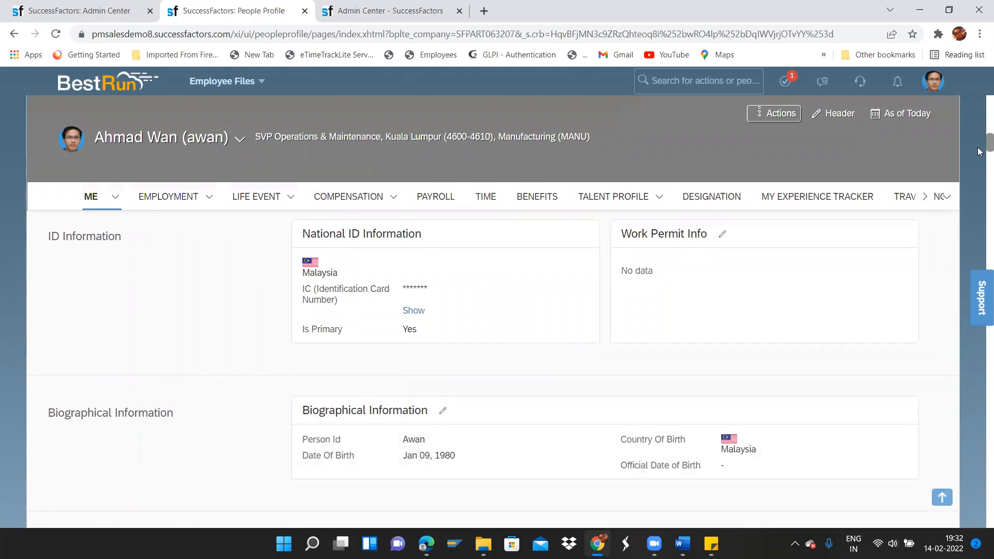
scroll(979, 156, down, 8)
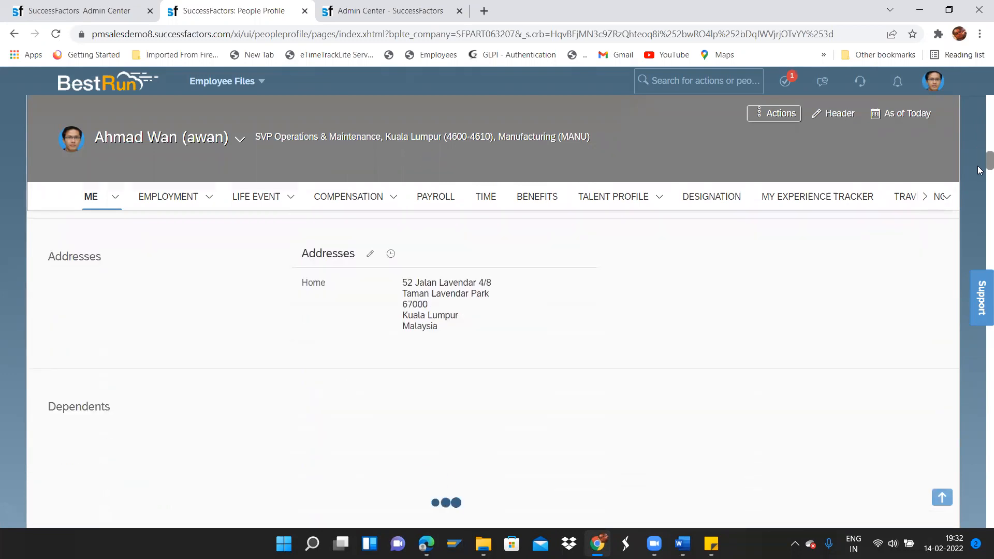
scroll(979, 184, down, 7)
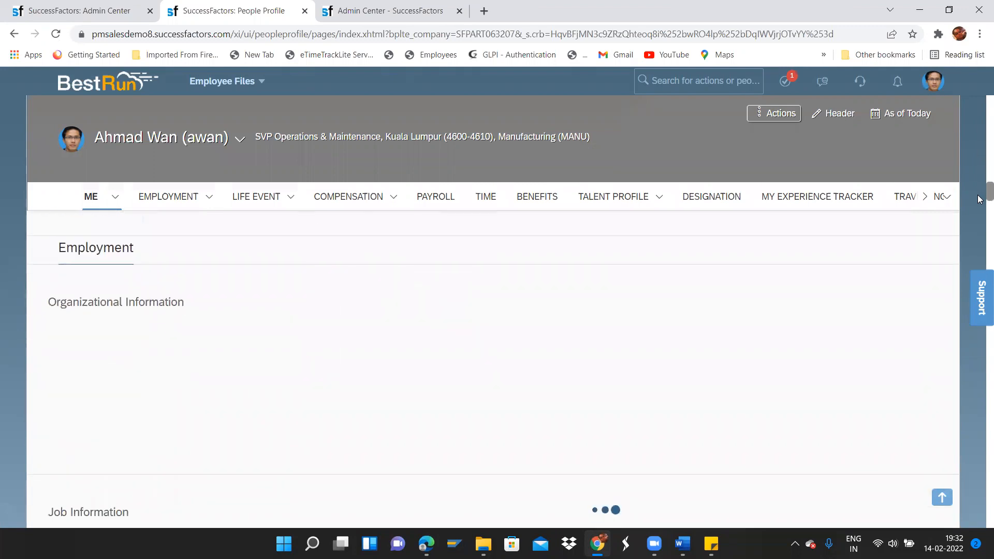
scroll(979, 201, down, 5)
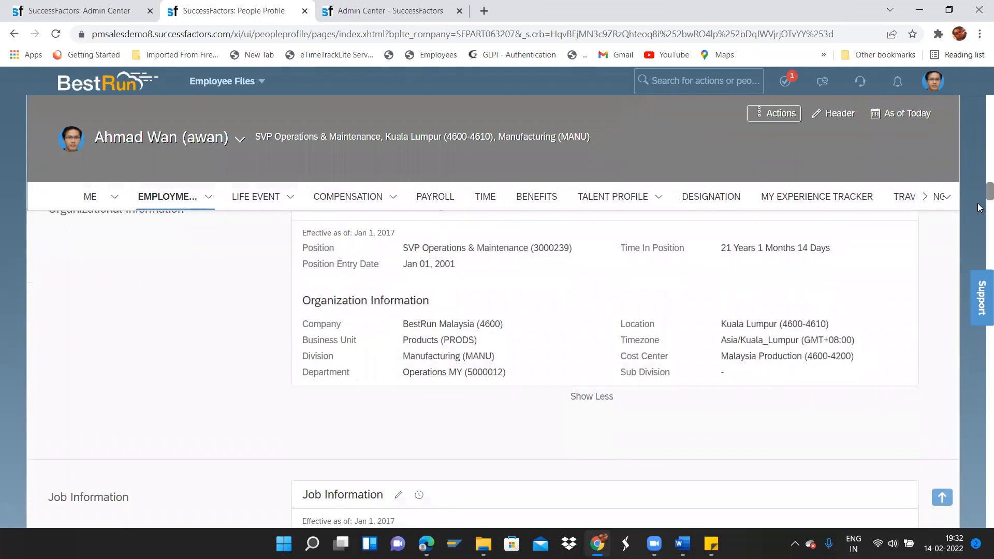
scroll(979, 217, down, 5)
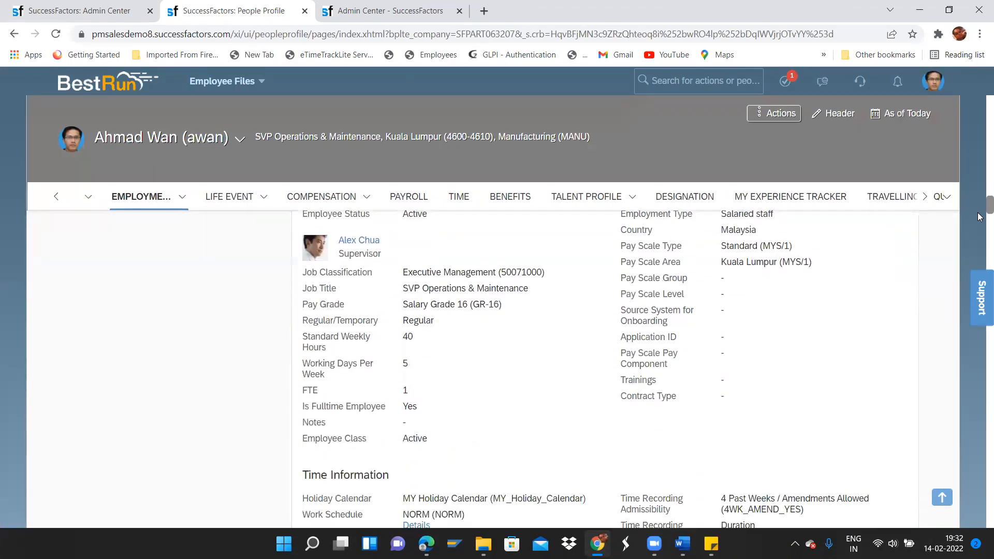
scroll(979, 225, down, 3)
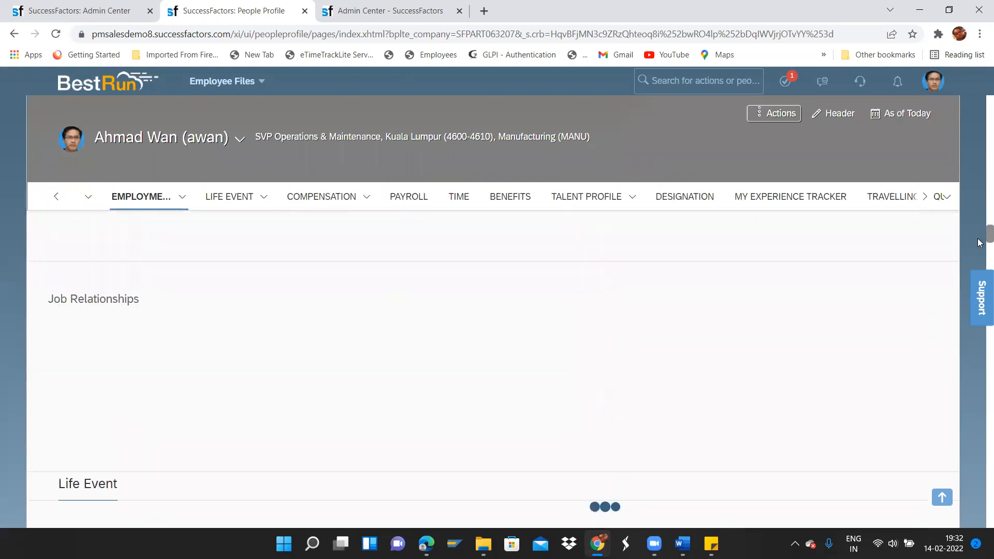
scroll(979, 230, down, 3)
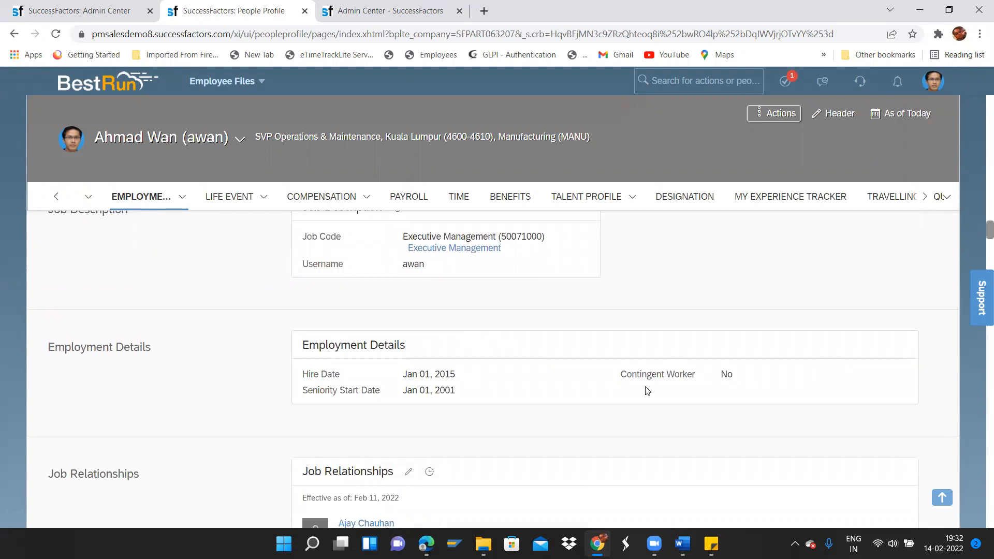
scroll(979, 233, down, 5)
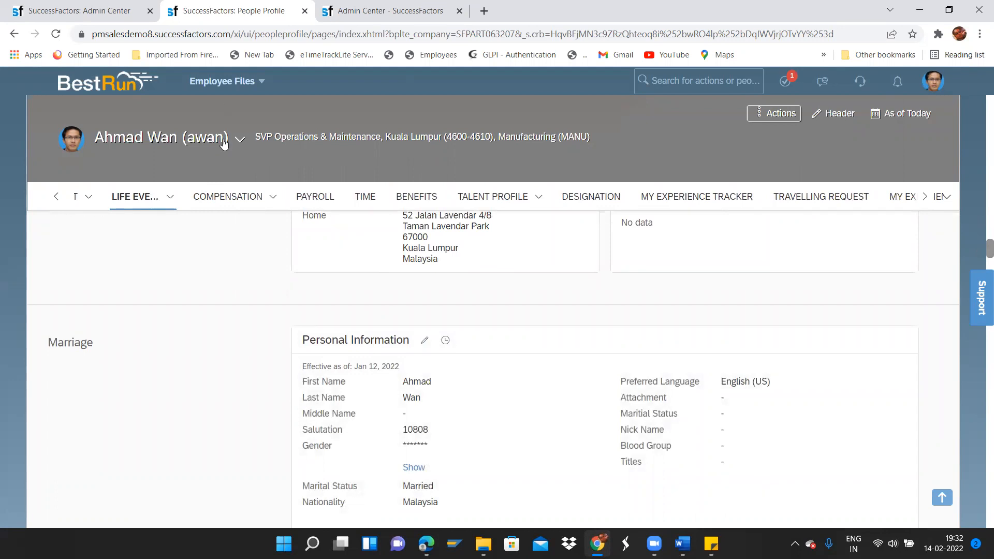
Open the VP Operations direct report's profile from the colleagues list and scroll to her employment details.
click(239, 138)
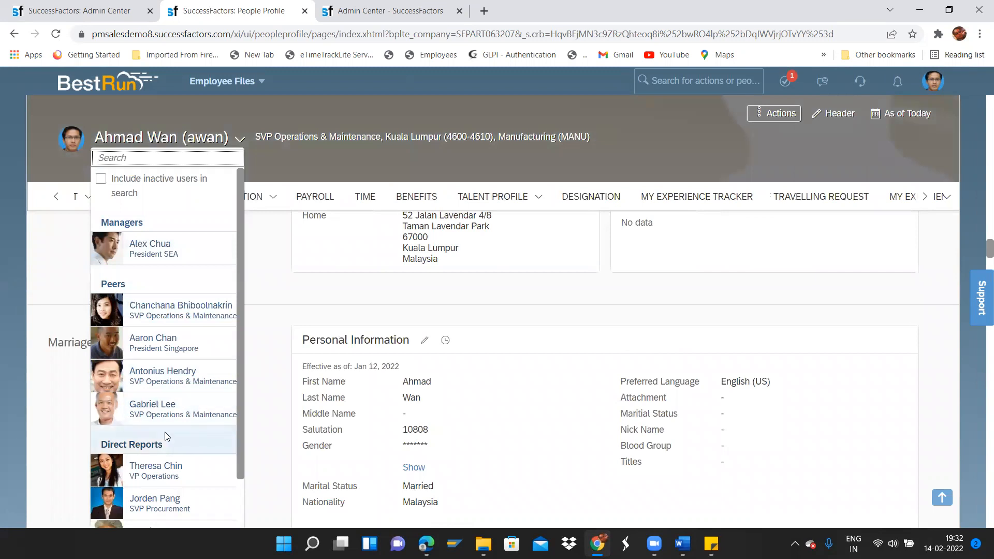
click(159, 470)
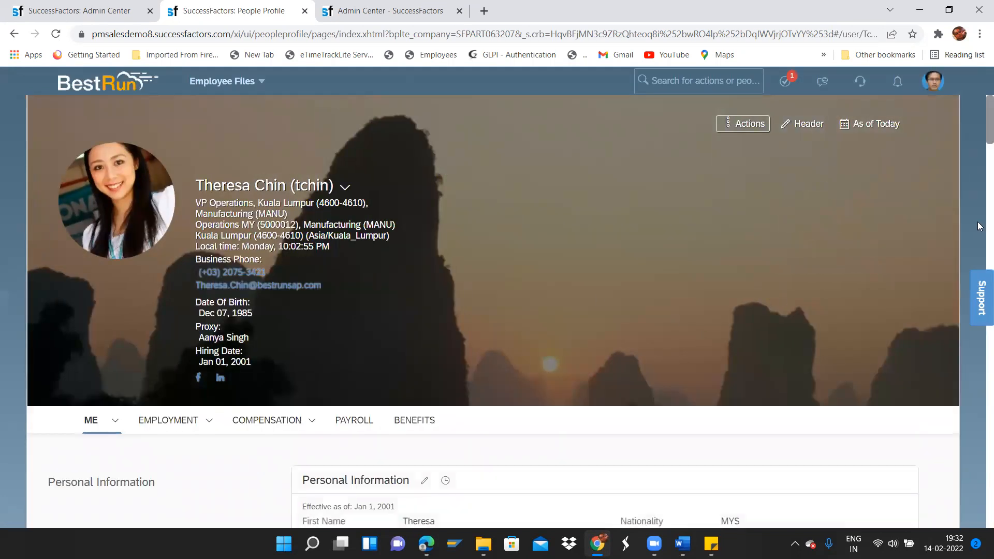
scroll(978, 155, down, 6)
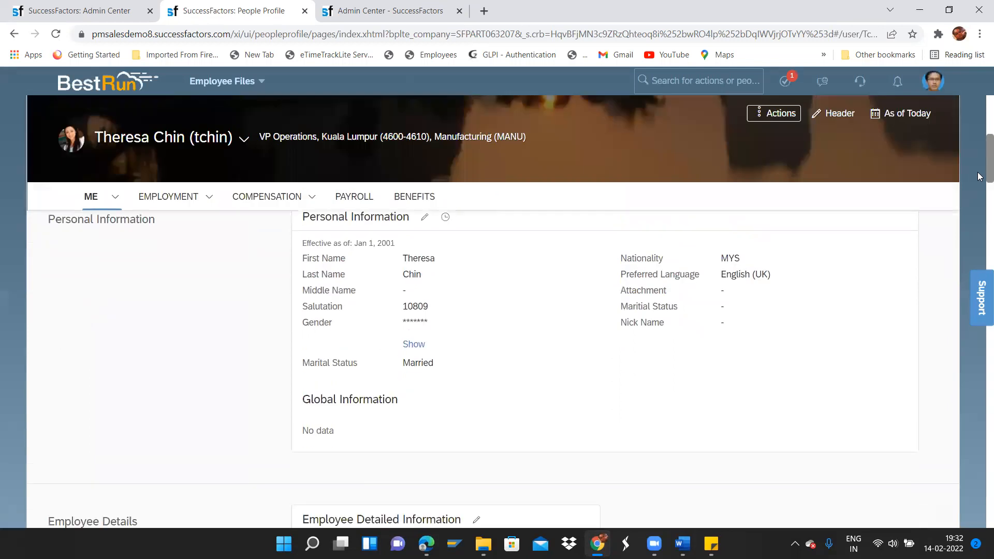
scroll(977, 186, down, 6)
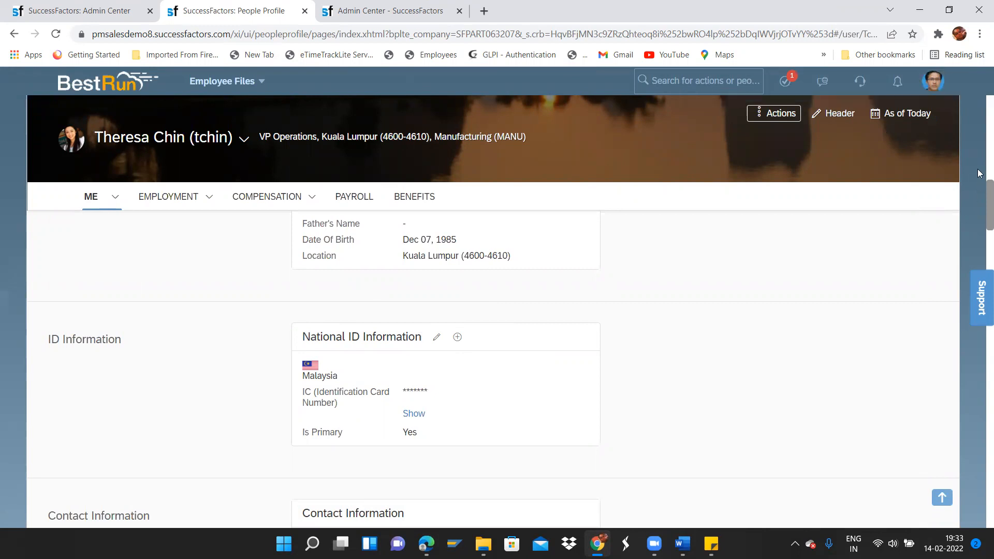
scroll(980, 205, down, 10)
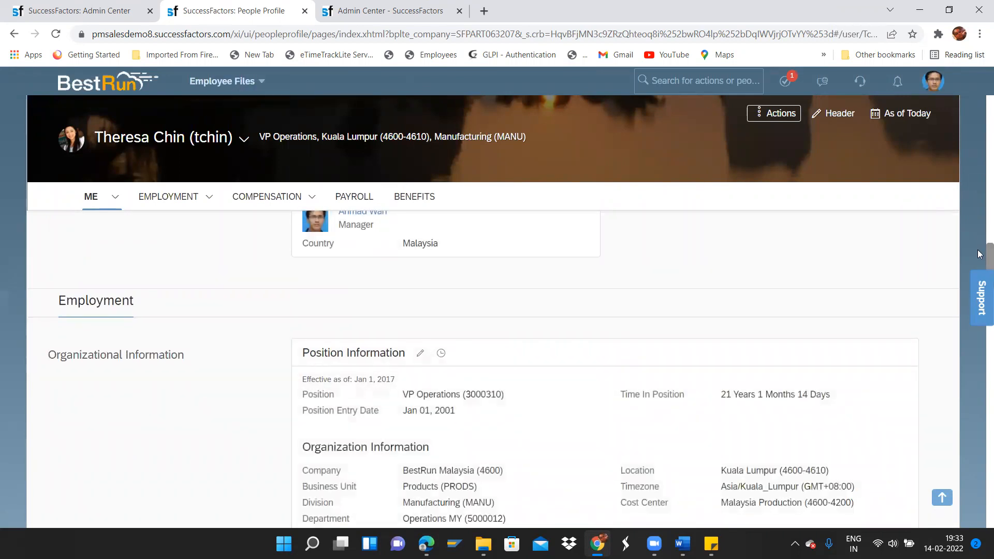
scroll(354, 246, down, 1)
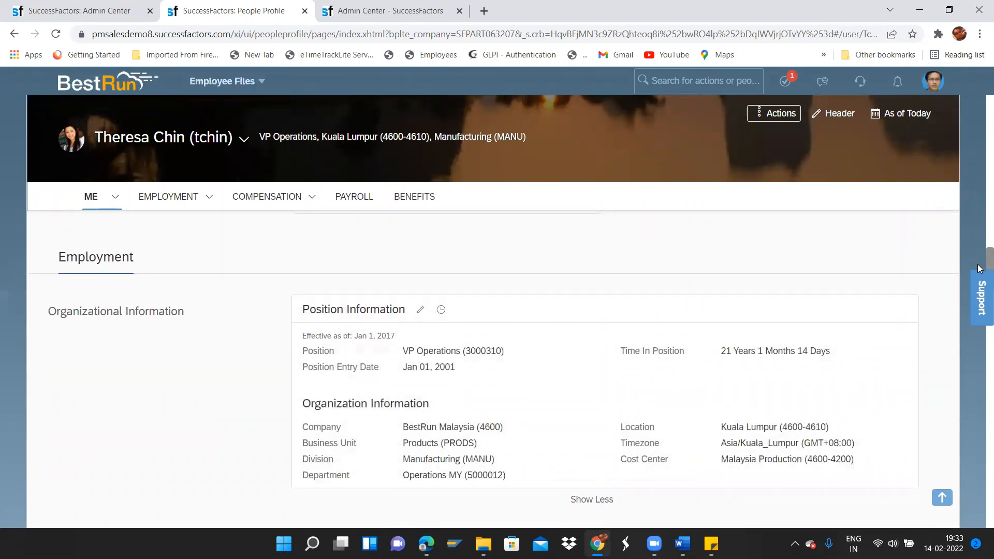
View the direct report's Compensation section, then open the Employee Files modules dropdown.
click(285, 204)
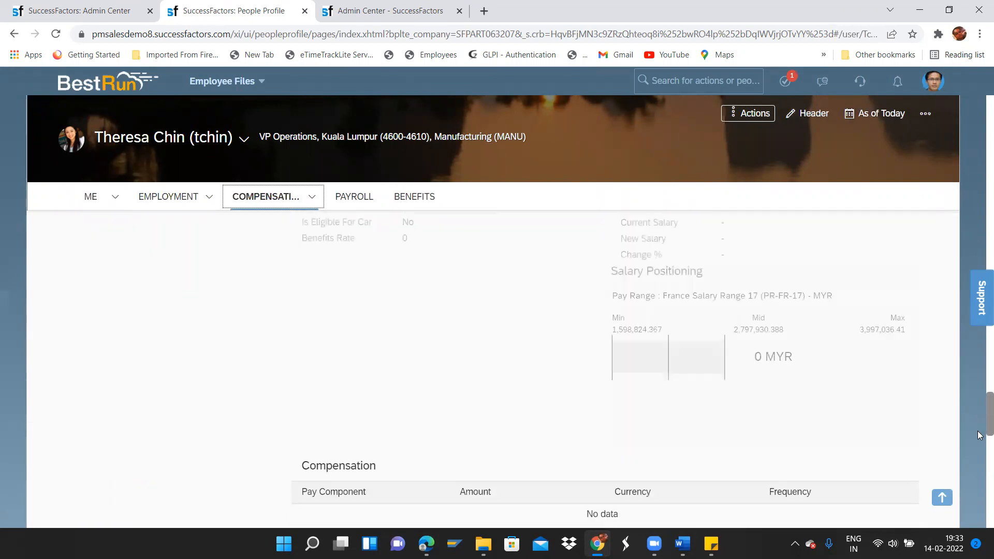
drag(977, 439, 977, 397)
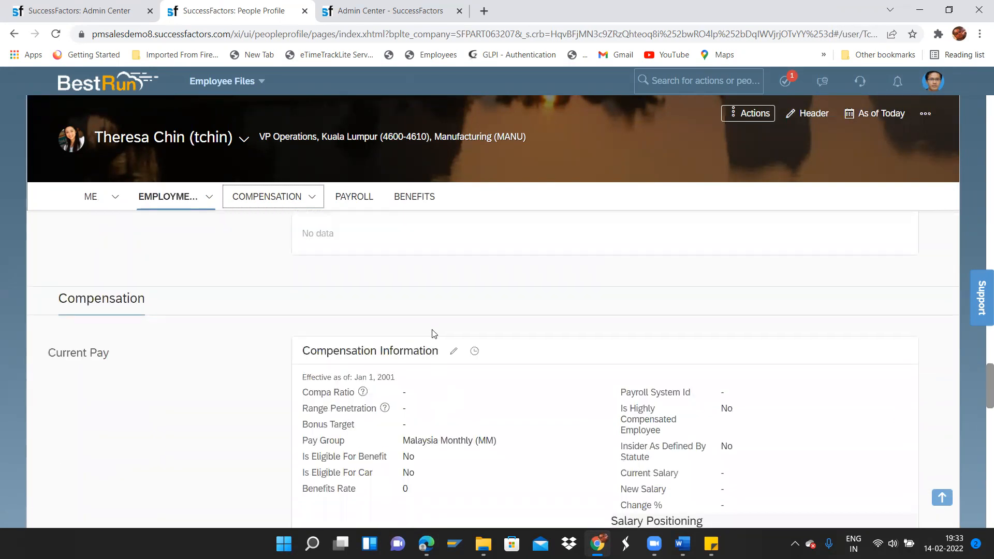
click(228, 81)
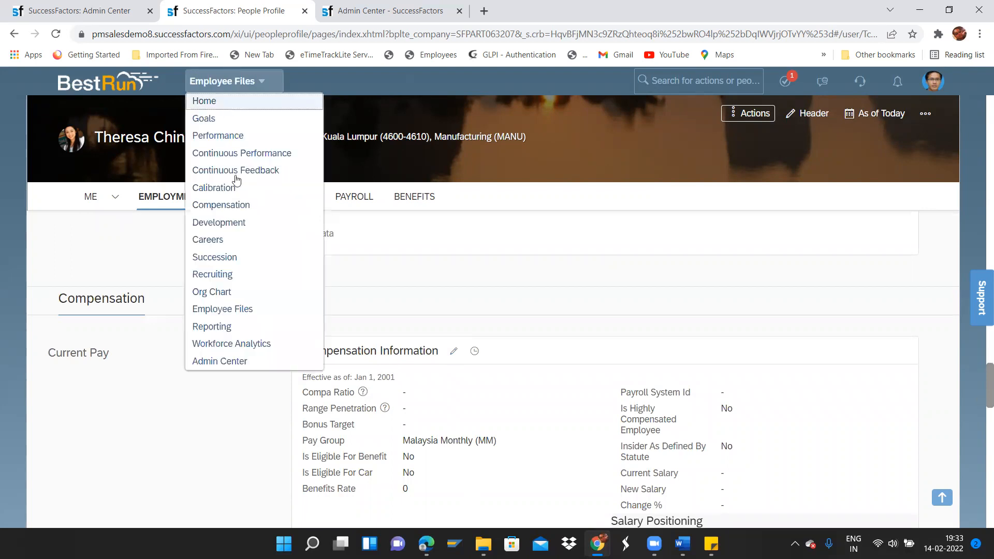
Open the proxied SVP employee's own Employee Files profile at the Compensation tab.
click(227, 308)
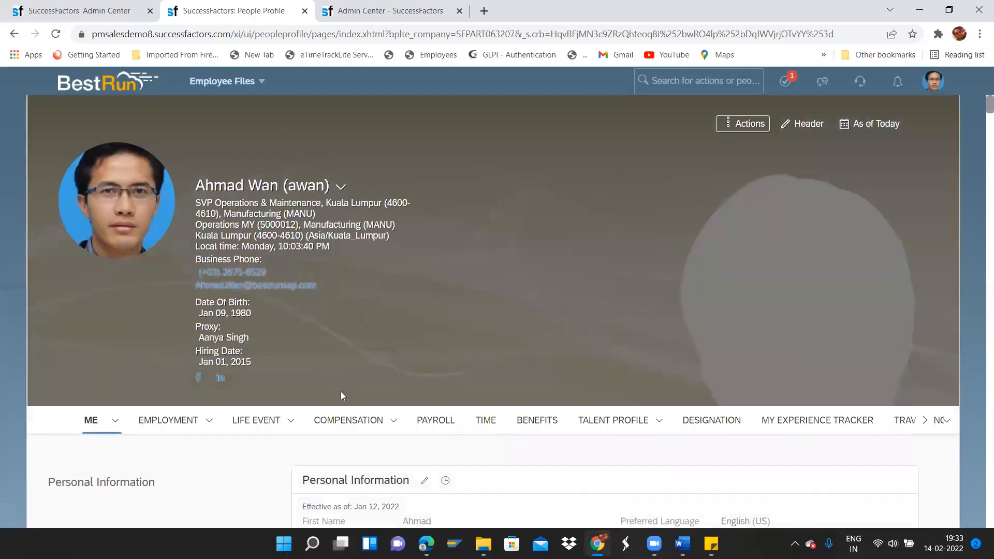
click(321, 421)
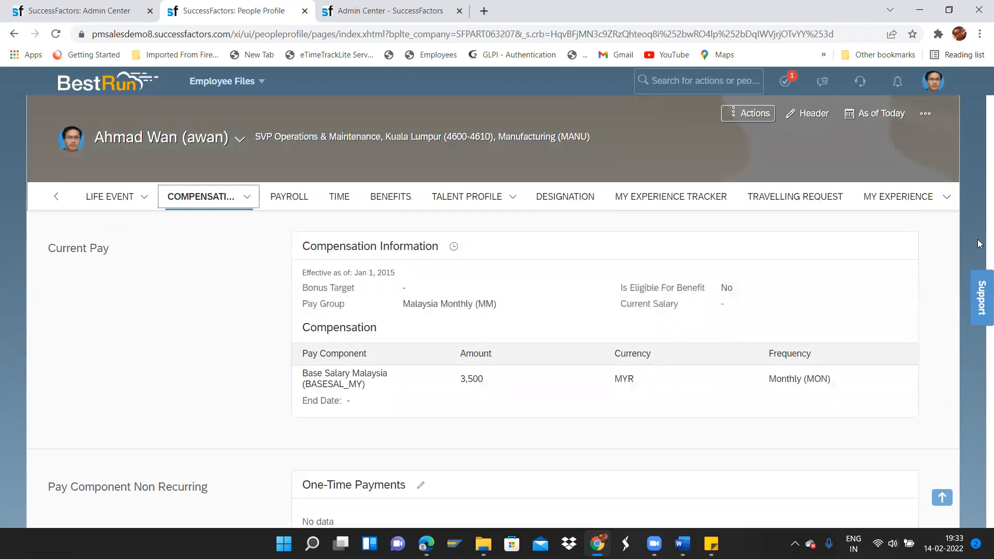
Scroll through the Compensation tab to check that the One-Time Payments card shows No data.
scroll(979, 343, down, 5)
scroll(979, 343, down, 10)
scroll(979, 331, up, 8)
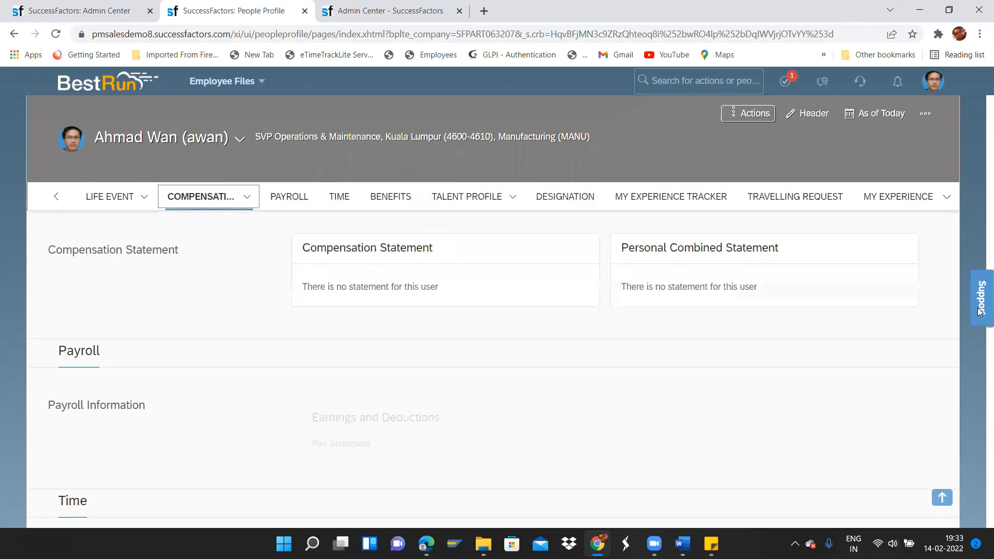
scroll(979, 305, up, 4)
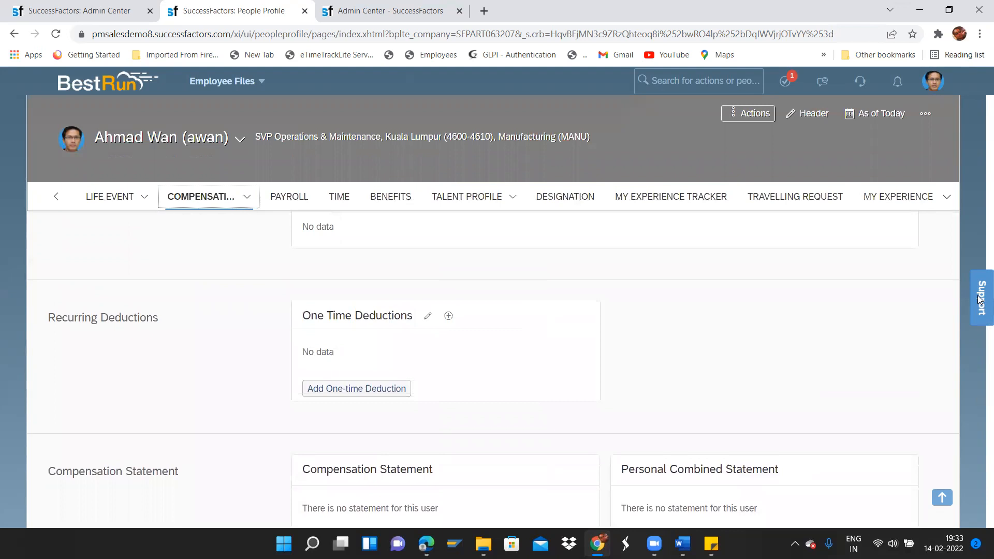
scroll(980, 299, up, 2)
scroll(979, 294, up, 4)
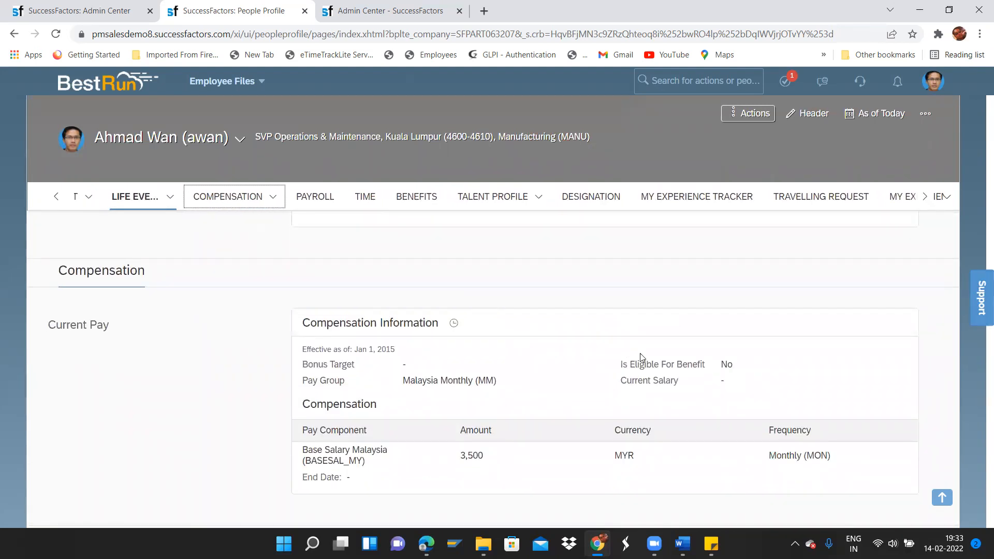
scroll(977, 388, down, 5)
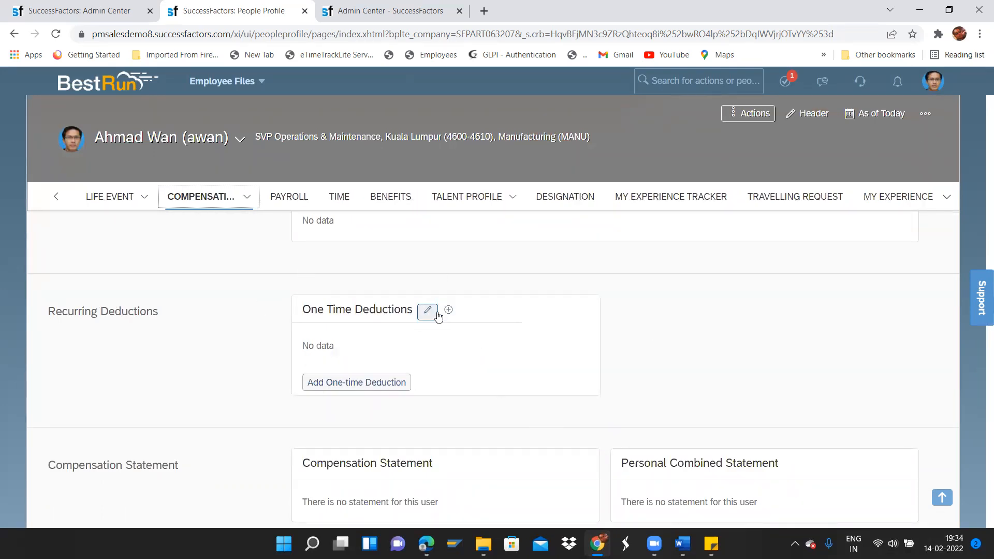
scroll(978, 355, down, 5)
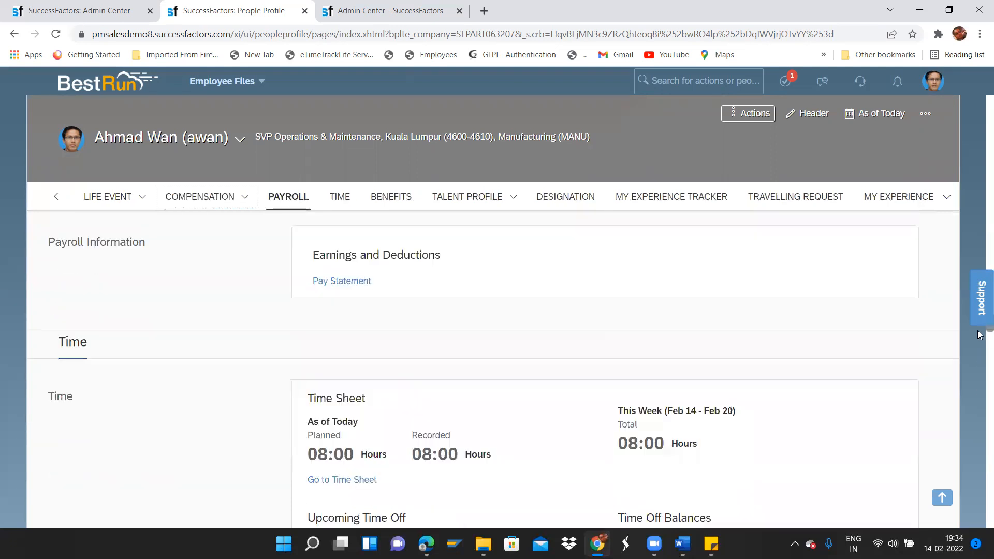
Close the support help panel, recheck the tab, and select the Compensation Information heading.
click(981, 326)
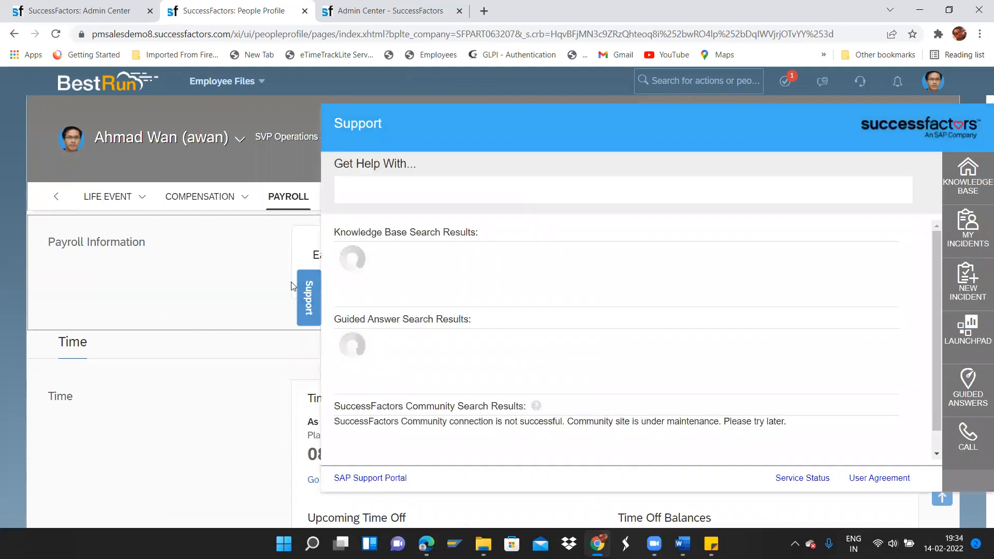
click(305, 300)
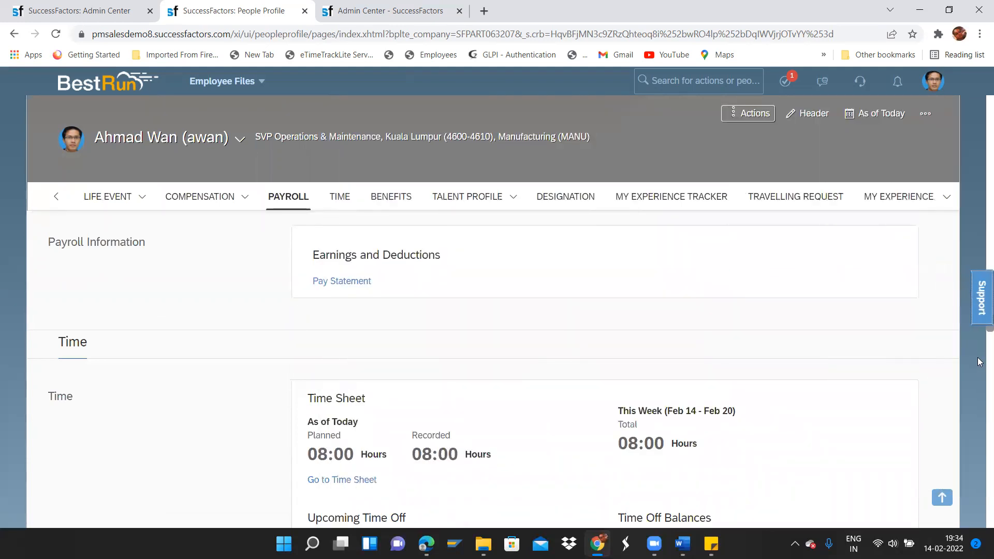
scroll(979, 331, down, 2)
scroll(979, 326, up, 5)
scroll(980, 321, up, 7)
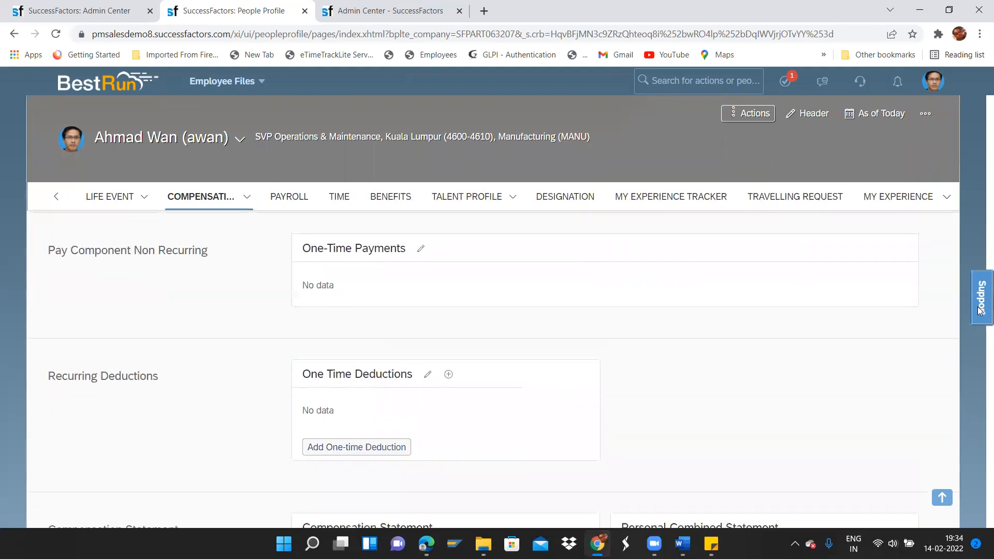
scroll(979, 309, down, 1)
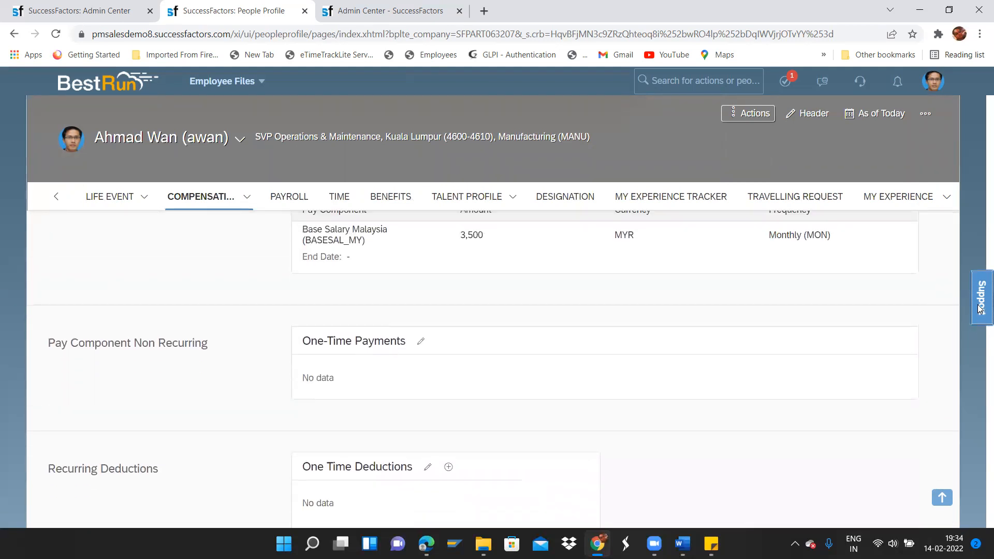
scroll(979, 309, up, 4)
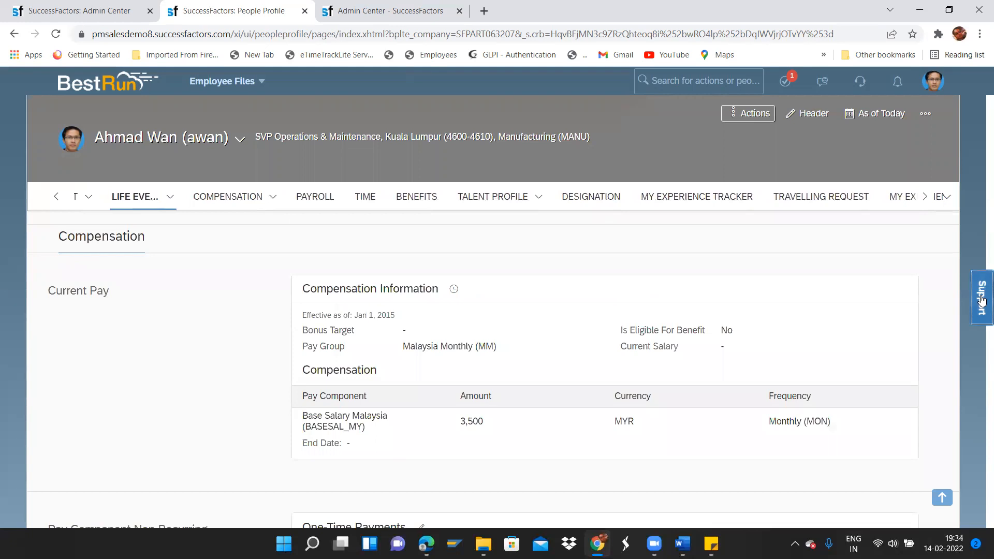
drag(303, 286, 447, 288)
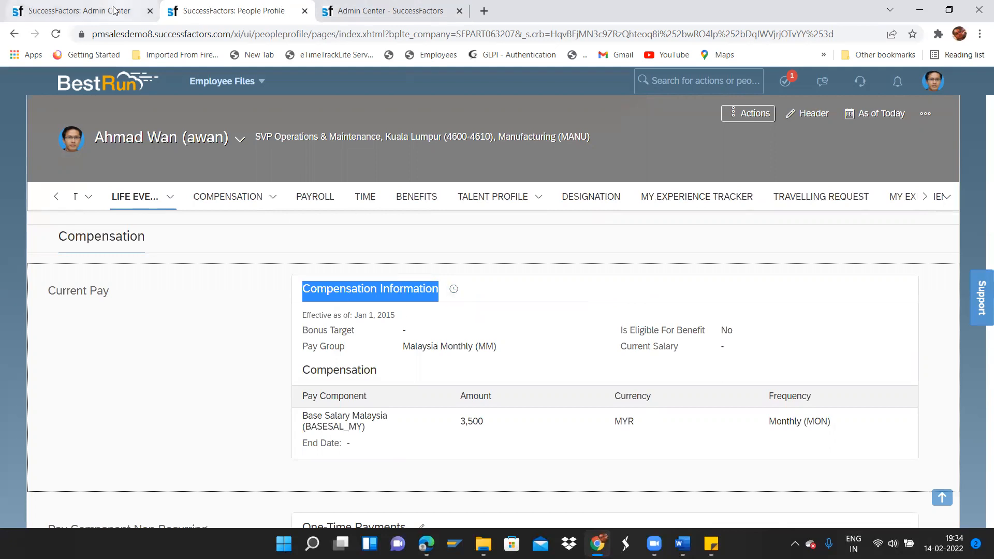
End the proxy session with Become Self and open the Employee Self Service role in Admin Center.
click(933, 81)
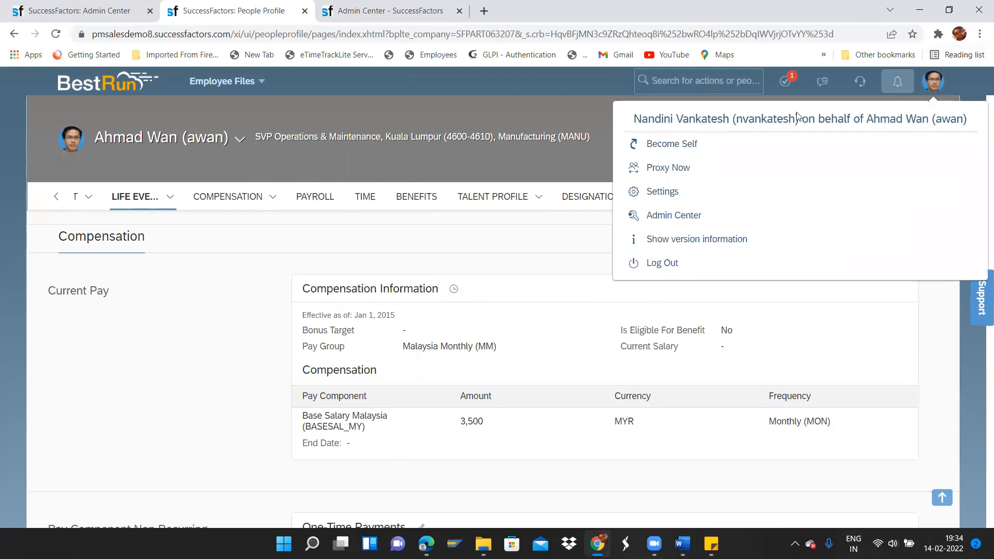
click(696, 142)
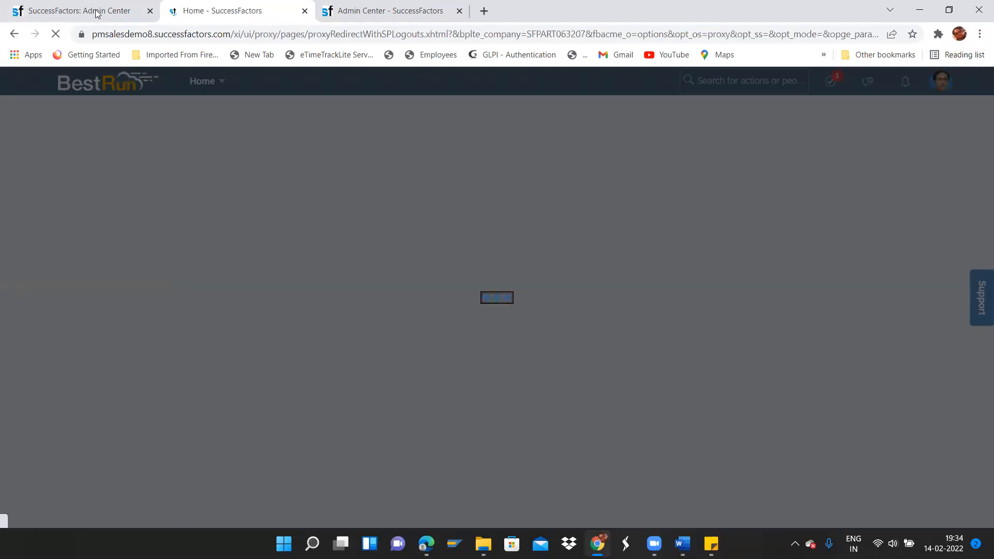
click(96, 11)
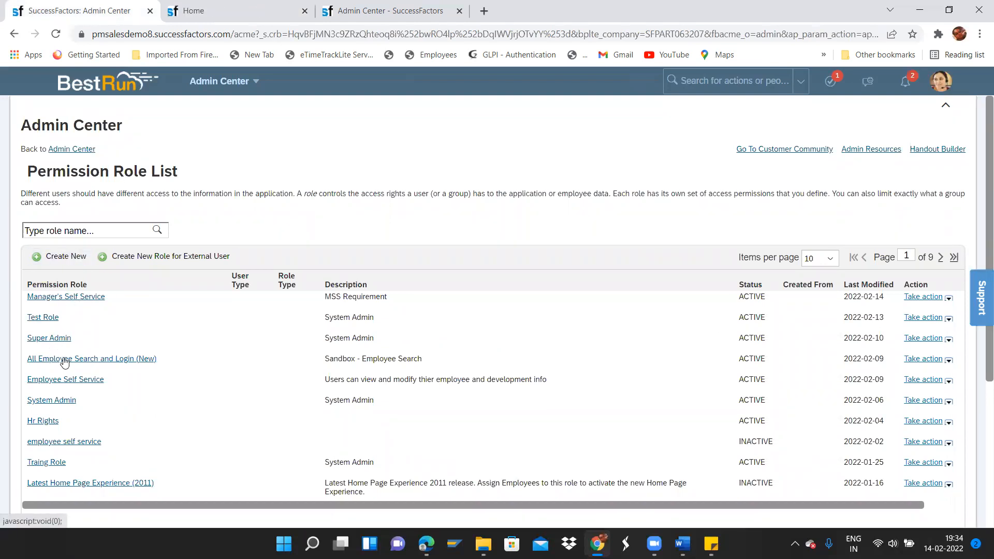
click(67, 380)
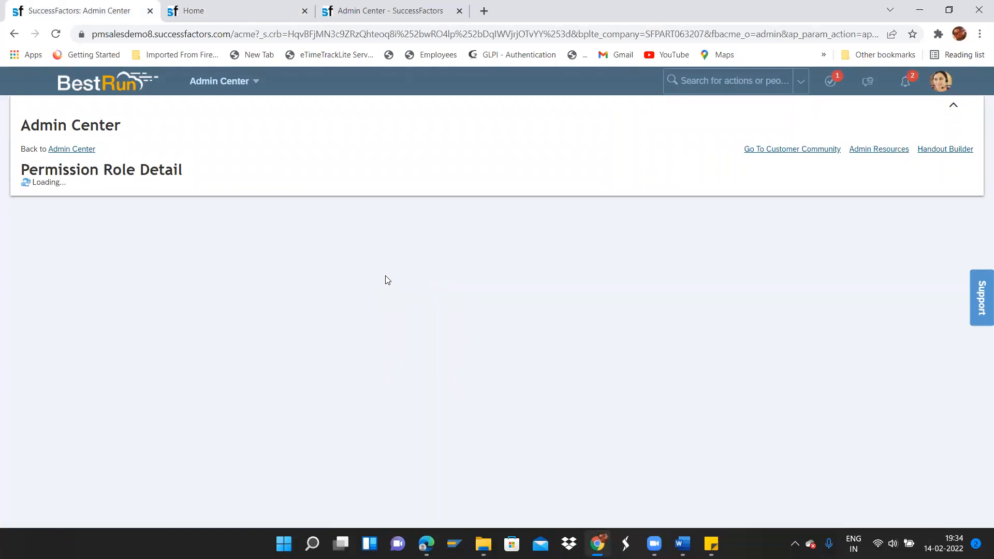
Search the role page for 'one-t' to locate One-Time Payments permissions, then open Permission settings.
key(ctrl+f)
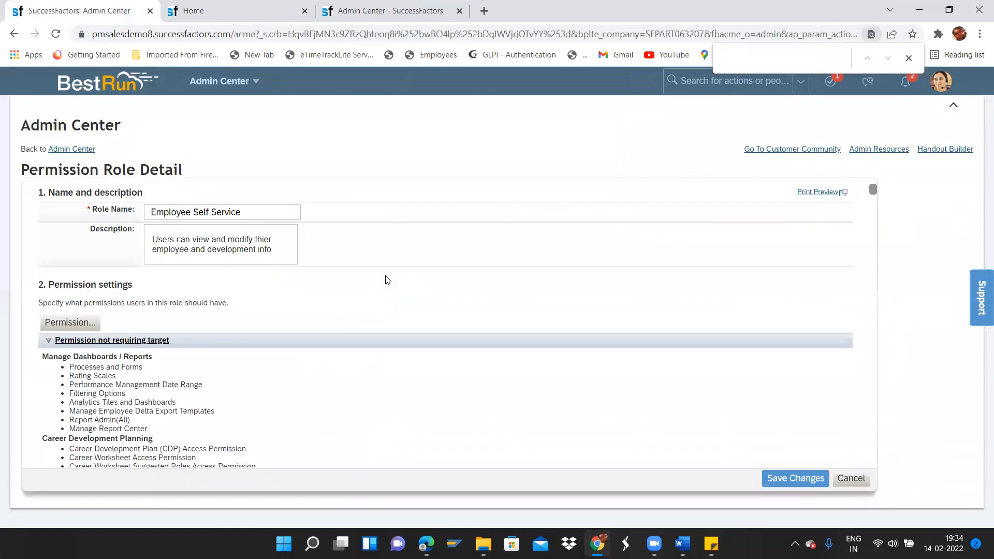
text(one)
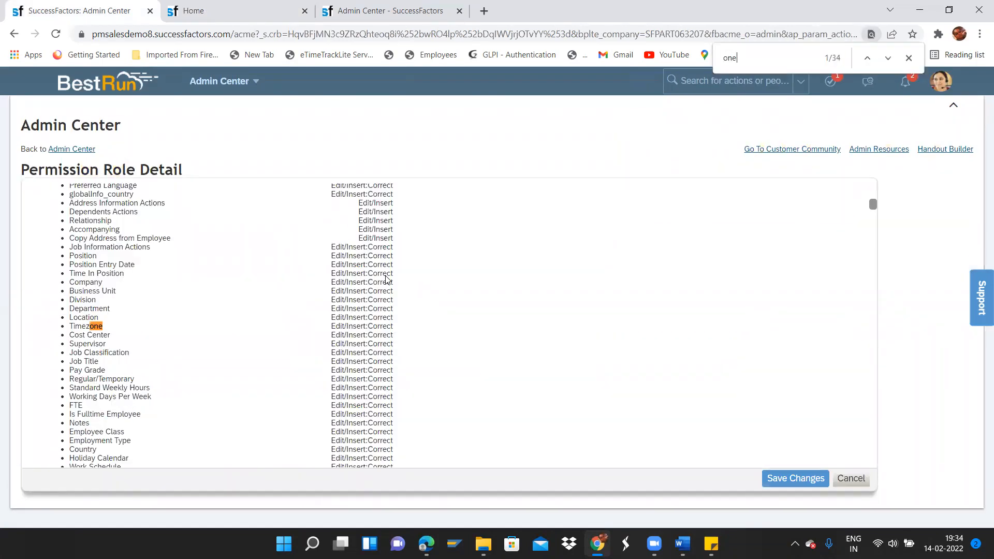
text(-tim)
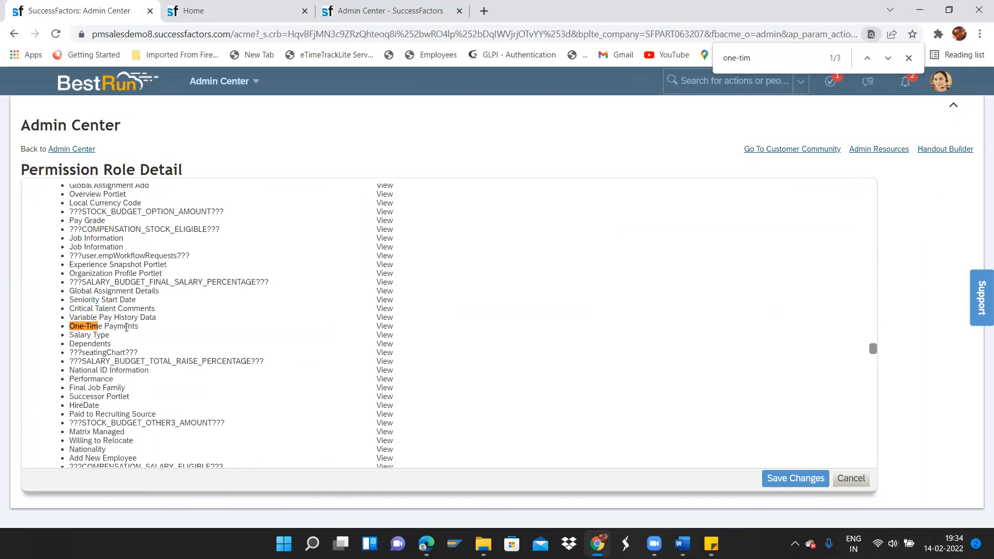
key(Return)
key(Return)
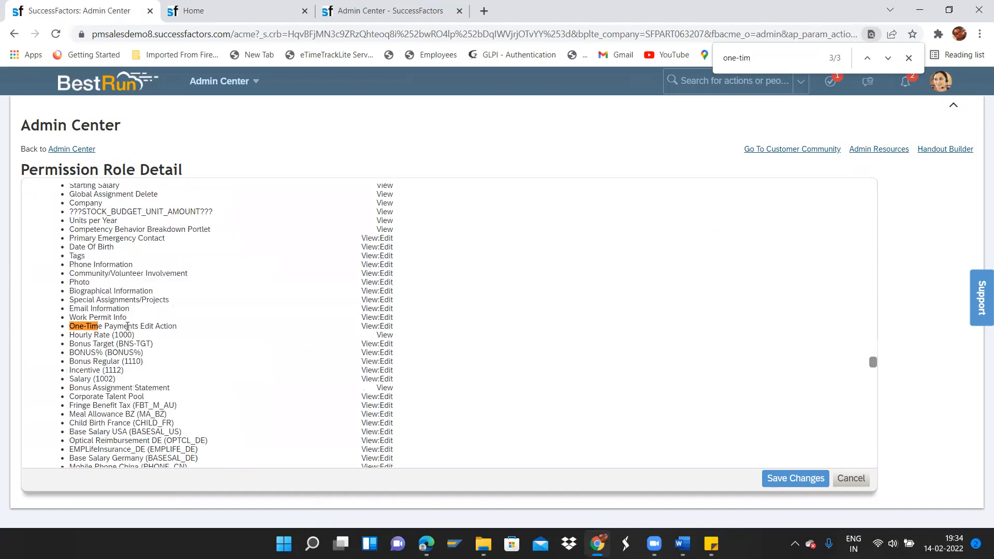
key(Return)
key(Return)
key(Return)
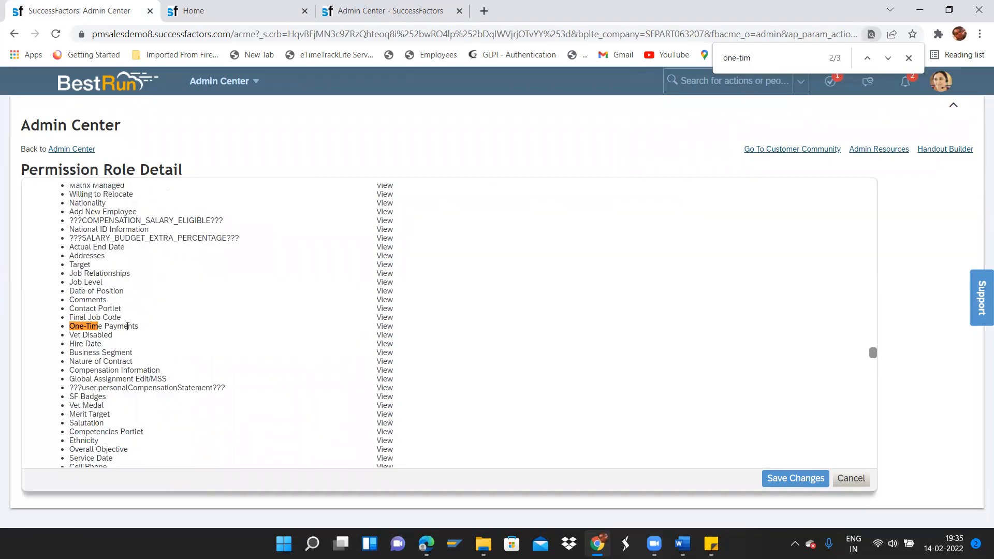
key(Return)
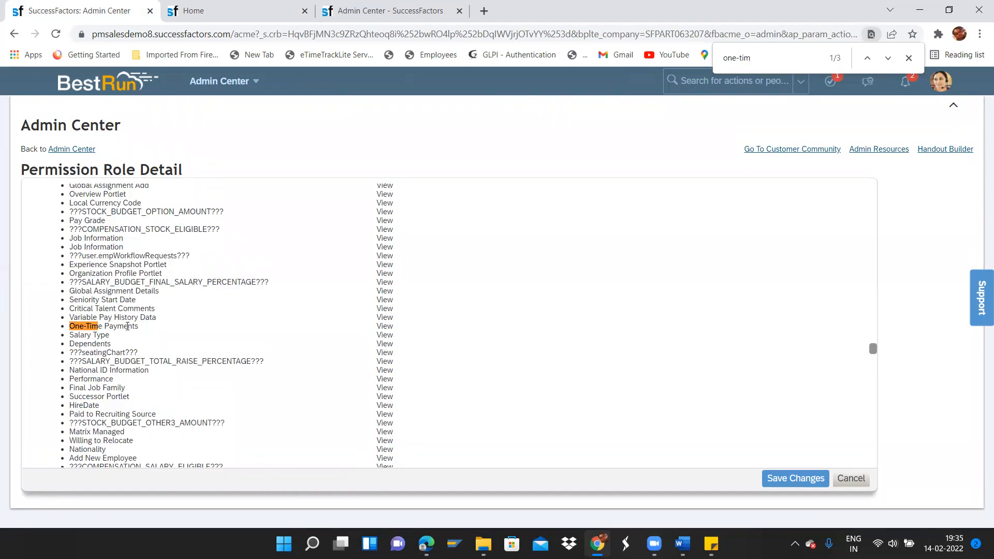
key(Return)
key(Return)
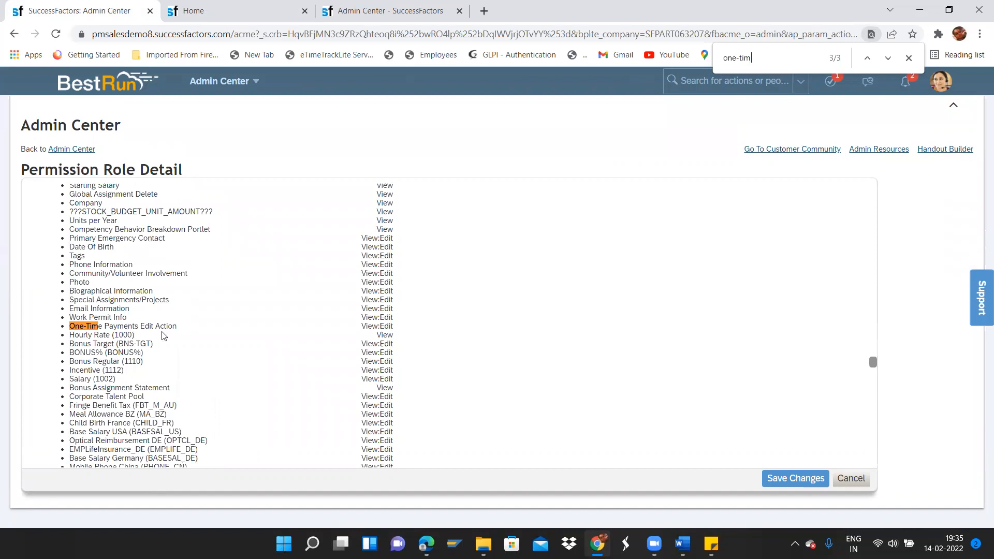
drag(137, 325, 395, 327)
drag(875, 364, 878, 339)
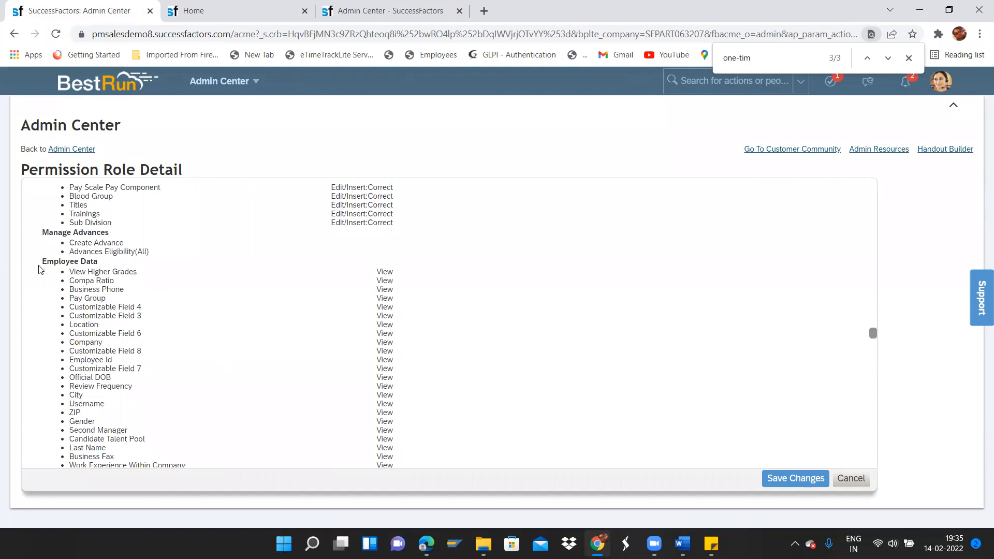
drag(43, 260, 73, 271)
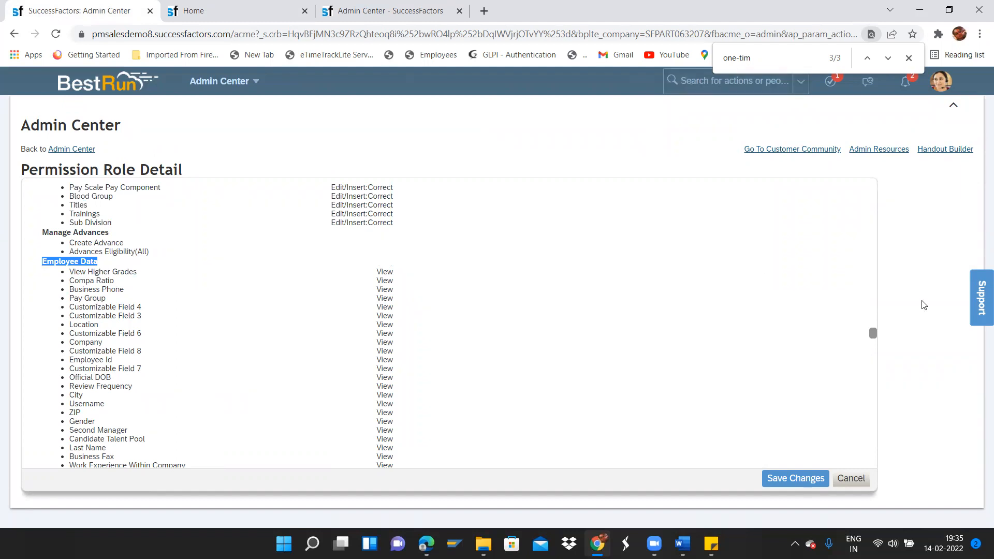
drag(879, 331, 834, 140)
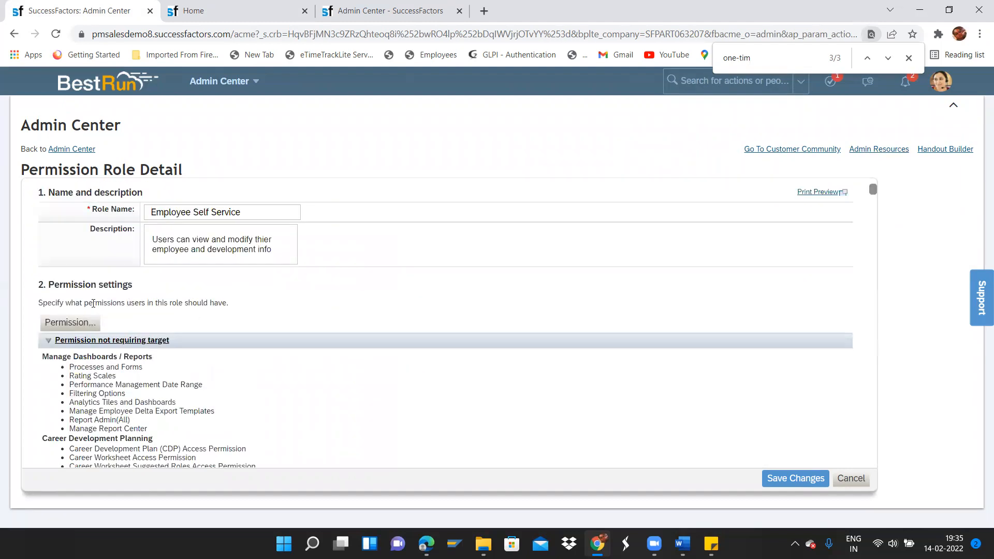
click(72, 323)
drag(421, 198, 426, 231)
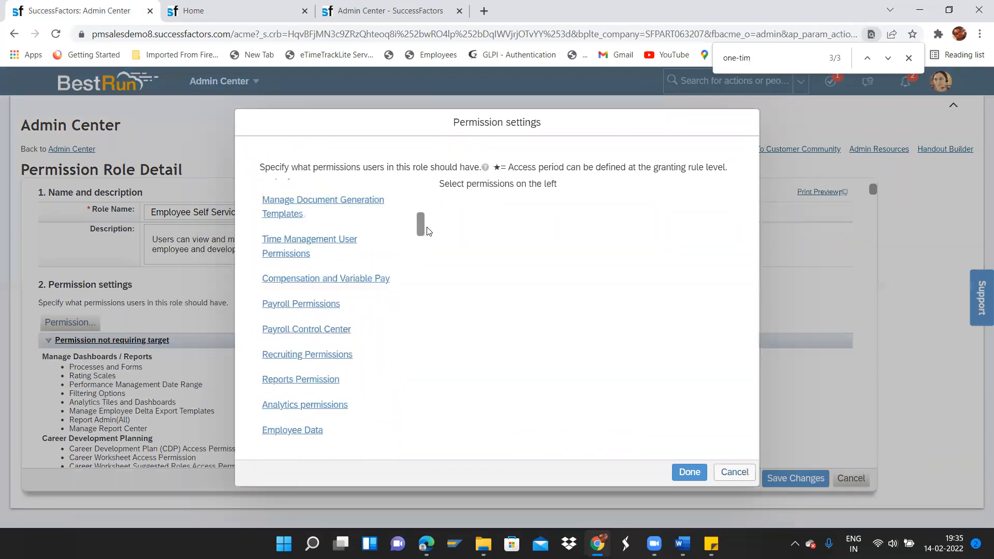
In Employee Data, find 'one-time' and uncheck Edit for One-Time Payments Edit Action.
click(292, 431)
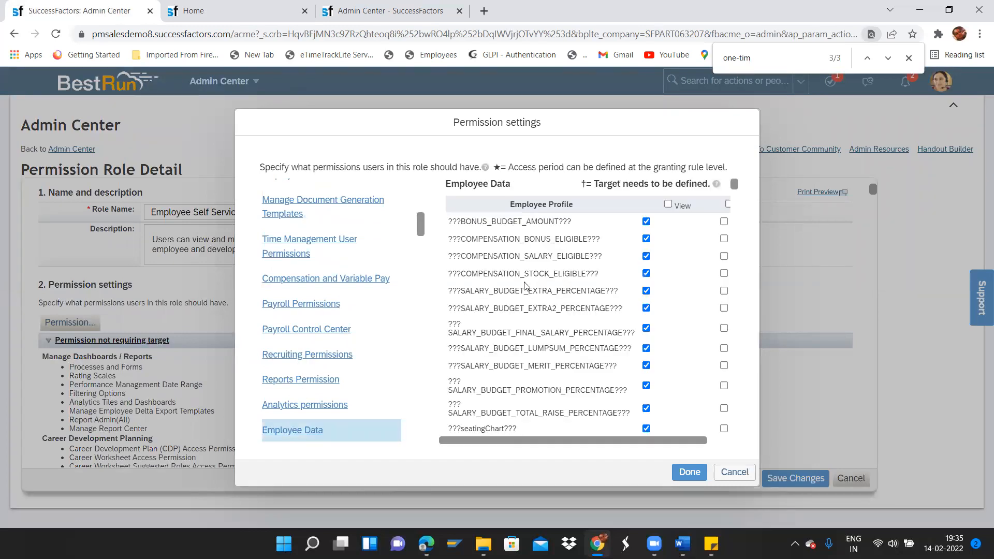
key(ctrl+f)
text(one-time)
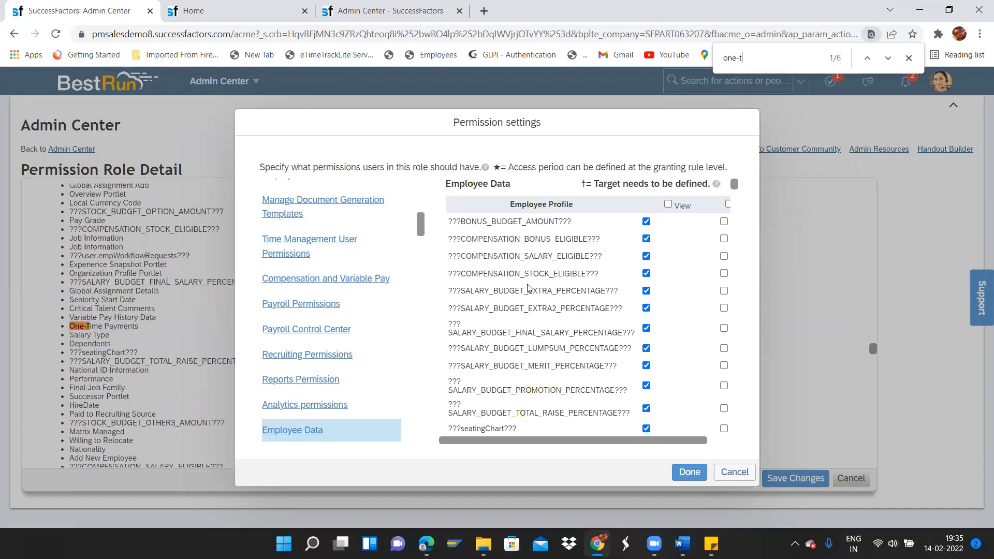
key(Return)
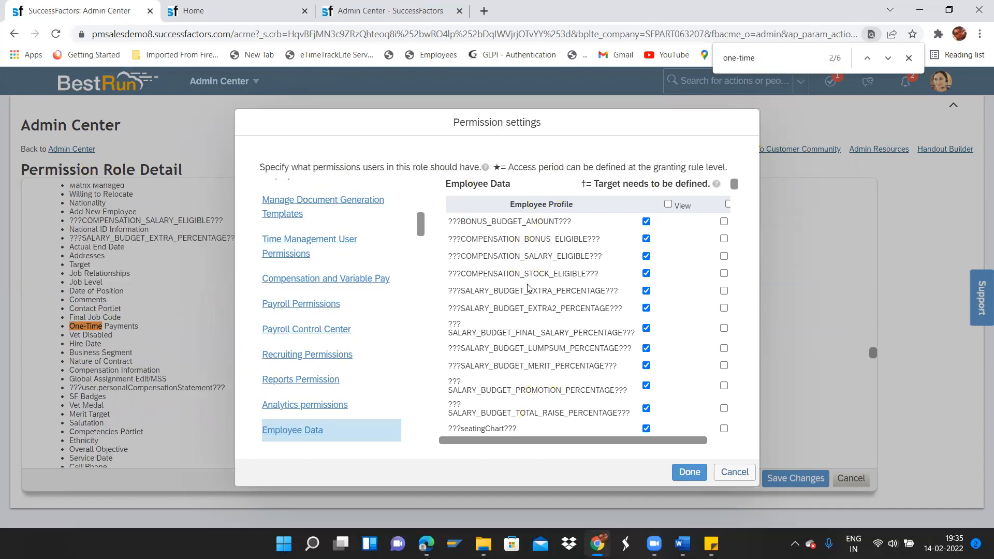
key(Return)
key(Return)
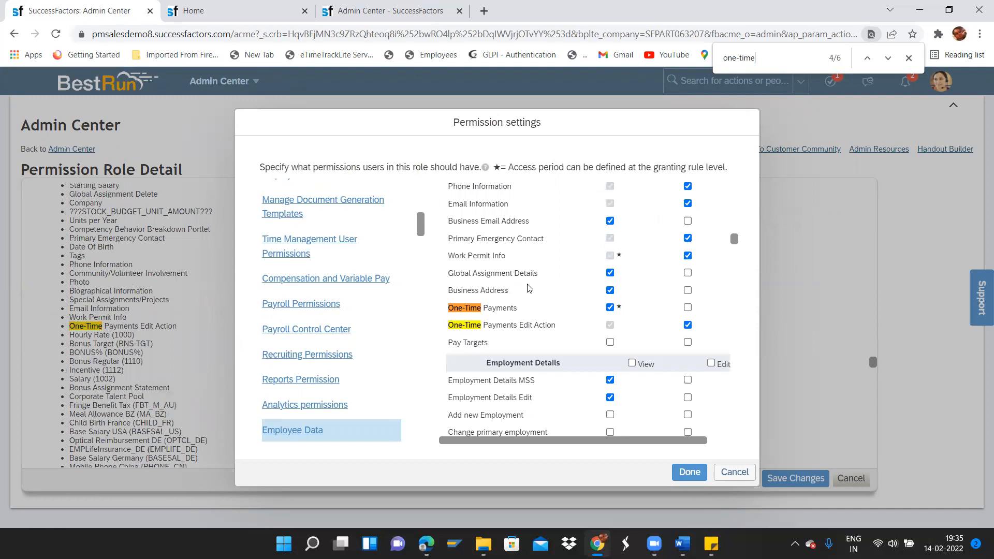
key(Return)
key(Return)
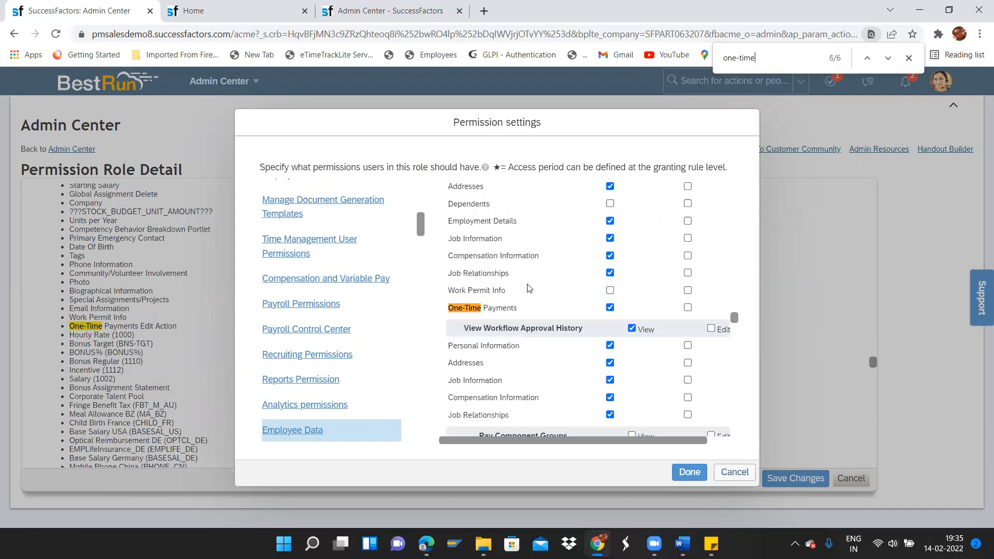
key(Return)
key(Return)
key(Return)
key(Return)
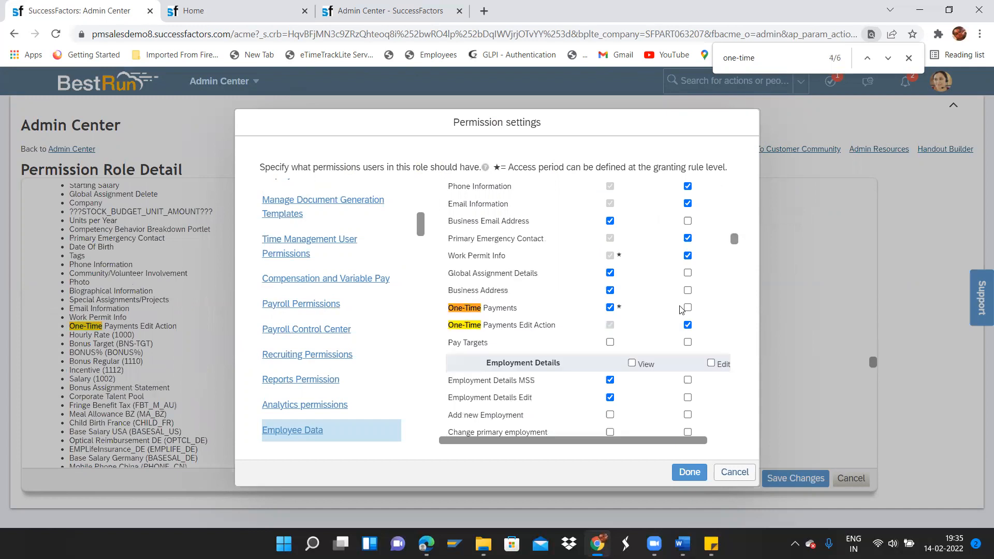
click(687, 325)
Close the settings, save the Employee Self Service role changes and confirm the warning.
drag(736, 240, 744, 177)
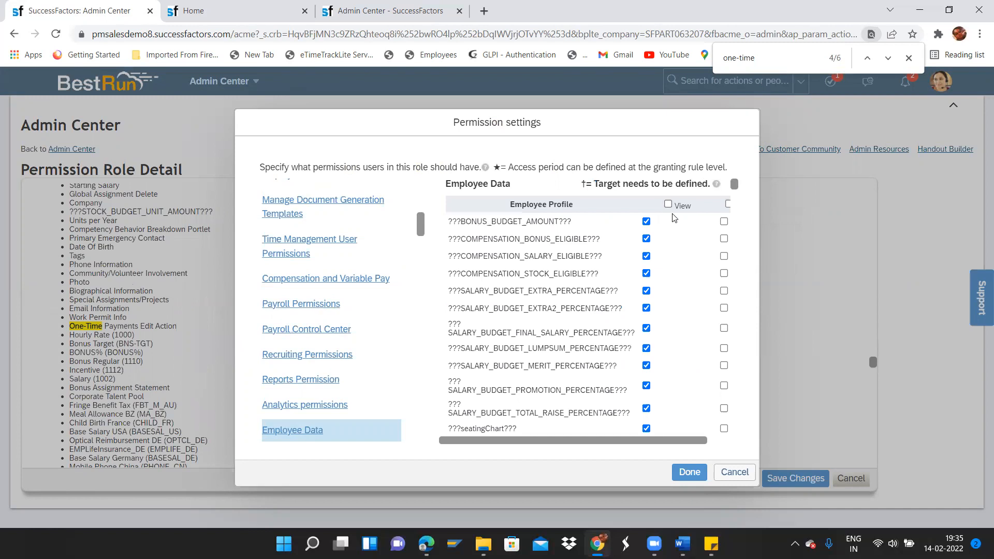
click(682, 472)
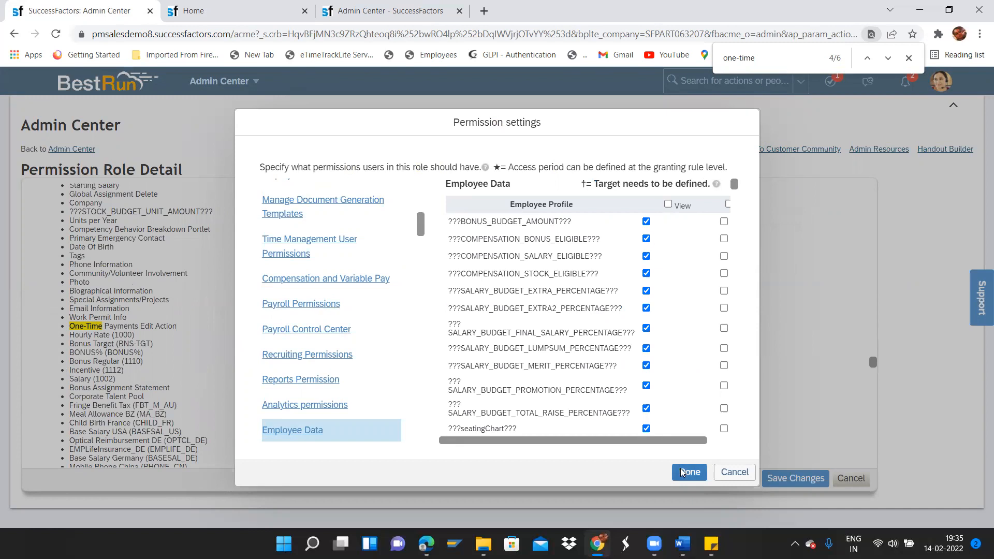
click(804, 484)
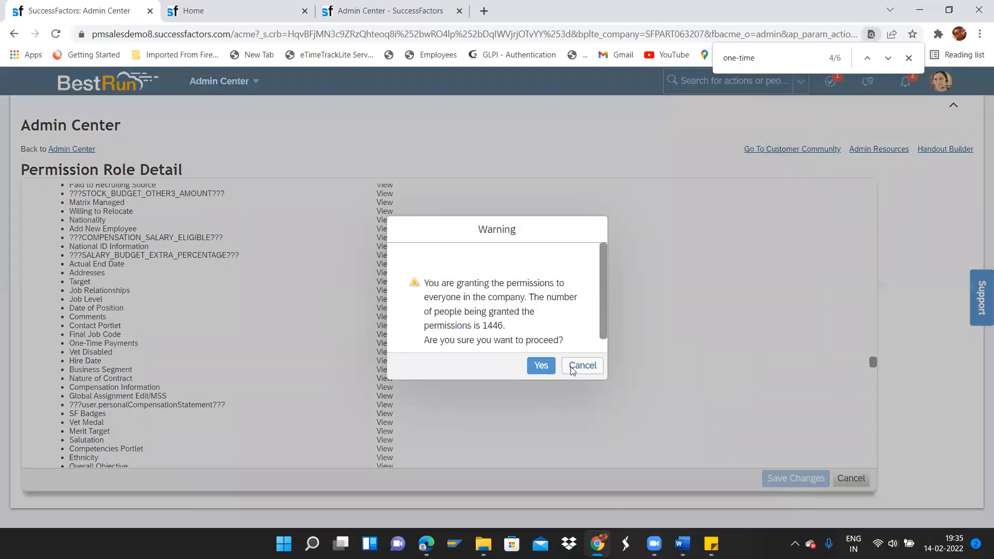
click(539, 365)
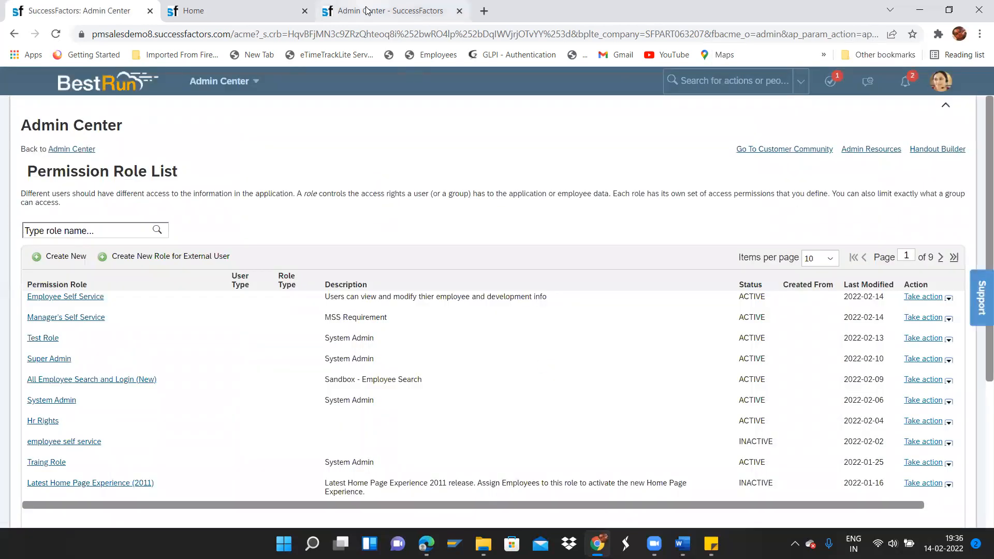
From the Home tab, proxy in as the SVP Operations & Maintenance employee via Proxy Now.
click(368, 6)
click(228, 16)
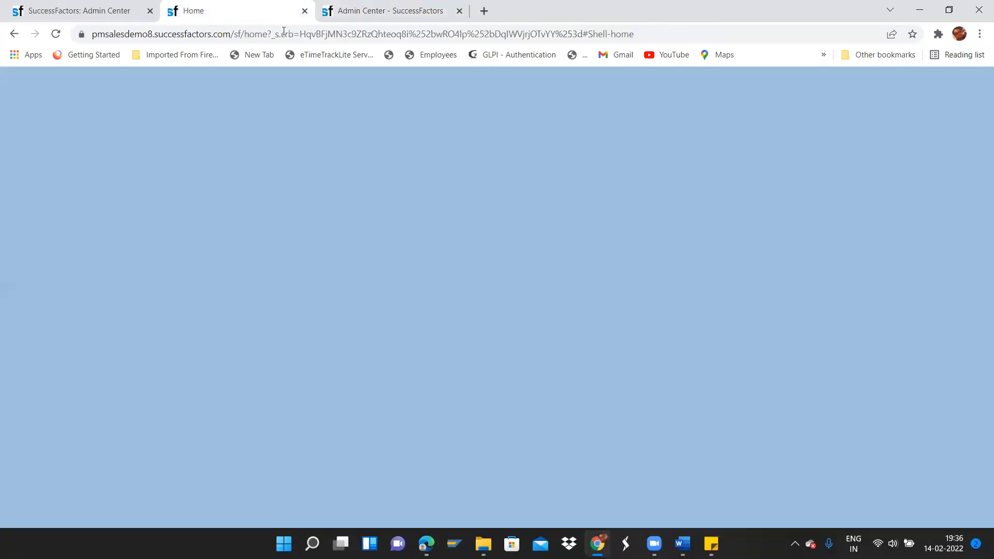
click(941, 82)
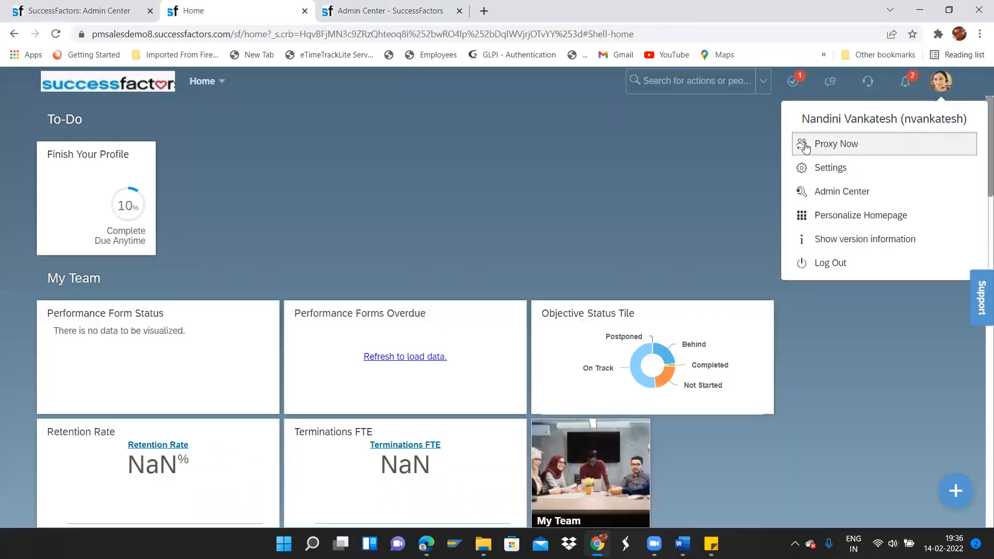
click(846, 147)
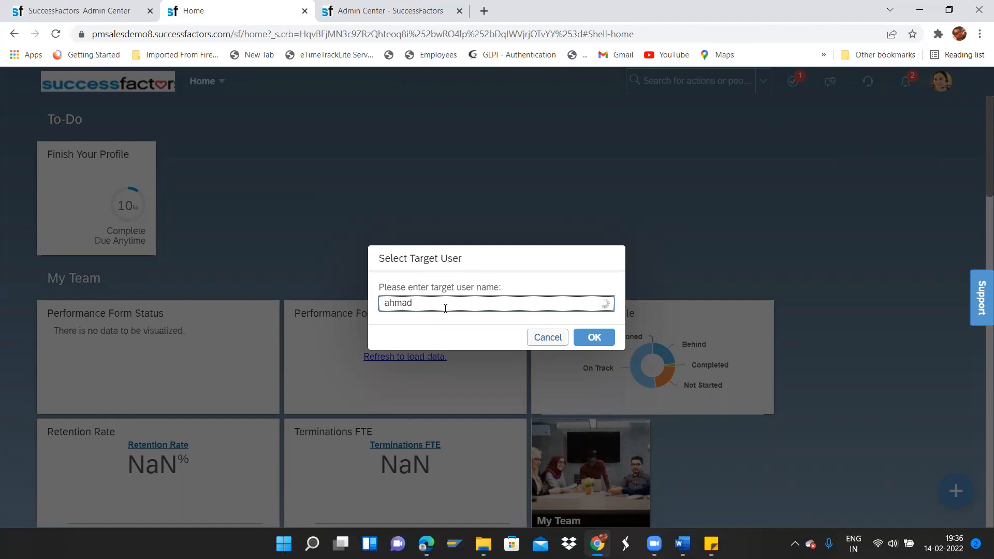
click(443, 331)
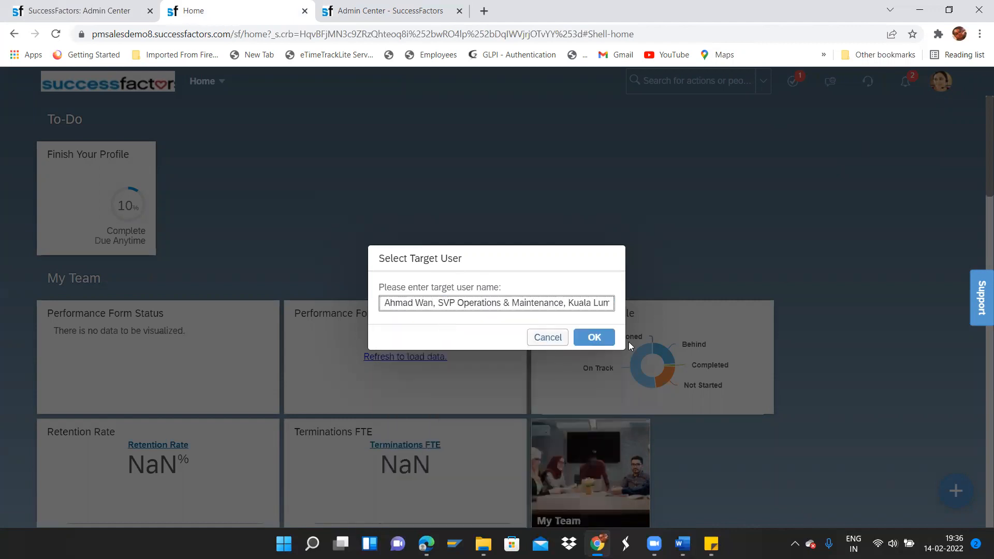
click(599, 337)
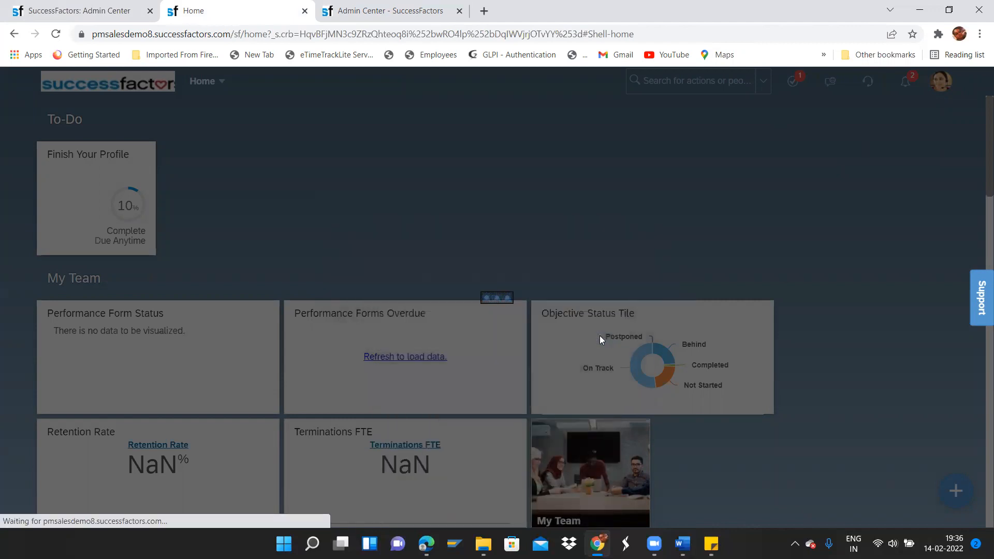
Open that employee's Employee Files profile from the modules menu.
scroll(599, 339, down, 1)
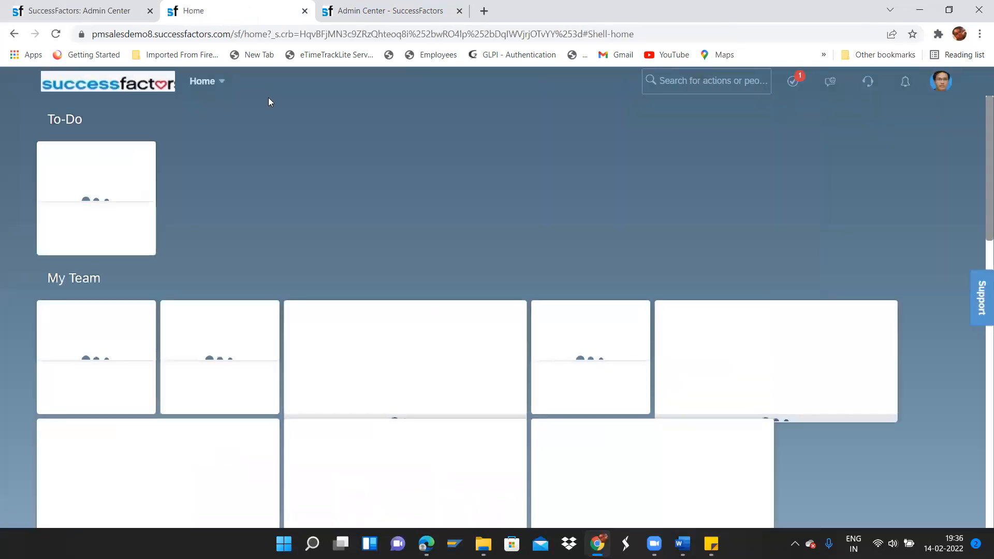
click(207, 78)
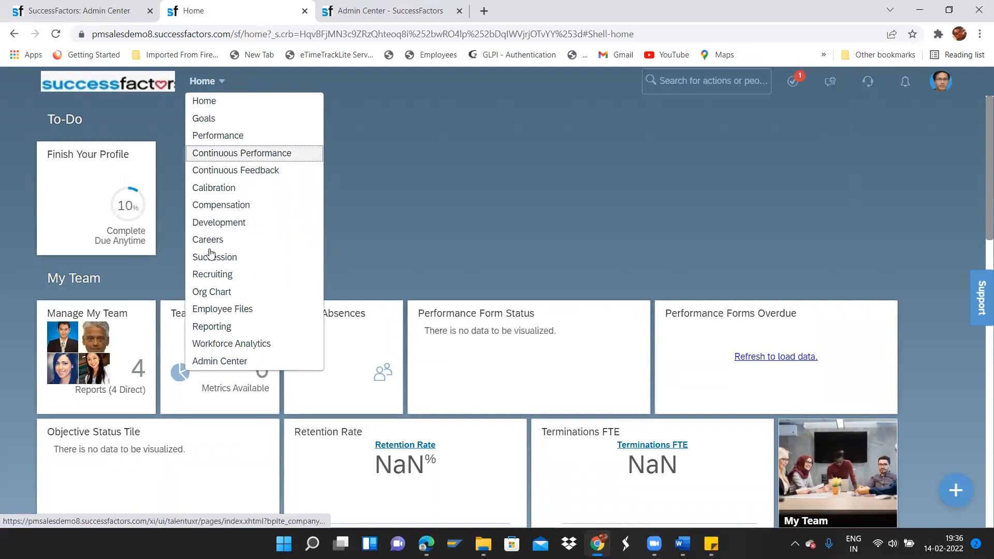
click(220, 310)
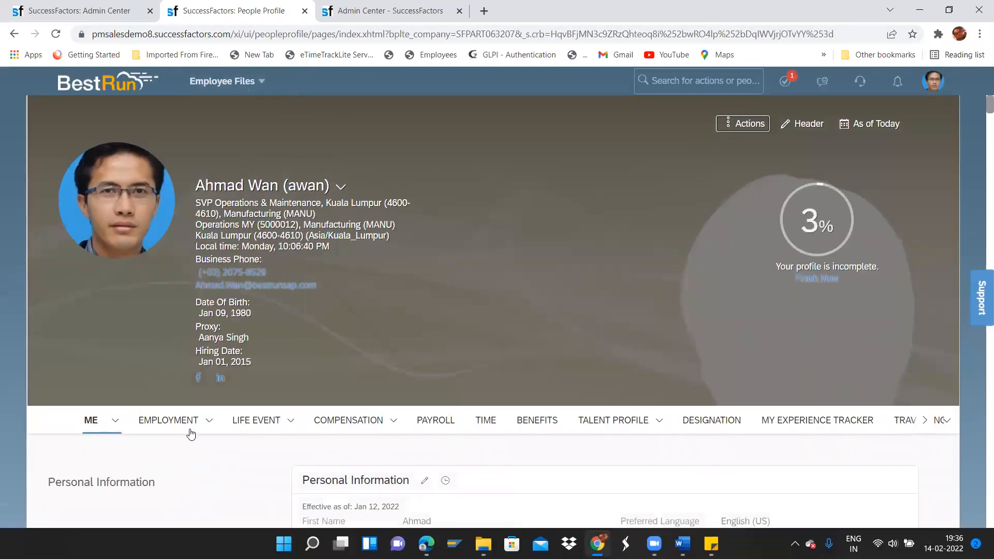
Check that the employee's One-Time Payments show No data, then return to the Permission Role List tab.
click(342, 420)
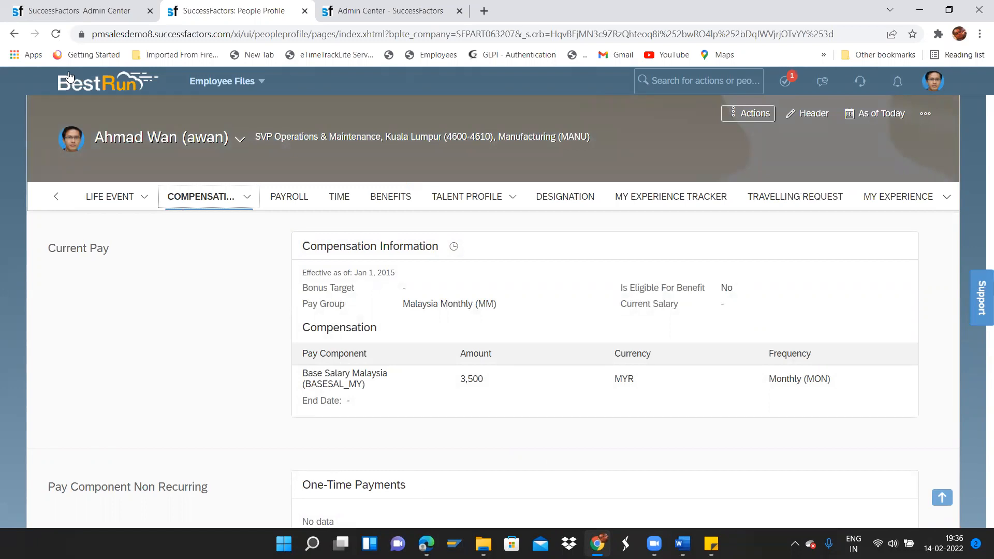
click(45, 10)
scroll(980, 368, down, 1)
scroll(980, 372, up, 1)
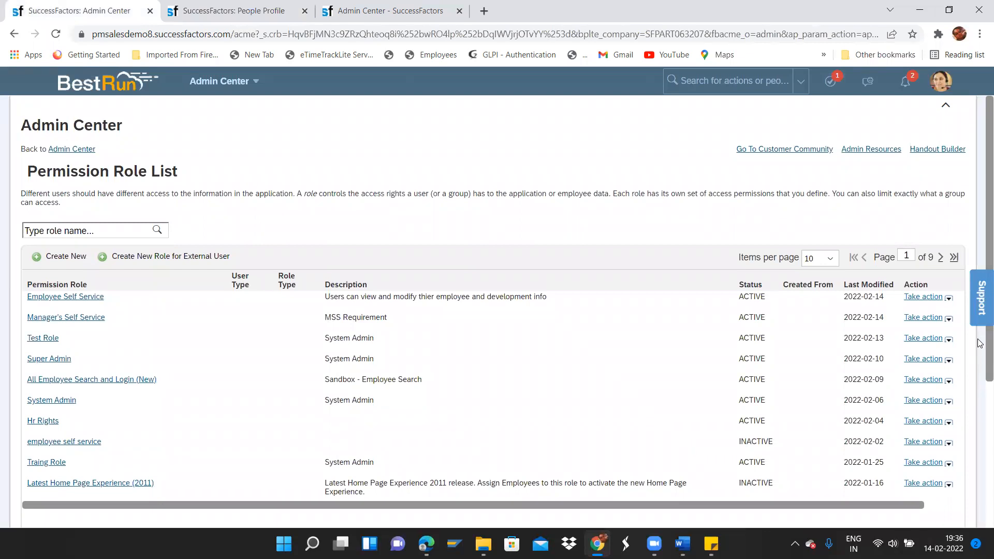
click(233, 11)
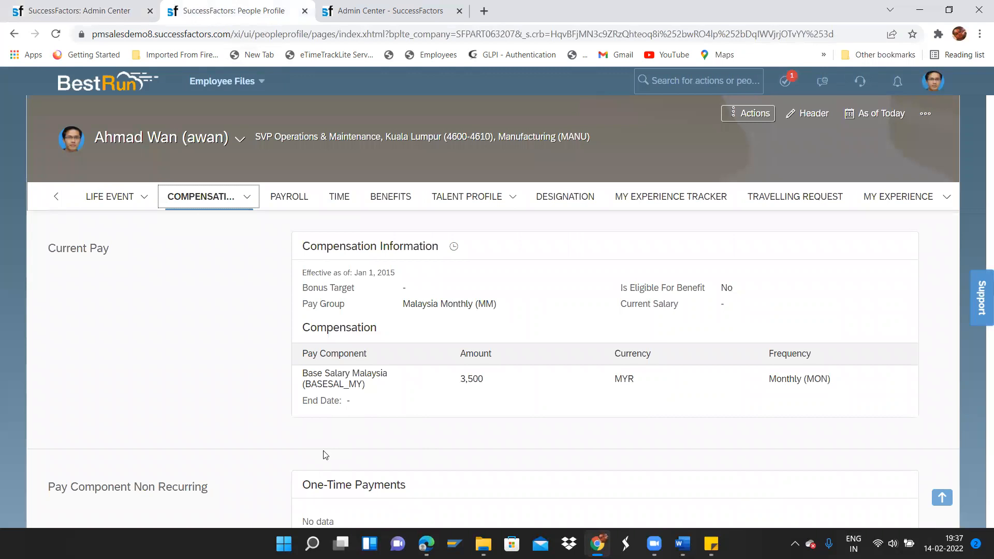
click(91, 10)
click(71, 318)
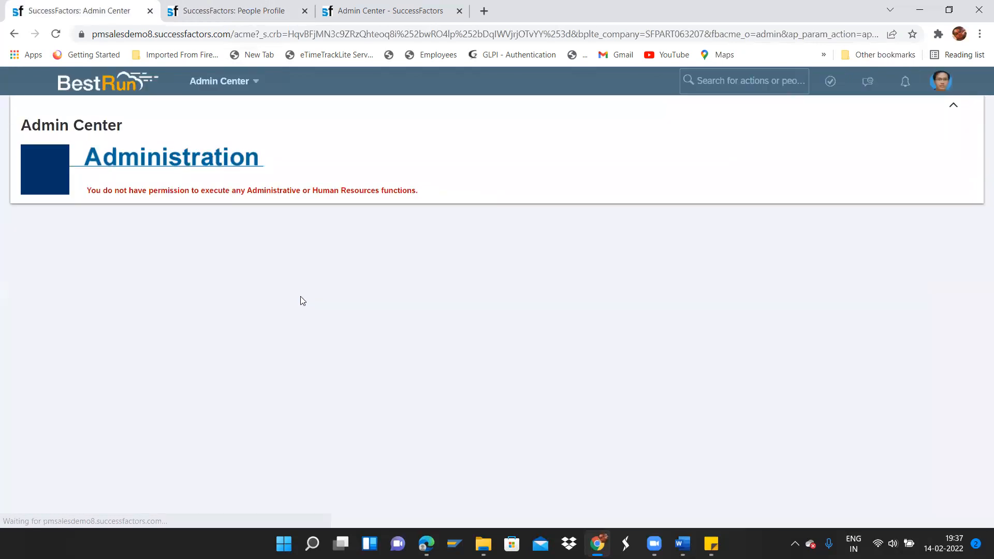
click(373, 11)
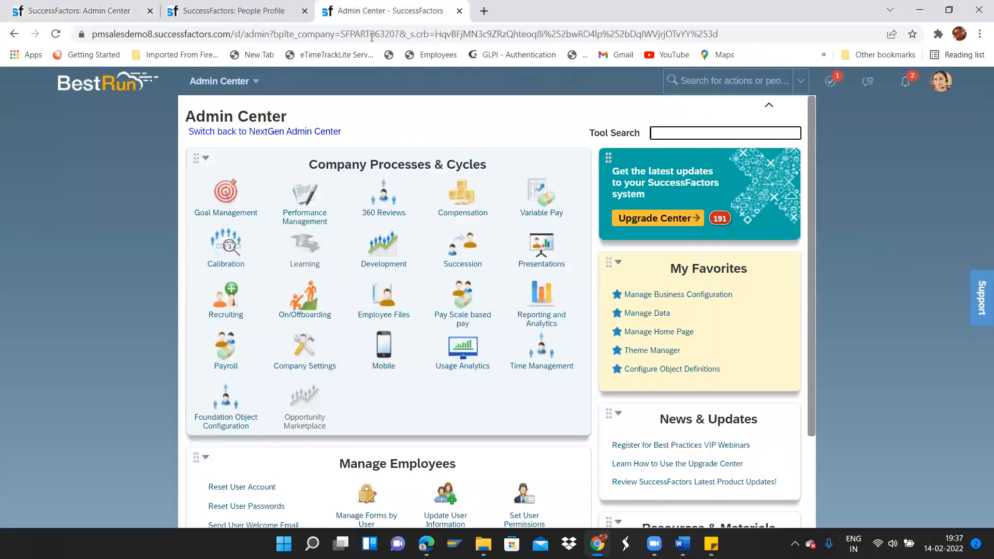
click(267, 11)
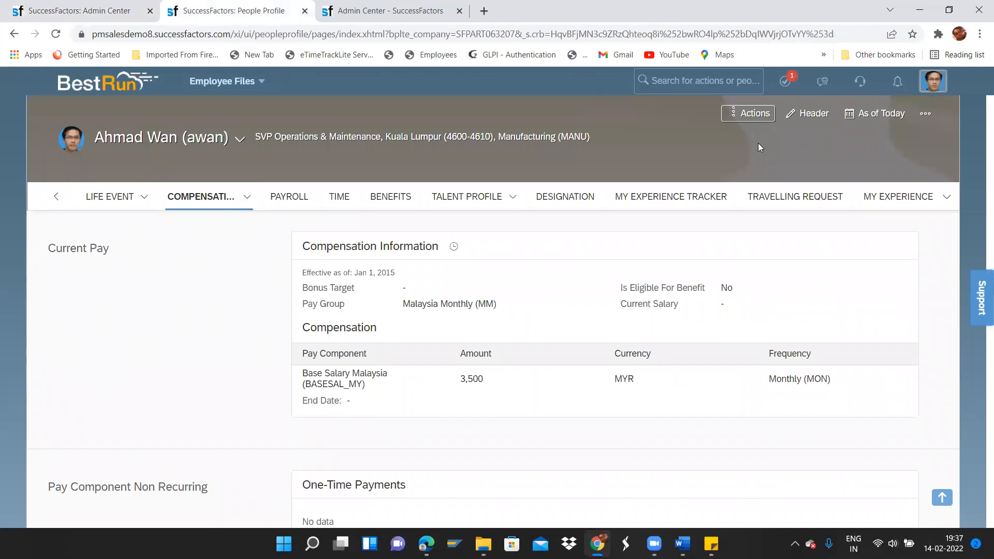
click(938, 86)
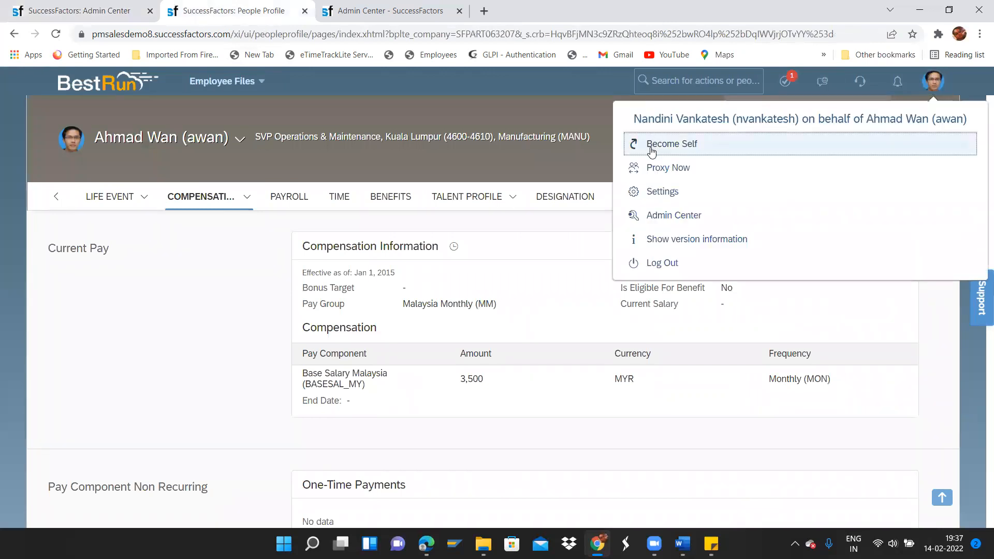
click(652, 150)
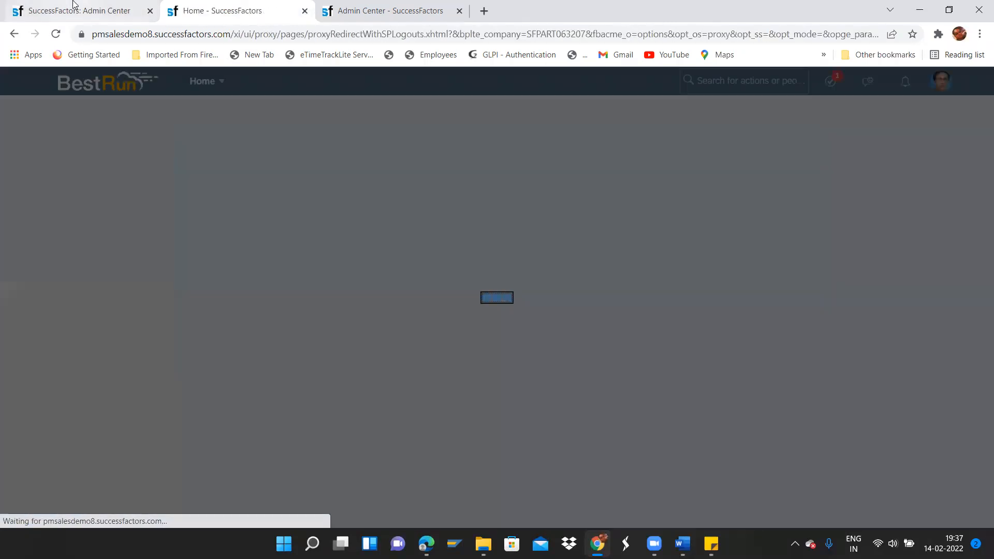
click(75, 4)
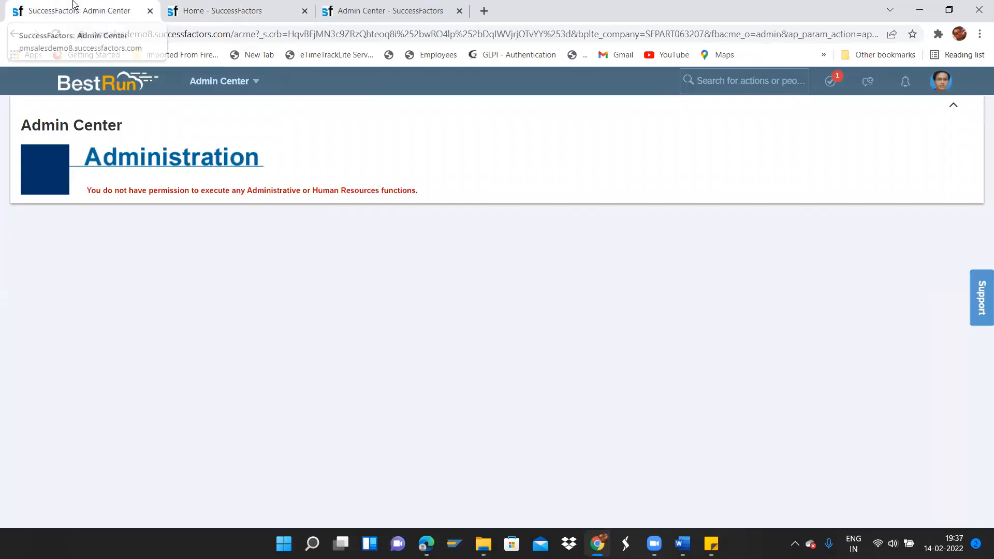
click(268, 6)
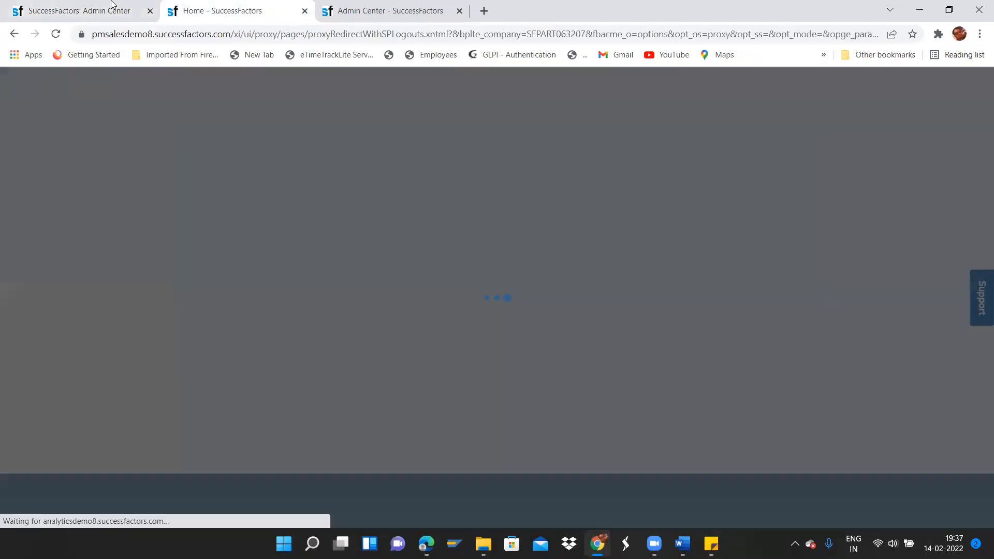
click(79, 6)
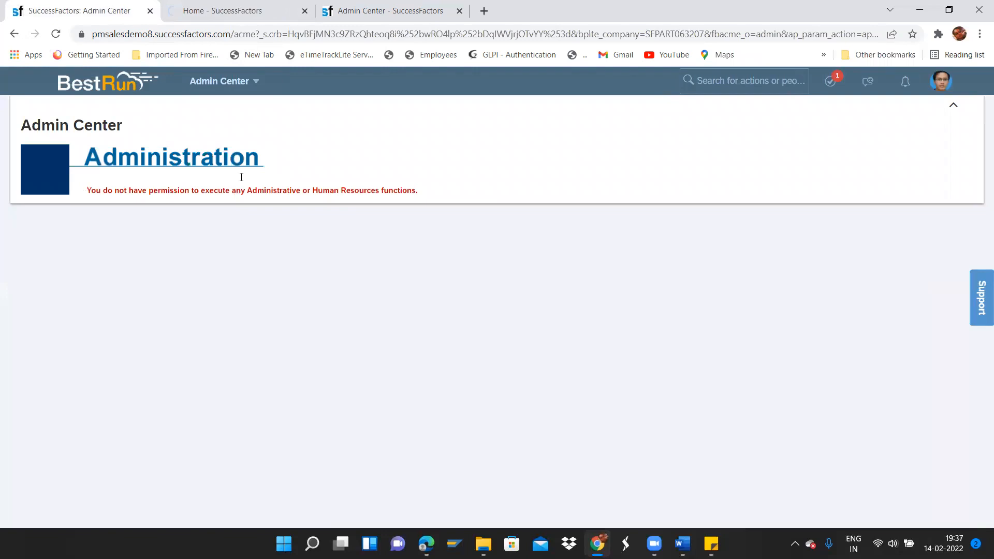
click(222, 80)
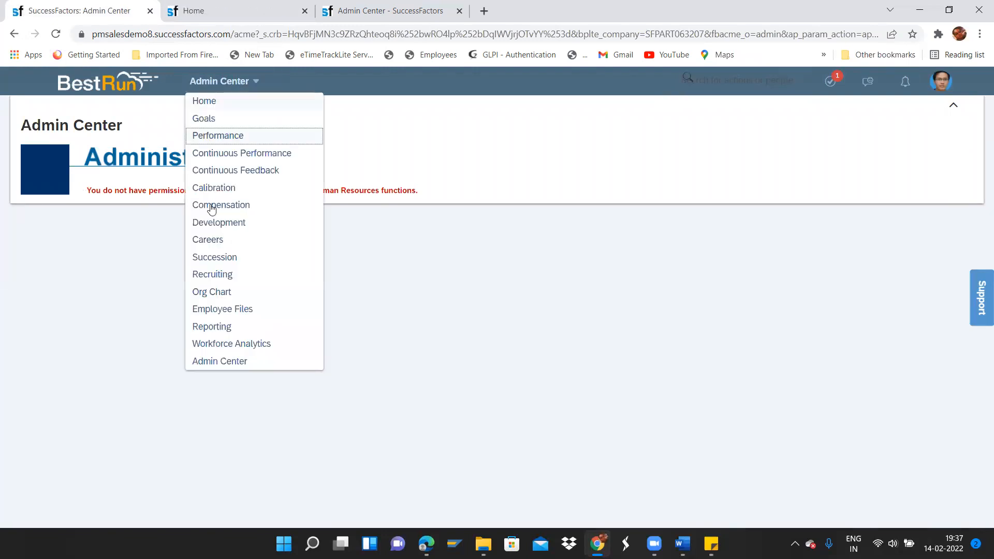
click(411, 306)
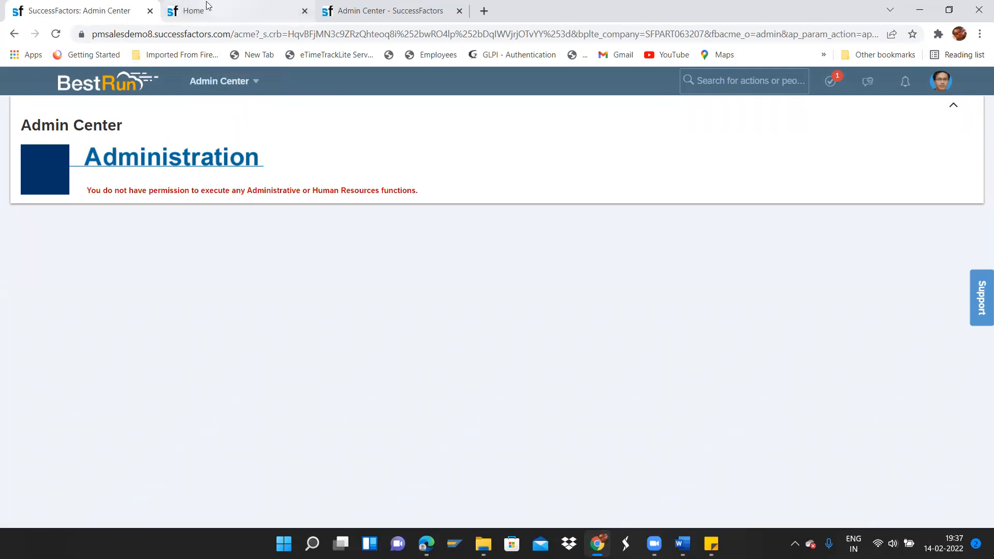
Reload Admin Center, tick Include access to Granted User (Self) on the All Managers grant, and save.
click(174, 34)
key(Return)
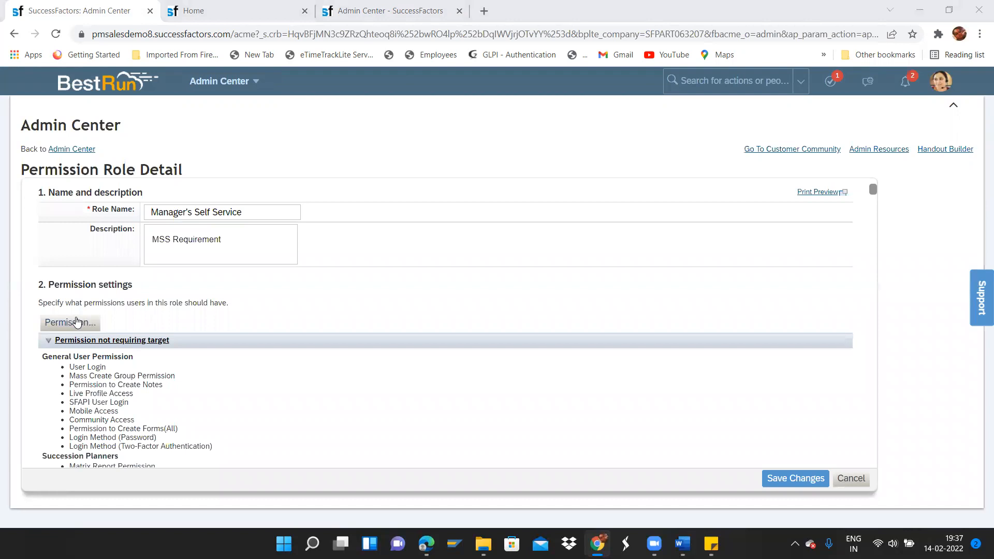
drag(872, 190, 869, 461)
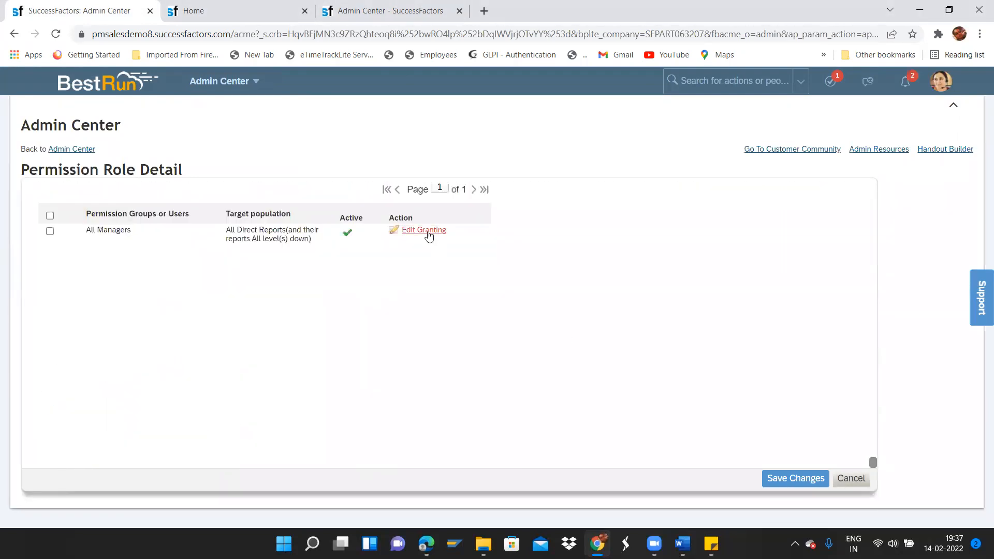
click(427, 231)
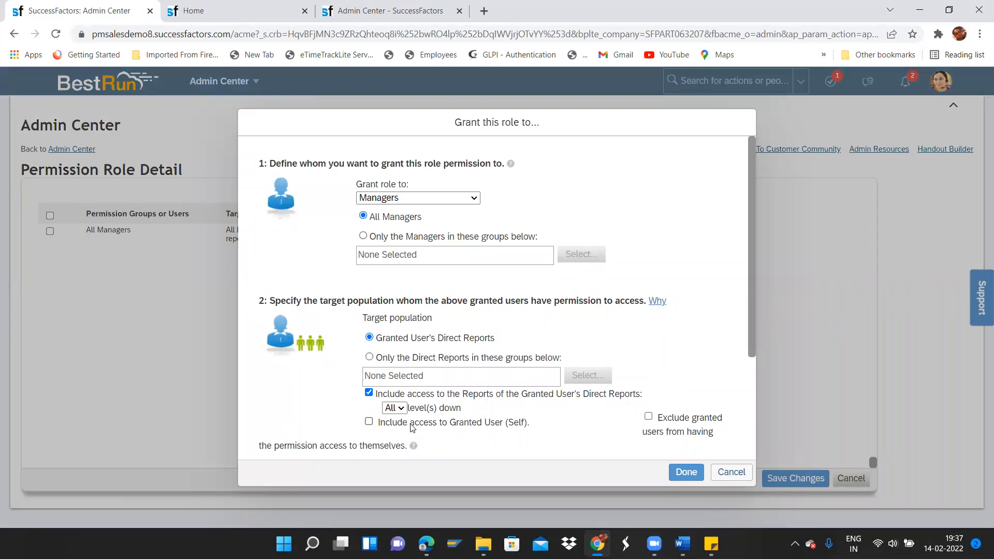
click(368, 422)
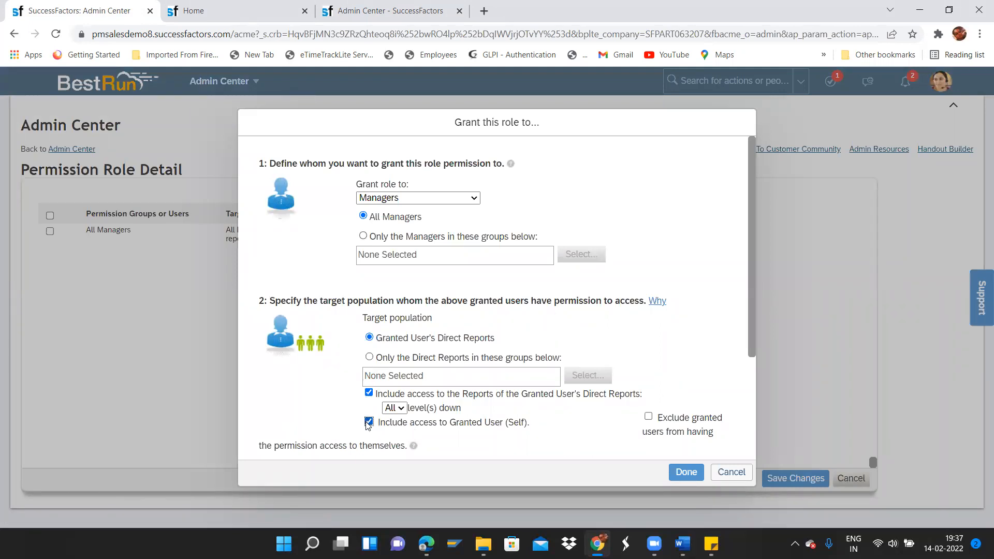
click(683, 473)
click(773, 476)
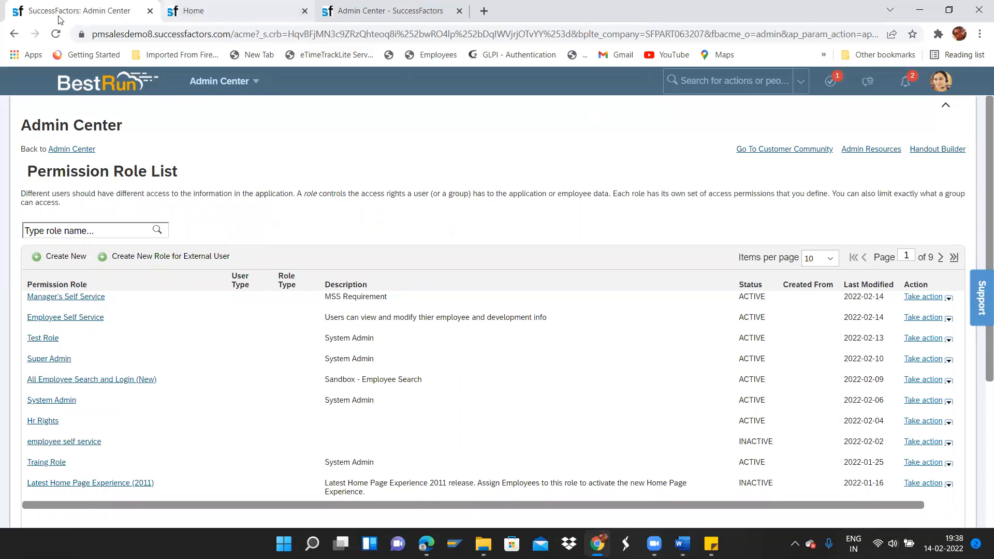
Switch between the browser tabs, ending on the SuccessFactors home page.
click(224, 7)
click(63, 7)
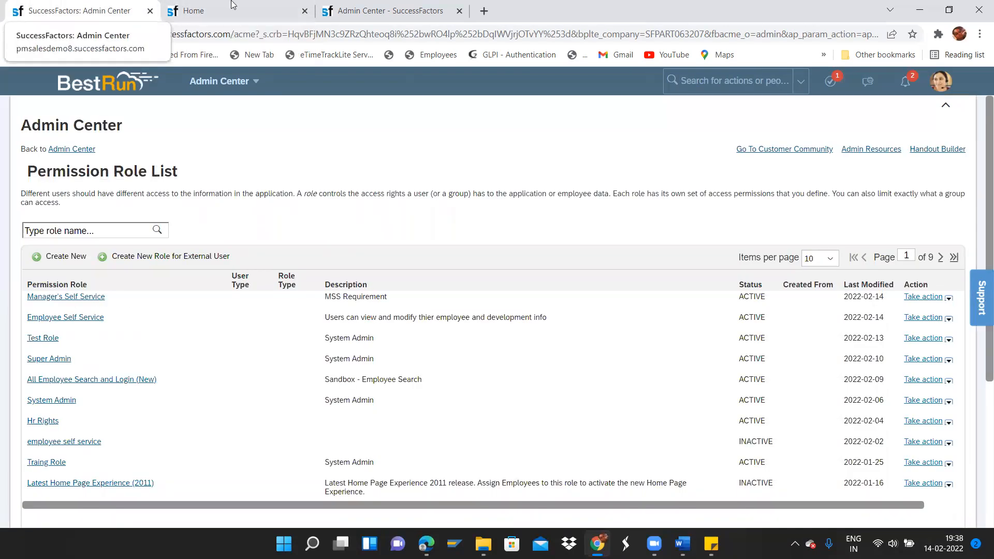
click(267, 11)
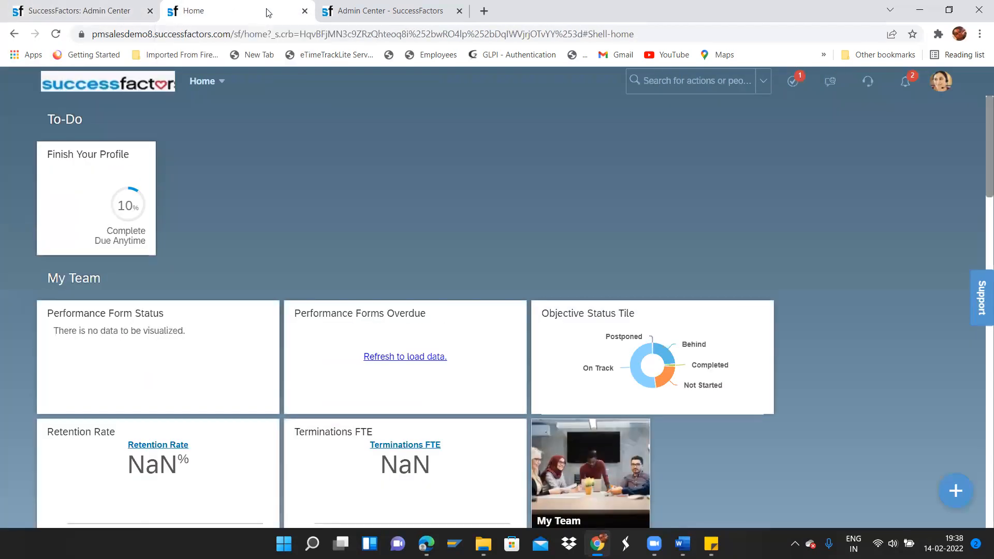
click(34, 5)
click(335, 9)
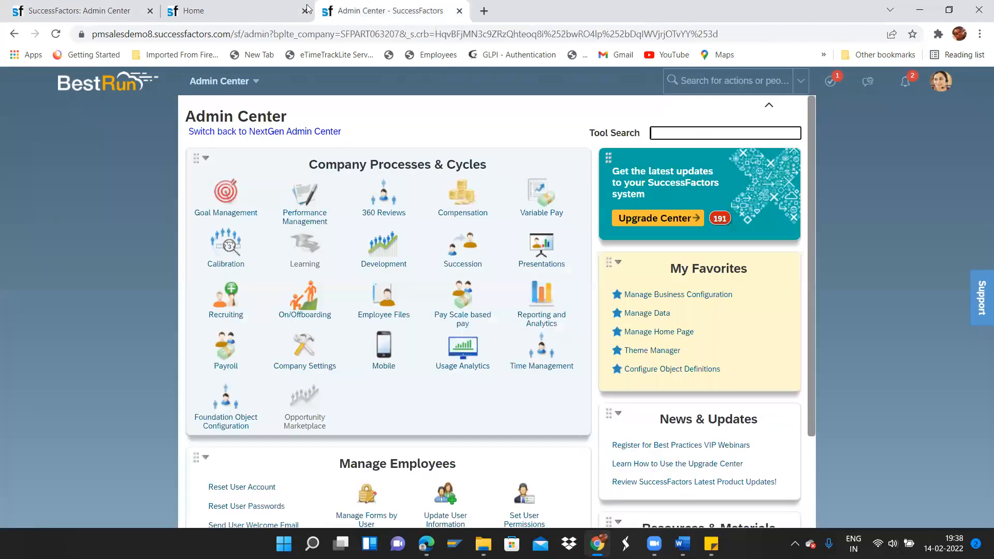
click(269, 10)
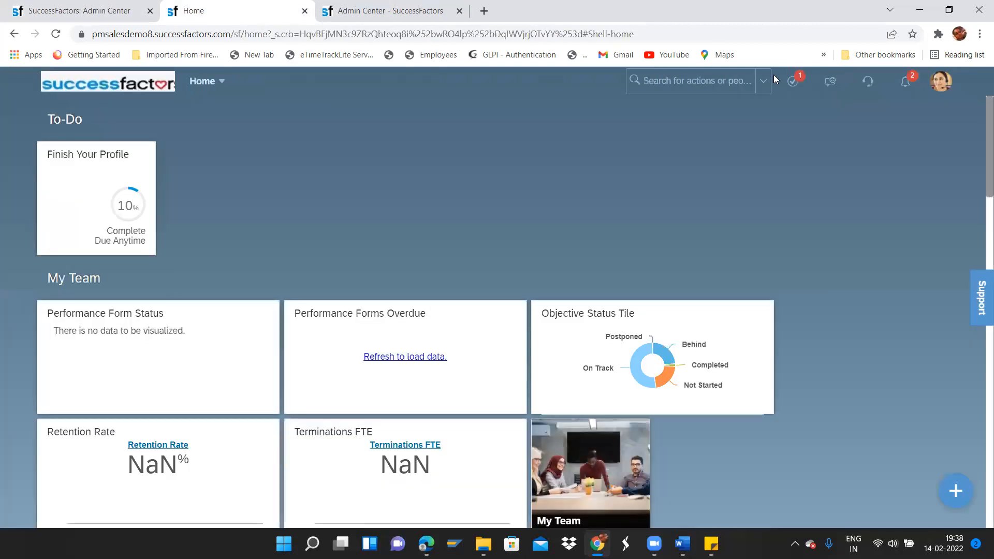
Proxy in as the SVP Operations & Maintenance employee by searching their name and confirming.
click(939, 81)
click(828, 142)
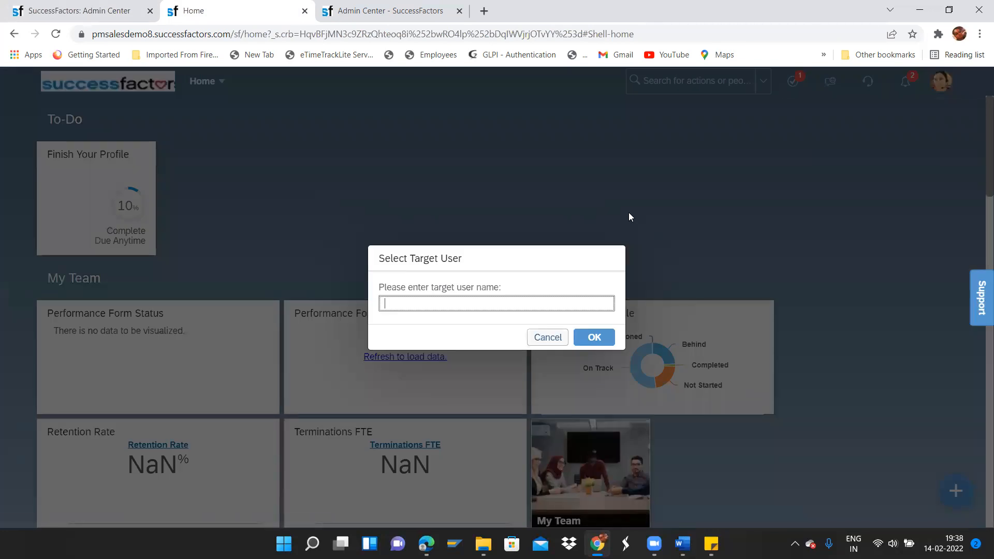
text(ahmad)
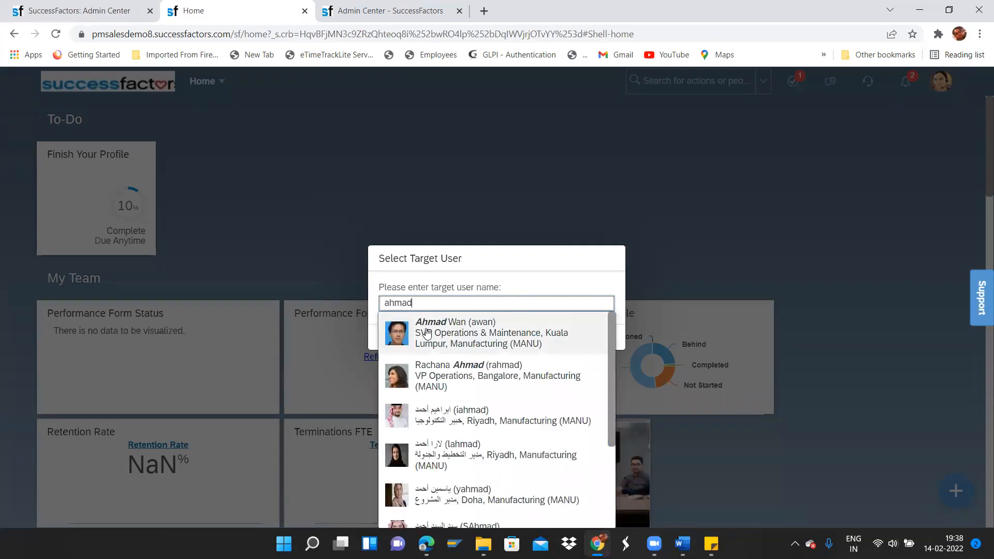
click(449, 331)
click(601, 337)
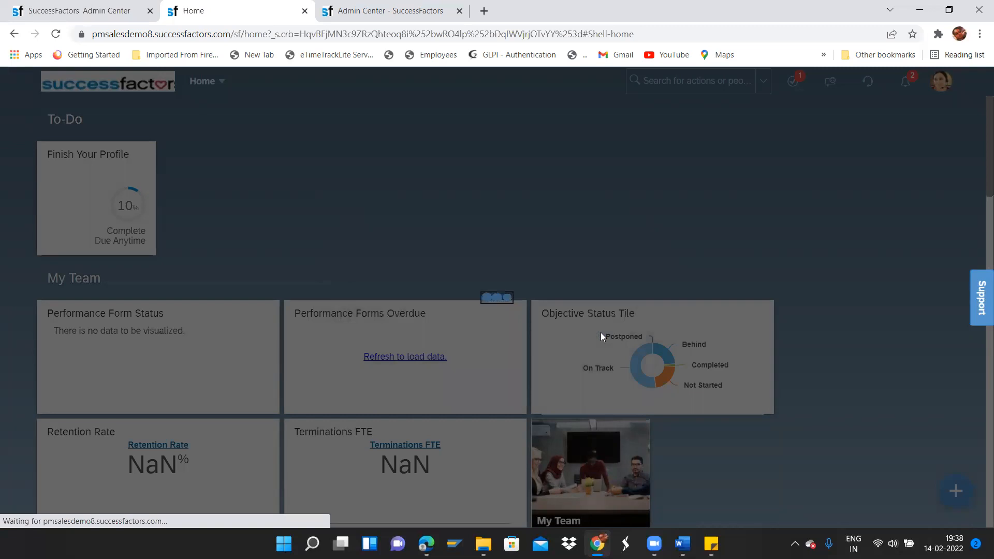
scroll(601, 334, down, 1)
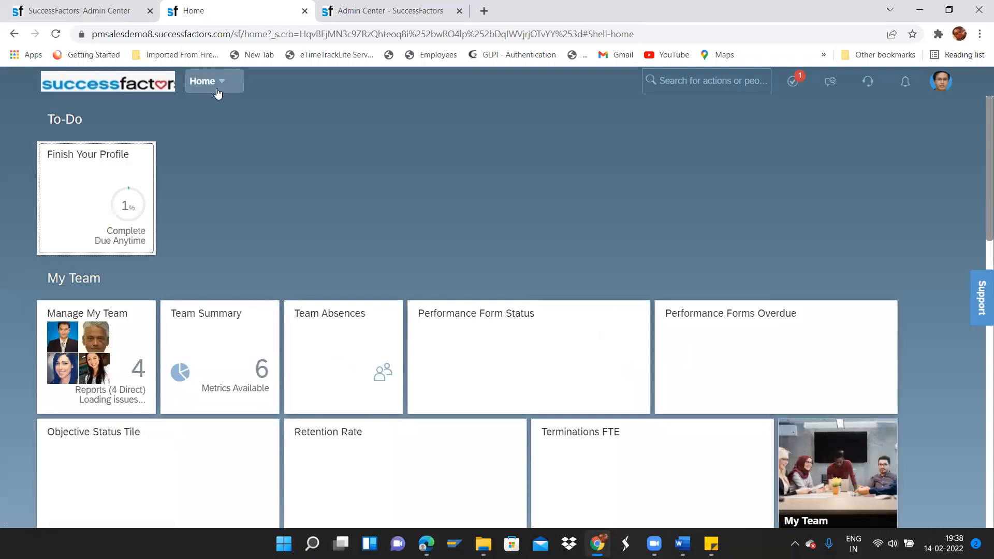
Go to Employee Files and view the proxied employee's Compensation tab, checking One-Time Payments shows No data.
click(218, 92)
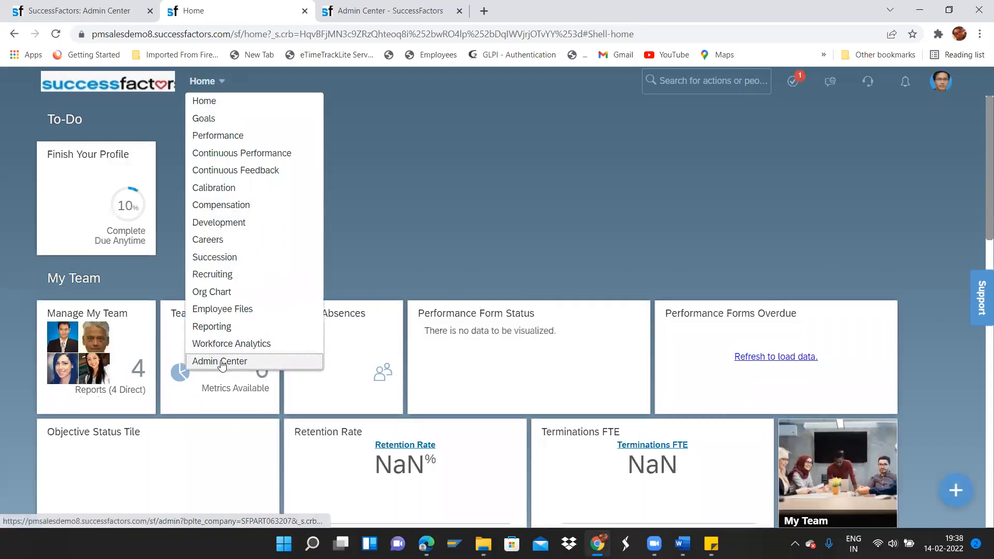
click(229, 311)
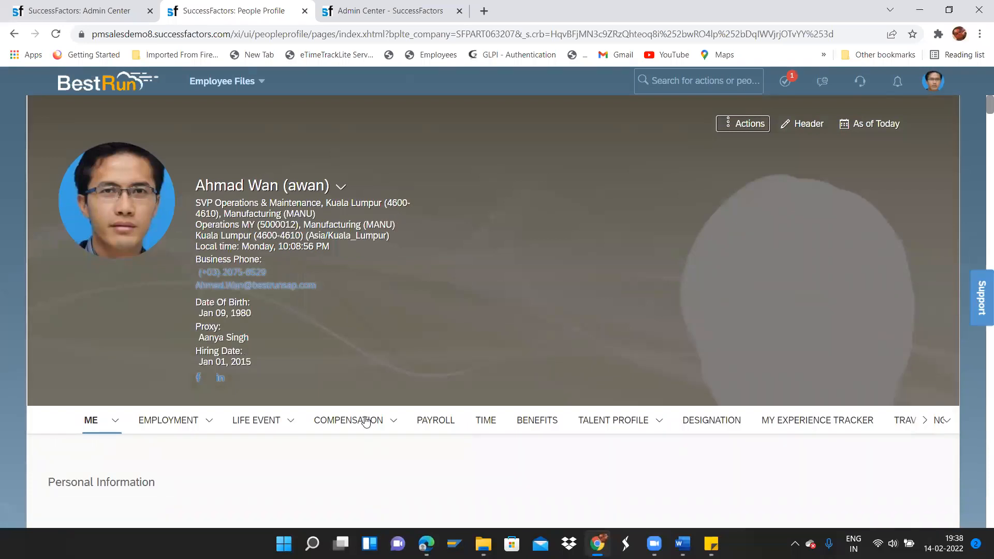
click(366, 420)
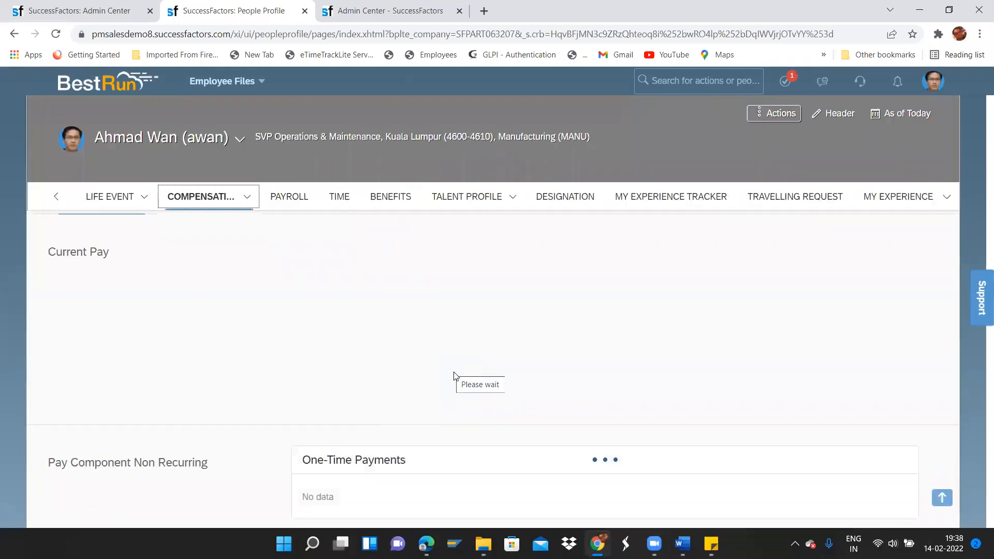
scroll(980, 340, down, 6)
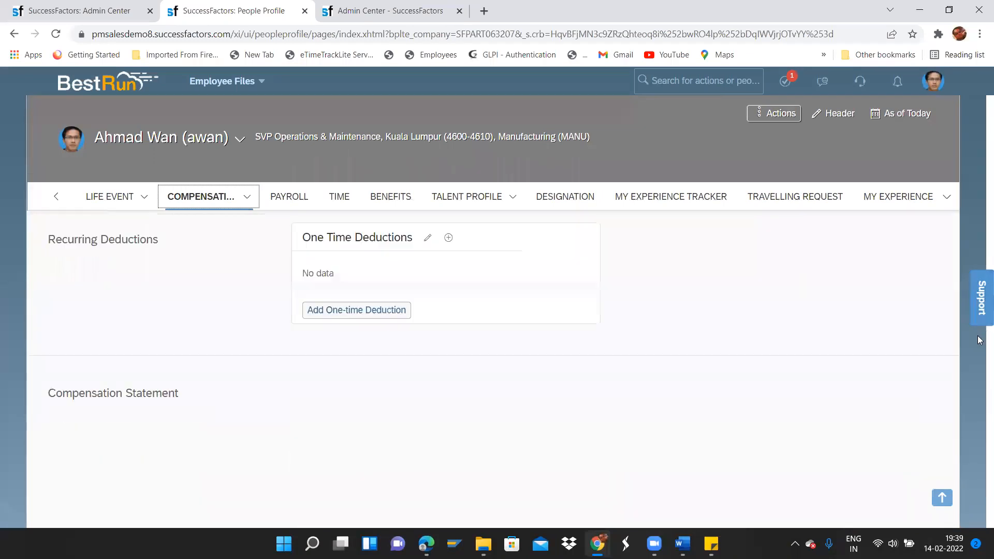
scroll(980, 339, down, 10)
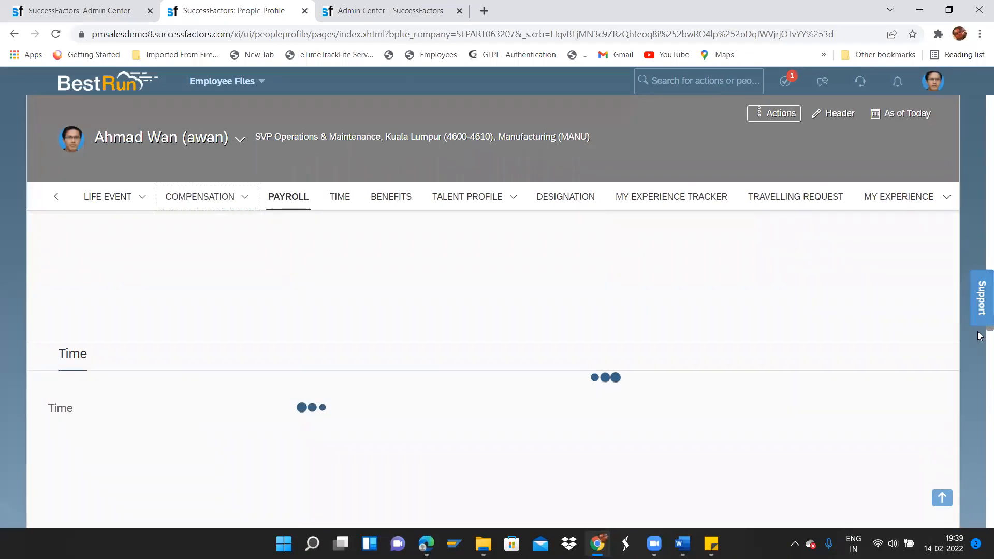
scroll(980, 334, up, 5)
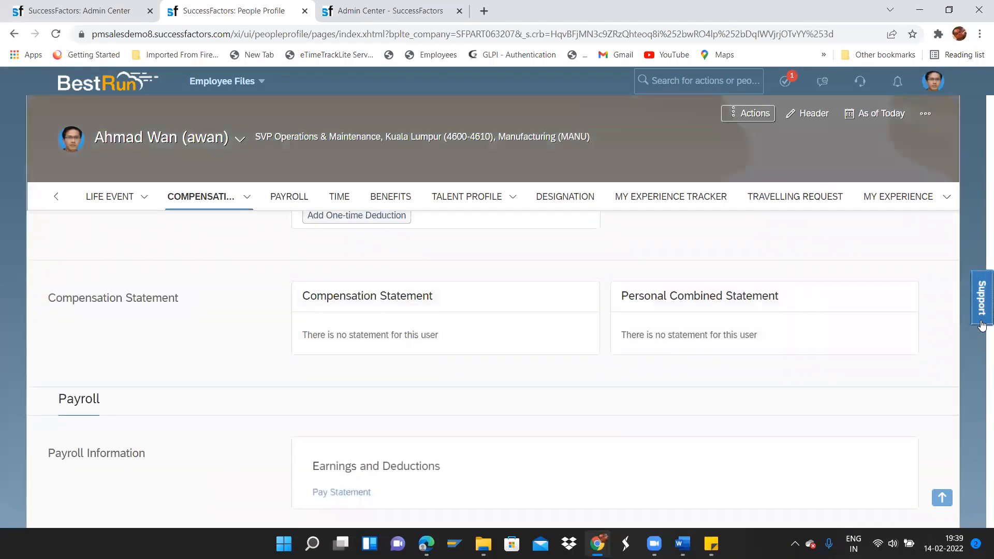
scroll(981, 324, down, 7)
scroll(980, 315, up, 11)
scroll(980, 311, up, 10)
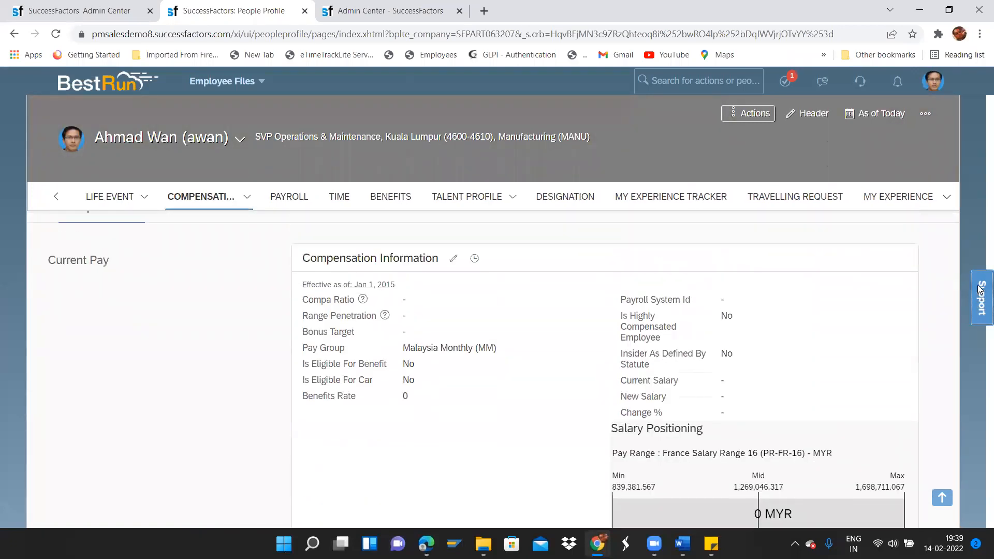
Check whether the Compensation Information block can be edited.
click(455, 254)
scroll(979, 354, down, 15)
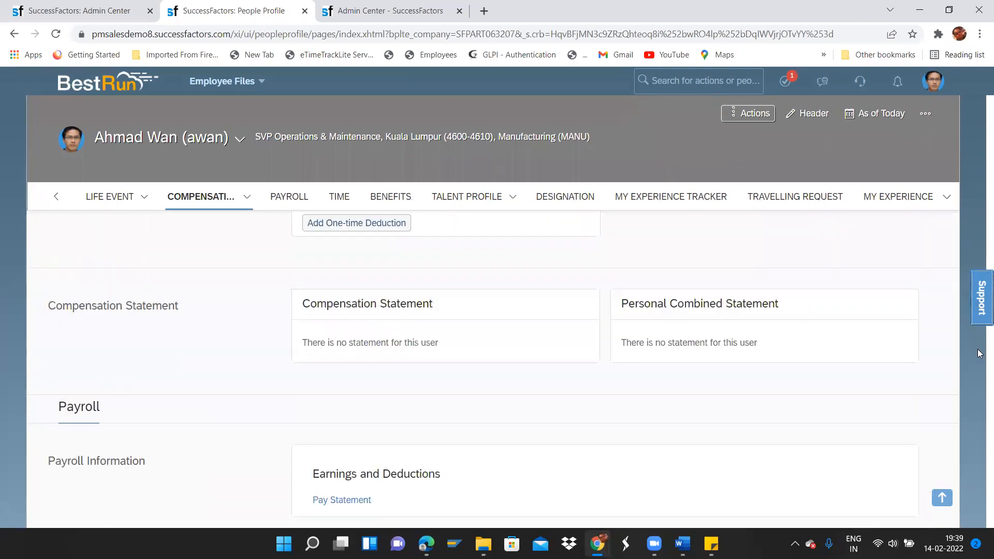
scroll(979, 249, up, 10)
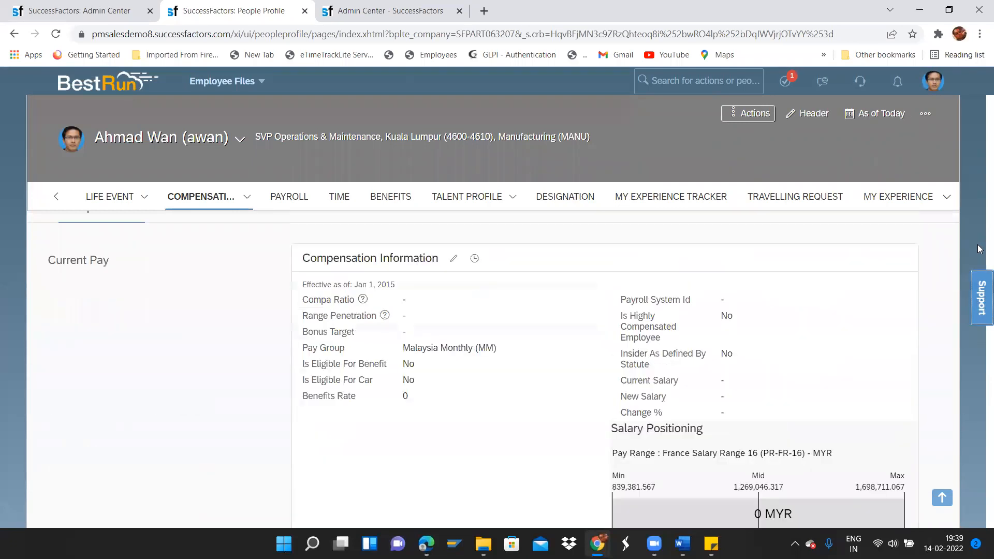
scroll(979, 386, down, 10)
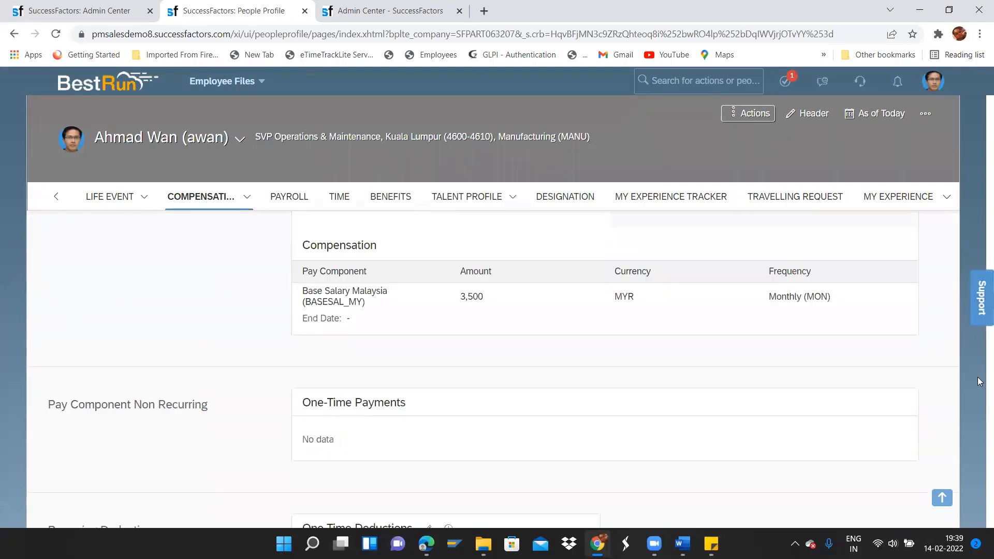
Open the support help panel, then close it and return to the Compensation view.
click(980, 331)
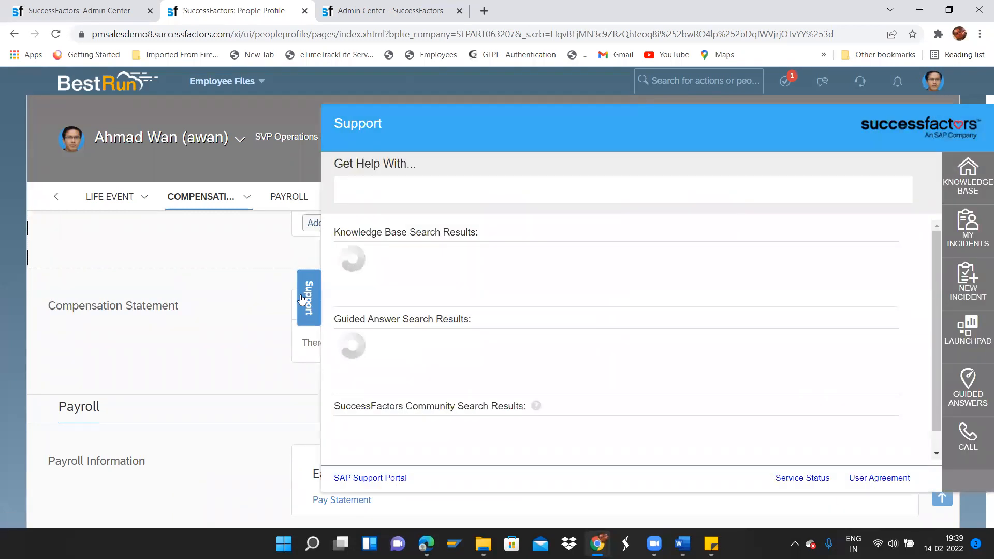
click(307, 298)
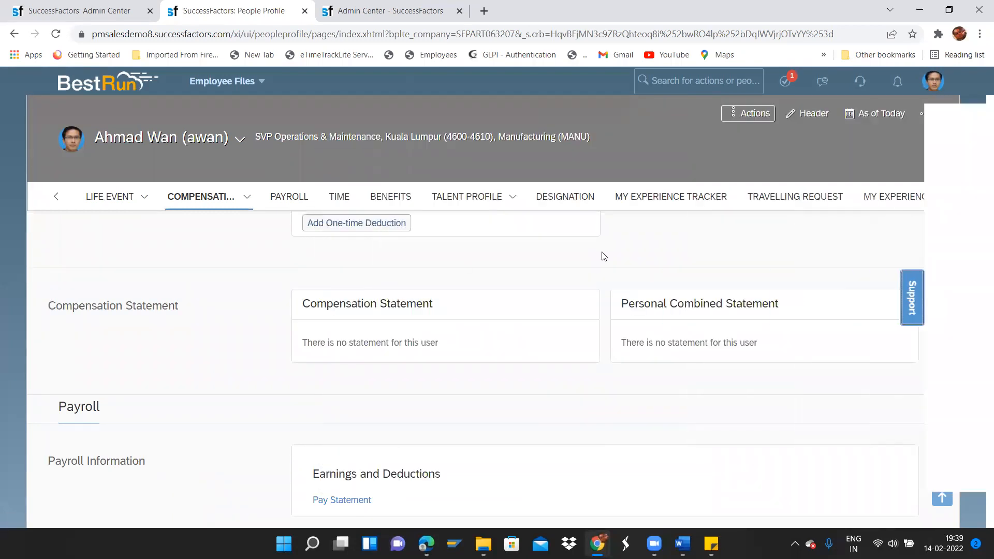
scroll(979, 254, up, 5)
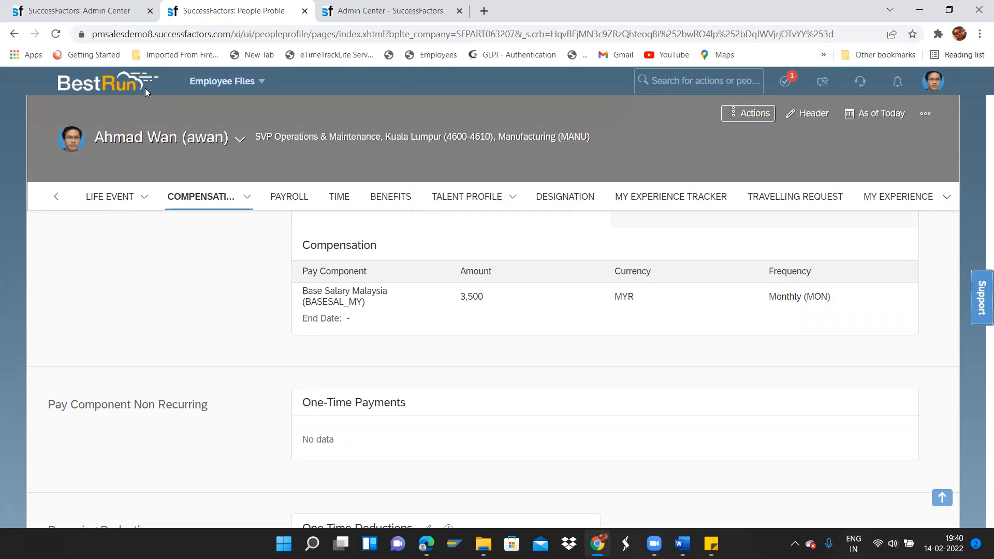
End the proxy session with Become Self to return to your own administrator account.
click(66, 6)
click(243, 13)
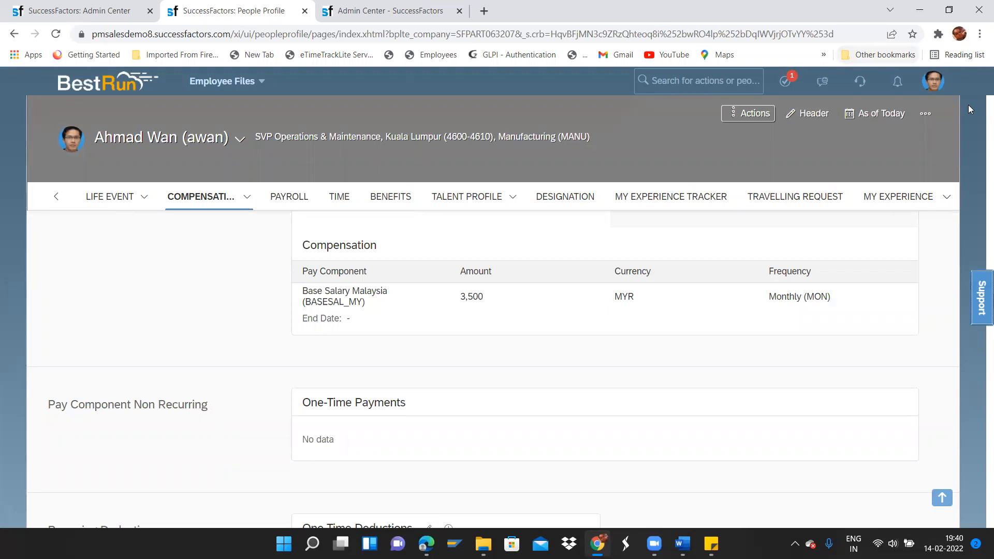
click(933, 81)
click(689, 149)
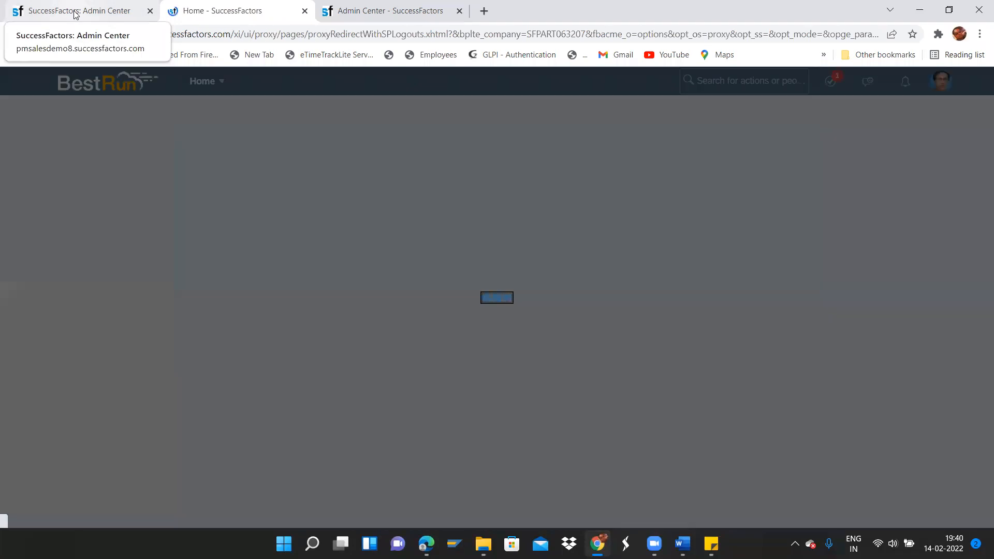
Search people for the Kuala Lumpur Management & Planning employee and open their profile.
click(75, 12)
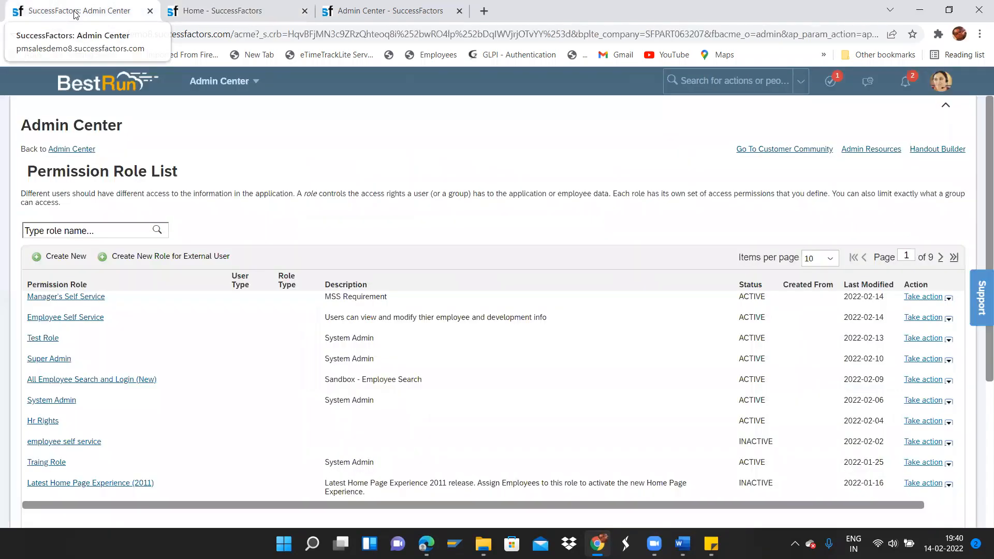
click(744, 93)
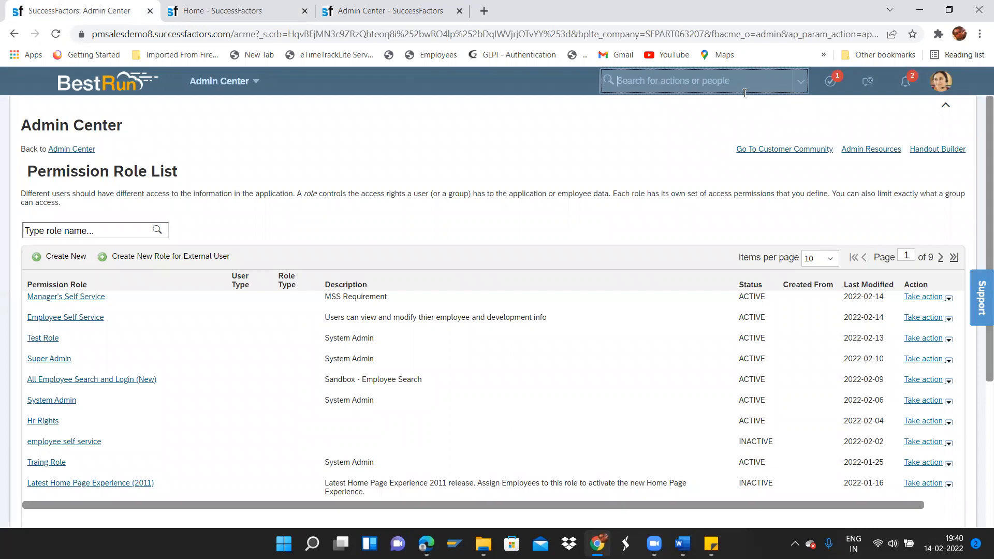
text(kual)
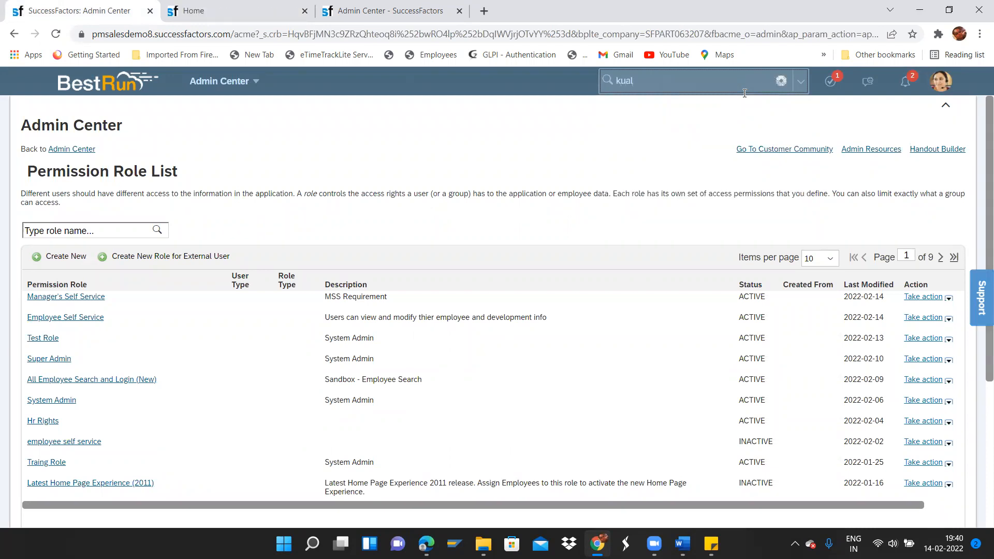
click(519, 88)
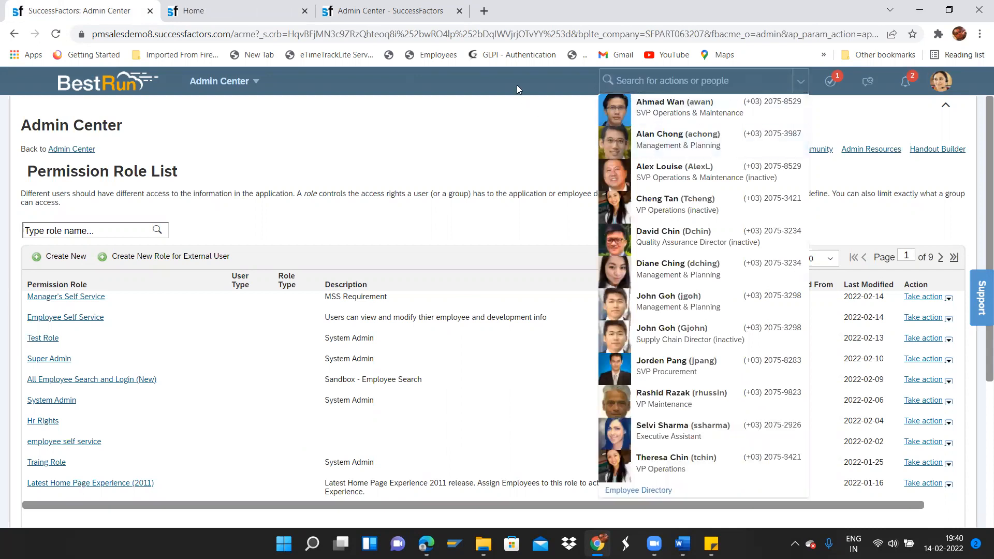
click(750, 75)
text(alan chaong)
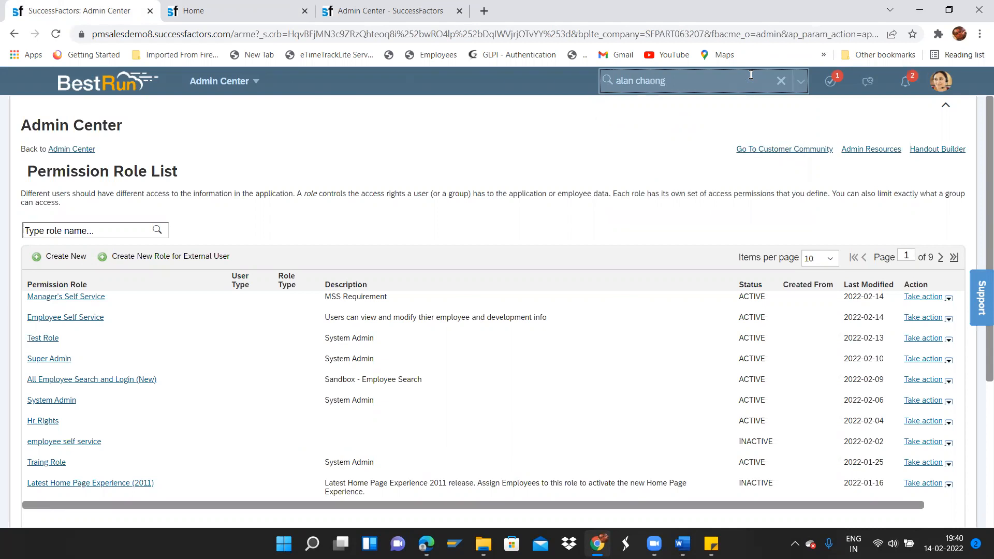
key(BackSpace)
key(BackSpace)
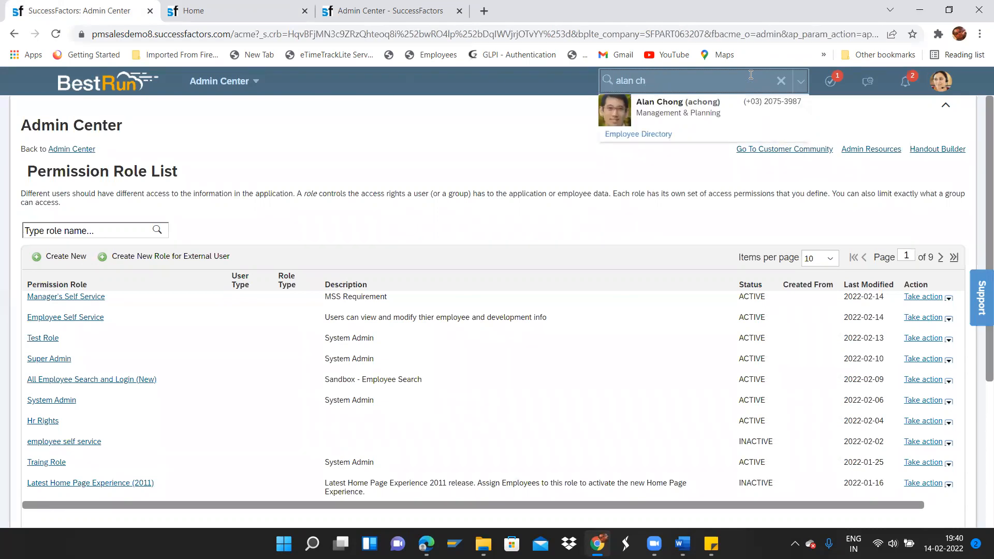
click(664, 119)
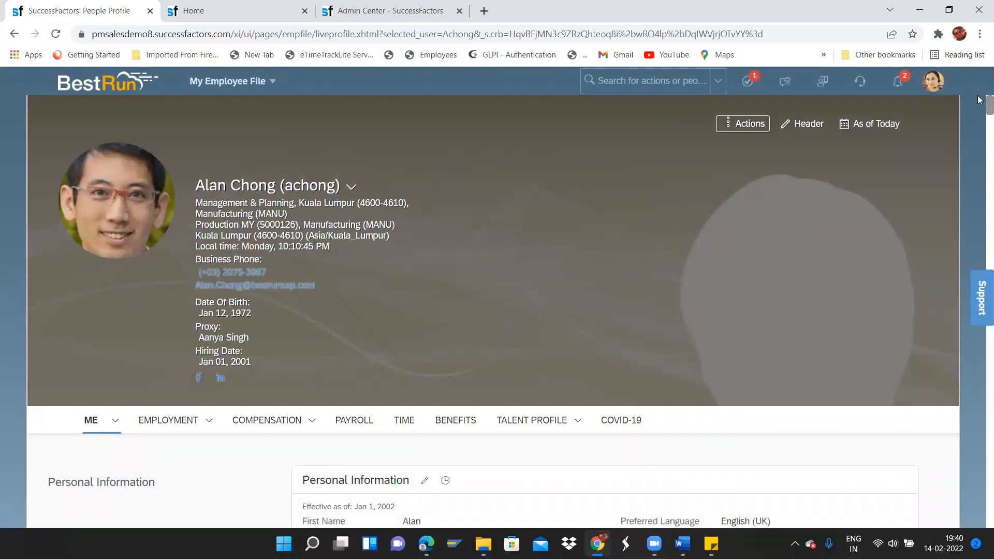
scroll(977, 99, down, 5)
scroll(977, 129, down, 10)
drag(977, 150, 978, 205)
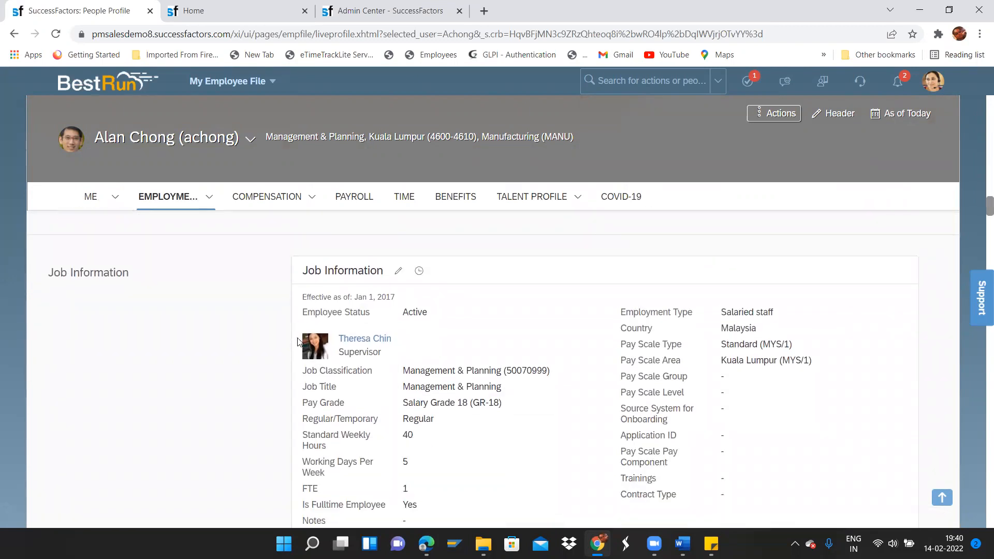
drag(337, 338, 396, 341)
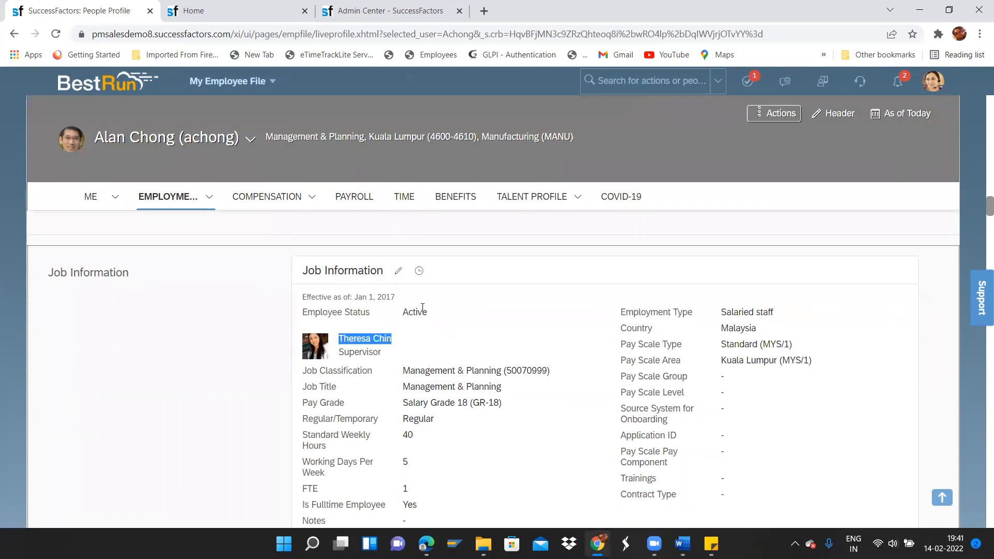
click(427, 331)
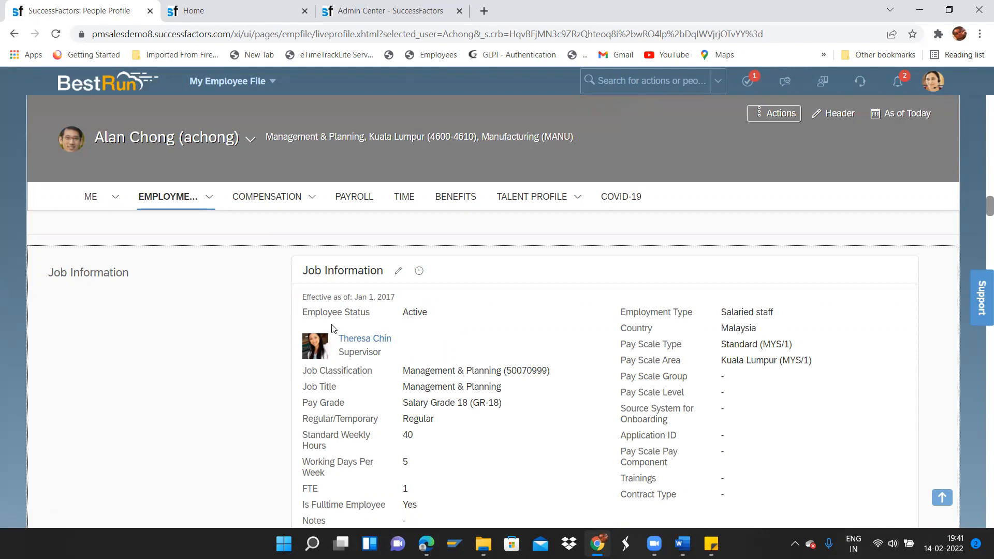
click(393, 11)
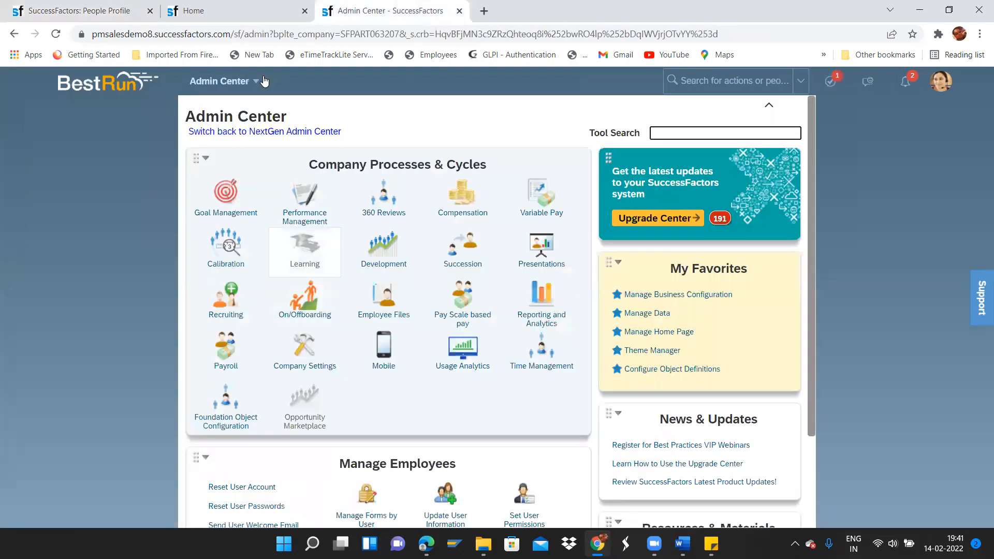
click(228, 10)
click(99, 9)
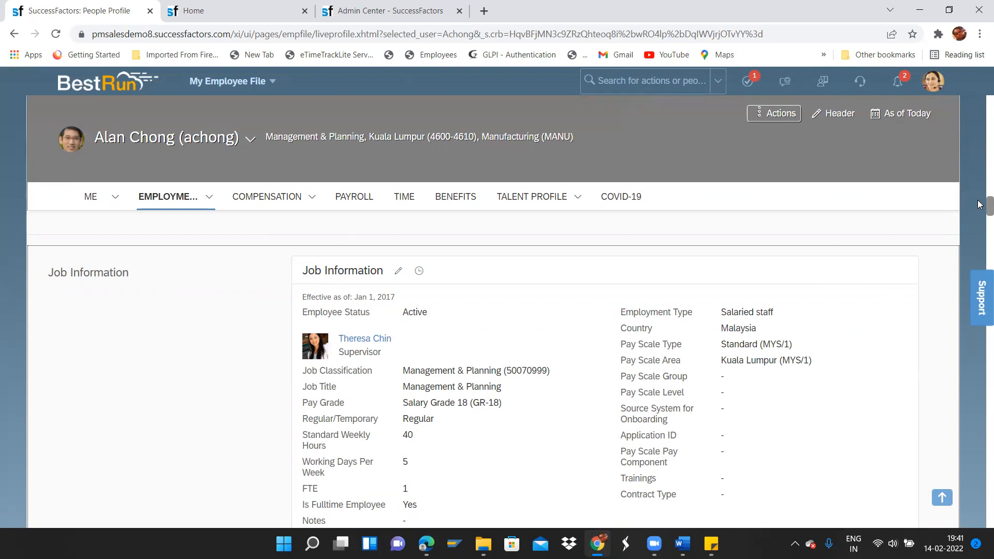
drag(980, 207, 980, 238)
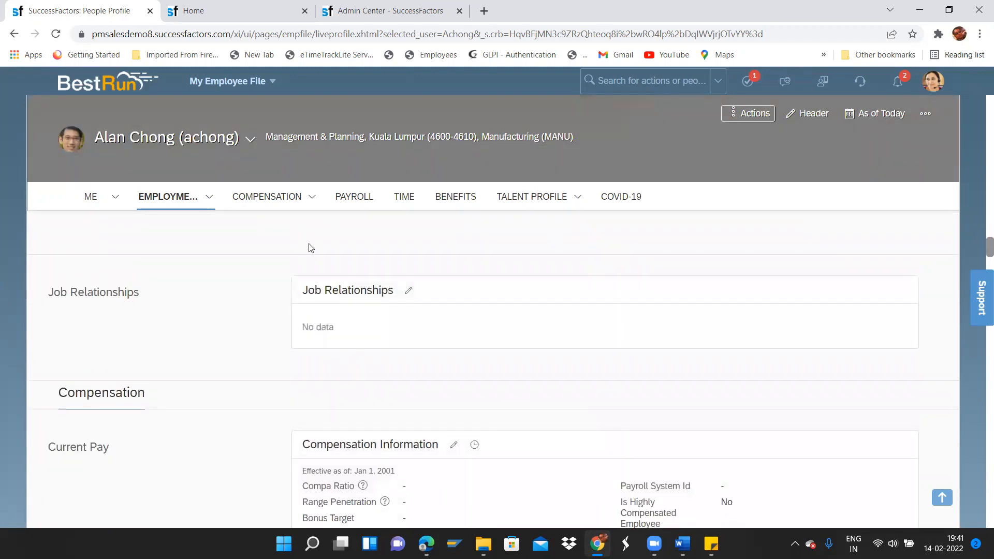
Start adding an HR Manager job relationship effective Feb 01, 2022.
click(408, 290)
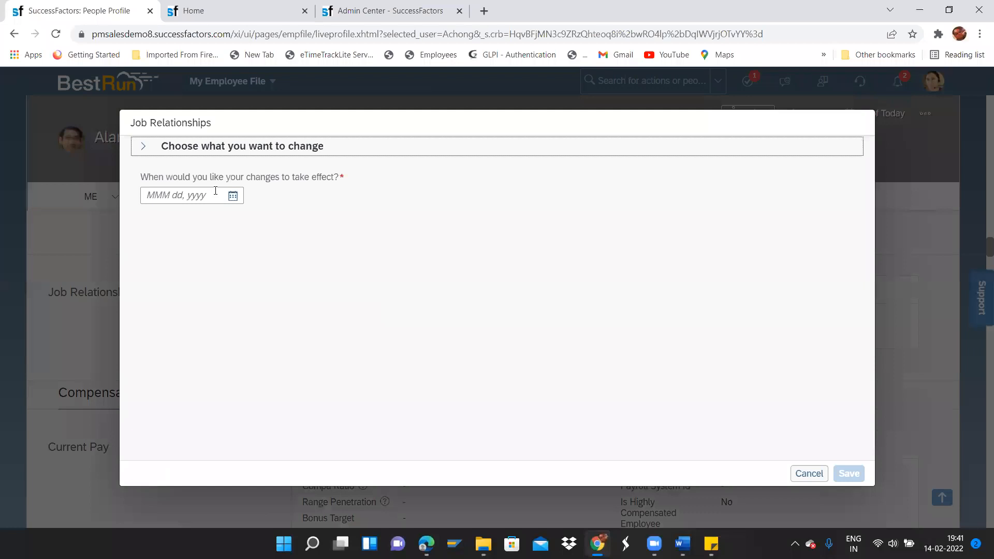
click(233, 197)
click(217, 261)
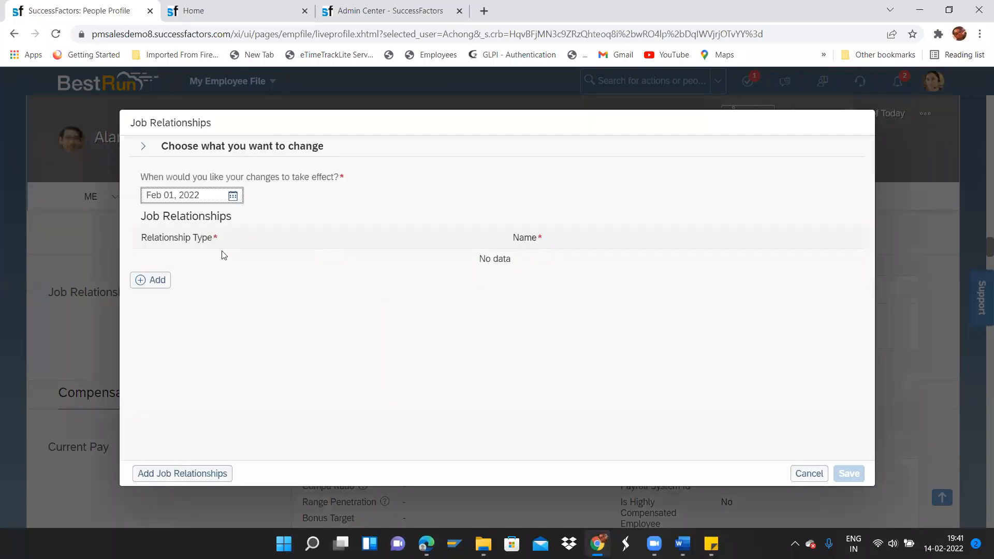
click(153, 285)
click(443, 262)
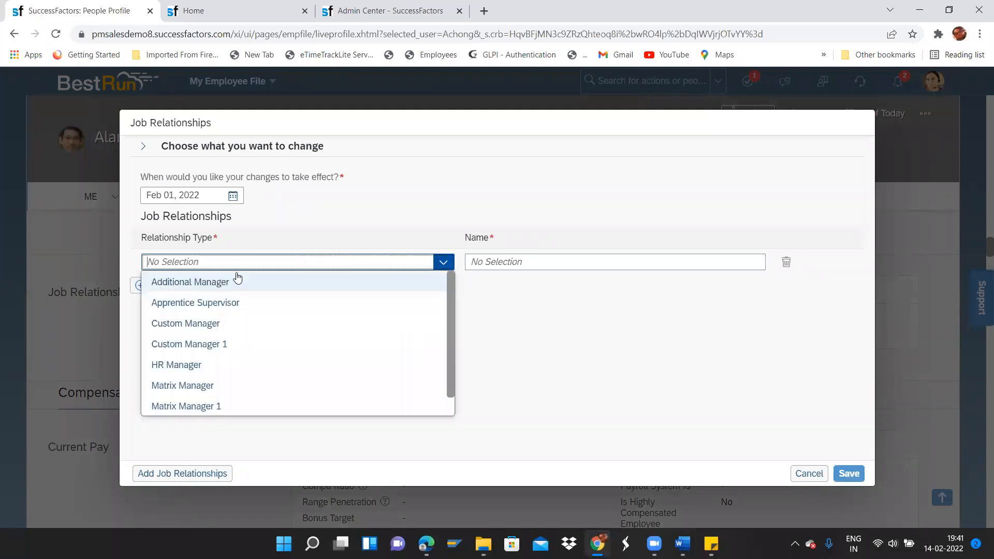
click(191, 364)
click(574, 266)
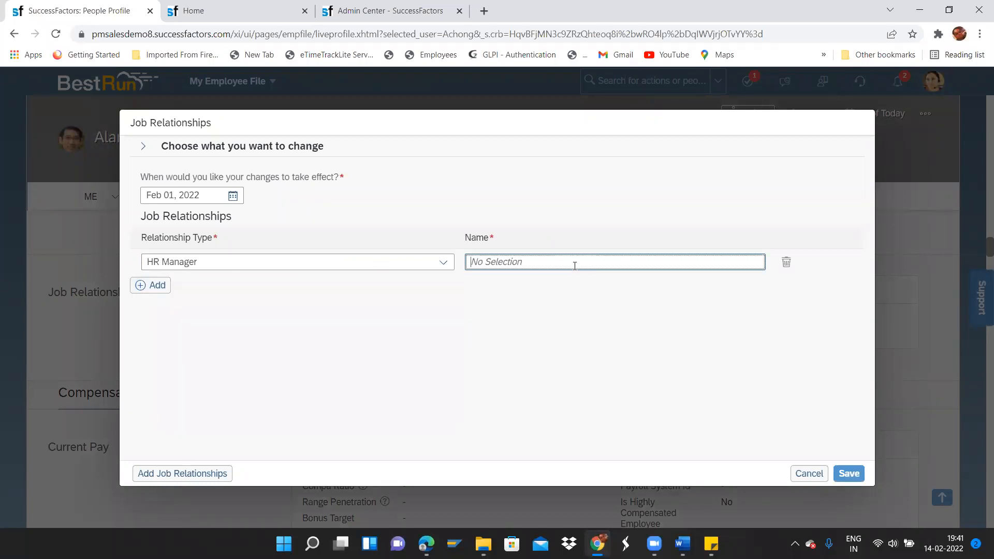
Cancel the job relationship edit without saving and return to Admin Center.
click(813, 475)
click(536, 326)
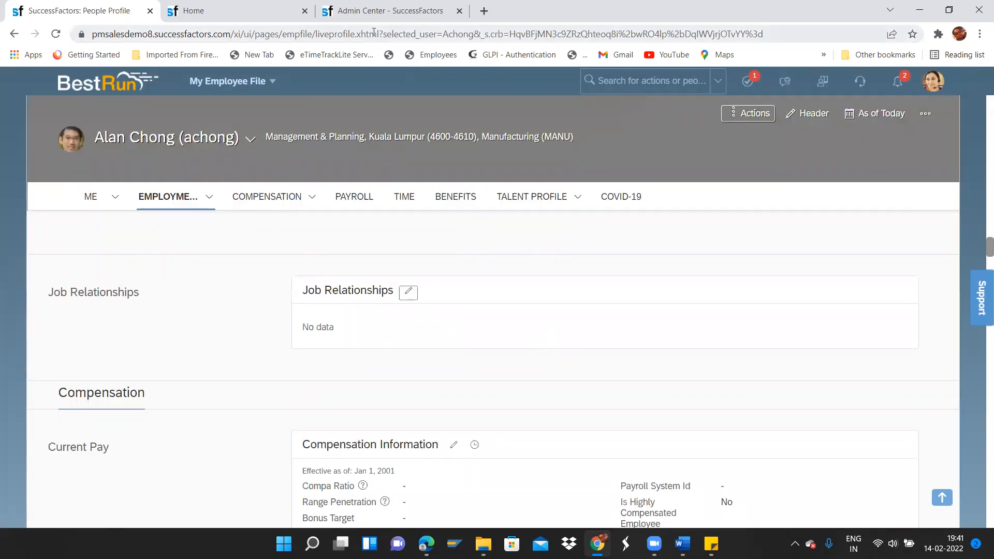
click(385, 7)
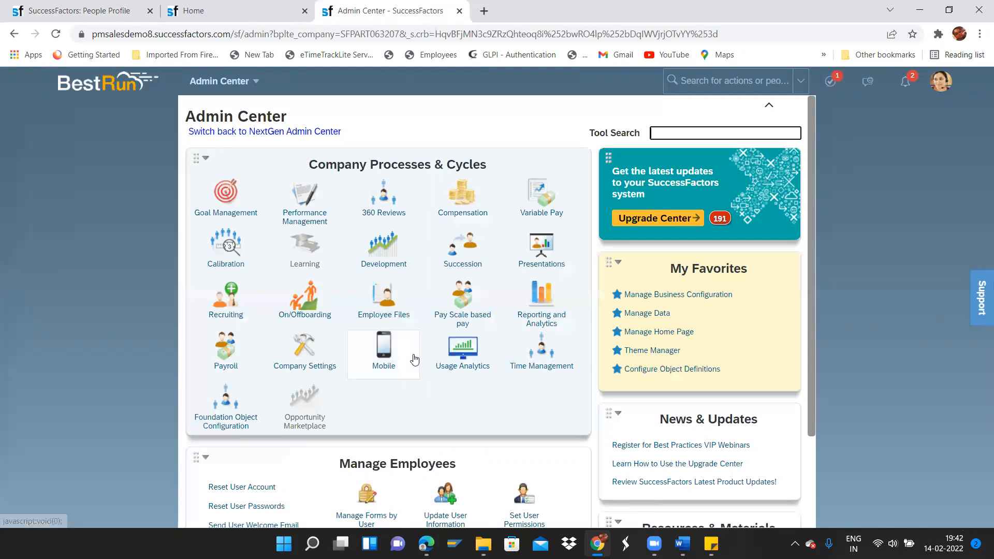
Launch Microsoft Word from Windows search and maximize its window.
click(312, 544)
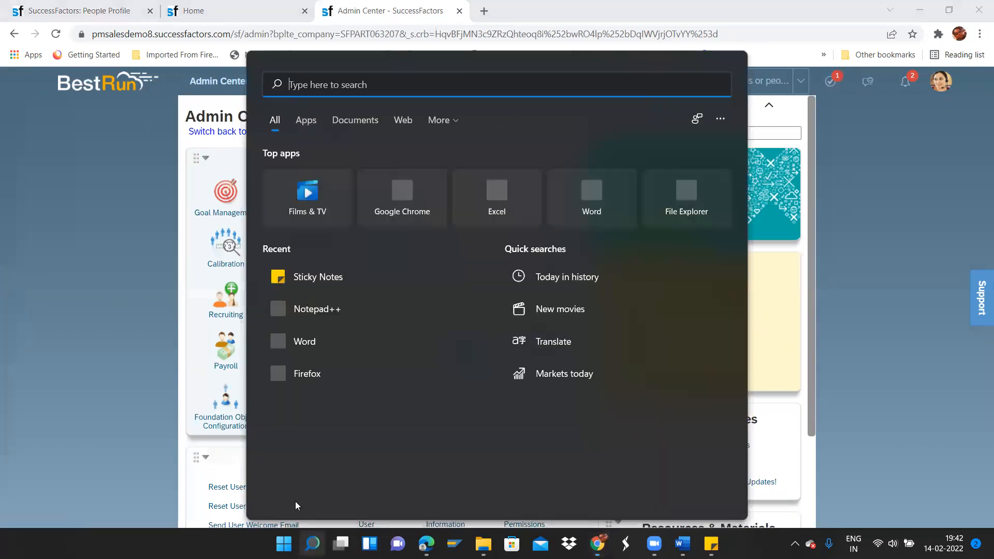
text(wor)
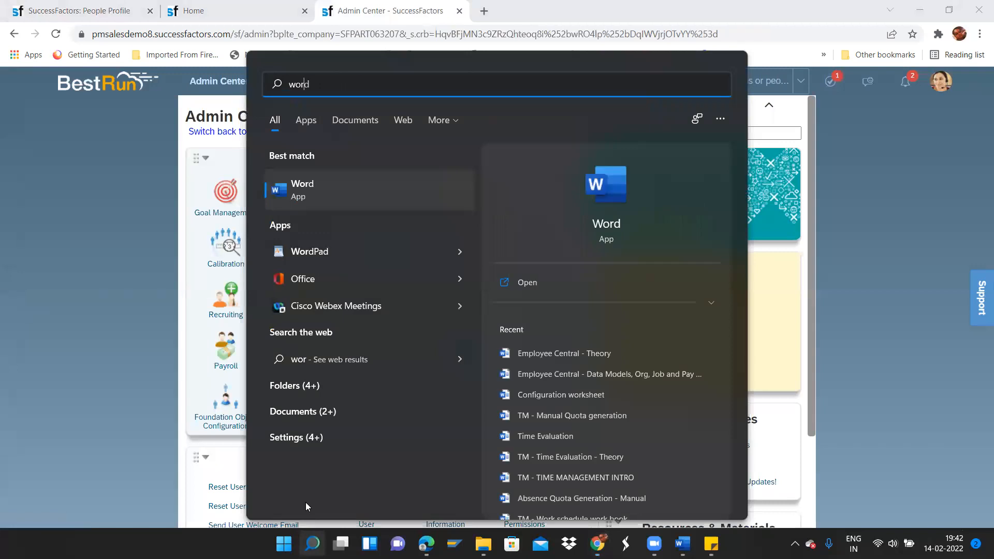
click(316, 205)
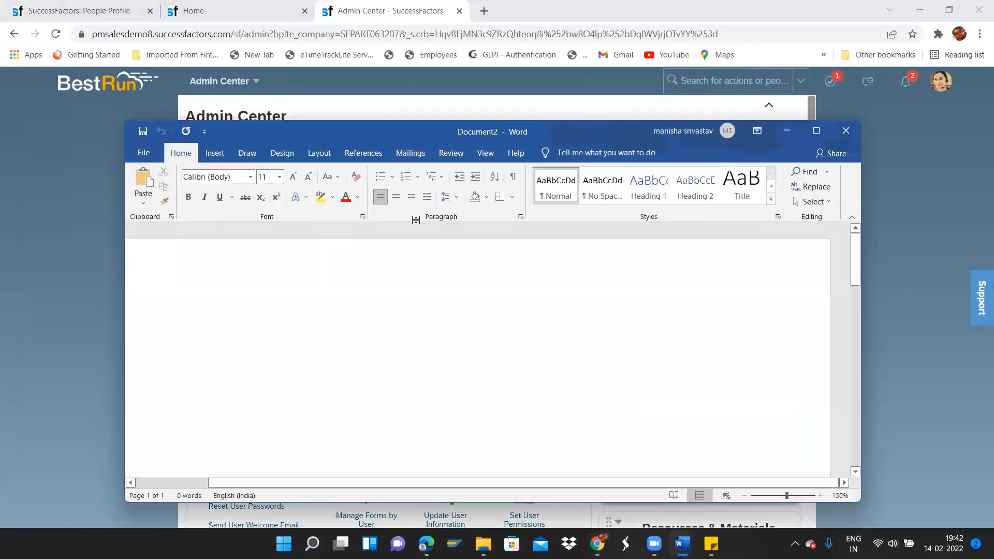
click(816, 131)
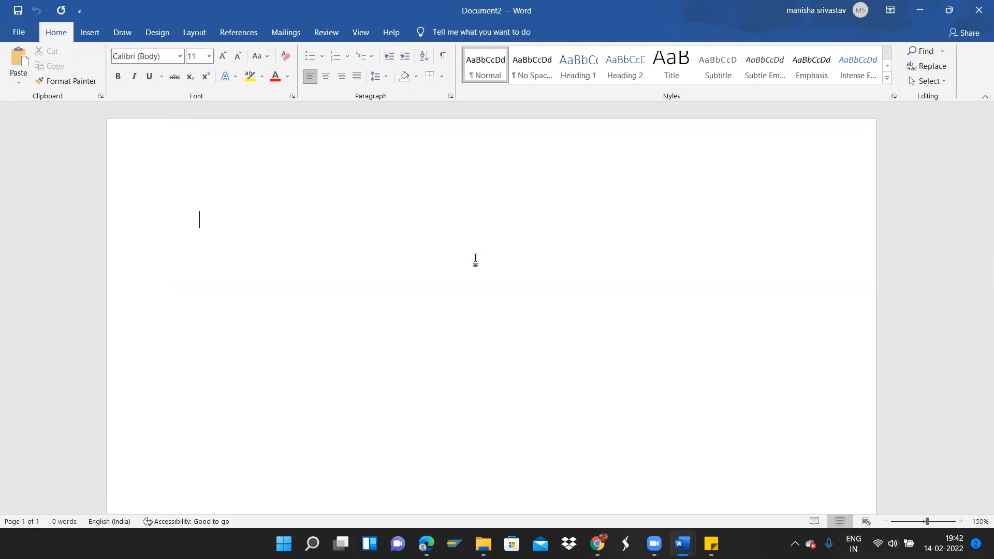
Type the notes 'US IN SG --> MSS role' and 'Other countries --> no mss roles', then return to Chrome.
text(US and I)
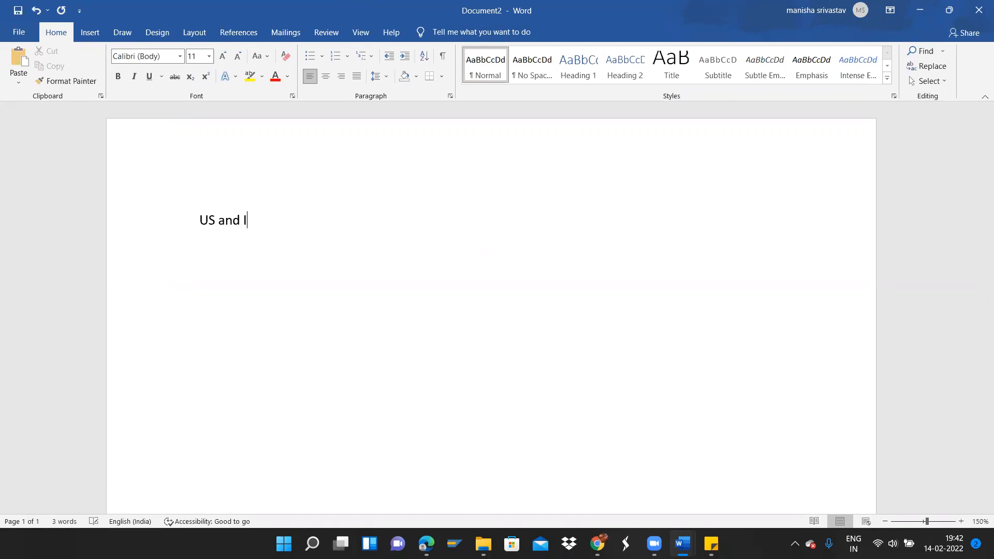
key(BackSpace)
key(BackSpace)
key(BackSpace)
key(BackSpace)
text(IN)
text( S)
text(G -->)
text(MSS)
text( role)
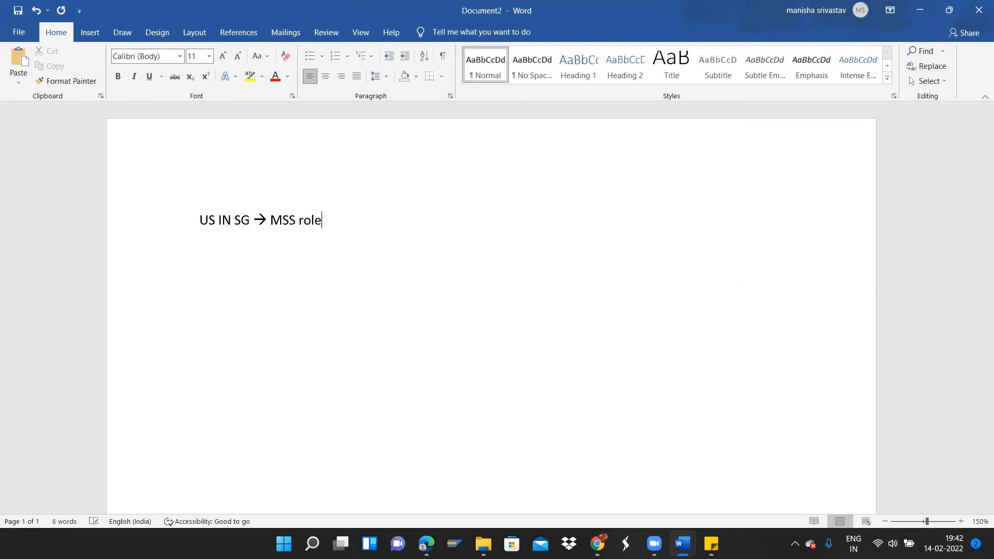
text(other countried)
key(BackSpace)
text(s )
text(--> n)
text(o m)
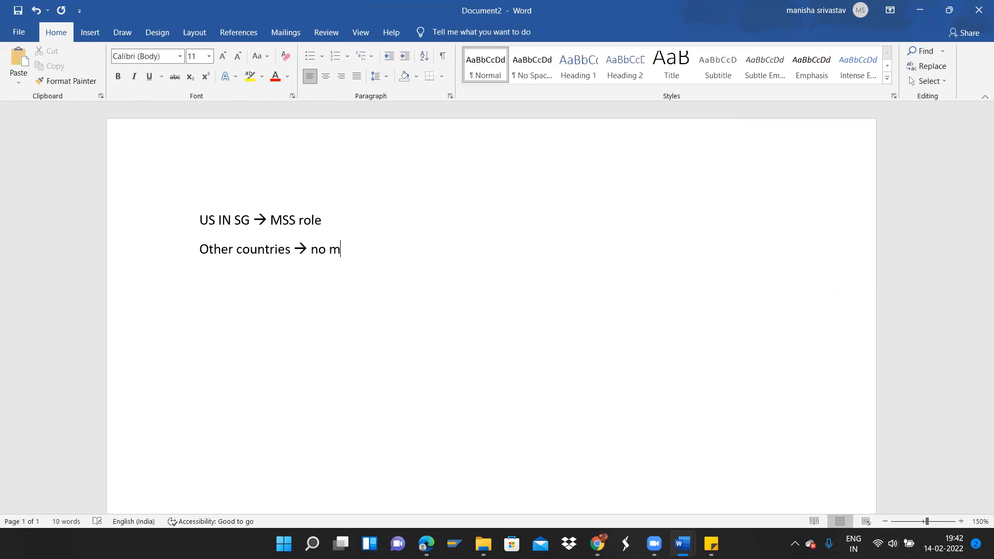
text(ss roles)
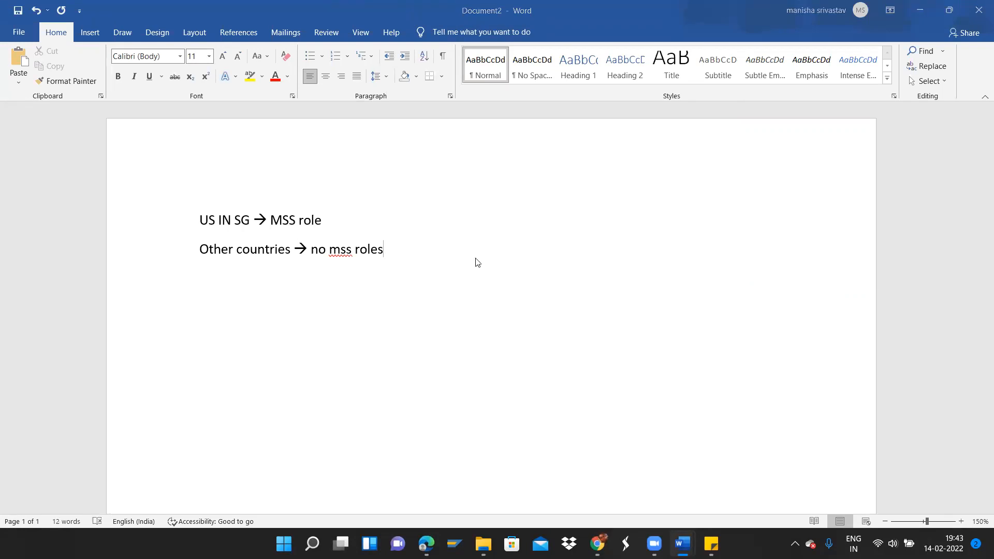
key(alt+Tab)
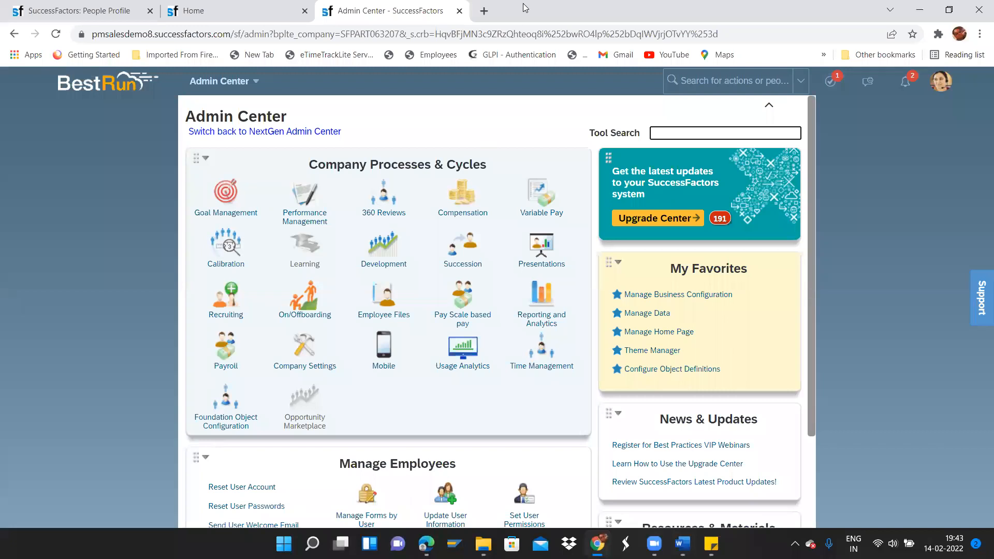
Find Manage Permission Roles via Admin Center search and open the Manager's Self Service role.
click(218, 14)
click(411, 7)
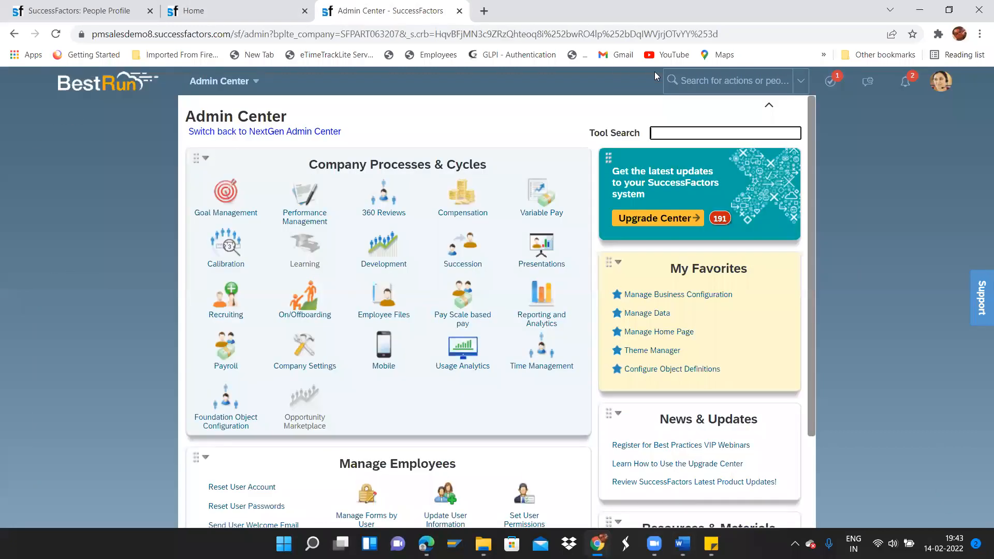
click(683, 81)
text(permission role)
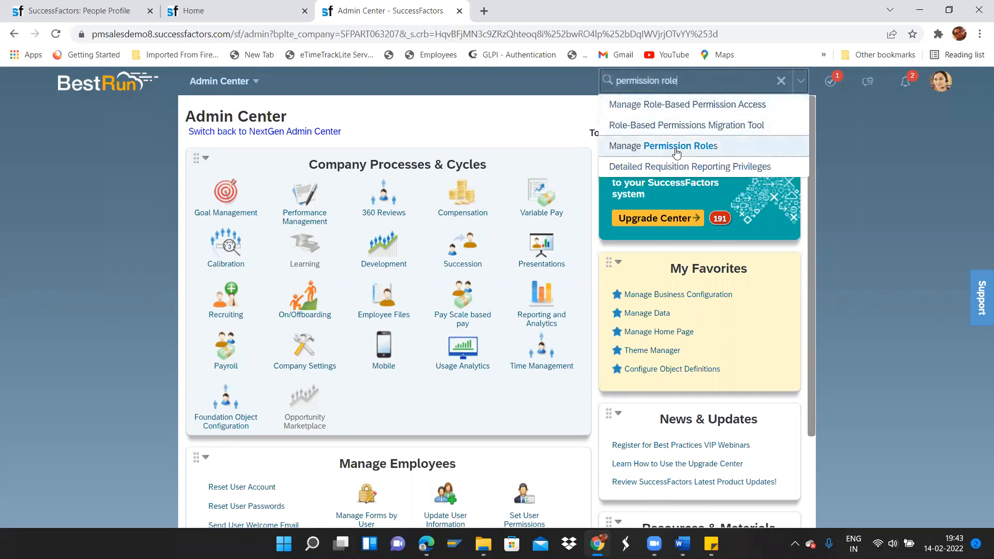
click(675, 147)
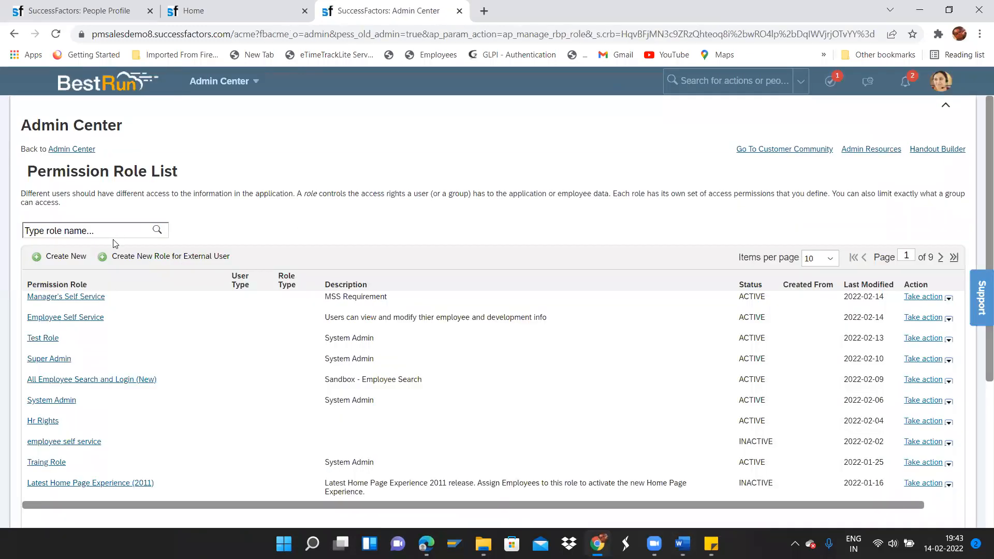
click(77, 300)
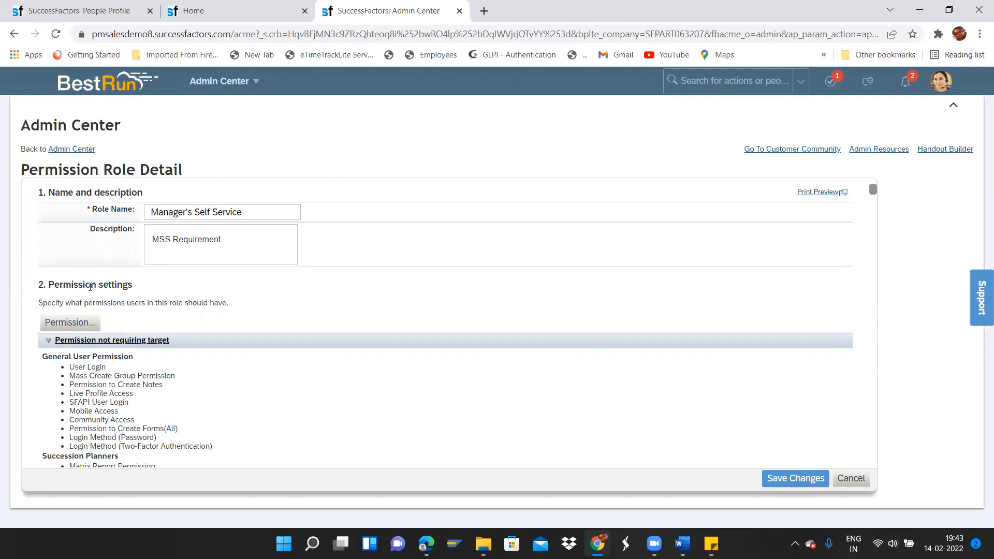
View the Manager's Self Service permission settings unchanged, then scroll to its All Managers grant.
click(253, 214)
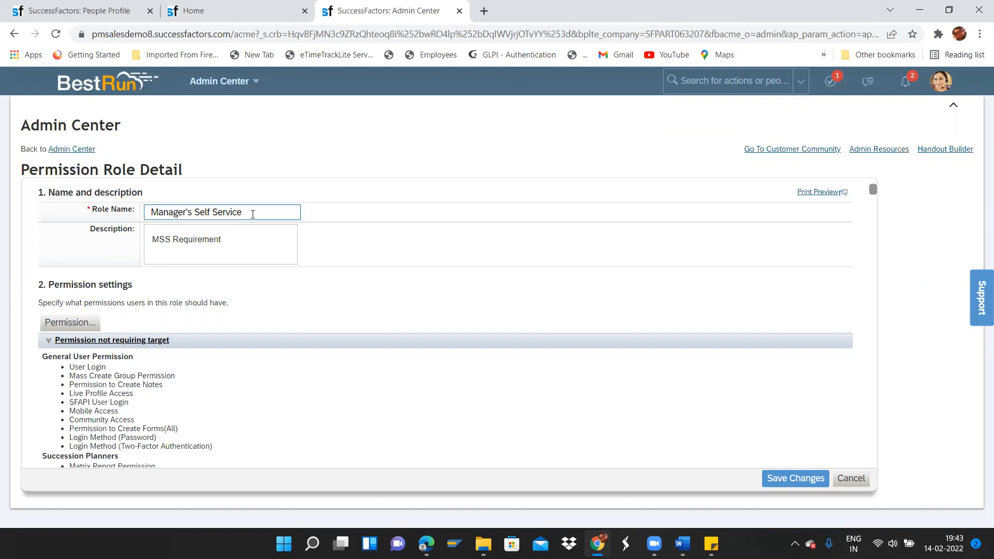
click(52, 325)
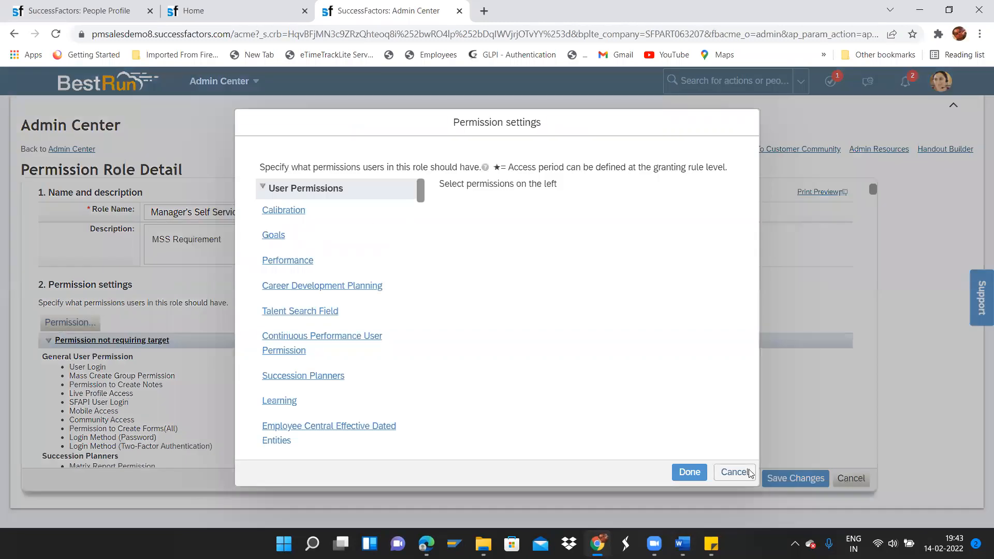
click(735, 472)
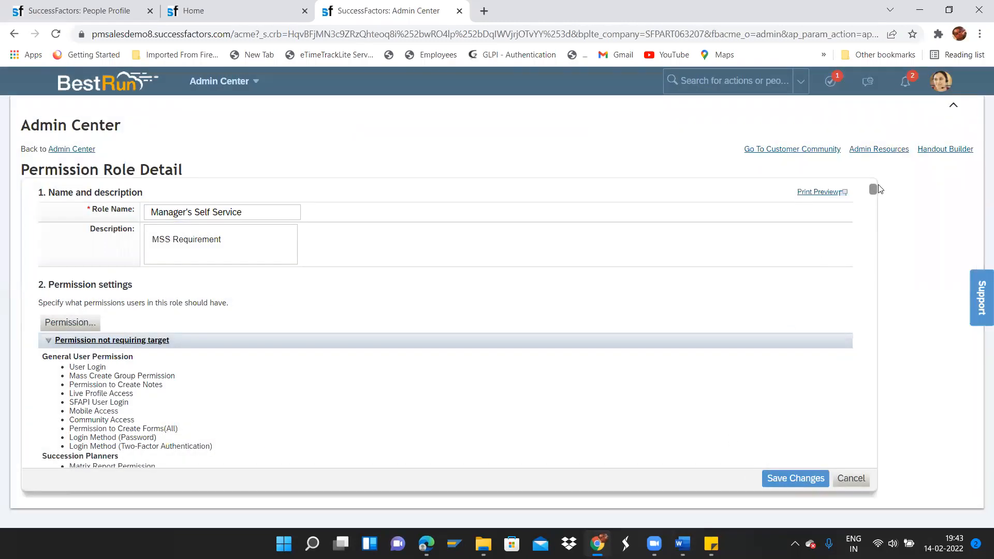
drag(875, 189, 903, 496)
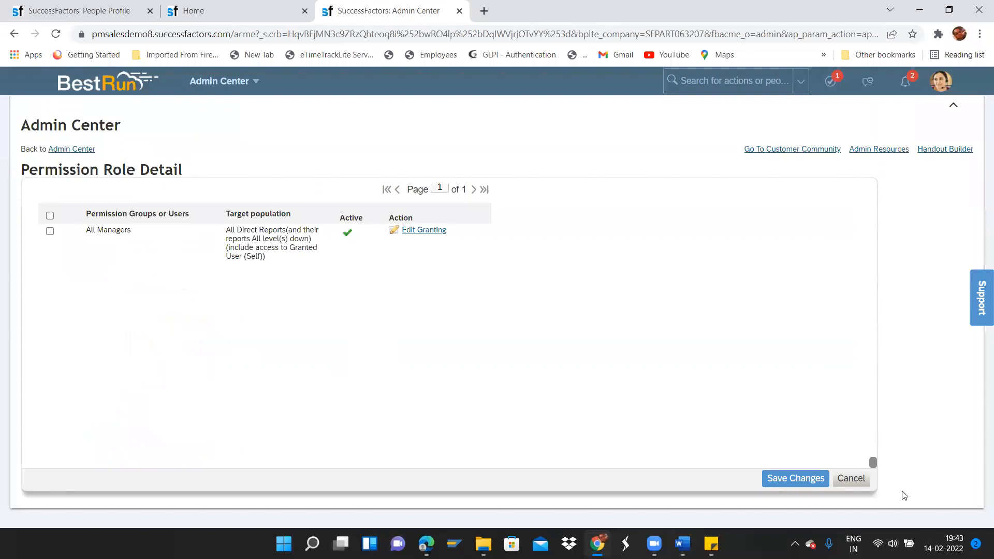
Inspect the role's grant options, cancelling to keep the All Managers grant unchanged.
click(417, 232)
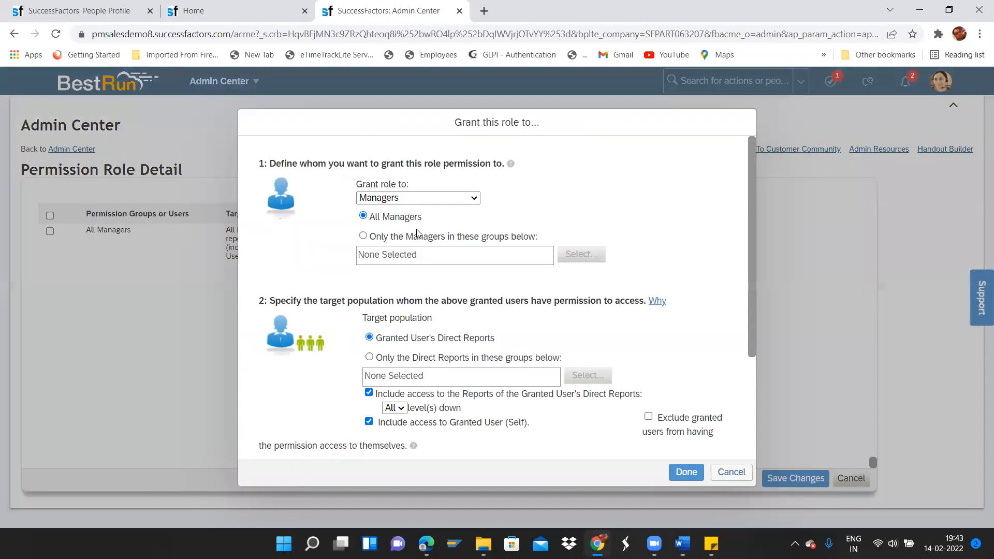
click(472, 198)
click(513, 209)
click(475, 200)
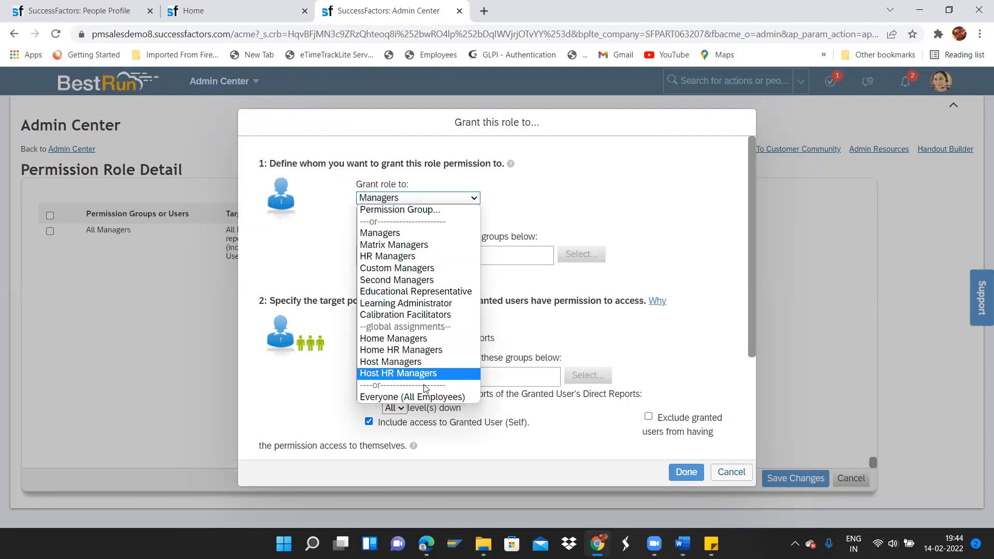
click(671, 254)
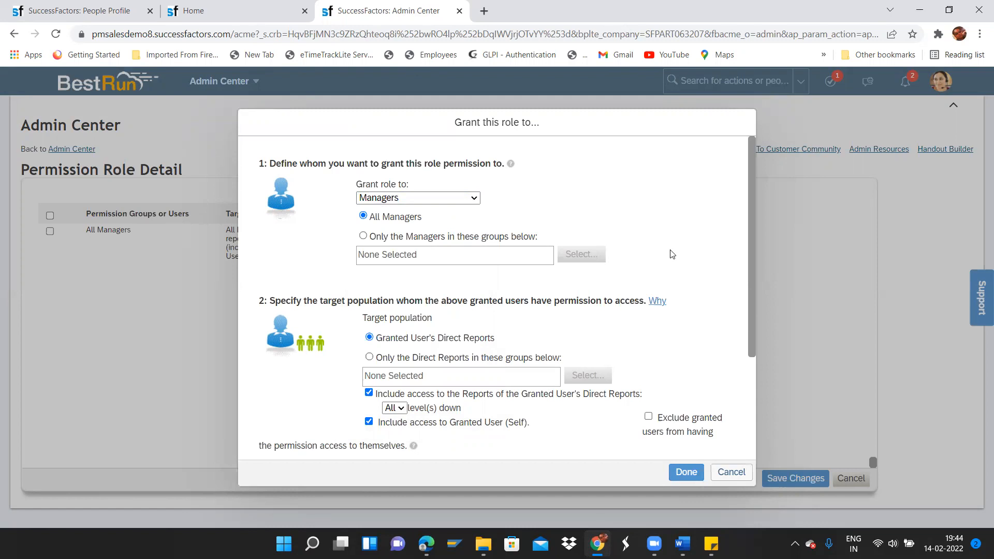
click(515, 247)
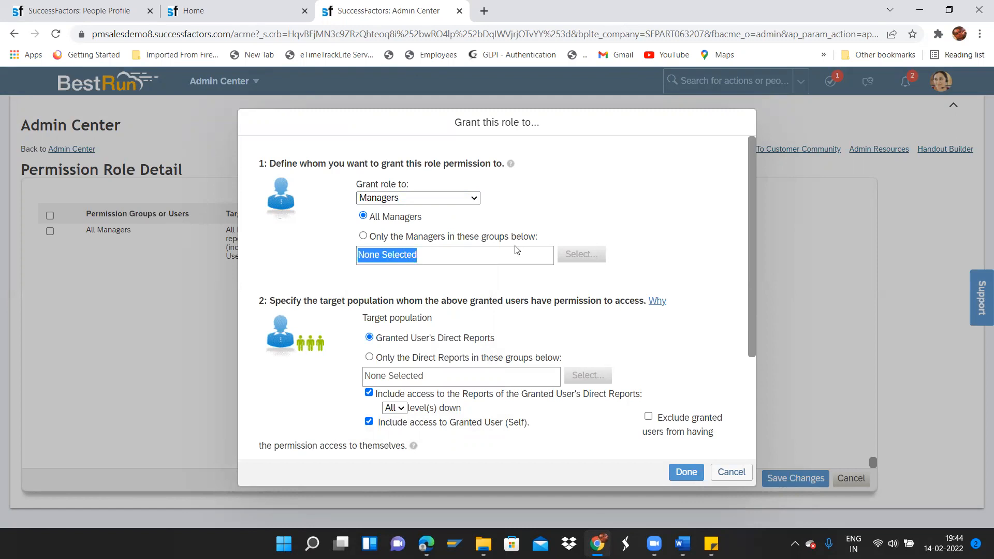
click(474, 201)
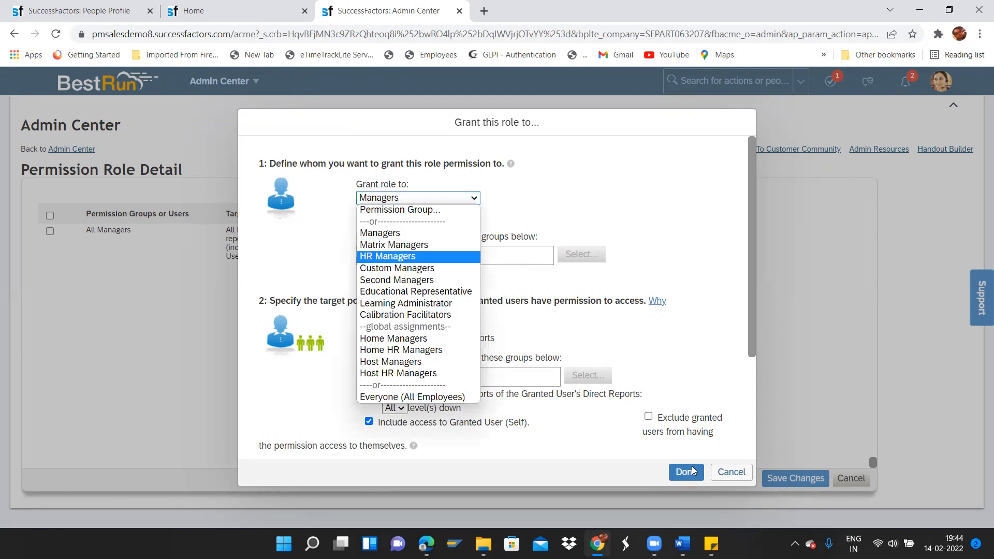
click(731, 472)
Duplicate the Admin Center browser tab and switch to the new copy.
right_click(381, 3)
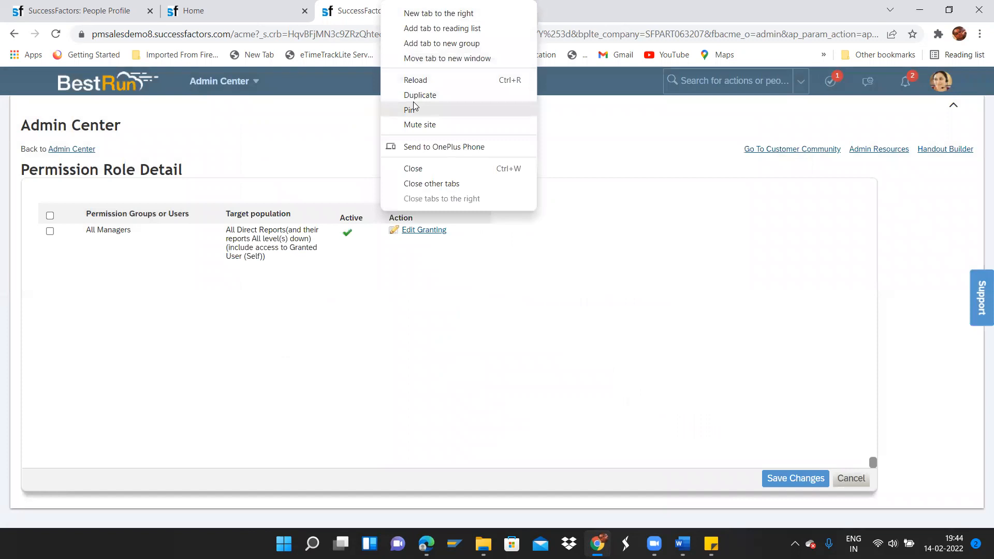
click(419, 95)
click(446, 14)
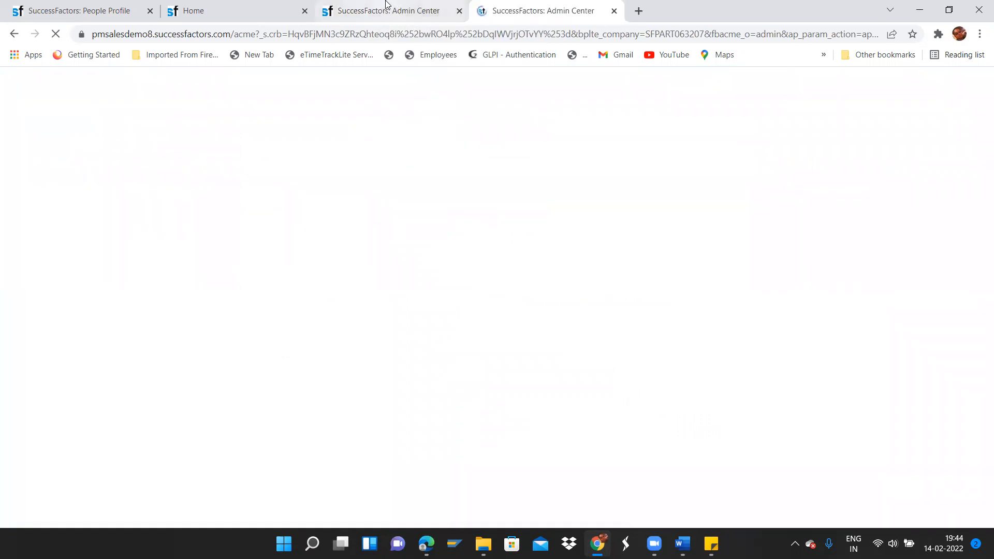
click(513, 10)
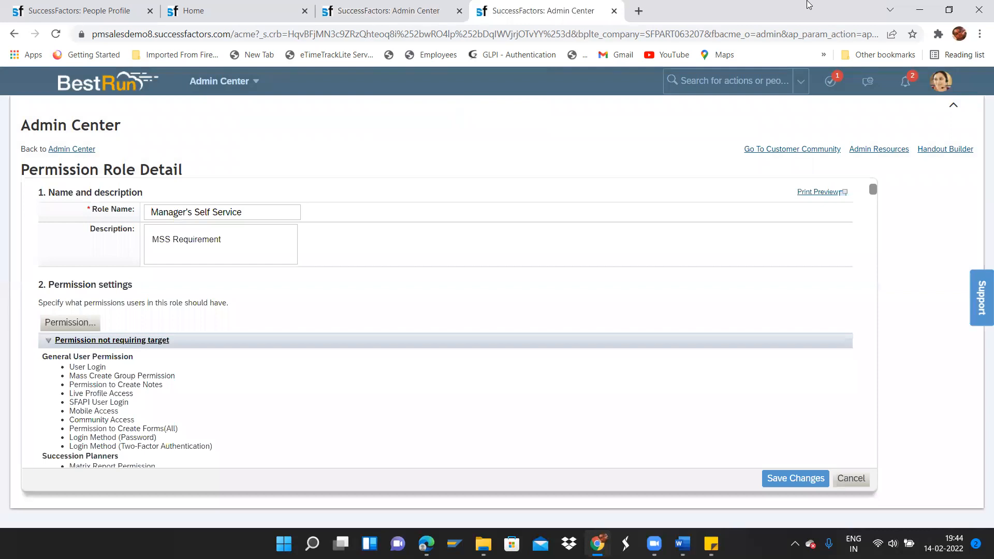
Search 'permission group' to reach Manage Permission Groups and start a new group.
click(745, 72)
text(pe)
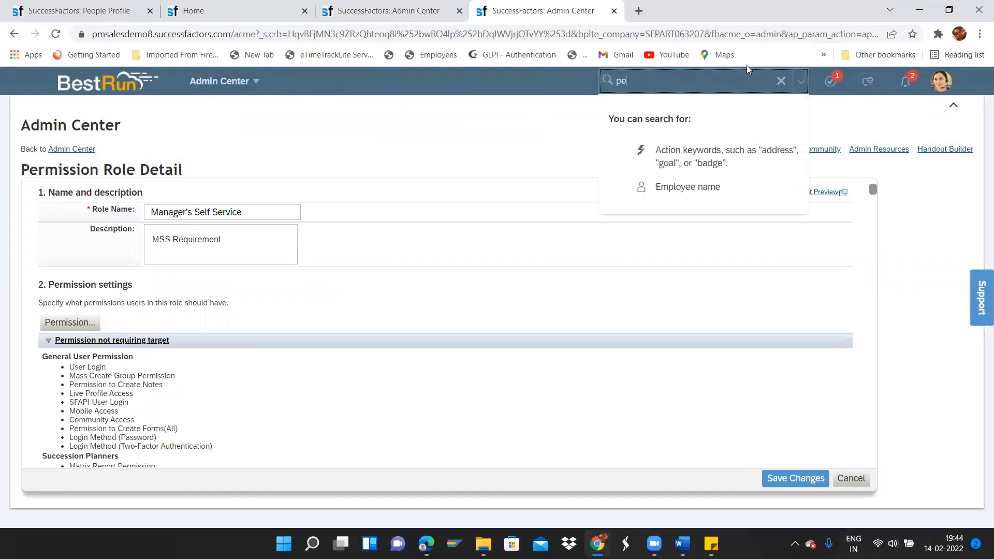
text(rmission group)
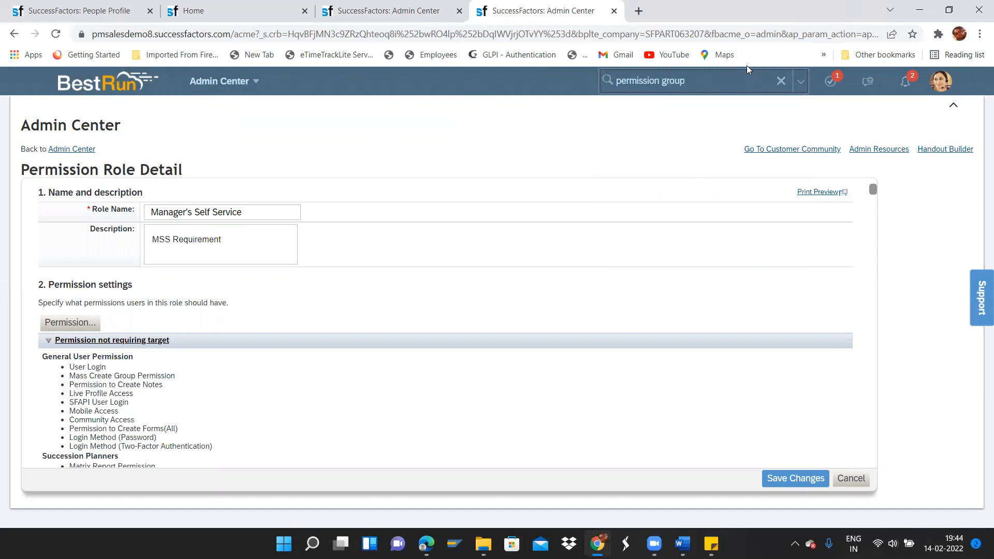
click(683, 104)
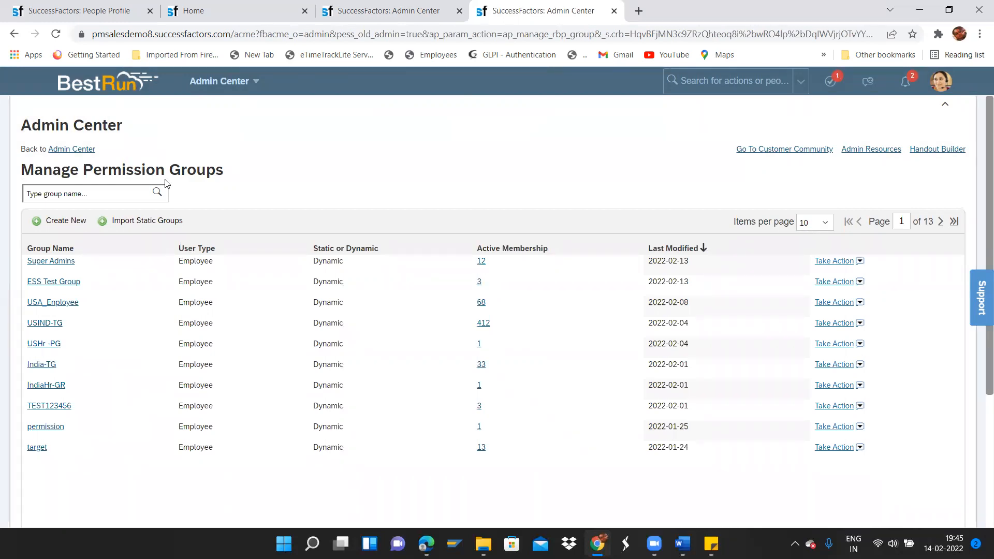
click(66, 221)
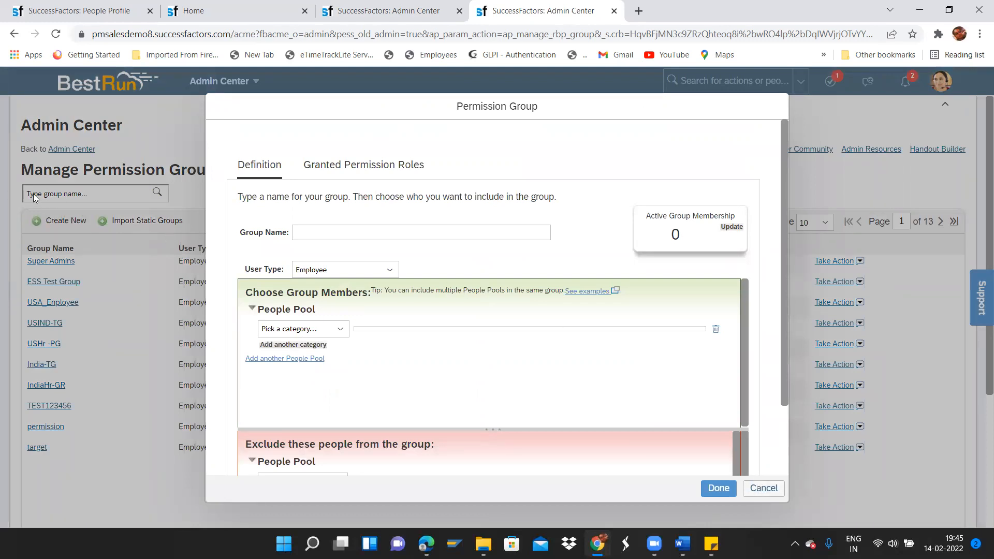
Name the group 'US, IN & SG', keep user type Employee, and choose Country as category.
click(333, 229)
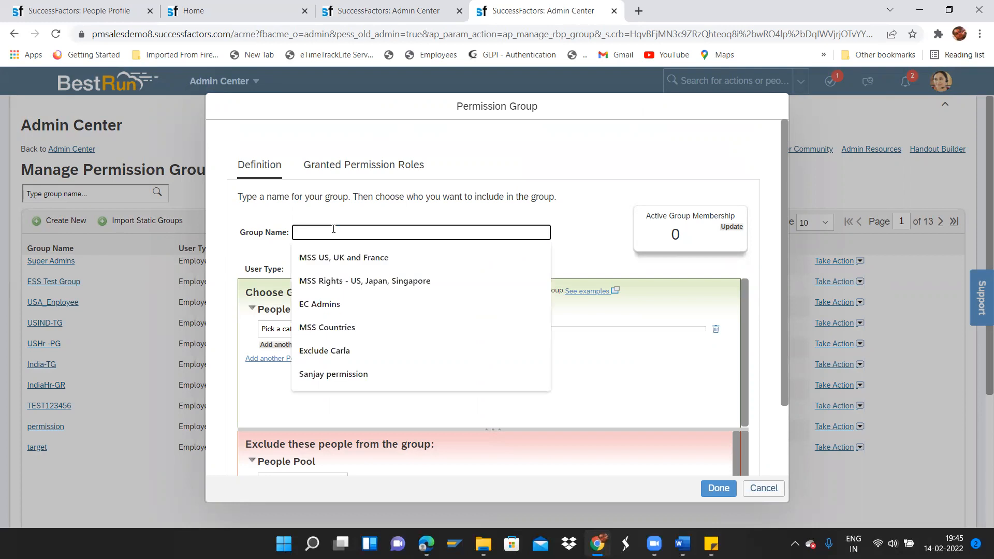
text(U)
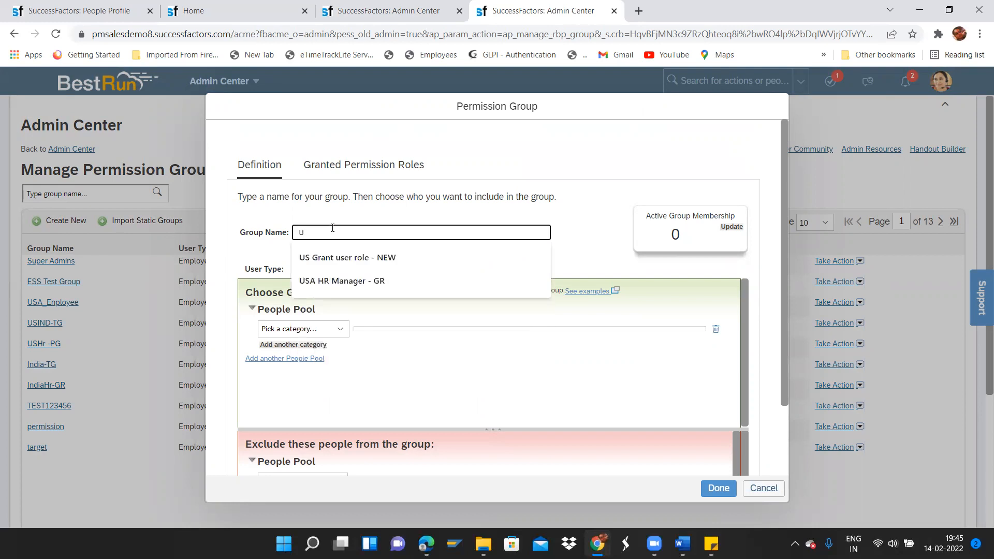
text(S, IN & SG)
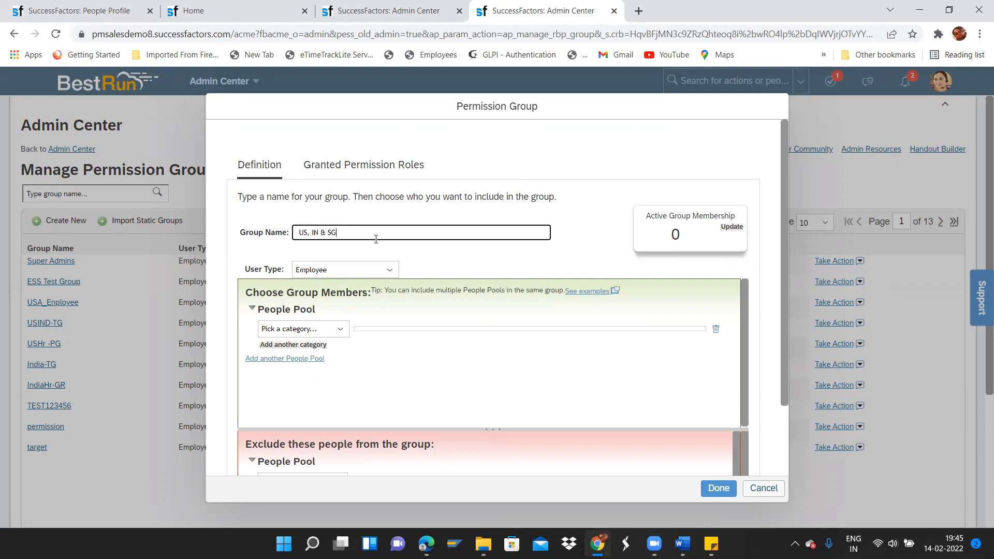
drag(339, 232, 293, 232)
click(390, 267)
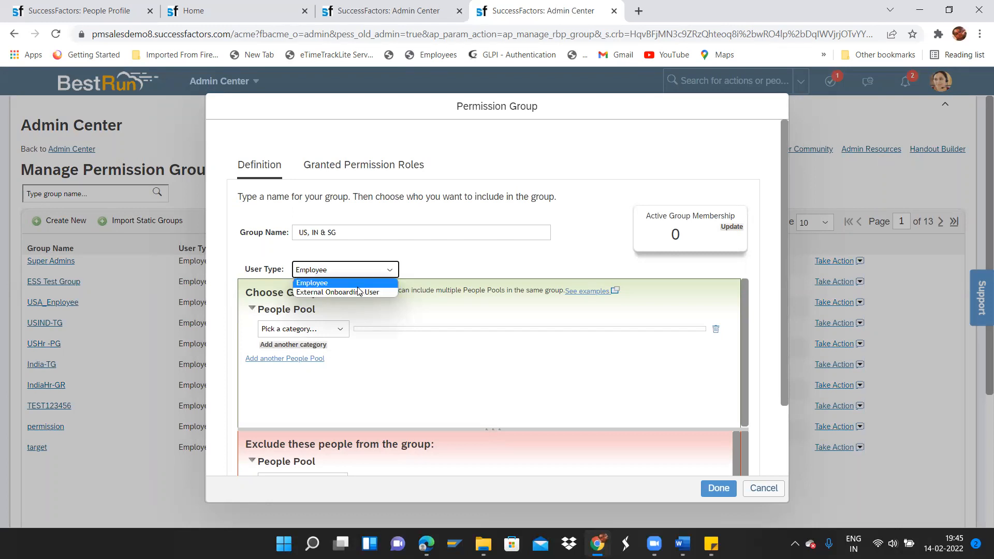
click(308, 283)
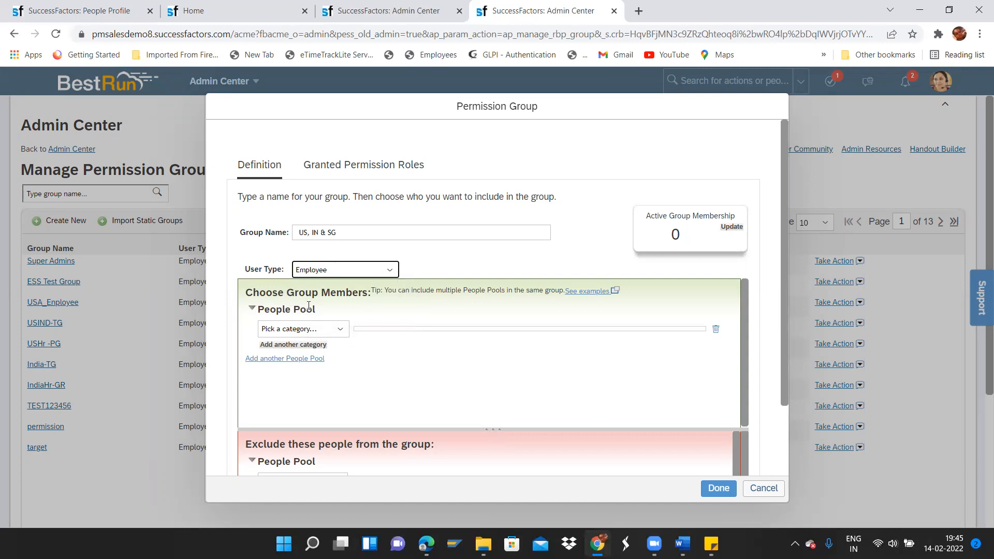
click(342, 330)
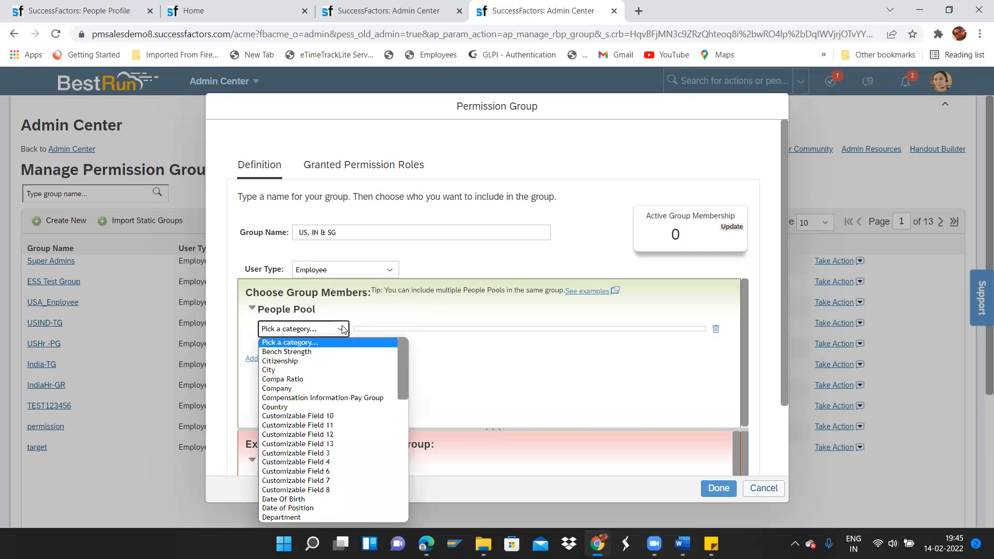
mouse_move(406, 360)
mouse_down()
mouse_move(406, 369)
mouse_move(406, 357)
mouse_up()
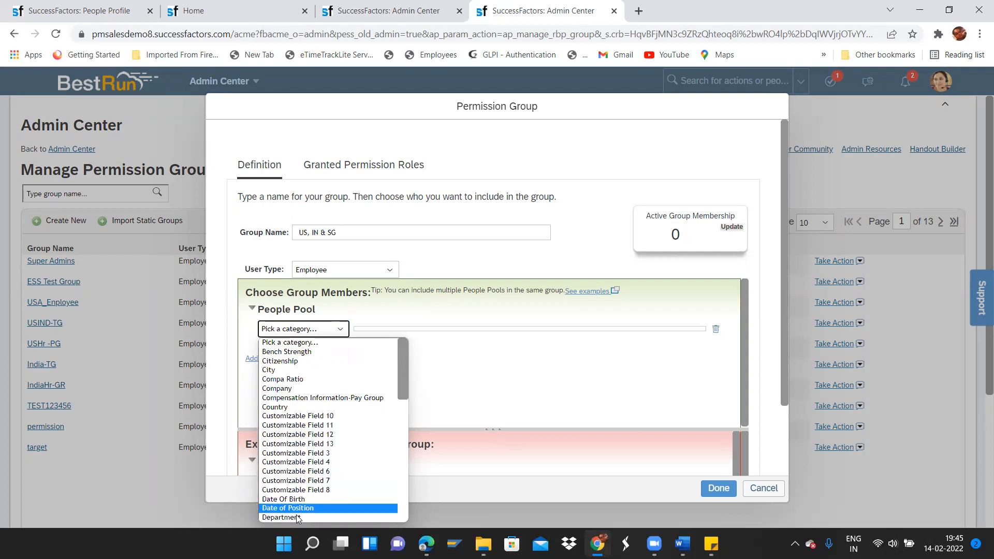
click(284, 408)
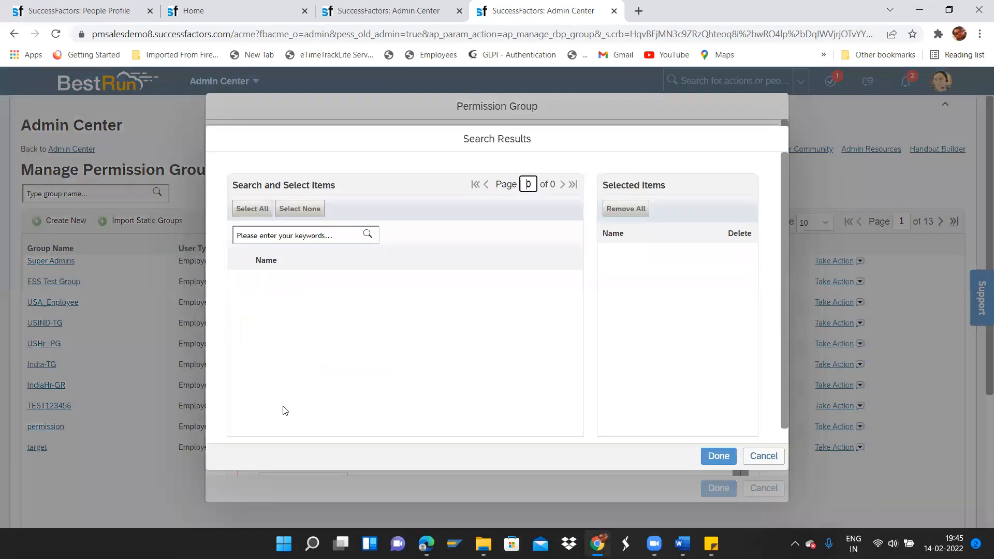
Select United States, India and INDIA in the Country picker.
click(312, 236)
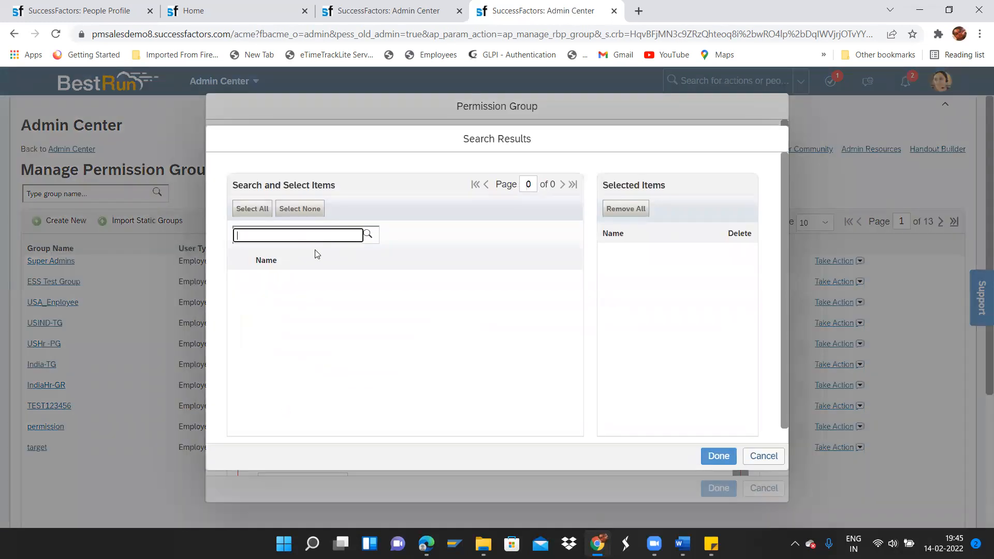
text(united)
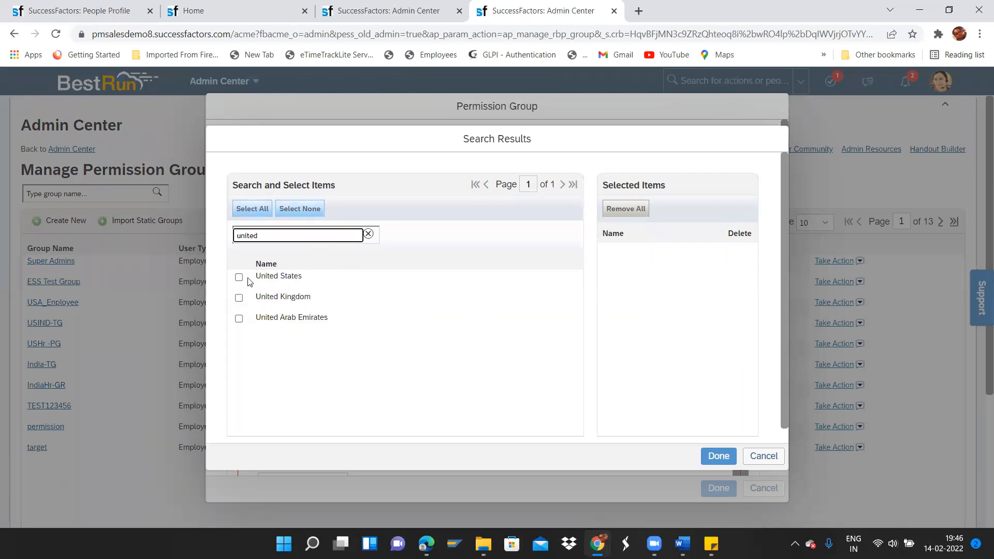
click(239, 277)
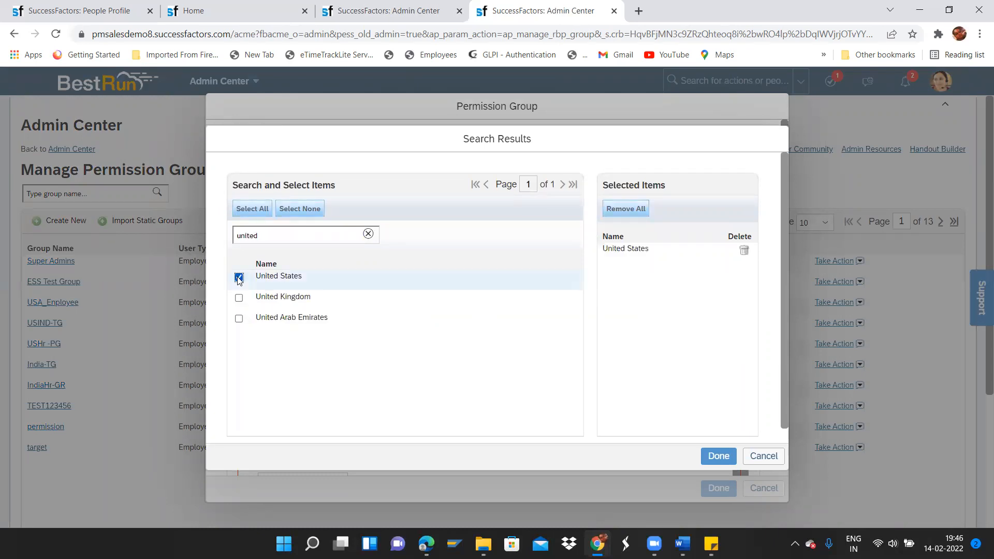
click(368, 234)
click(307, 232)
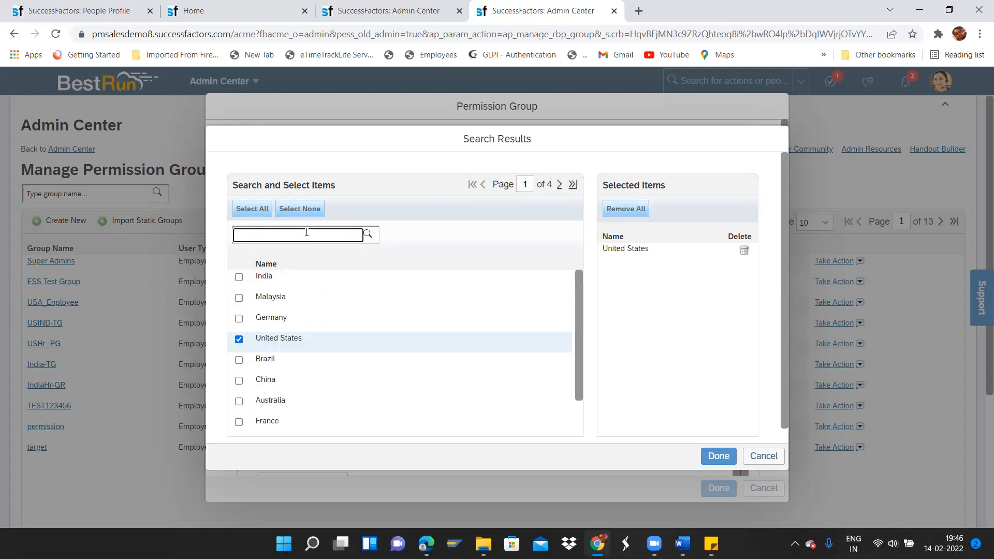
text(india)
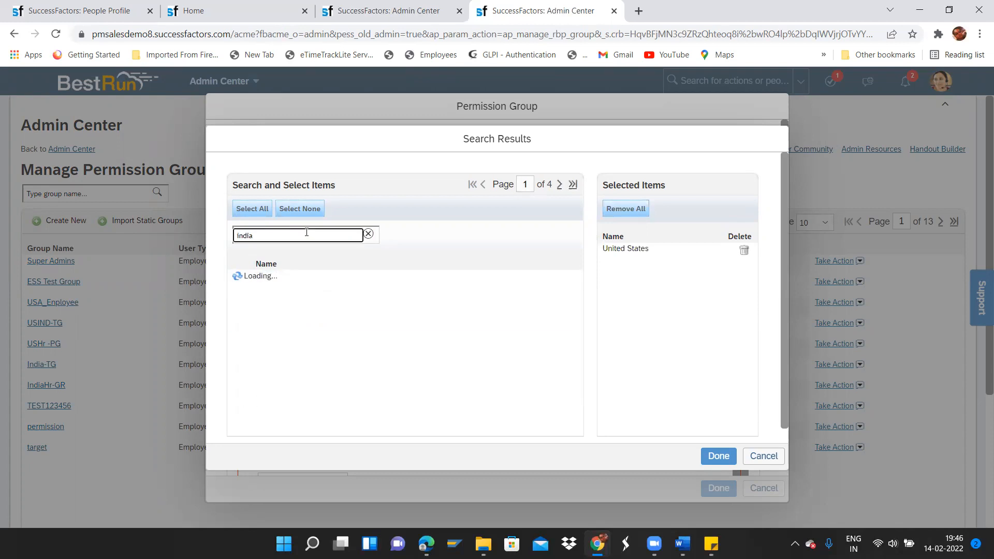
click(239, 297)
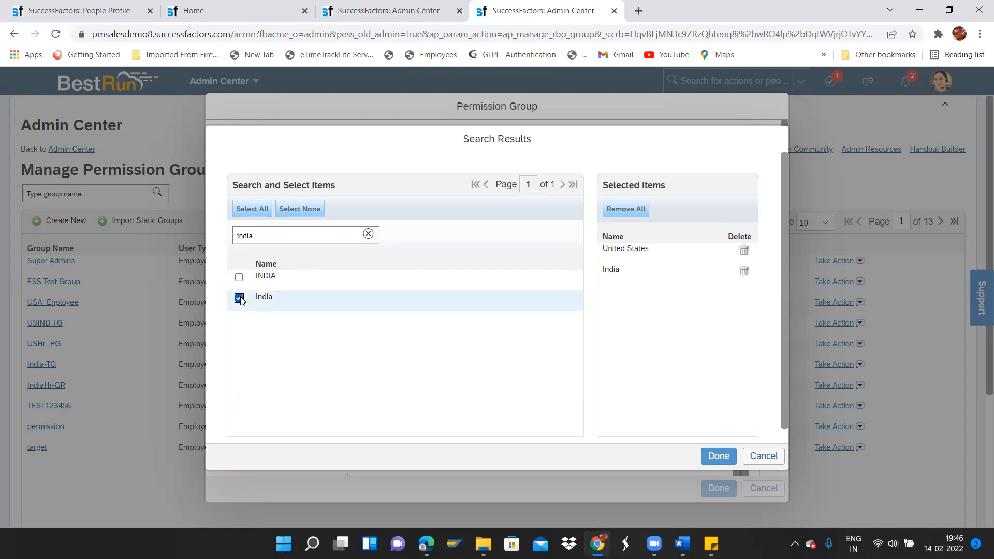
click(239, 299)
click(238, 277)
click(239, 298)
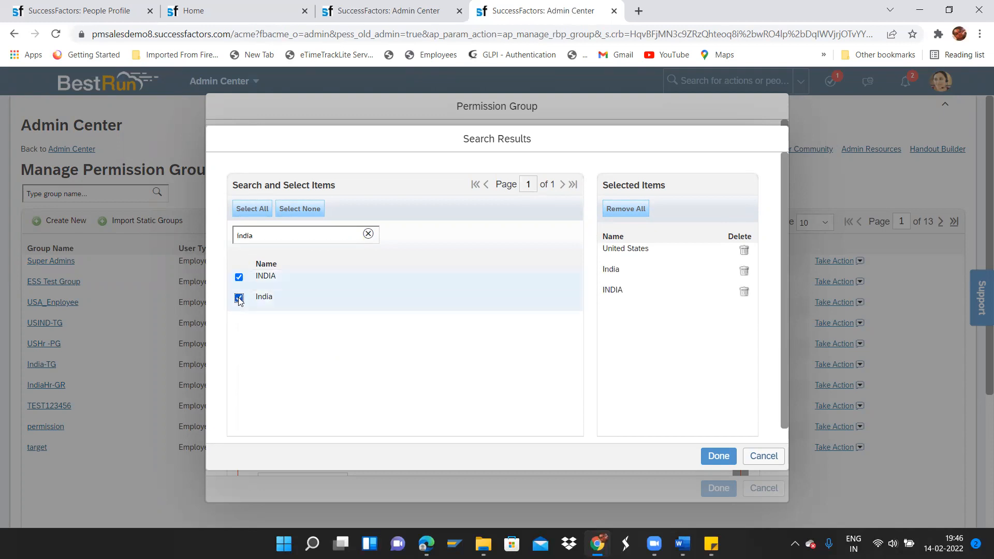
Add Singapore to the selected countries and confirm with Done.
click(287, 234)
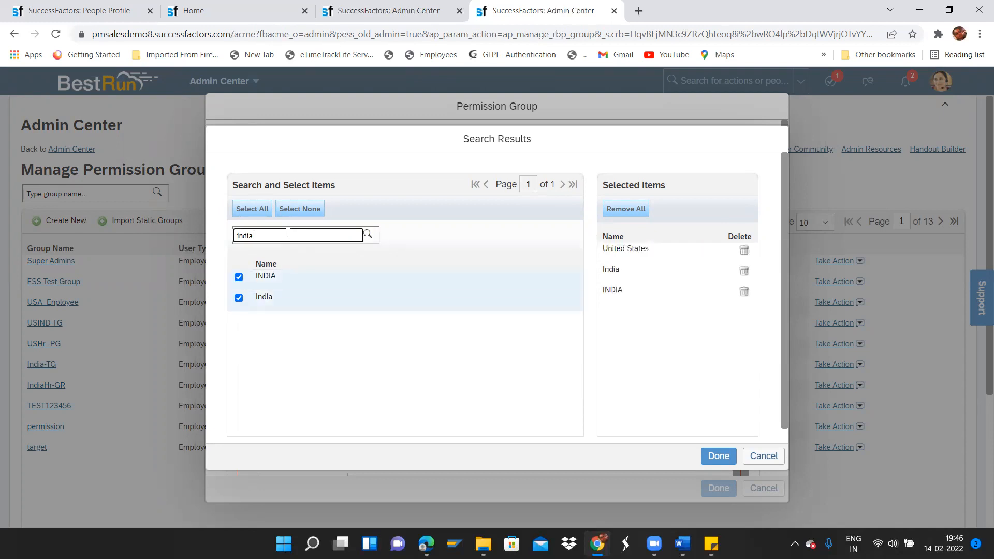
double_click(288, 233)
key(BackSpace)
text(singapore)
click(239, 277)
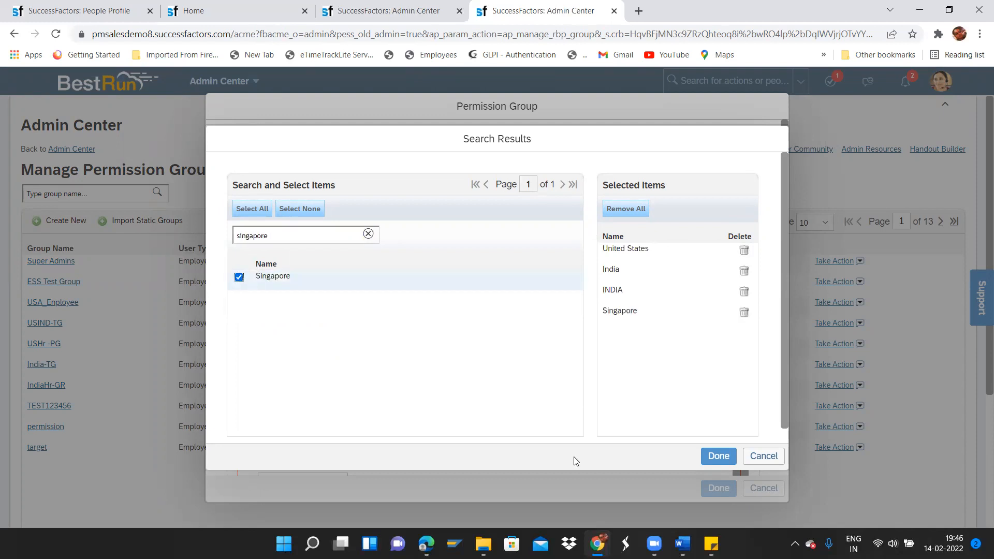
click(714, 456)
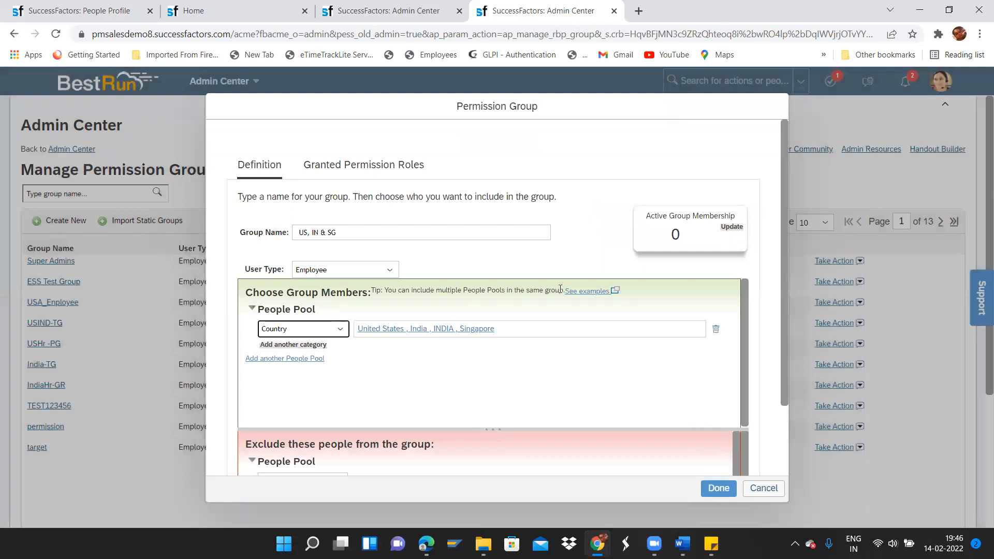
Update the US, IN & SG group's active membership to 436 and scroll to the Exclude section.
click(730, 228)
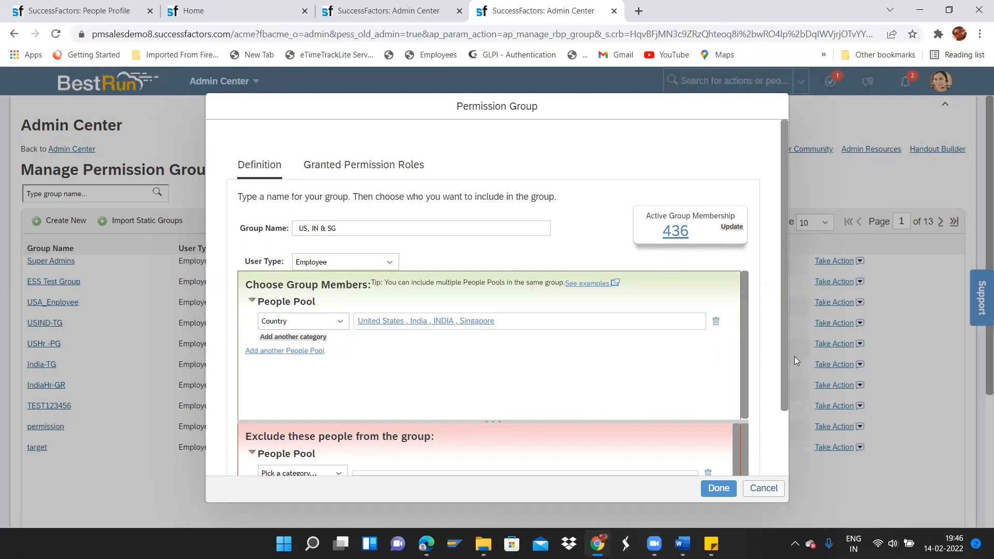
drag(784, 370, 780, 447)
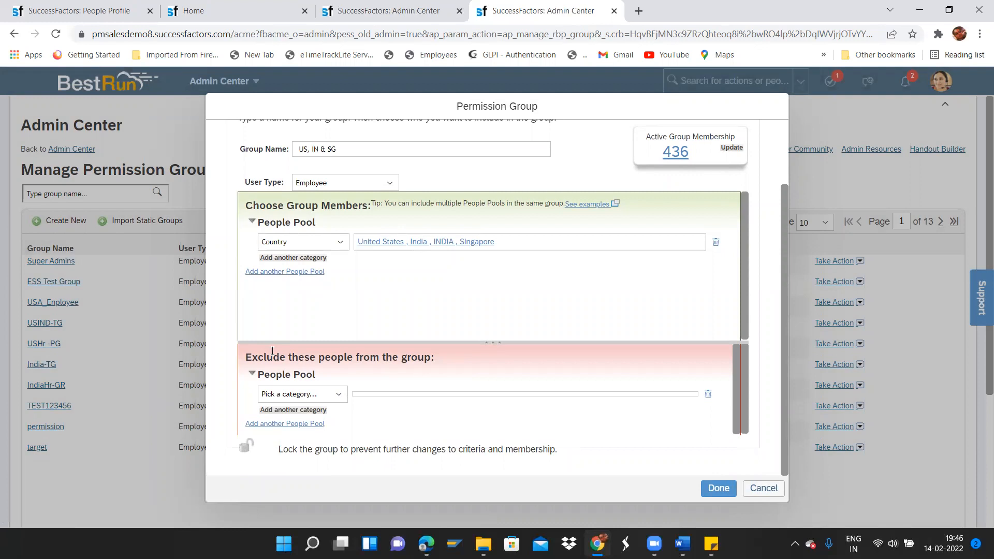
drag(245, 358, 448, 361)
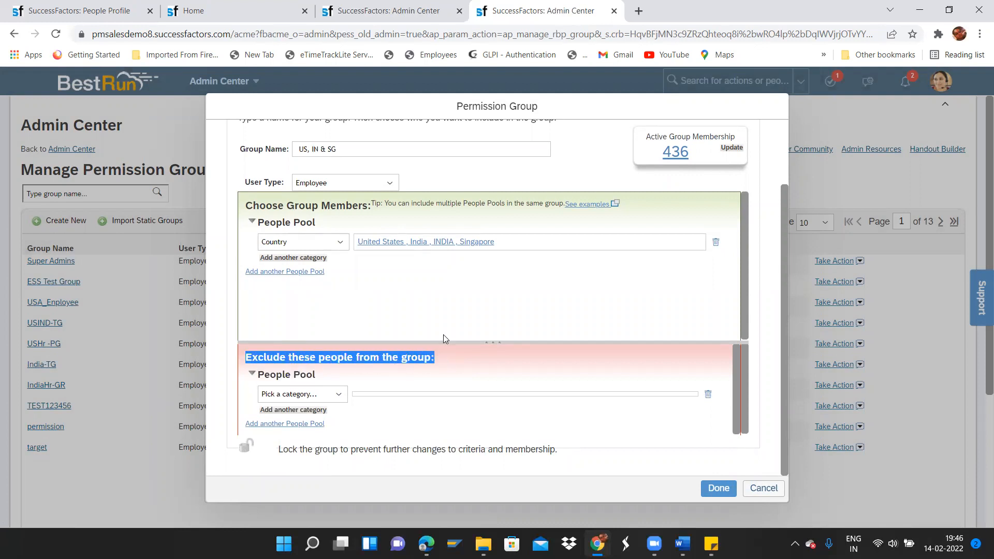
click(447, 277)
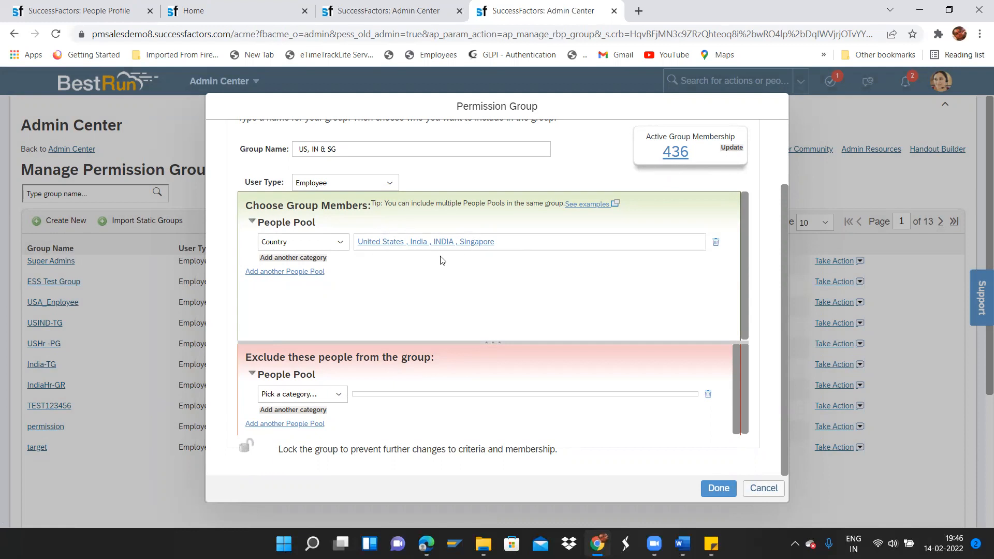
Add a '--> Malaysia' line to the Word notes, then return to the SuccessFactors group form.
key(alt+Tab)
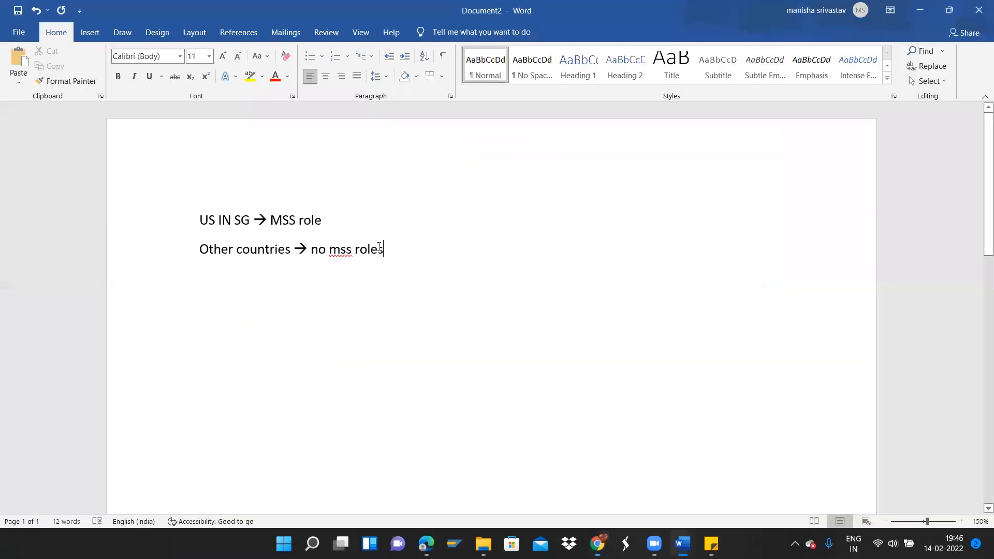
key(Return)
key(Return)
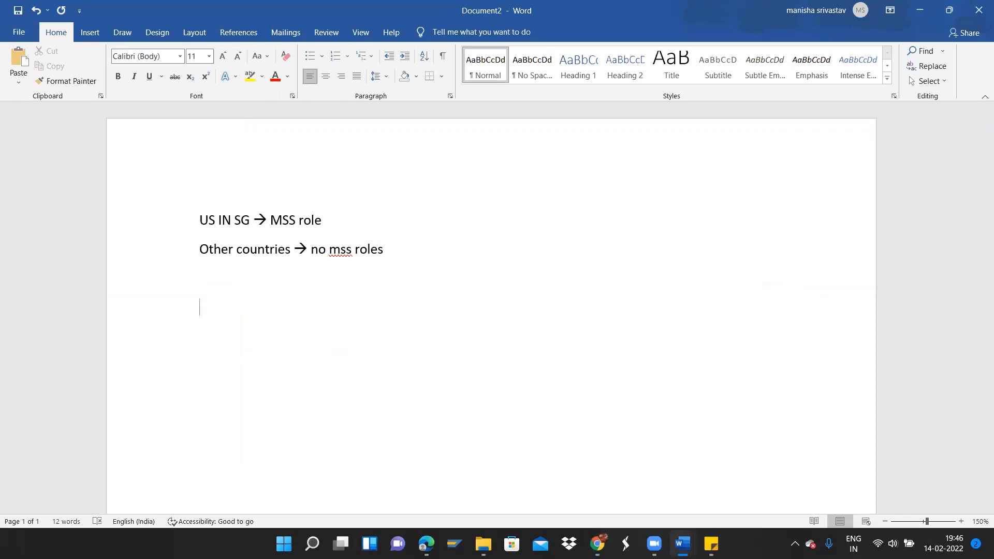
text(--> Malaysia)
key(alt+Tab)
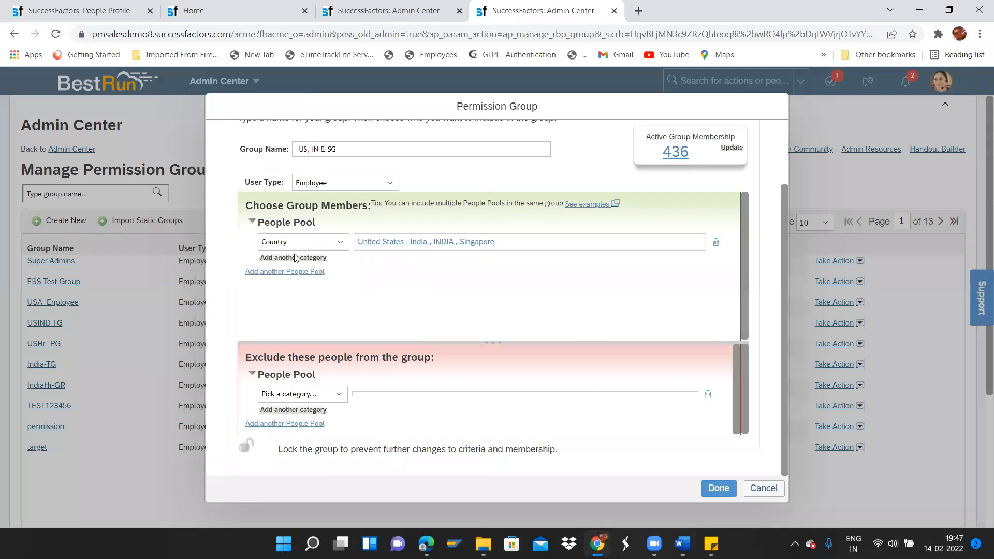
Remove the empty Country exclusion condition from the US, IN & SG group.
click(337, 395)
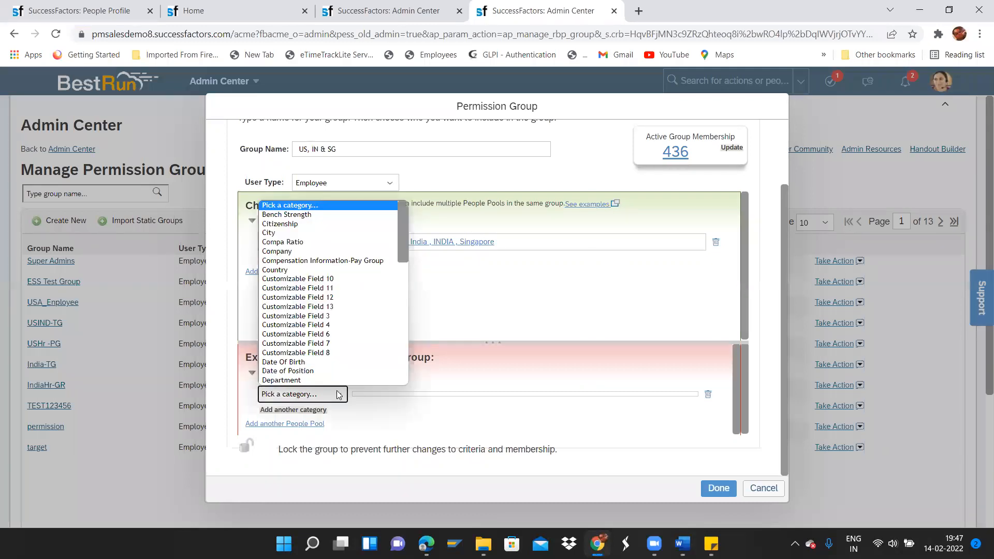
click(279, 270)
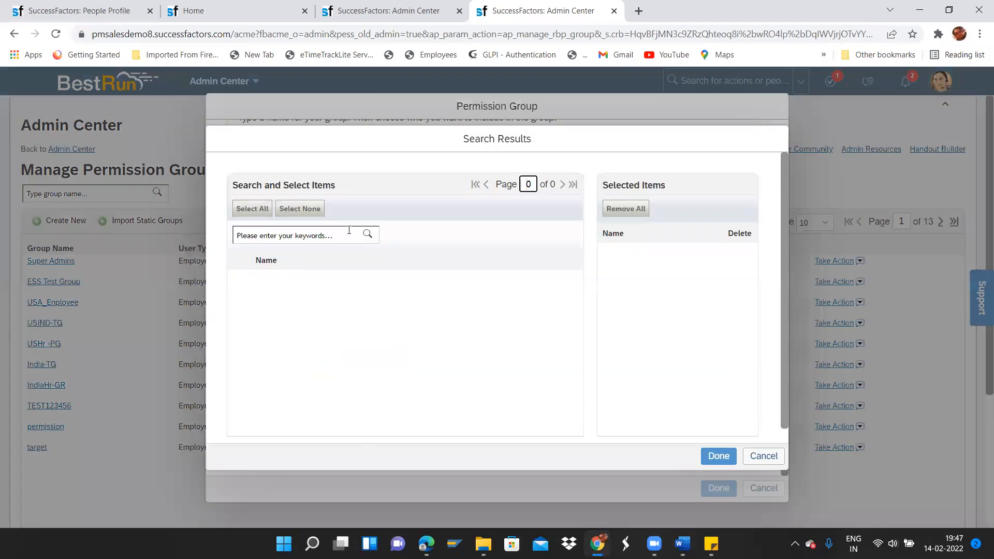
click(764, 456)
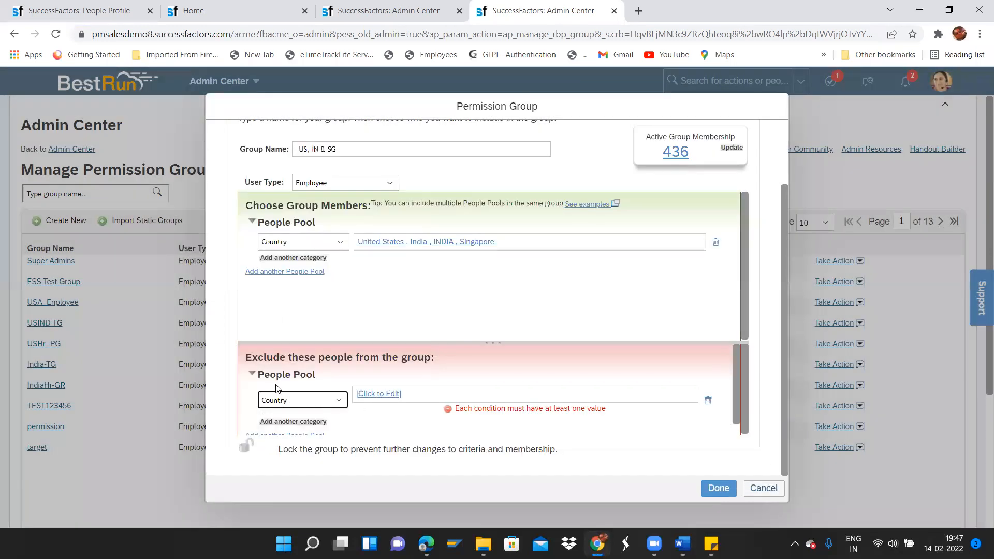
drag(242, 359, 443, 363)
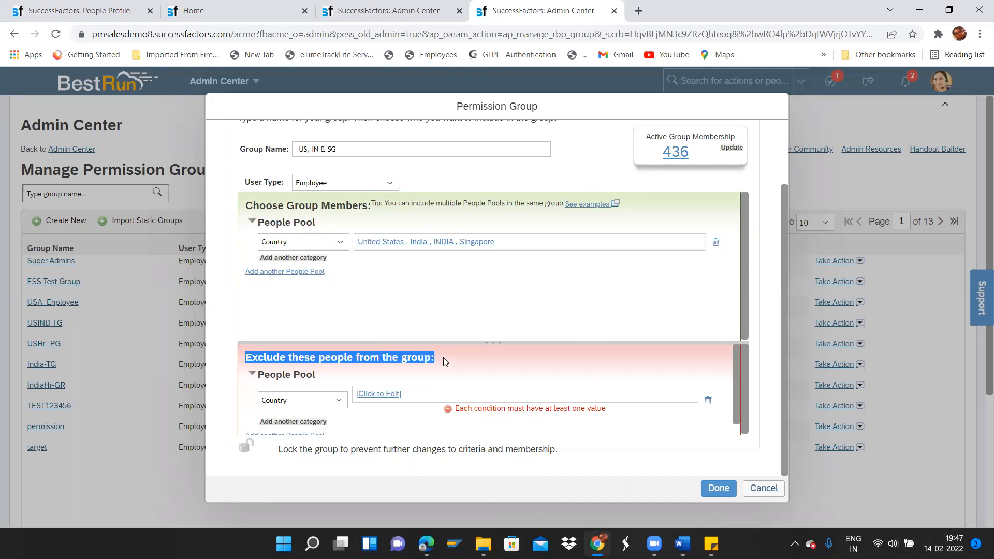
click(361, 329)
click(708, 400)
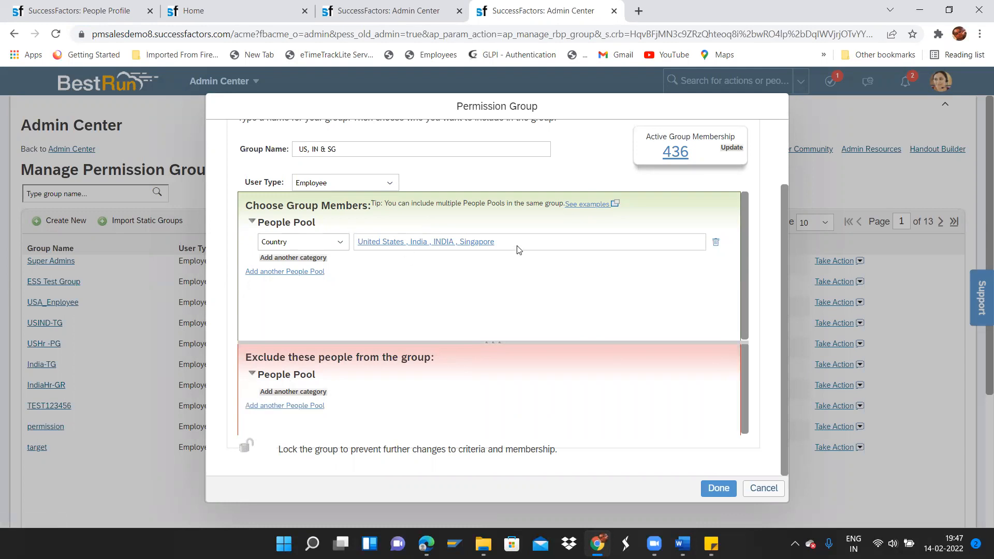
drag(516, 249, 356, 241)
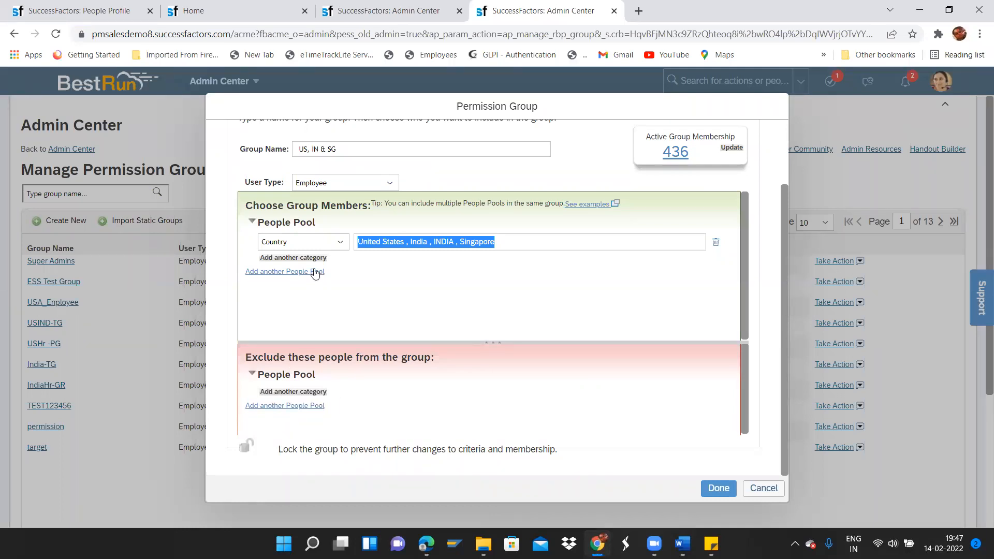
click(533, 242)
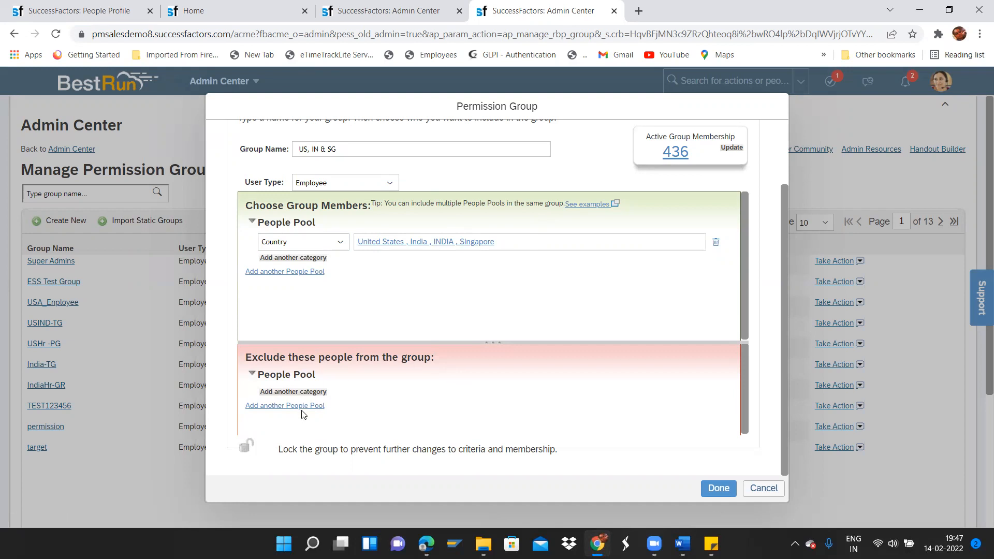
Review the member category list and keep Country as the inclusion criterion.
click(342, 240)
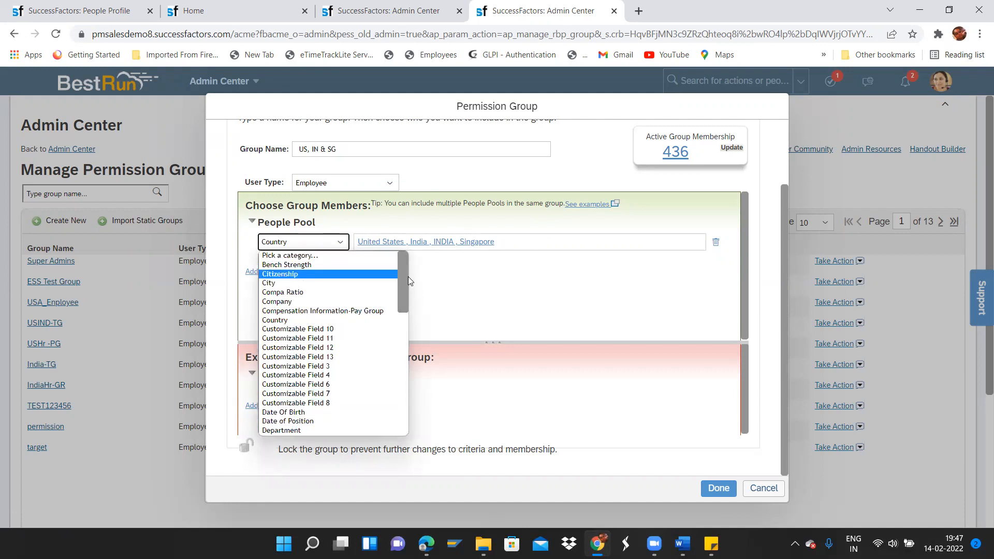
drag(405, 291, 403, 329)
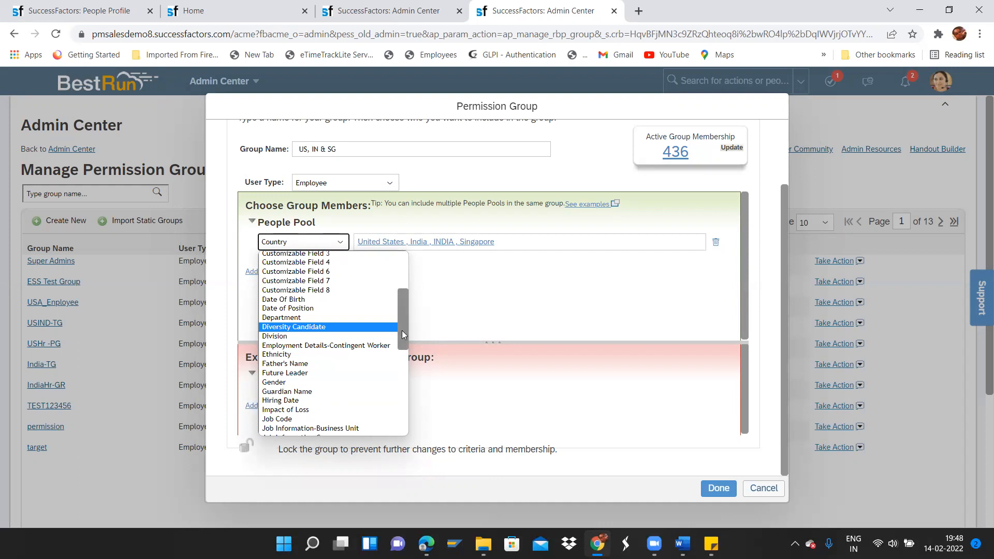
scroll(402, 334, down, 2)
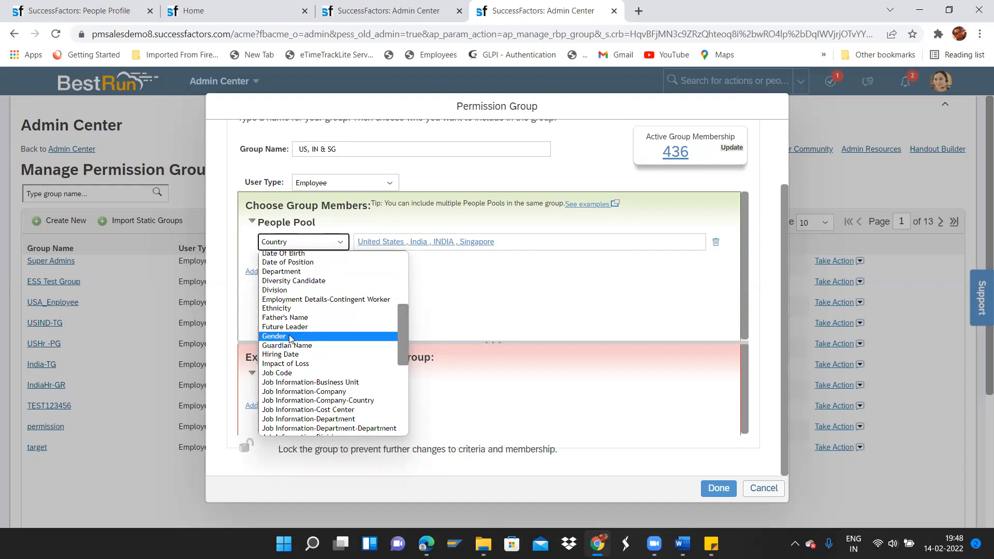
drag(400, 347, 409, 424)
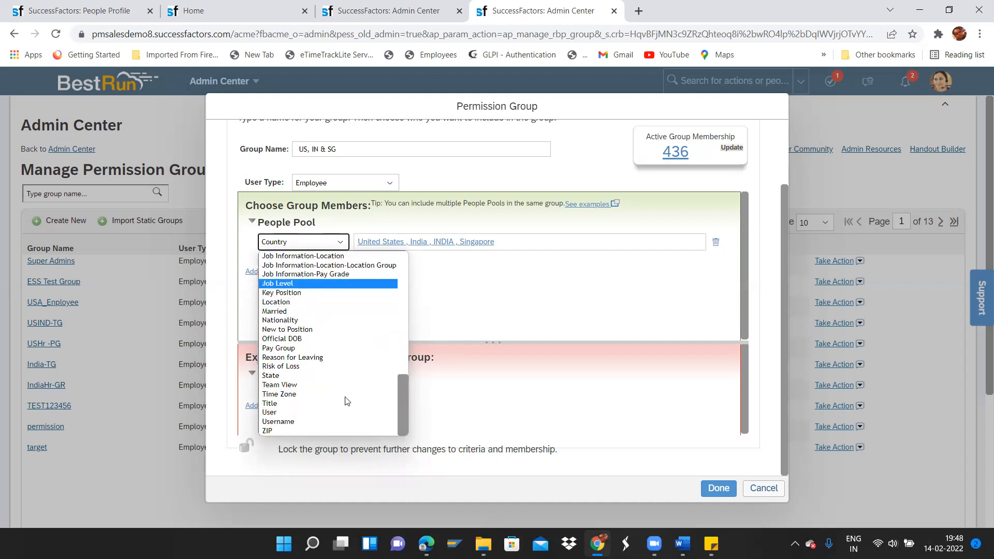
drag(404, 414, 401, 247)
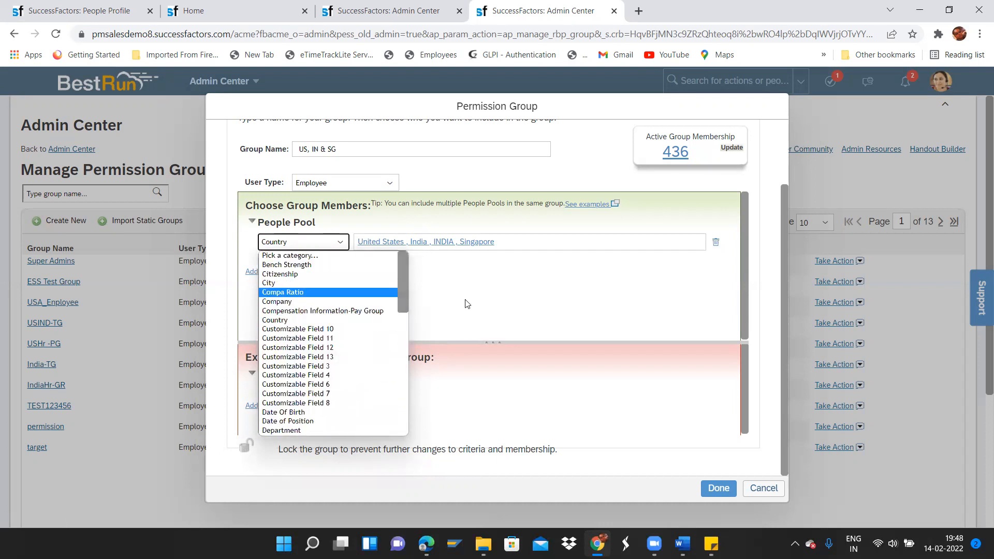
drag(405, 288, 419, 366)
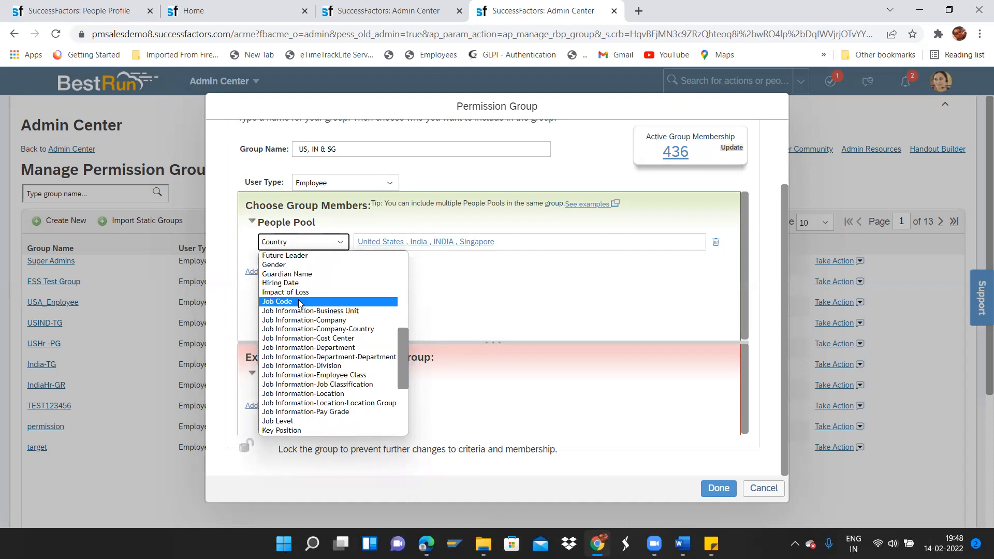
click(493, 327)
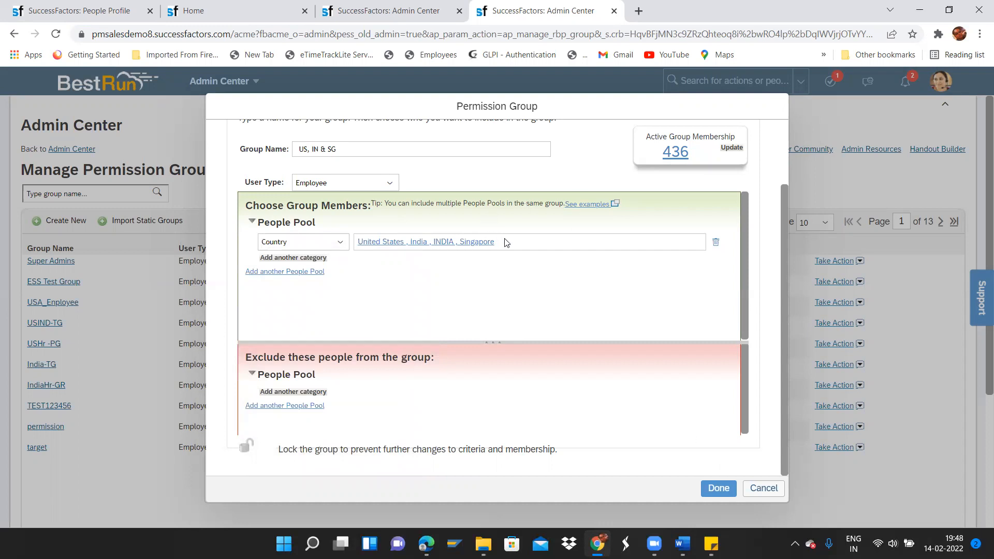
Save the US, IN & SG group and return to the Manager's Self Service role details.
click(718, 498)
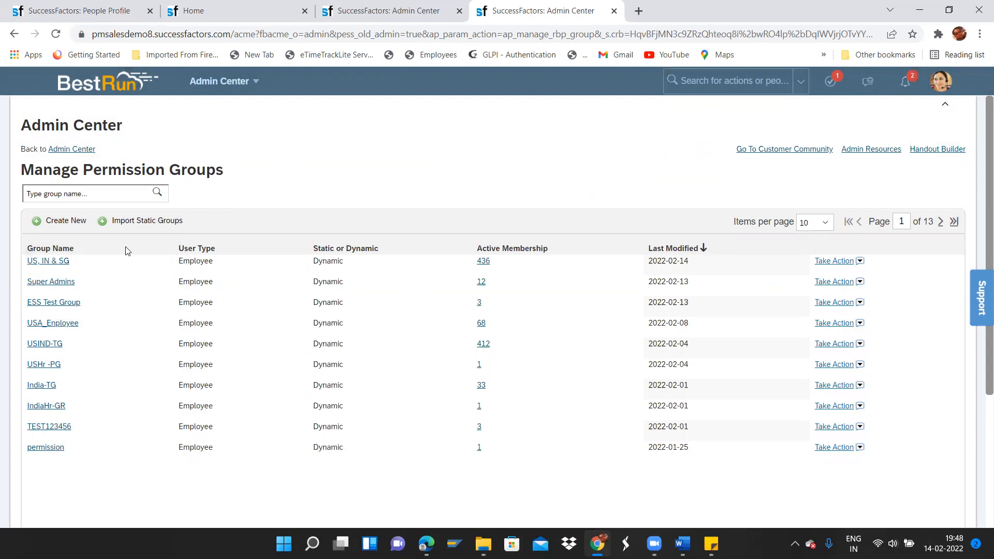
click(103, 10)
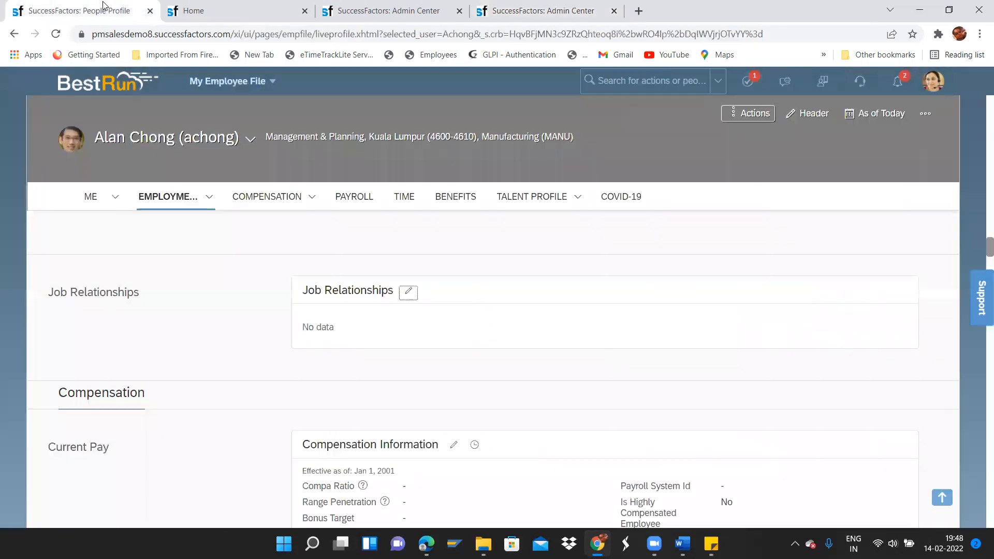
click(418, 16)
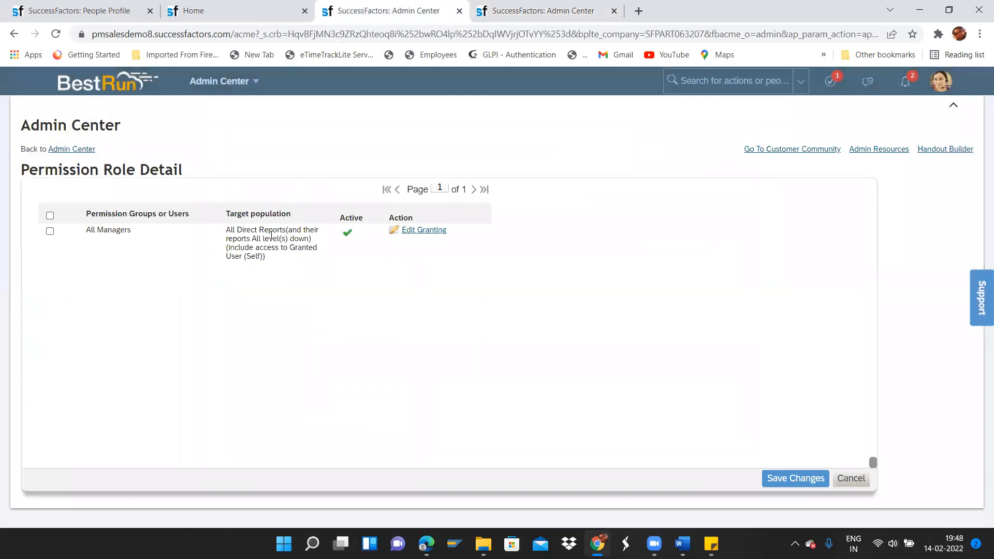
Reload the role page and open the granting settings for the All Managers entry.
drag(872, 461, 873, 189)
click(194, 35)
key(Return)
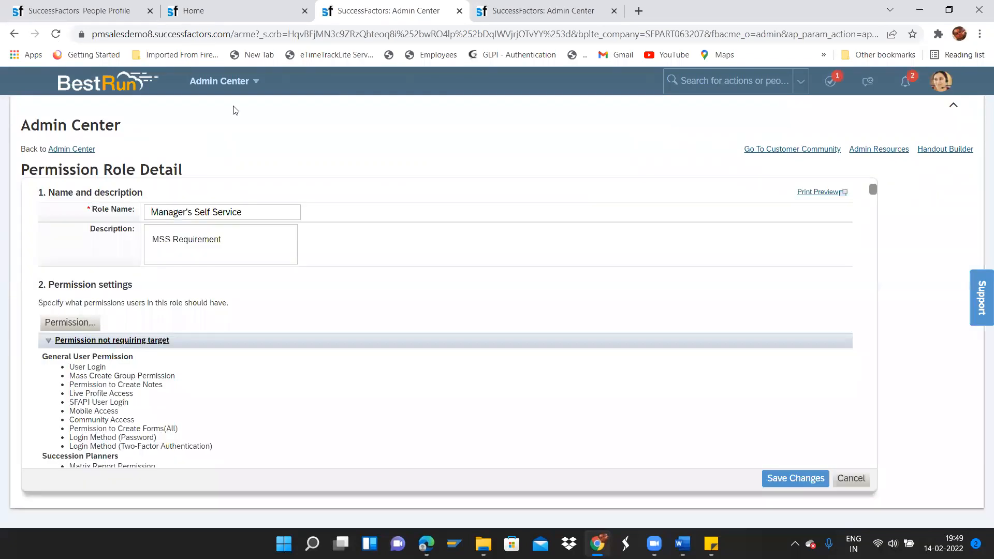
drag(875, 189, 872, 480)
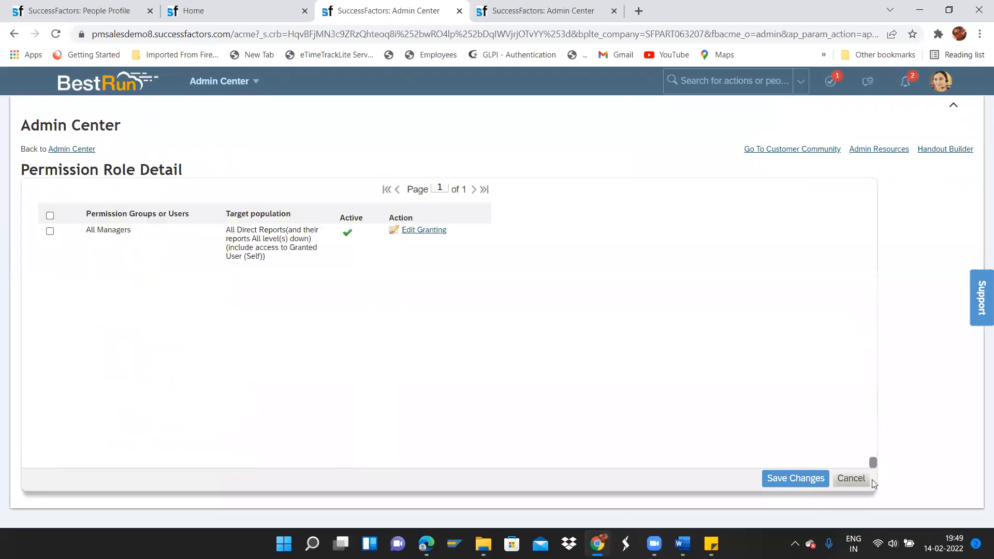
click(422, 229)
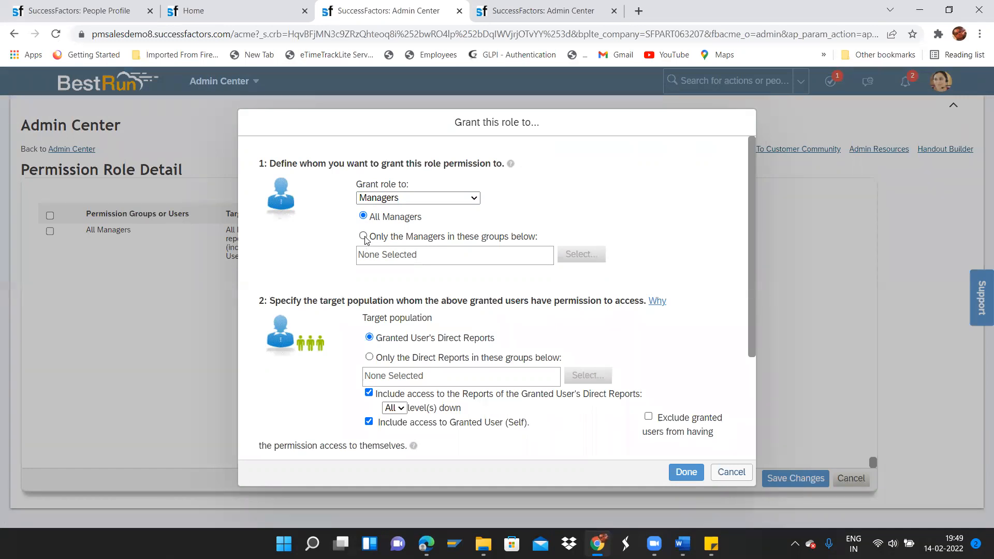
Choose 'Only the Managers in these groups below', search 'US, IN', and select the US, IN & SG group.
click(364, 237)
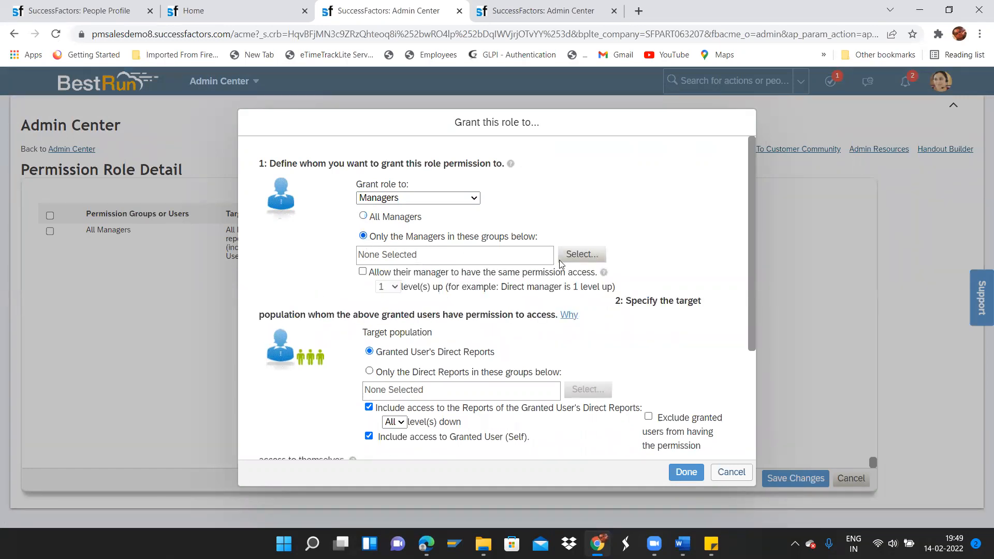
click(580, 255)
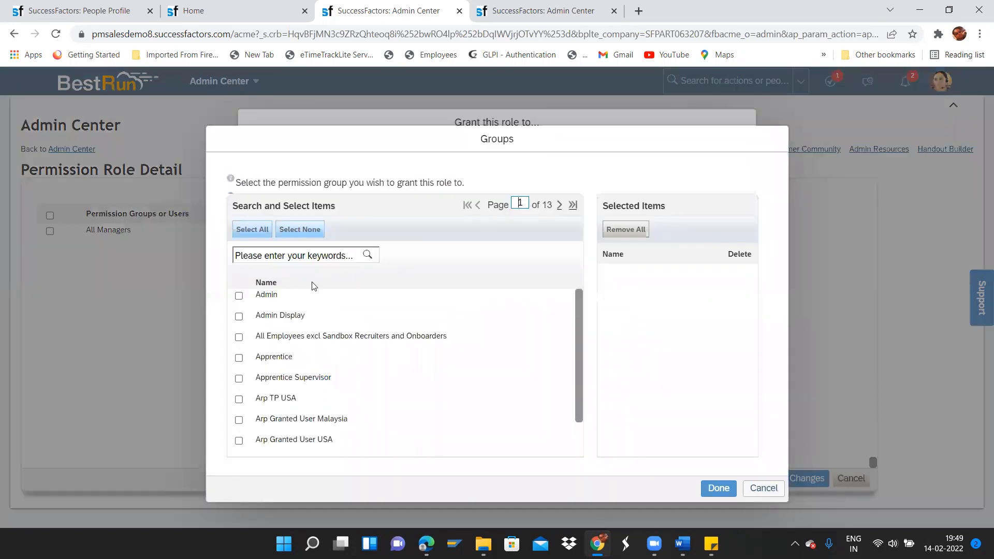
click(312, 254)
text(US)
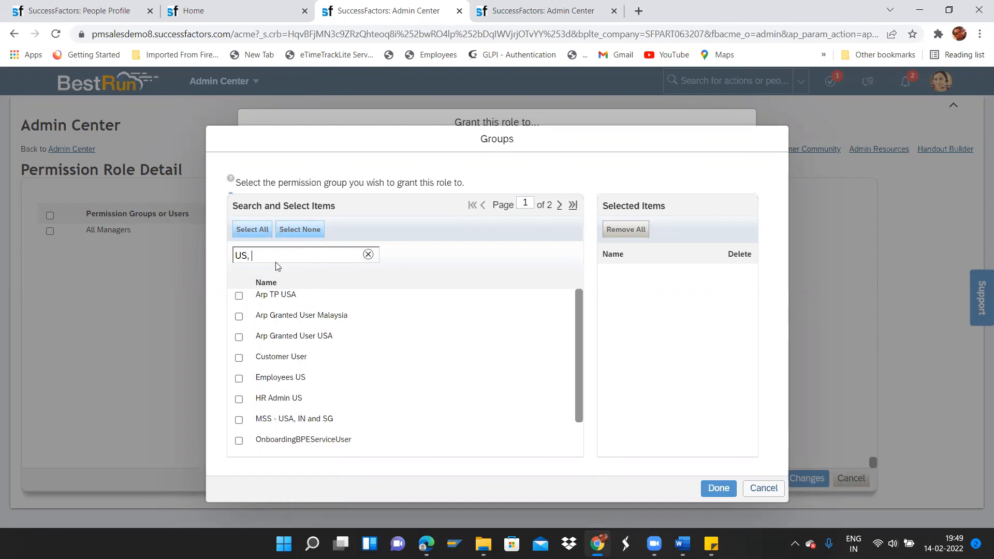
text(, SG)
key(BackSpace)
text(IN)
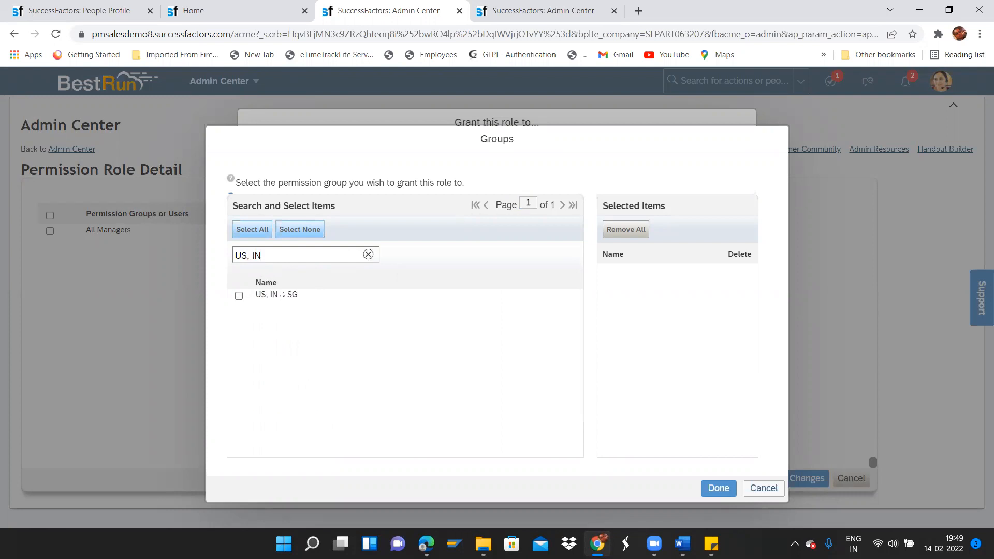
click(238, 296)
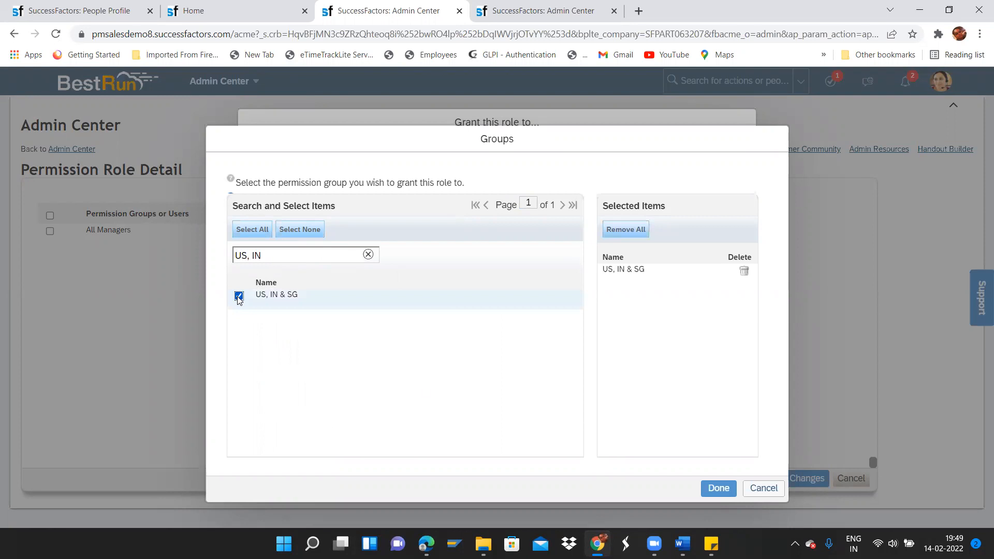
click(718, 488)
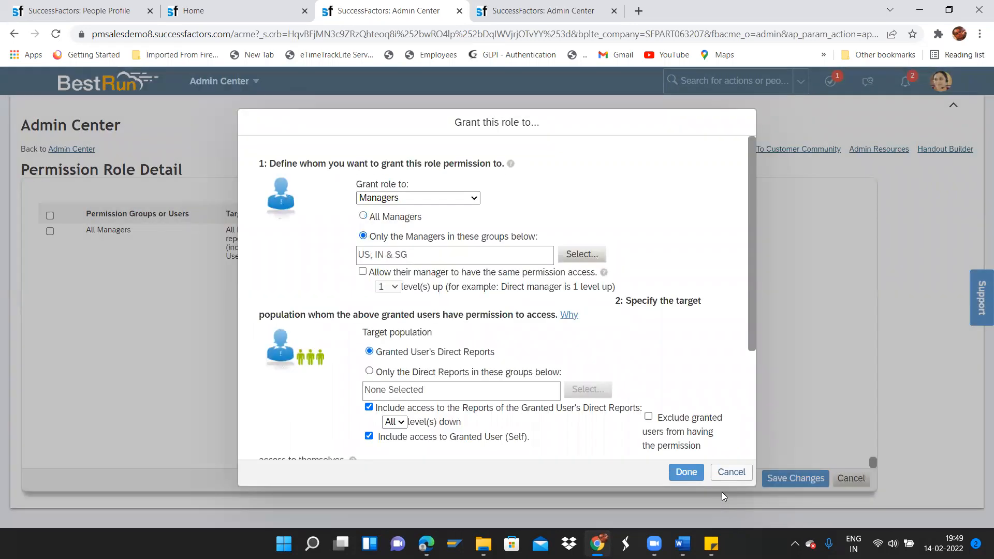
click(686, 472)
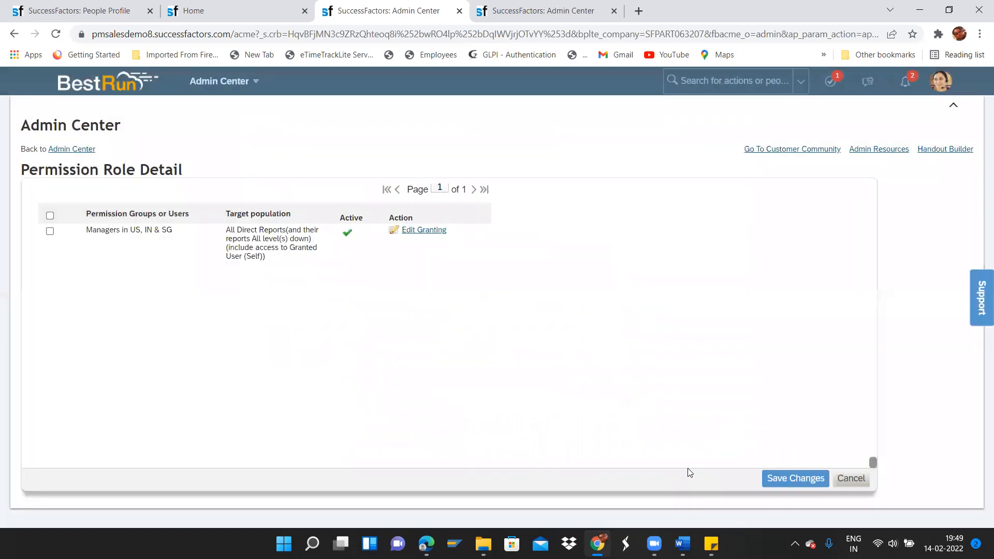
Save the role changes and go to the Manage Permission Groups tab.
click(800, 480)
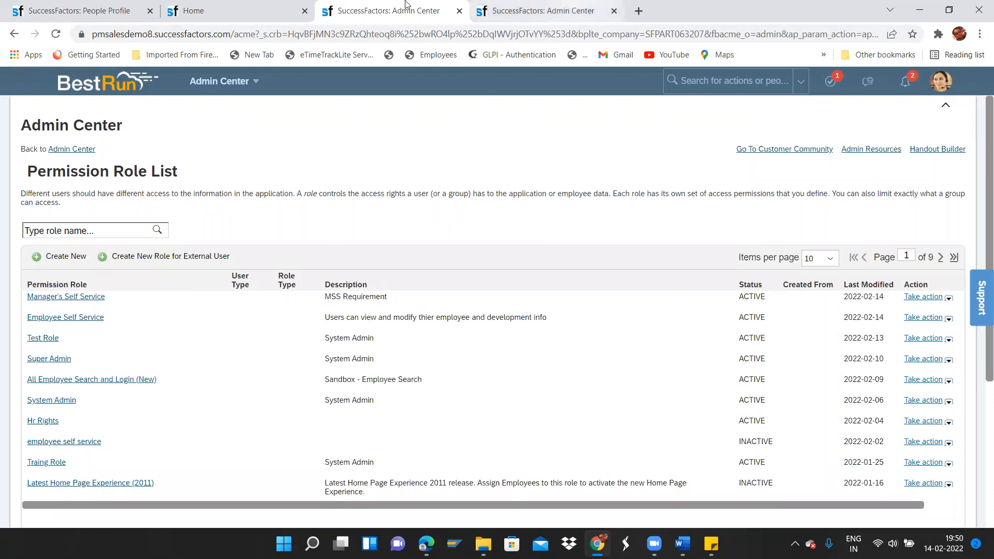
click(539, 11)
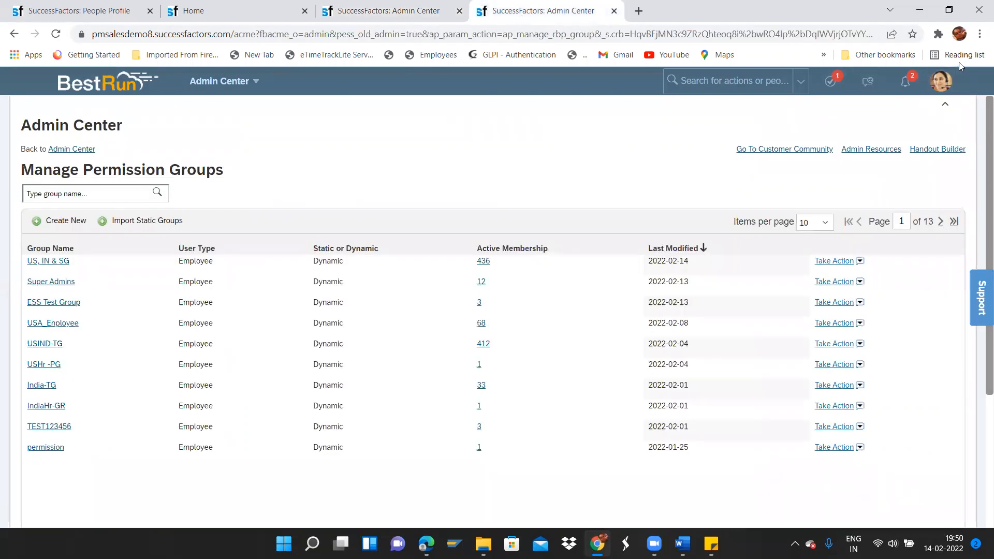
Proxy in as the group's manager, found by a name search.
click(941, 81)
click(849, 144)
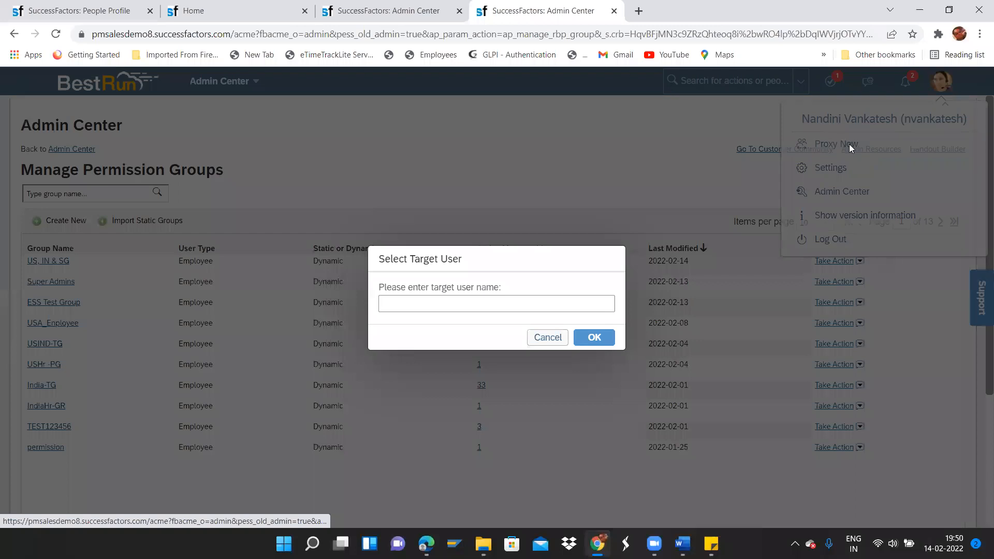
text(a)
text(arla)
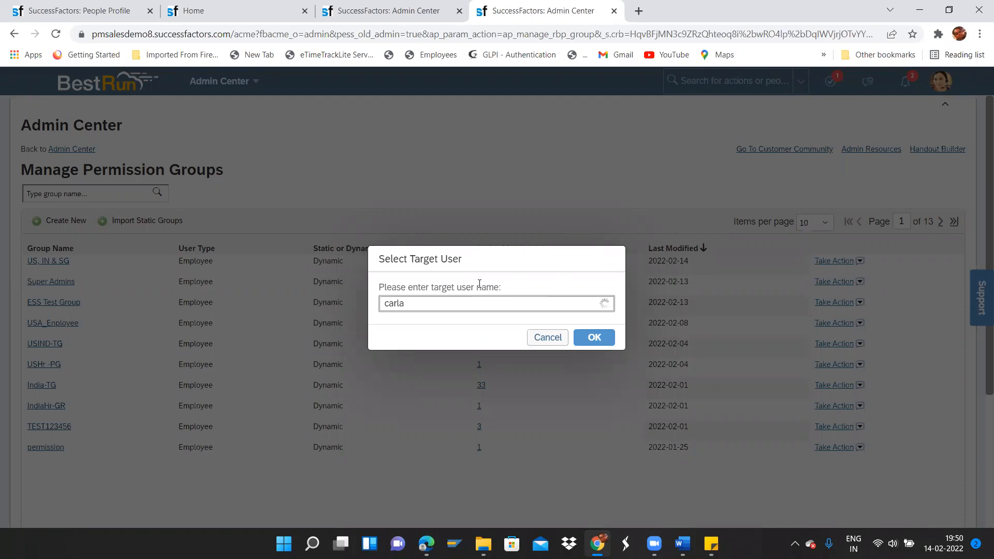
click(435, 330)
click(605, 338)
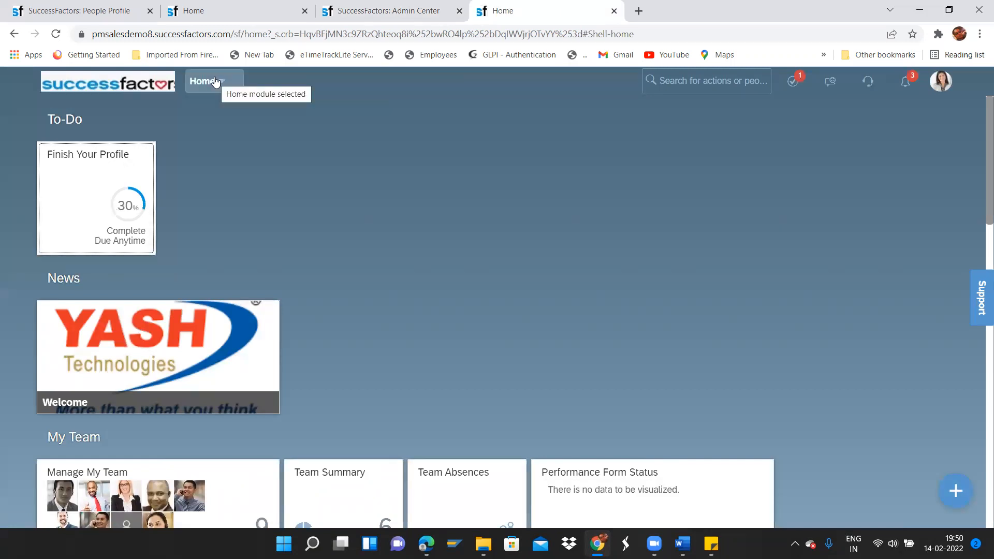
Confirm the proxy session and open the manager's own profile in Employee Files.
click(943, 85)
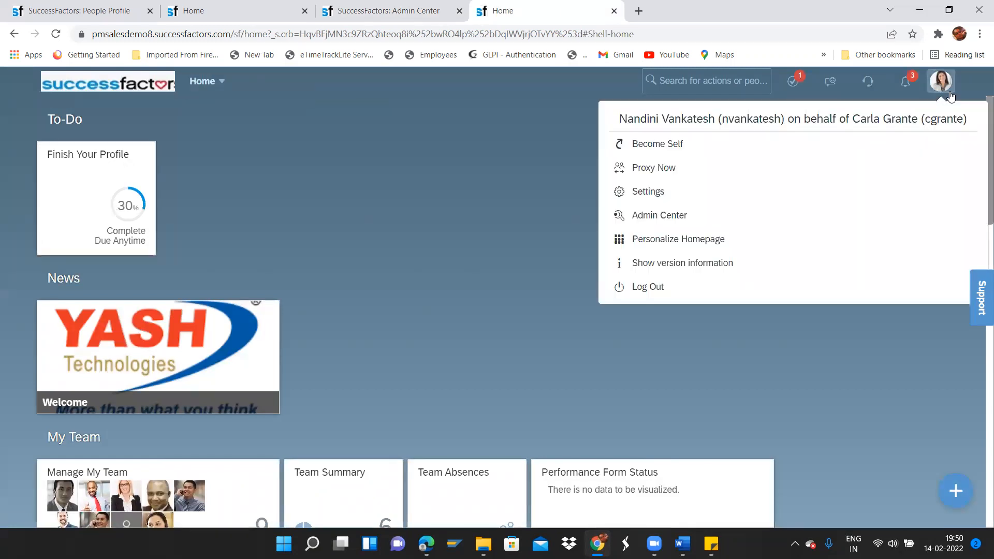
click(466, 143)
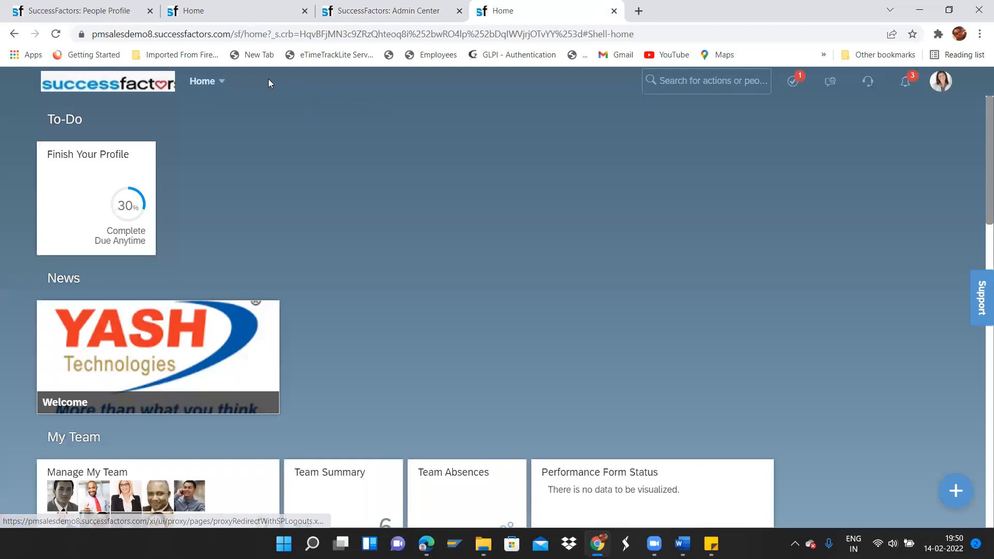
click(224, 86)
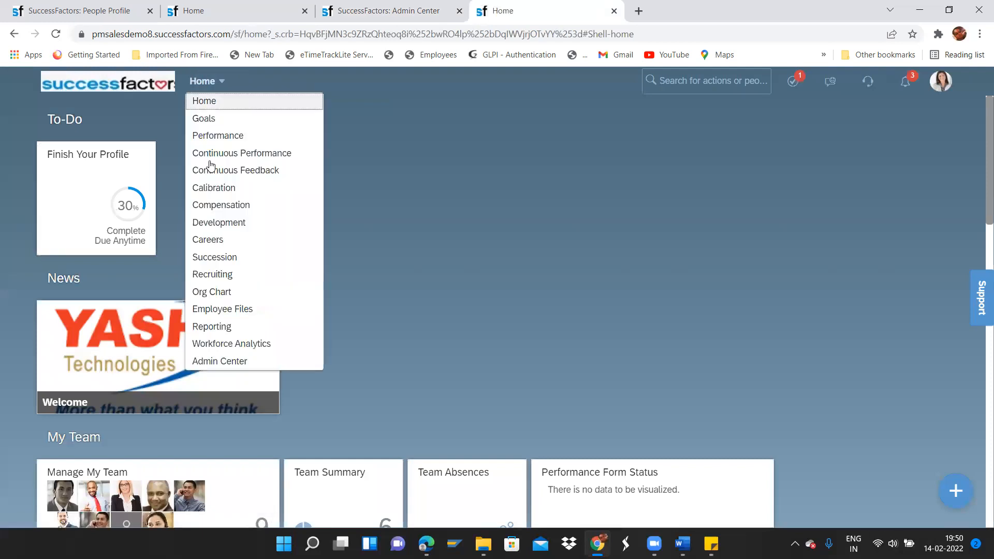
click(235, 313)
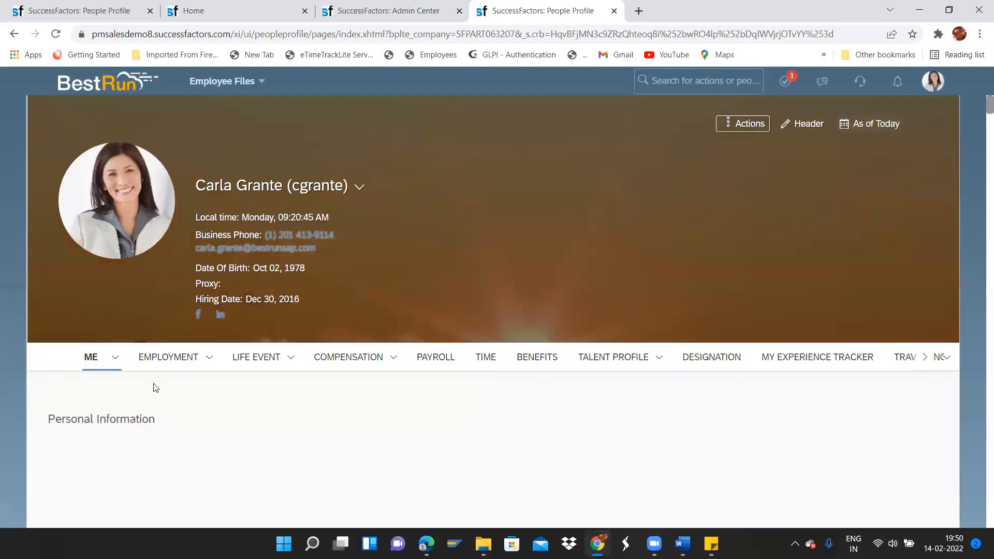
Open a direct report's profile and review his Compensation section, including Compa Ratio 98.39%.
click(359, 186)
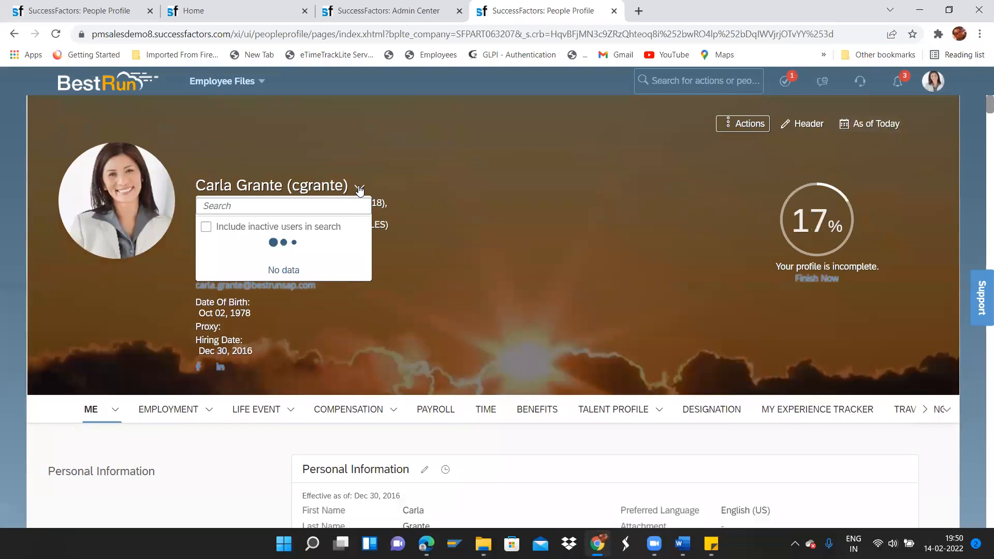
click(266, 491)
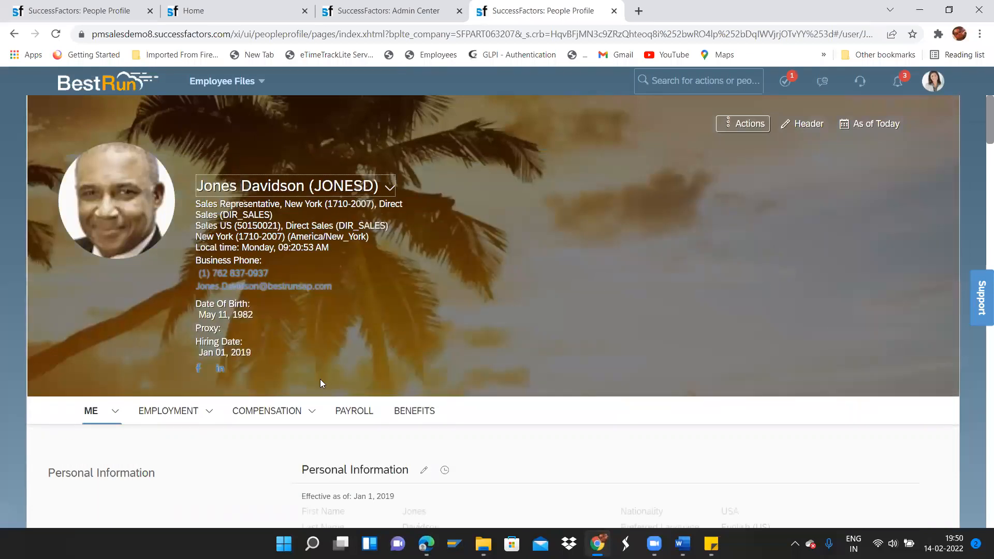
click(278, 411)
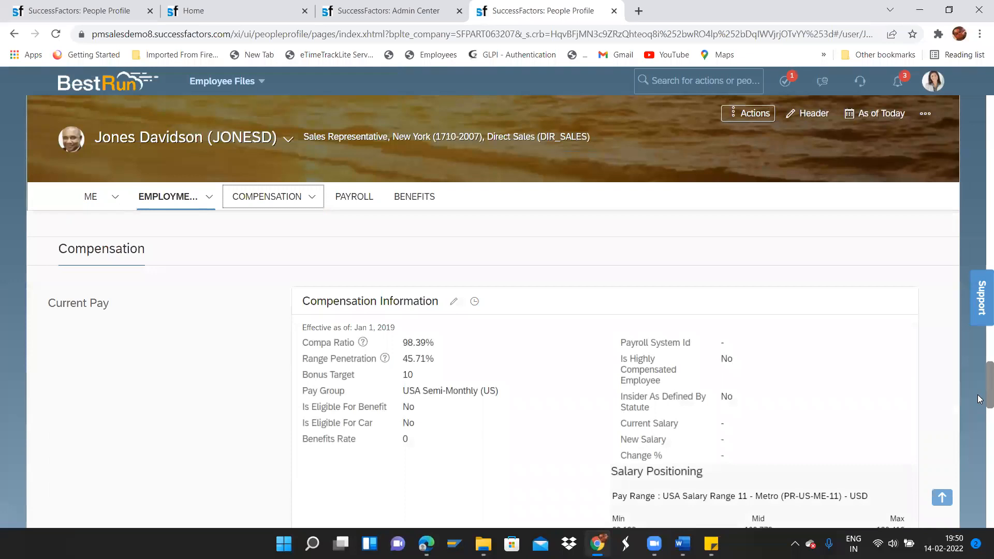
scroll(979, 404, down, 2)
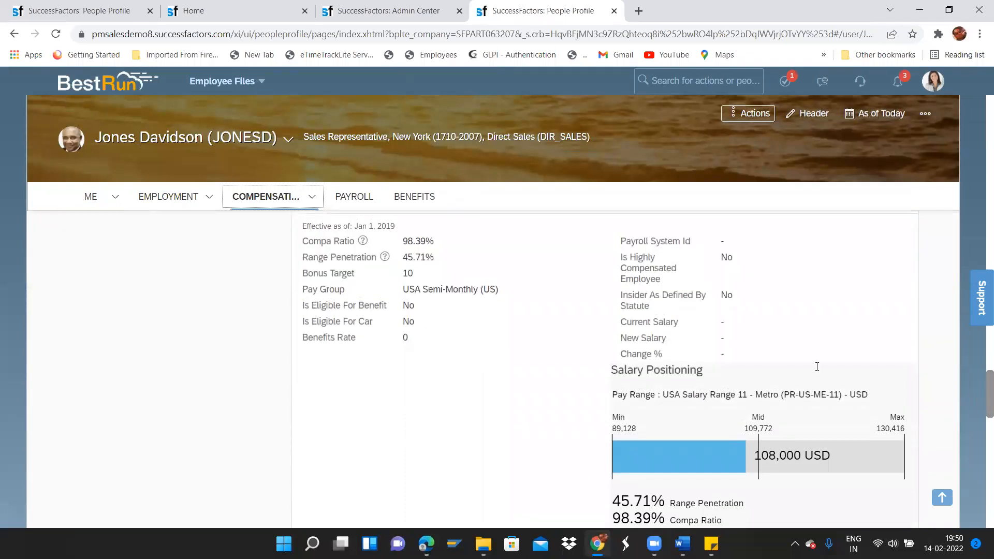
scroll(980, 410, up, 2)
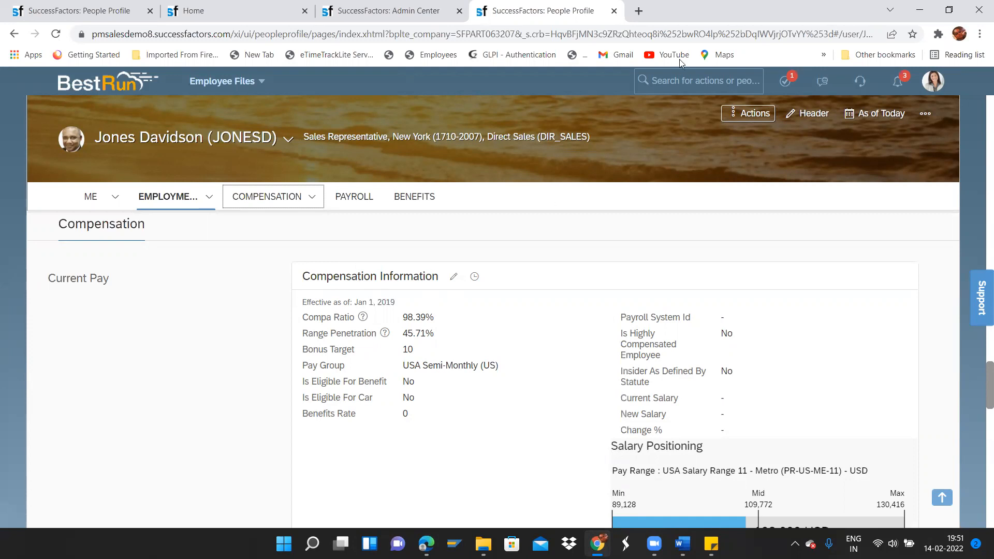
click(936, 83)
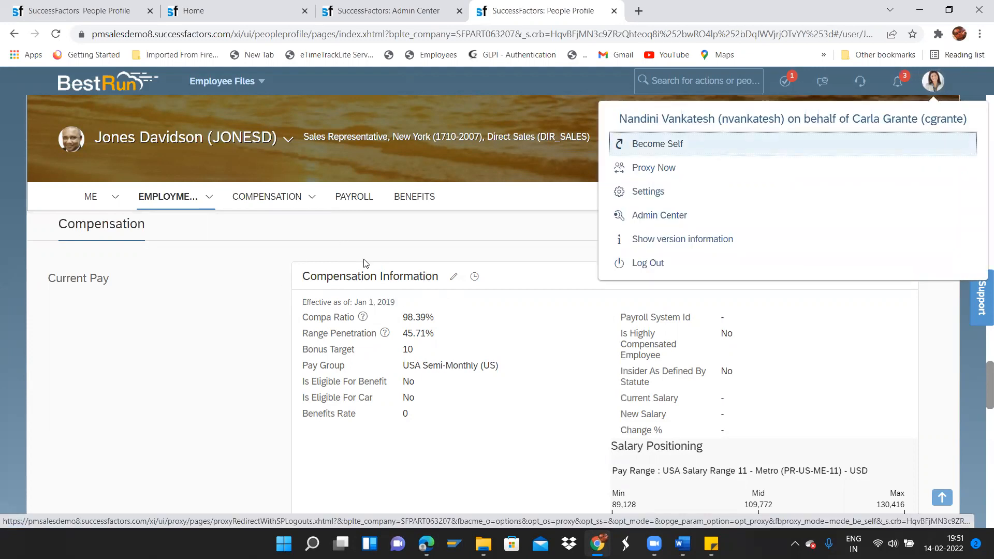
Switch the proxy to the Kuala Lumpur operations manager, found by a name search.
click(670, 168)
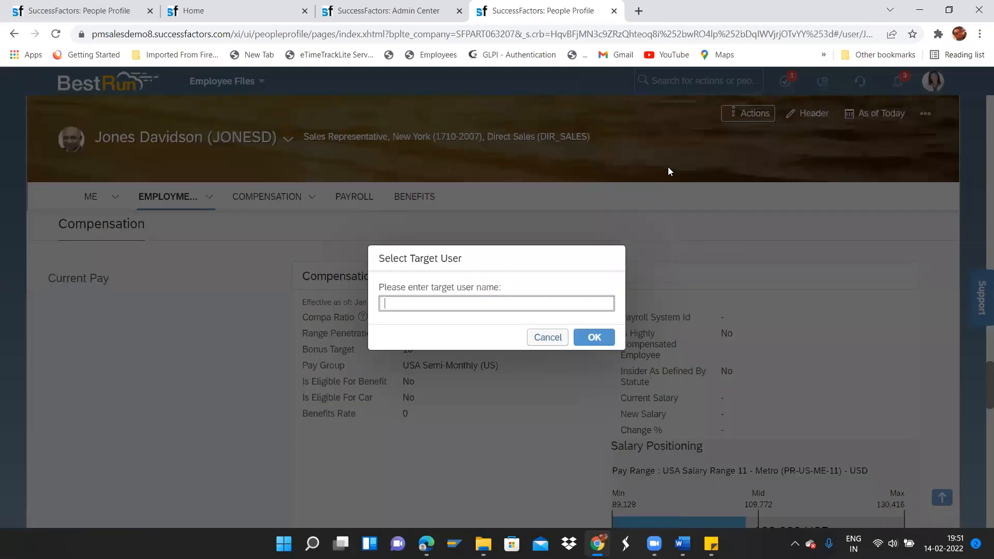
text(ahmad)
click(466, 333)
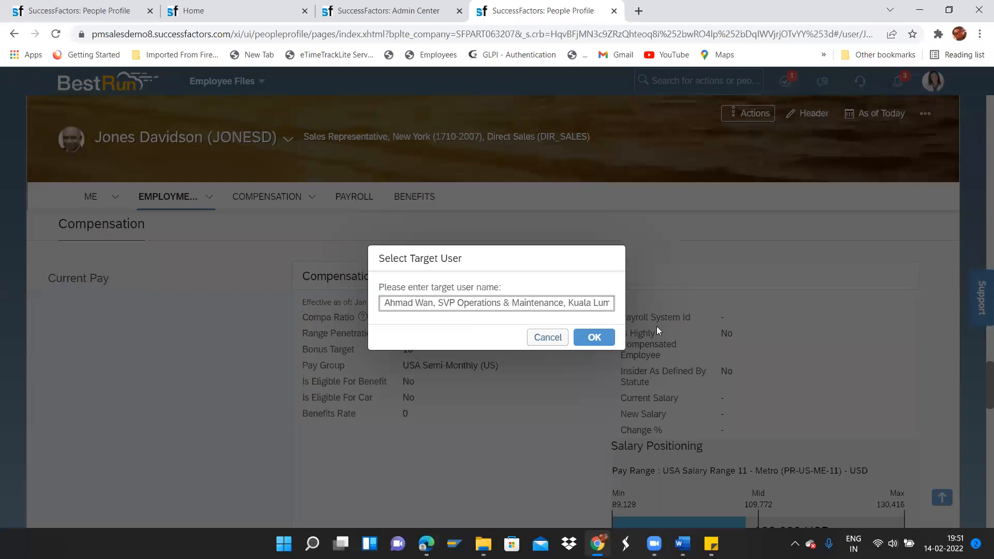
click(594, 333)
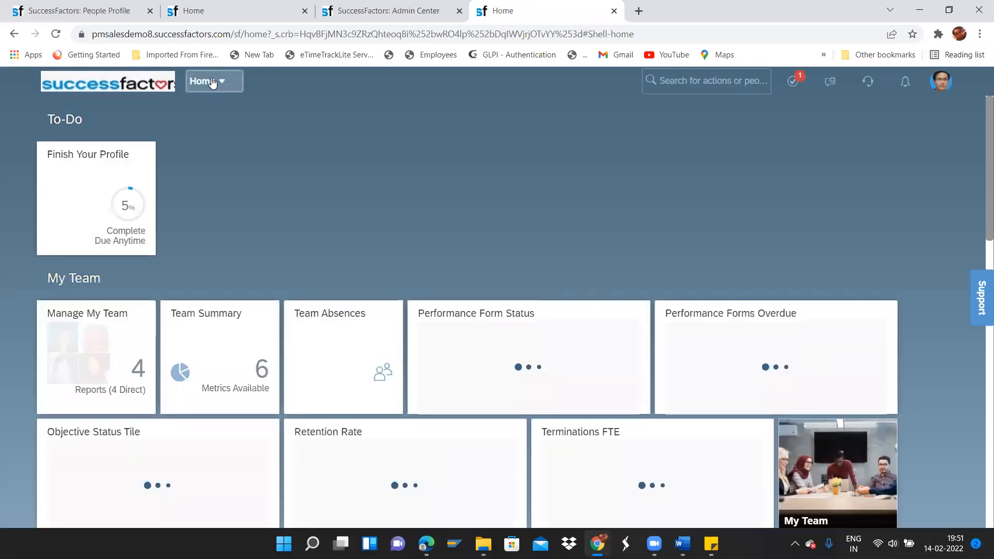
Open his profile in Employee Files, then one of his direct reports' profiles.
click(212, 82)
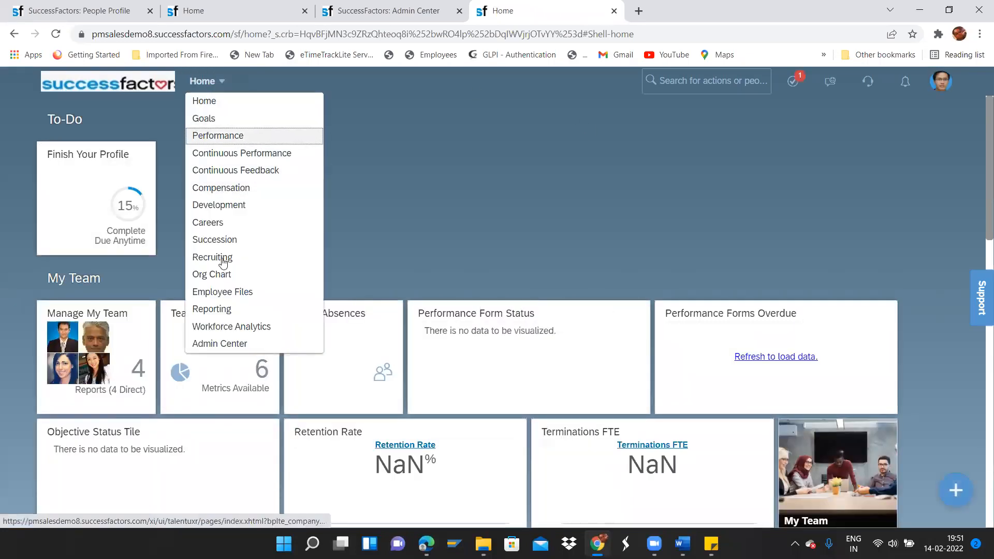
click(226, 293)
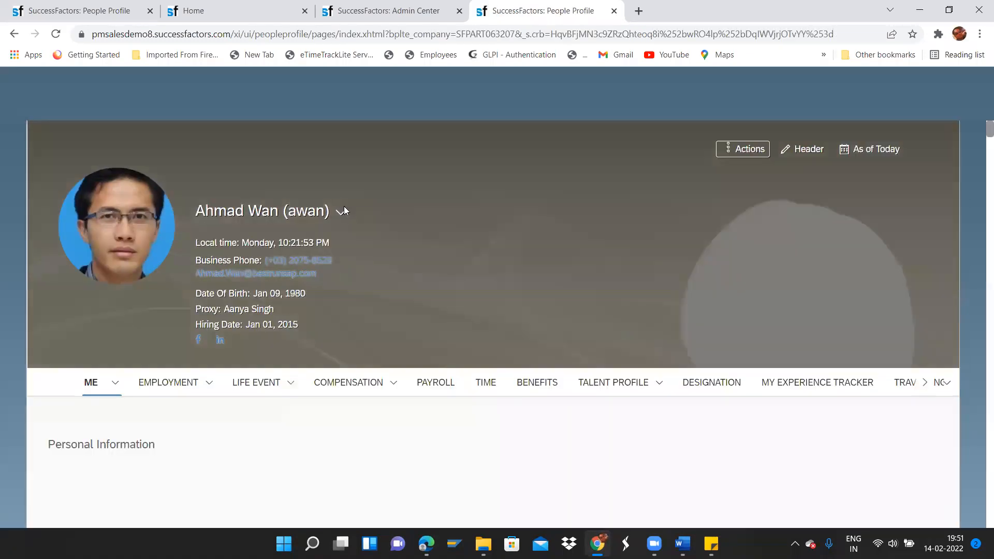
click(341, 189)
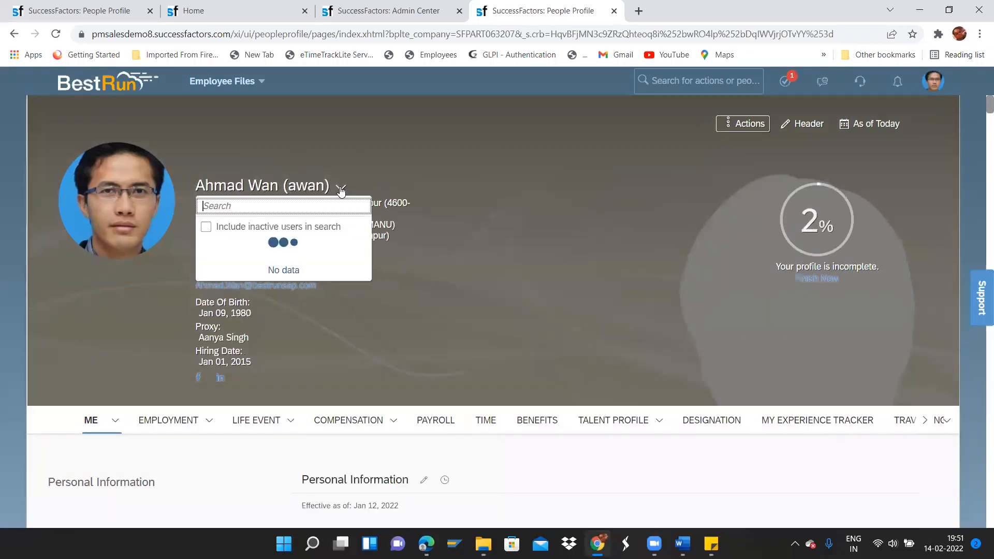
click(259, 482)
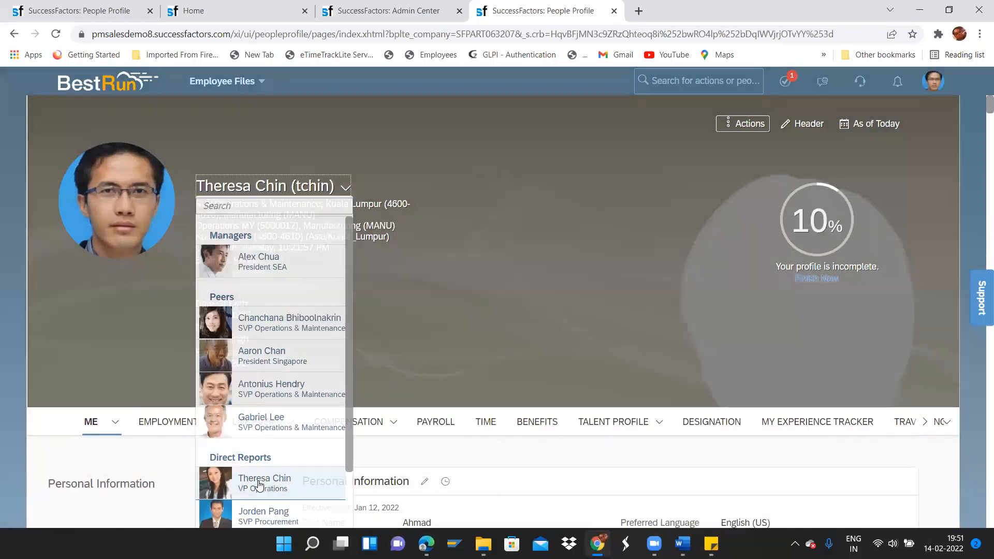